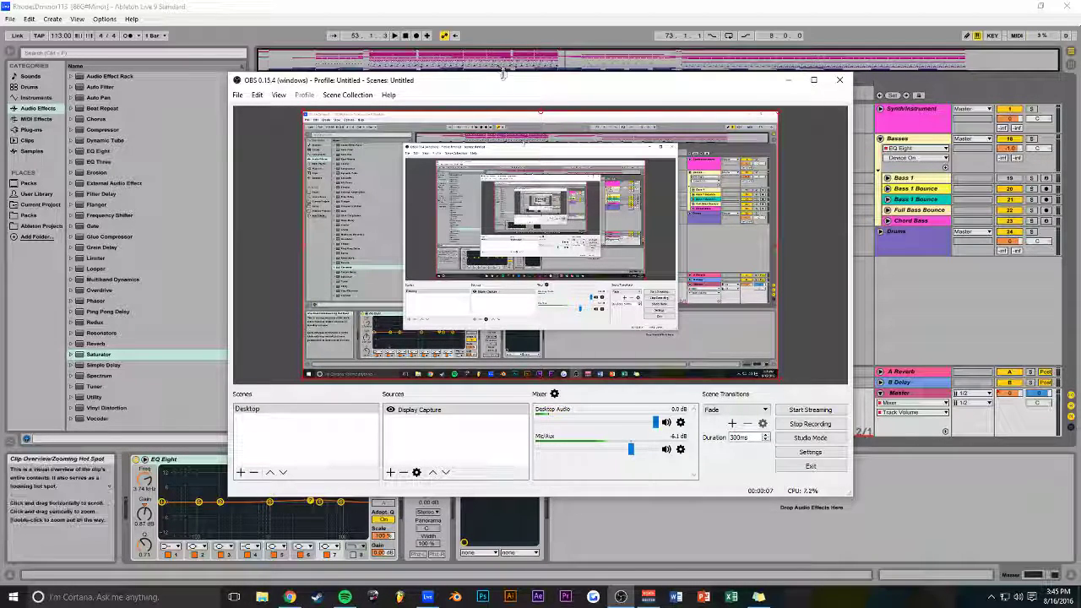
# Switch from OBS to Ableton Live, collapse the Basses group and save the current set.
pyautogui.moveTo(486, 90); pyautogui.dragTo(517, 95)
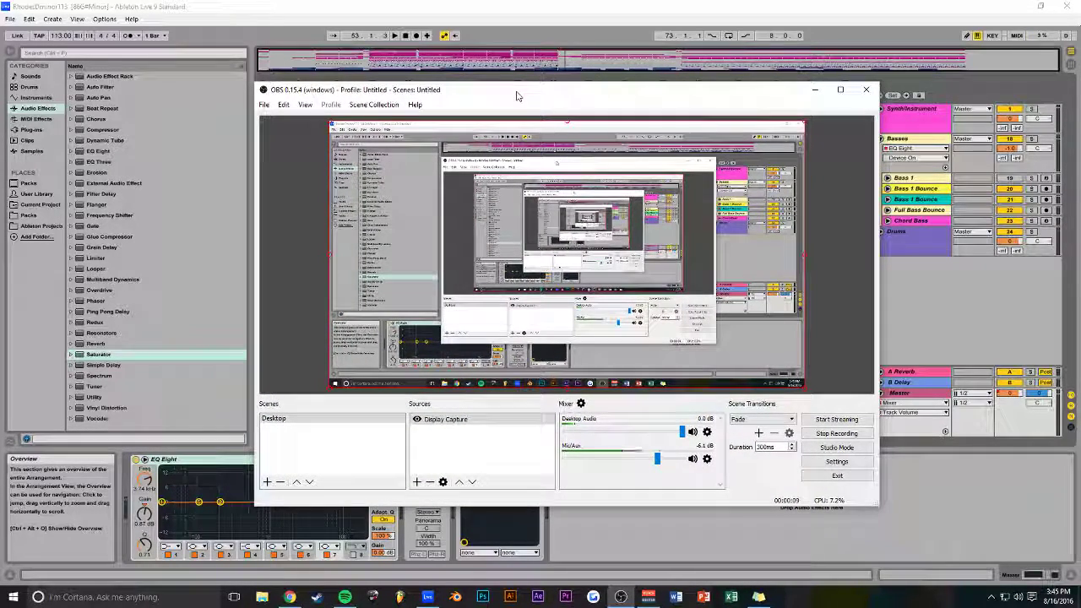
pyautogui.hotkey('alt', 'Tab')
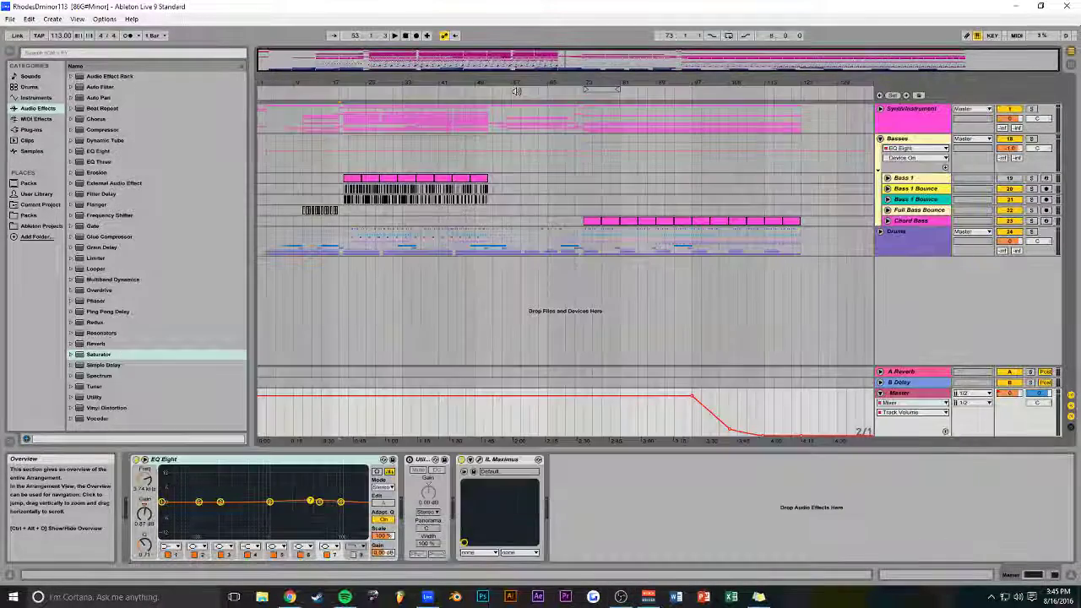
pyautogui.moveTo(1059, 57); pyautogui.dragTo(512, 57)
pyautogui.click(880, 139)
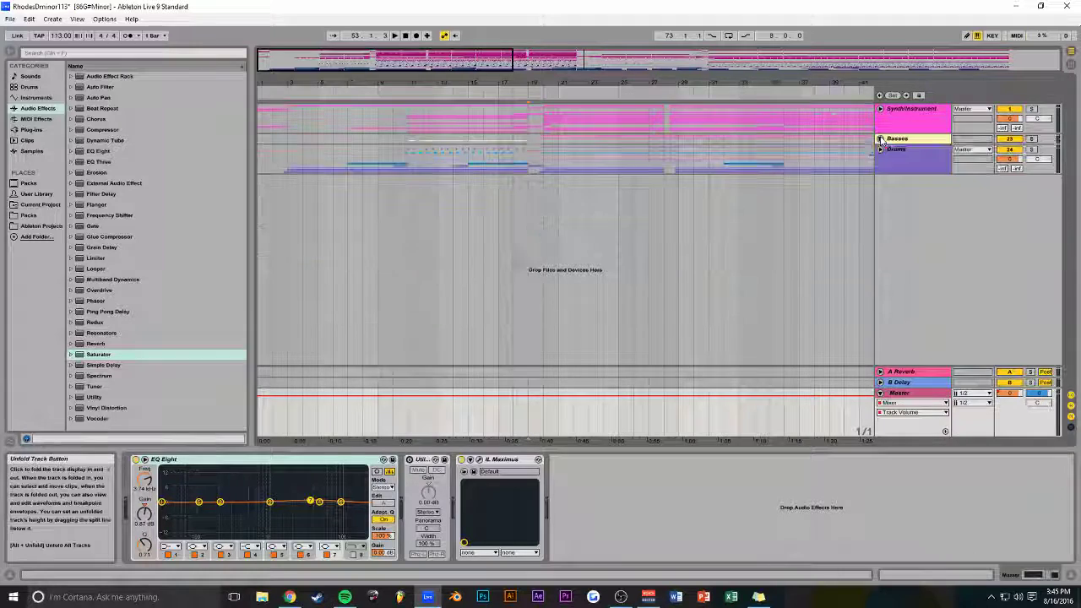
pyautogui.hotkey('ctrl', 's')
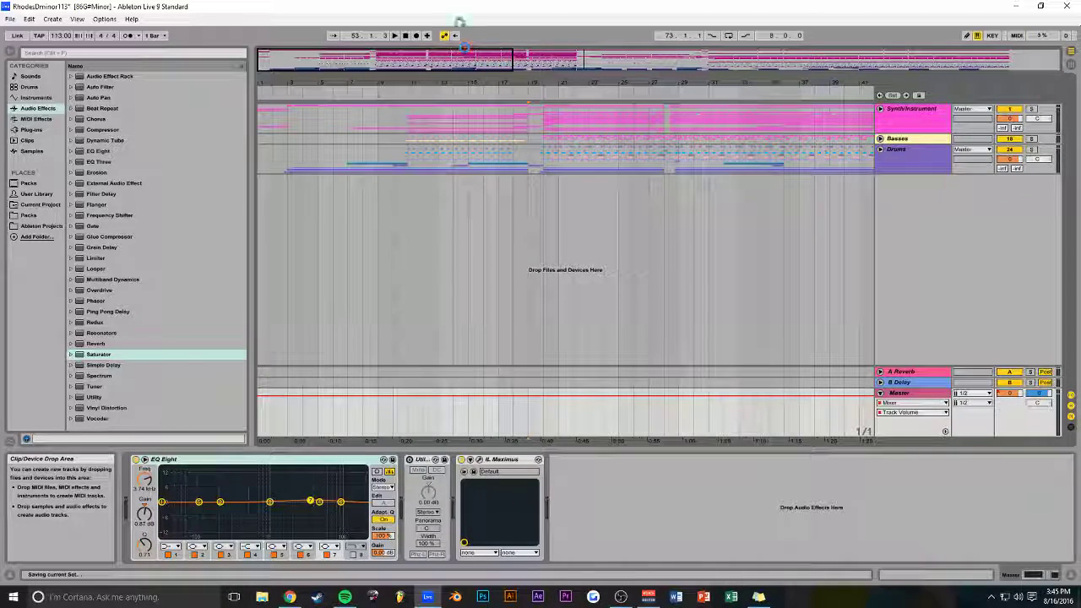
# Fit the whole arrangement in view and collapse the Master track's automation lane.
pyautogui.doubleClick(901, 60)
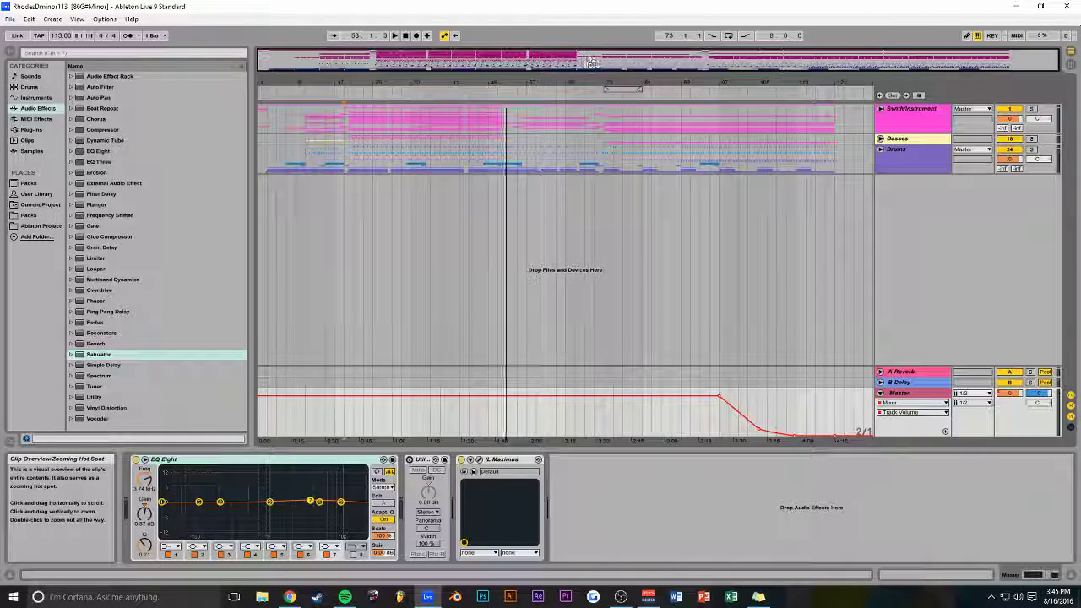
pyautogui.click(503, 358)
pyautogui.click(880, 392)
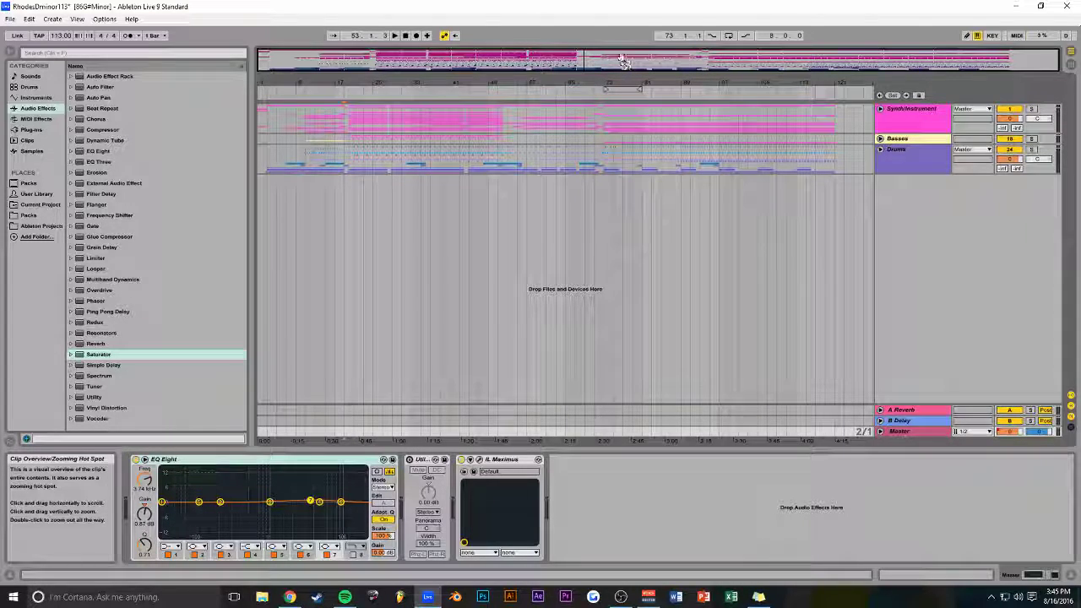
pyautogui.moveTo(626, 61); pyautogui.dragTo(579, 74)
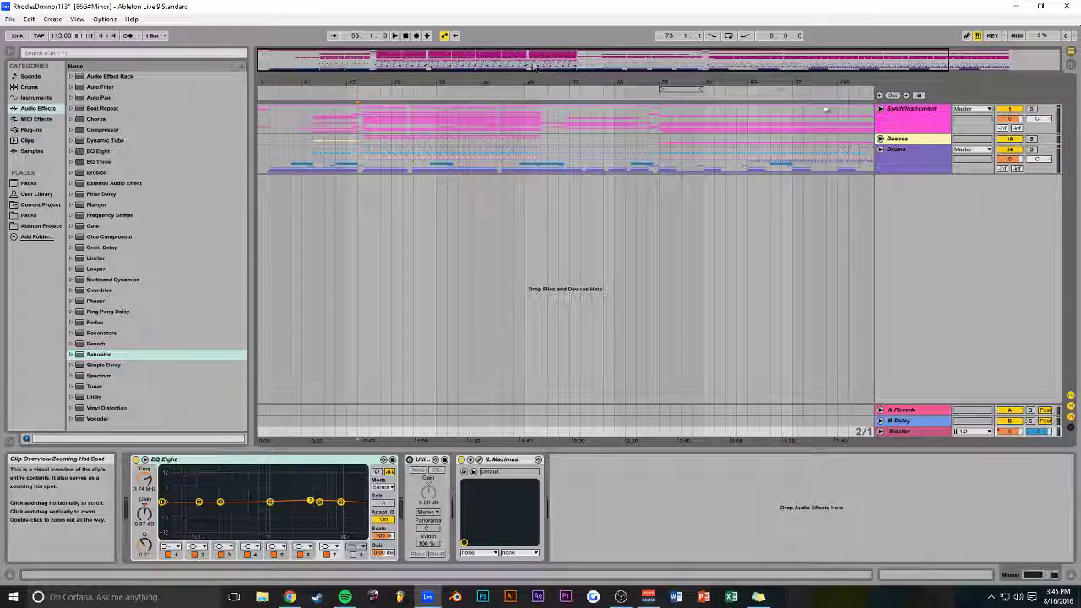
# Expand the Synth/Instrument, Basses and Drums groups and examine the tracks inside each one.
pyautogui.click(880, 110)
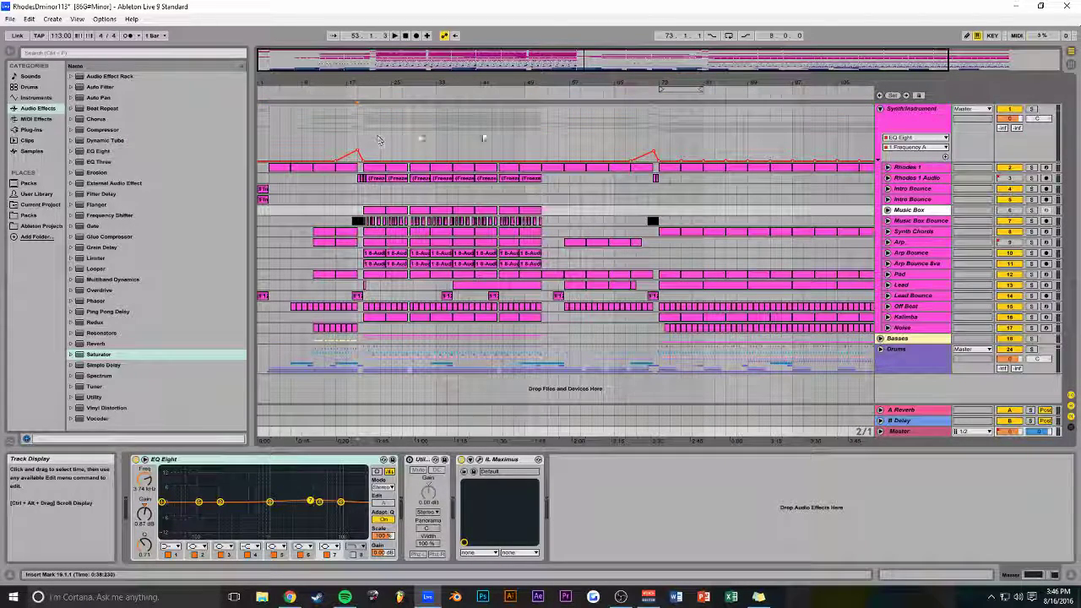
pyautogui.click(880, 111)
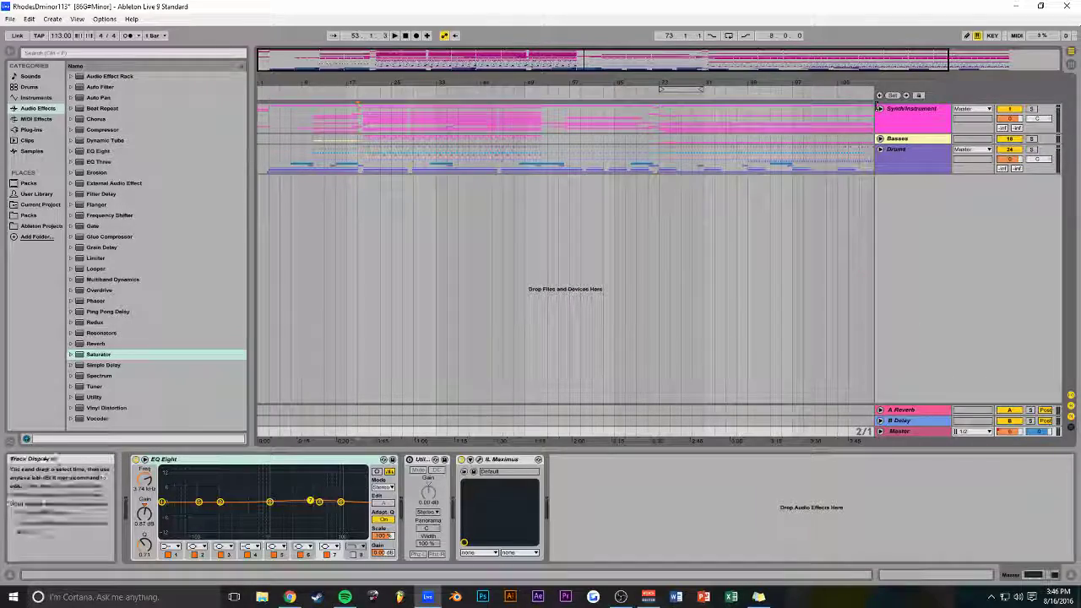
pyautogui.click(878, 108)
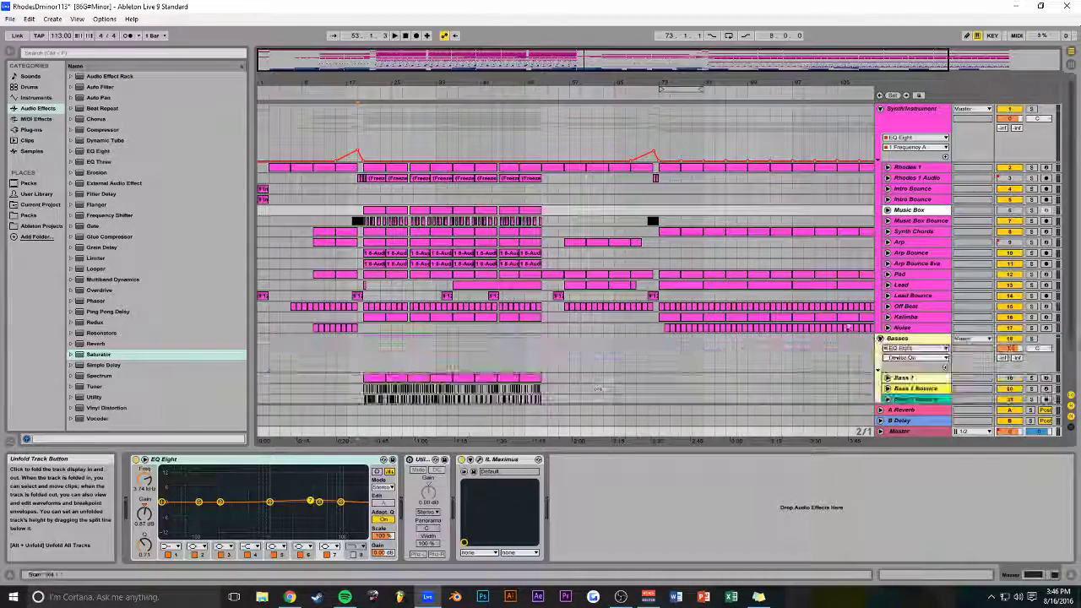
pyautogui.scroll(-3, 830, 319)
pyautogui.click(880, 380)
pyautogui.scroll(-8, 760, 338)
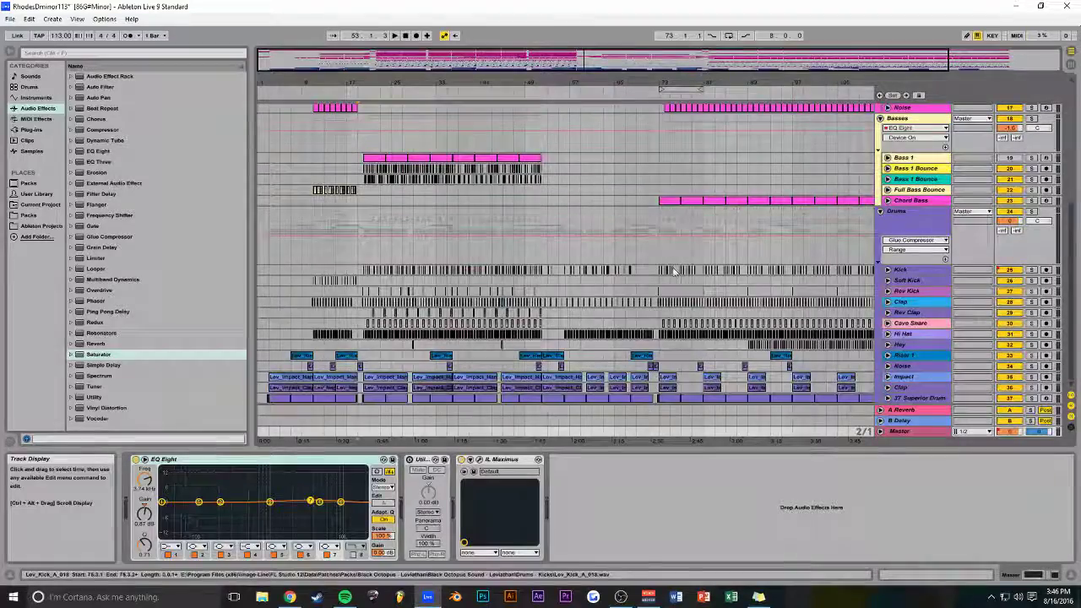
pyautogui.scroll(10, 672, 270)
pyautogui.scroll(1, 672, 271)
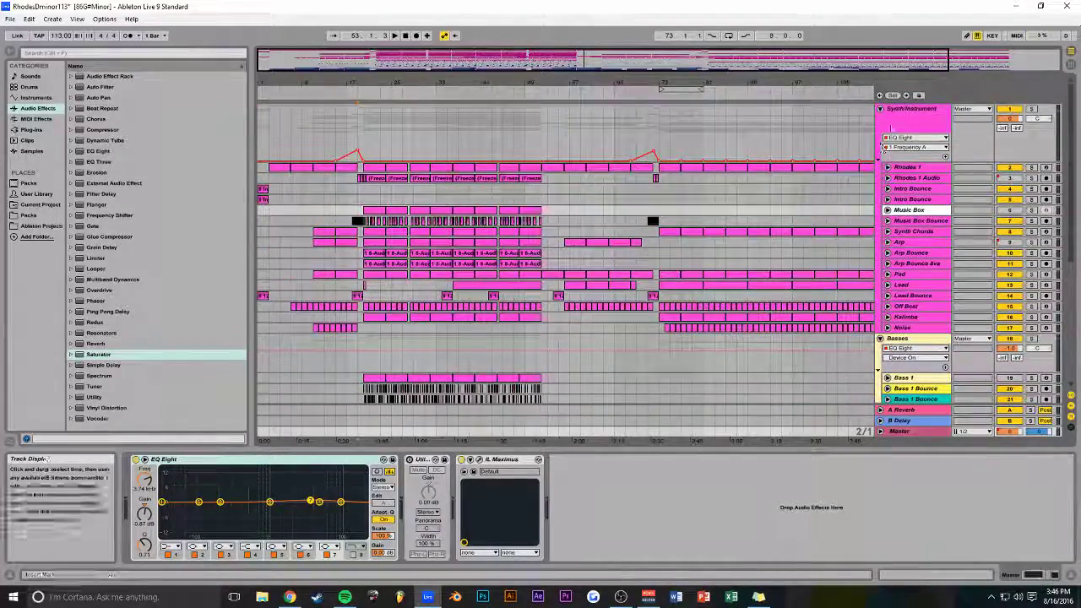
pyautogui.scroll(-7, 765, 150)
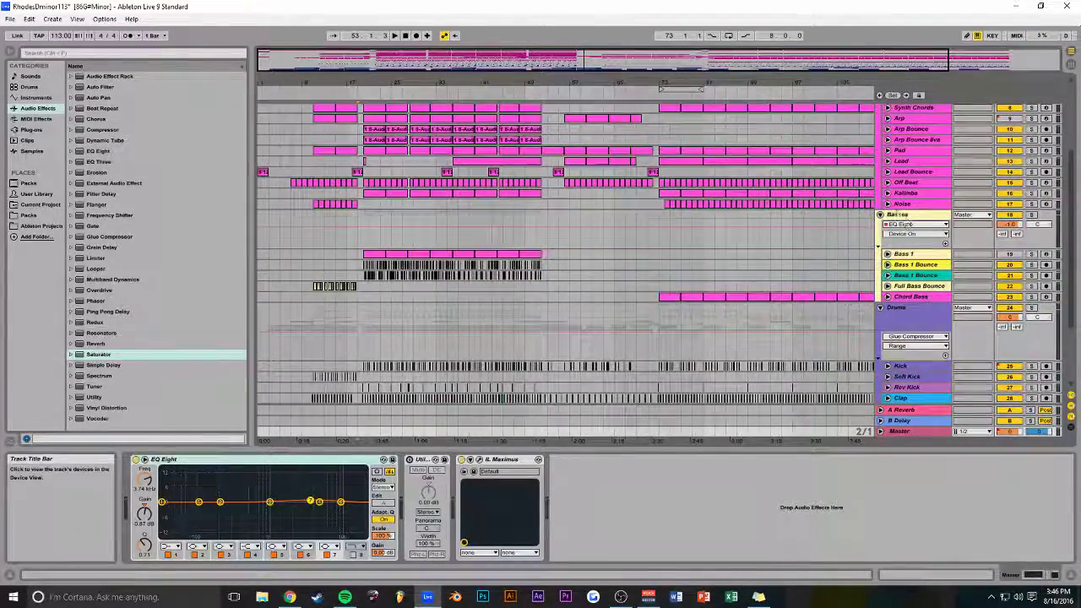
pyautogui.scroll(-5, 912, 232)
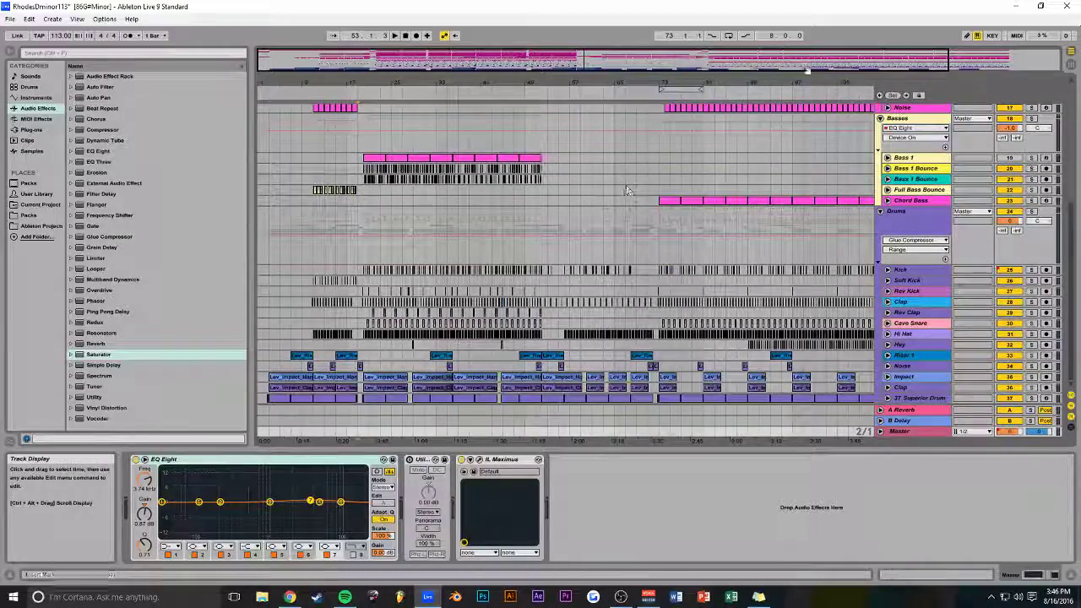
# Collapse the Basses and Drums groups, and play the song's intro from bar 1.
pyautogui.moveTo(510, 62); pyautogui.dragTo(541, 64)
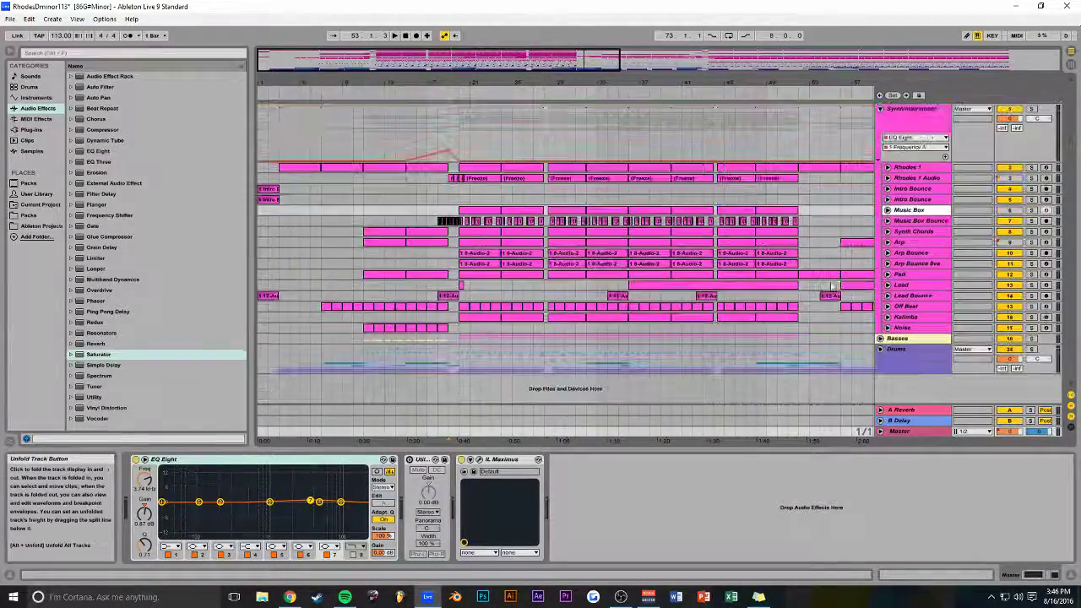
pyautogui.moveTo(461, 67); pyautogui.dragTo(299, 63)
pyautogui.click(405, 36)
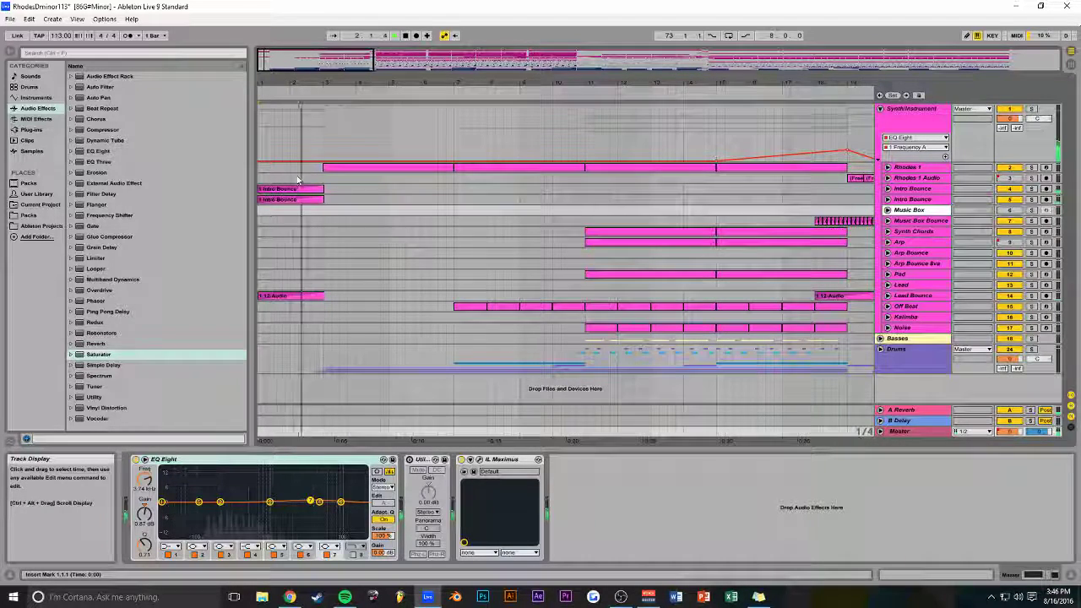
pyautogui.press('space')
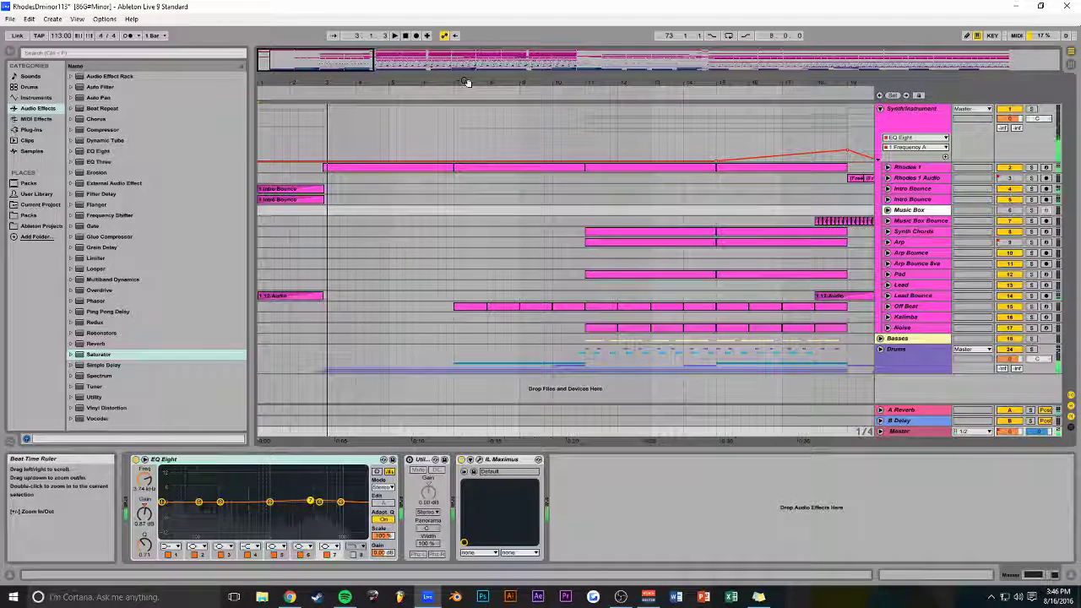
# Unfold the tracks in the Synth/Instrument group and solo both Intro Bounce tracks for playback.
pyautogui.moveTo(374, 62); pyautogui.dragTo(288, 60)
pyautogui.keyDown('alt'); pyautogui.click(887, 188); pyautogui.keyUp('alt')
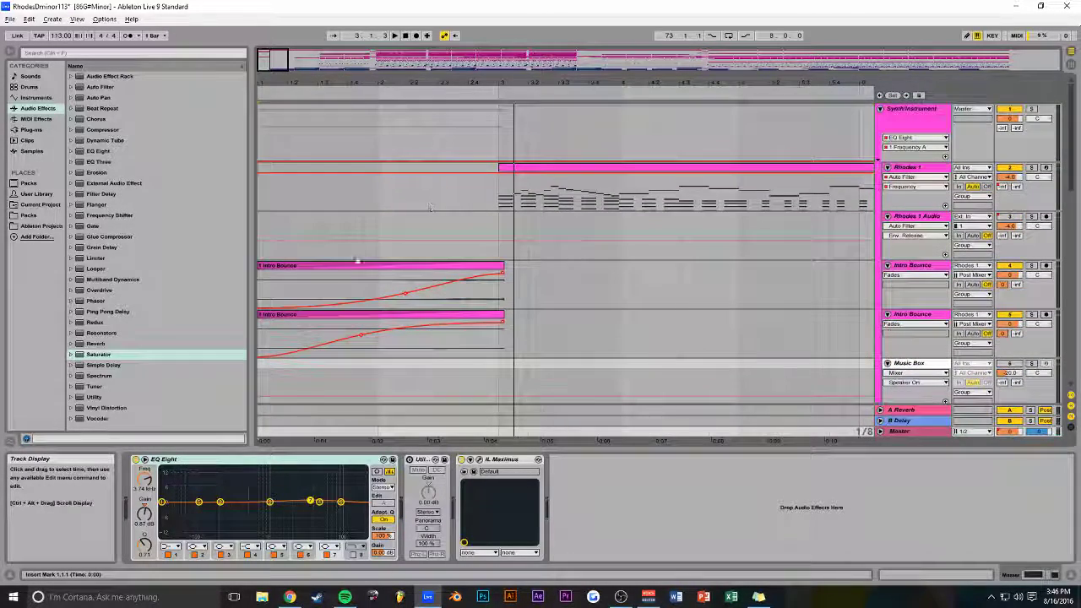
pyautogui.click(1032, 265)
pyautogui.press('space')
pyautogui.keyDown('ctrl'); pyautogui.click(1032, 314); pyautogui.keyUp('ctrl')
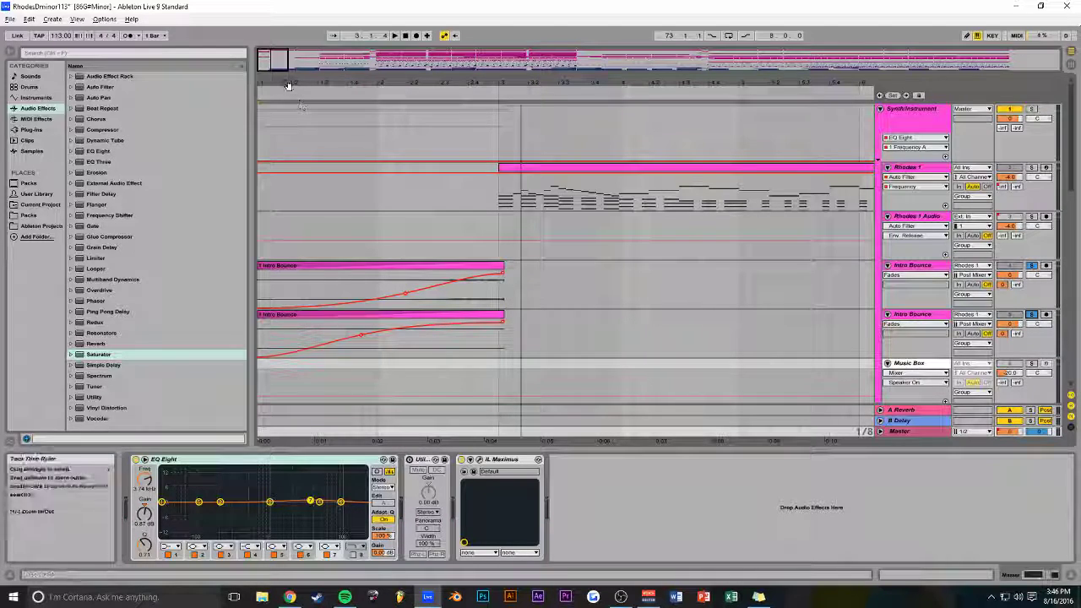
# Solo the Rhodes 1 track and play its first clip from bar 3.
pyautogui.moveTo(288, 85); pyautogui.dragTo(288, 71)
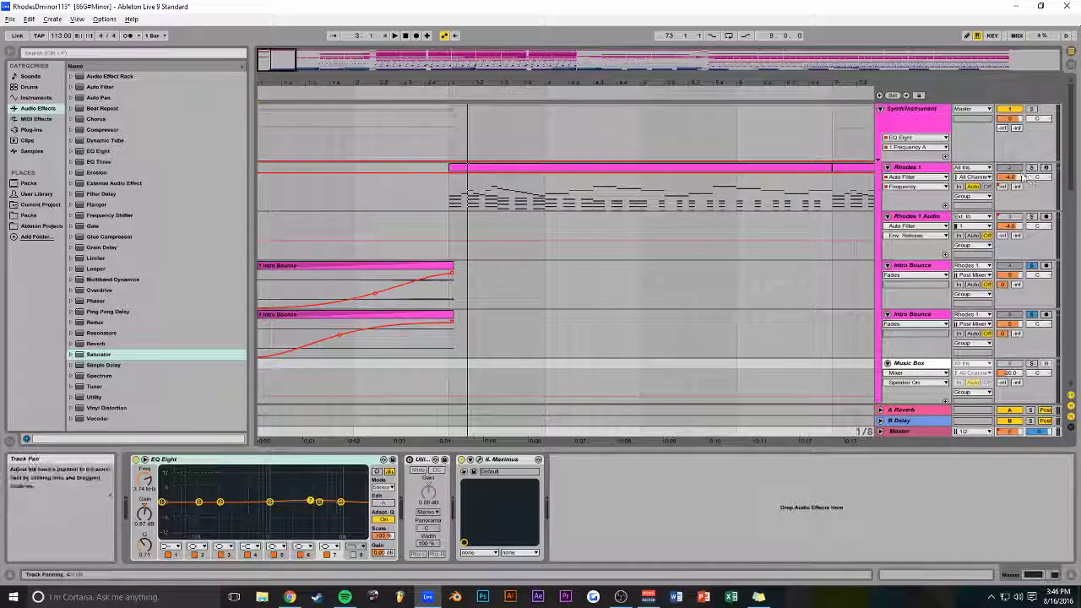
pyautogui.click(448, 190)
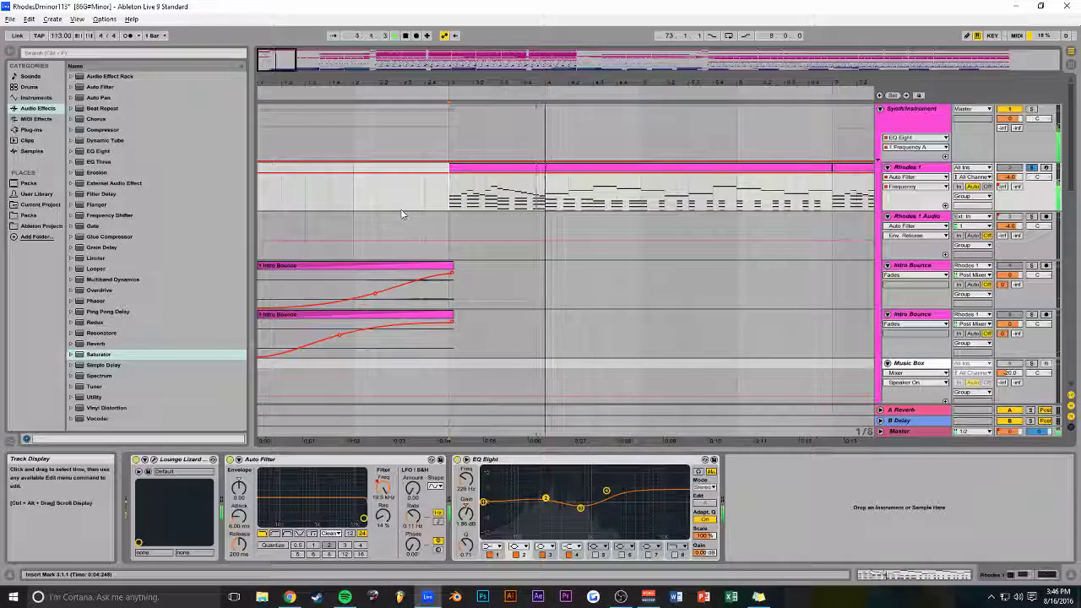
pyautogui.press('space')
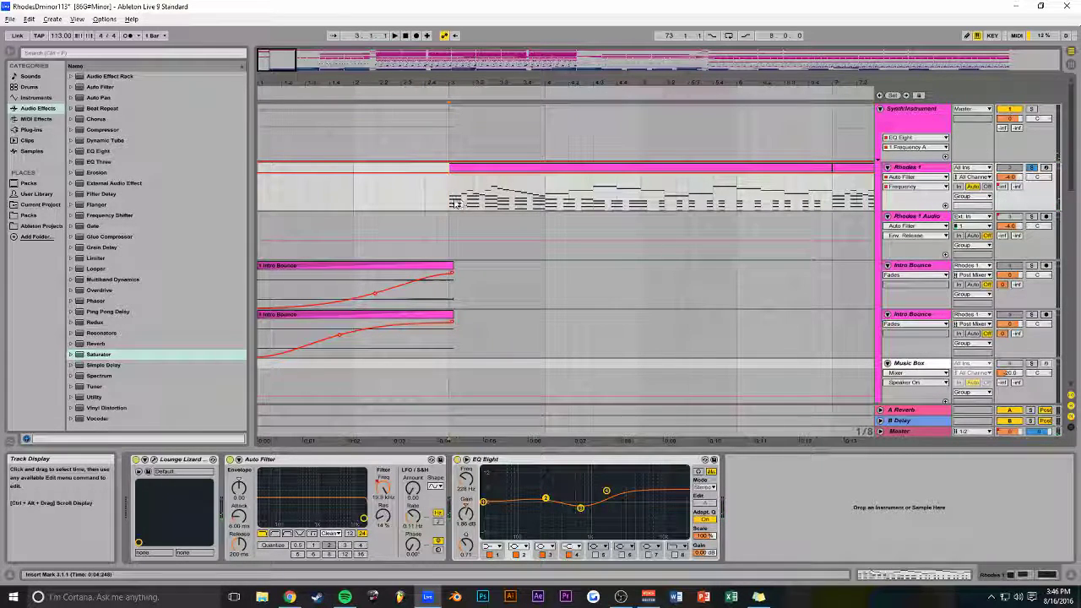
pyautogui.press('space')
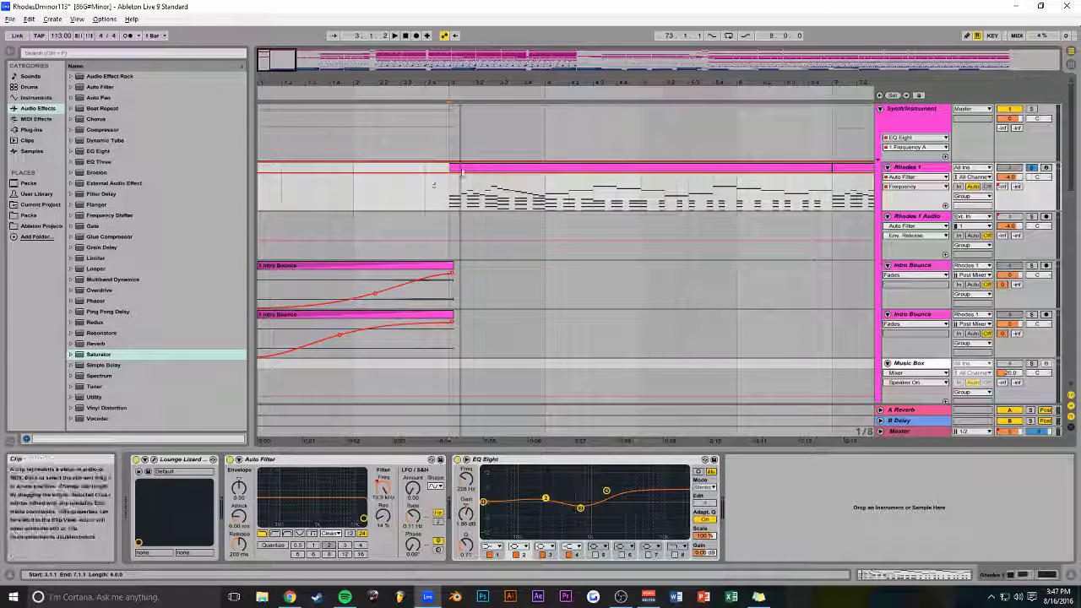
# Examine the intro clips and fades across the Synth/Instrument tracks, from Rhodes 1 and Intro Bounce down to Lead Bounce.
pyautogui.click(310, 277)
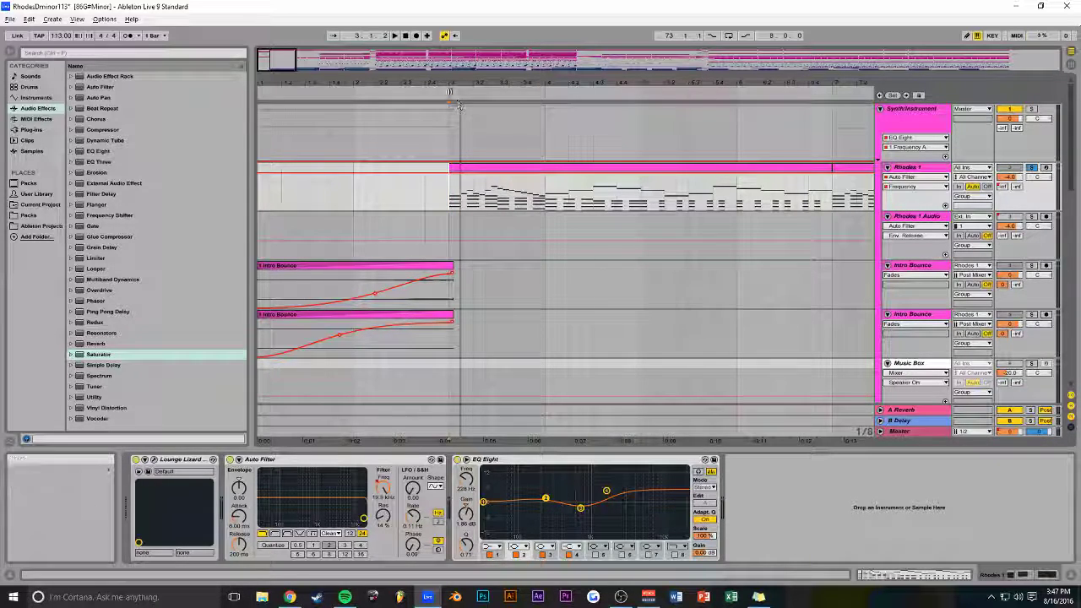
pyautogui.moveTo(271, 66); pyautogui.dragTo(270, 51)
pyautogui.scroll(-5, 376, 252)
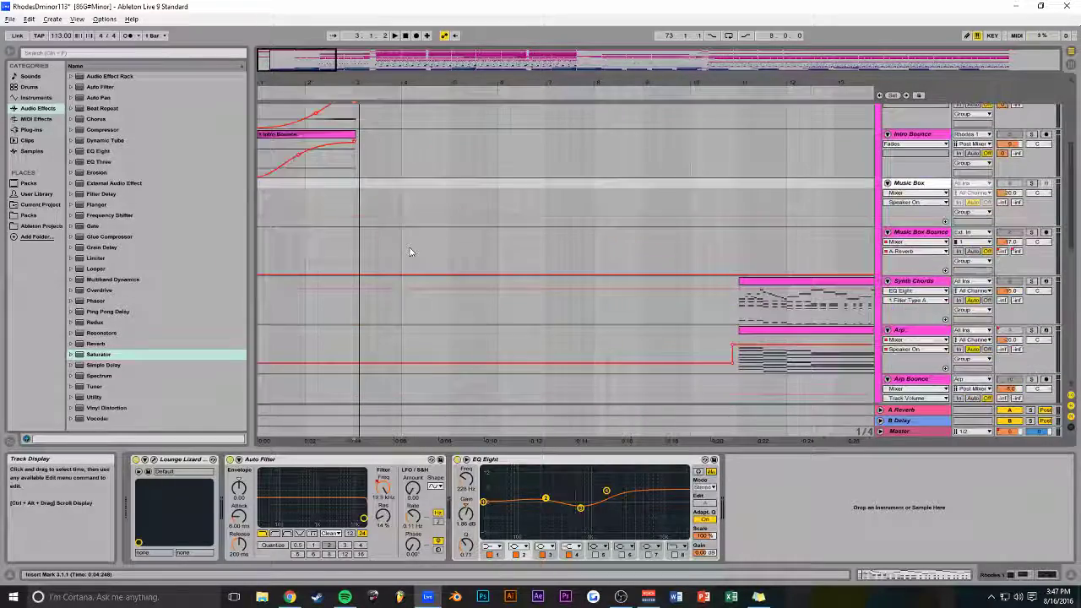
pyautogui.scroll(-5, 410, 253)
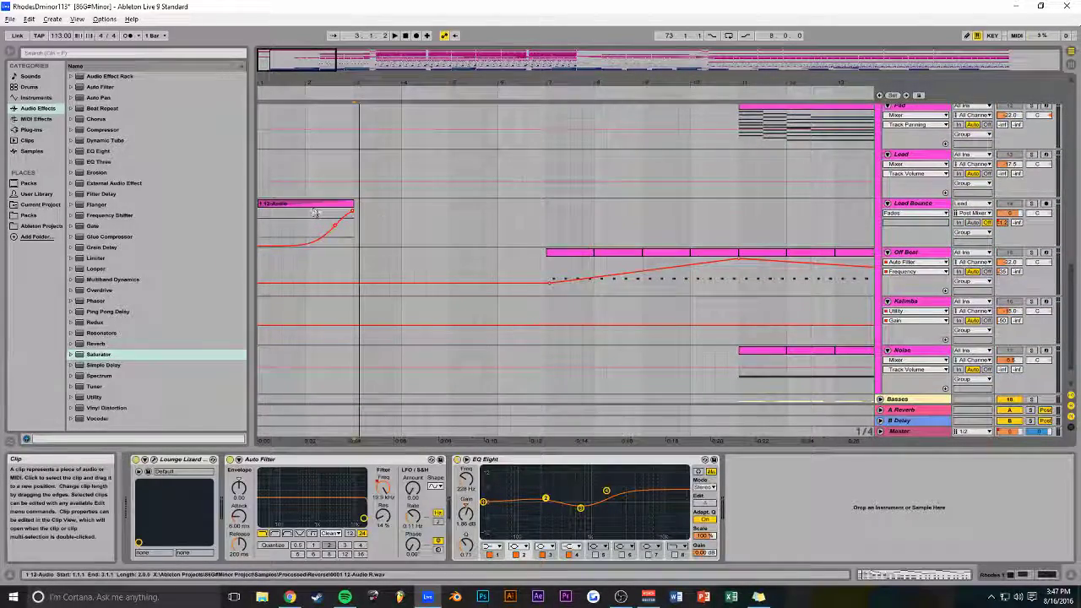
pyautogui.moveTo(336, 65)
pyautogui.mouseDown()
pyautogui.moveTo(498, 64)
pyautogui.moveTo(334, 64)
pyautogui.mouseUp()
pyautogui.scroll(15, 393, 147)
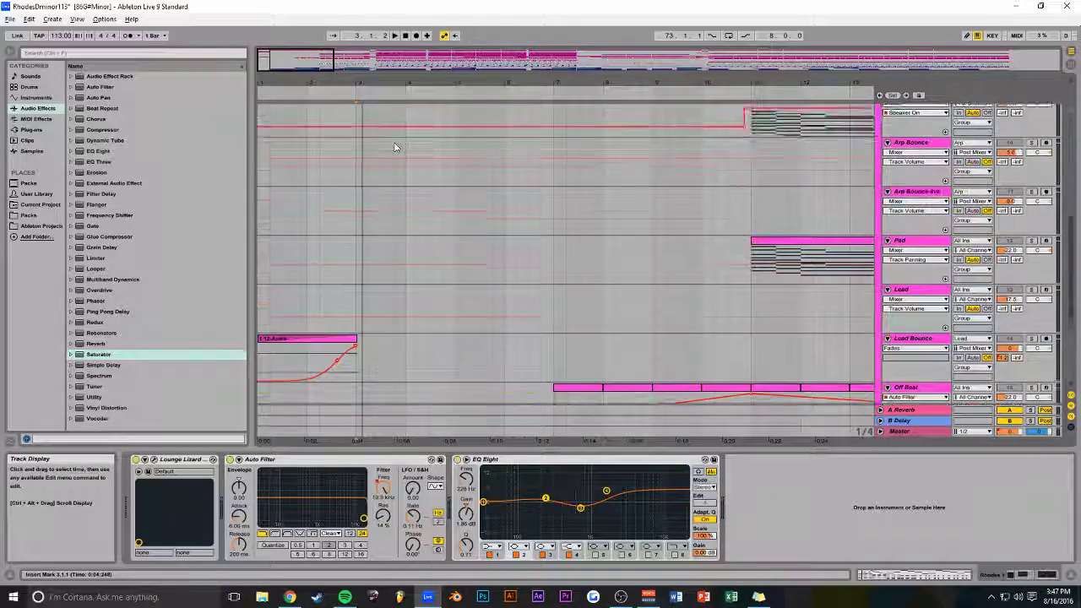
pyautogui.scroll(1, 394, 147)
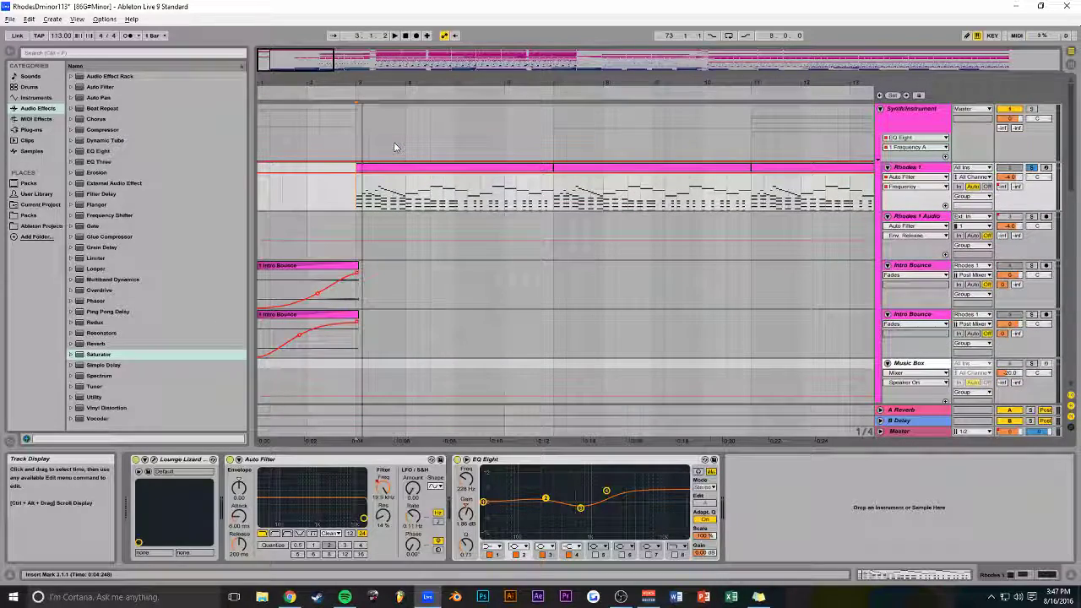
pyautogui.scroll(-3, 393, 147)
pyautogui.scroll(3, 391, 148)
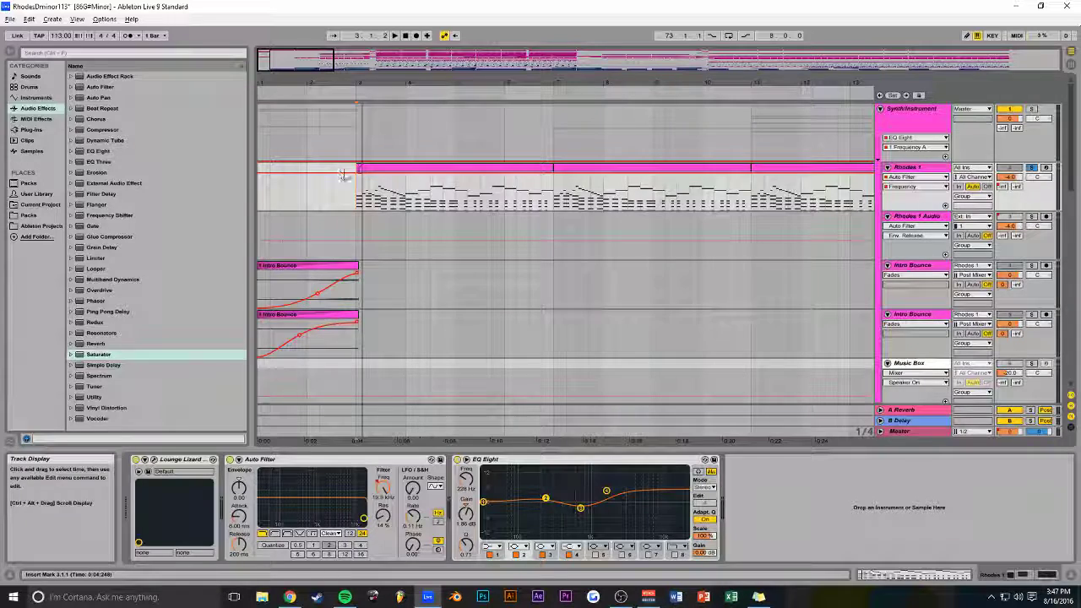
# Select the first Rhodes 1 clip, view its Lounge Lizard EP-4 instrument settings, and close the plug-in window.
pyautogui.click(363, 168)
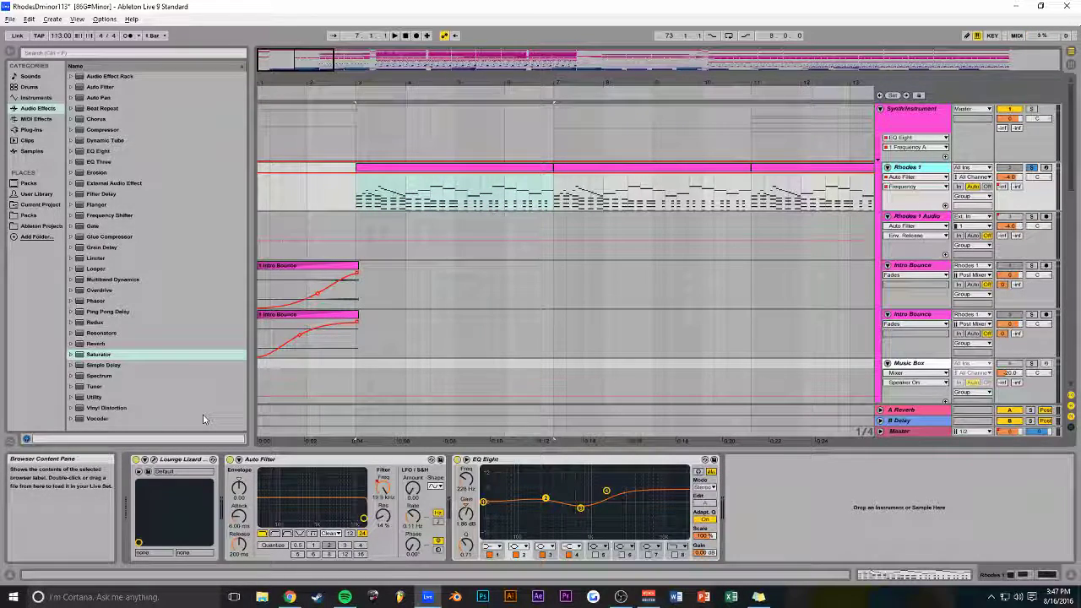
pyautogui.click(147, 471)
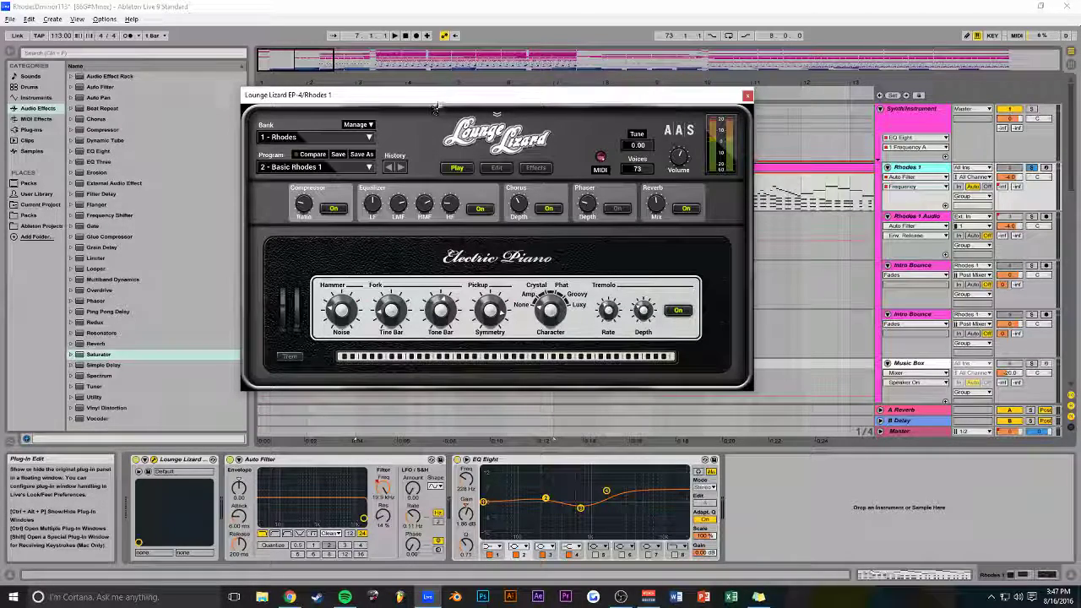
pyautogui.moveTo(441, 99); pyautogui.dragTo(500, 137)
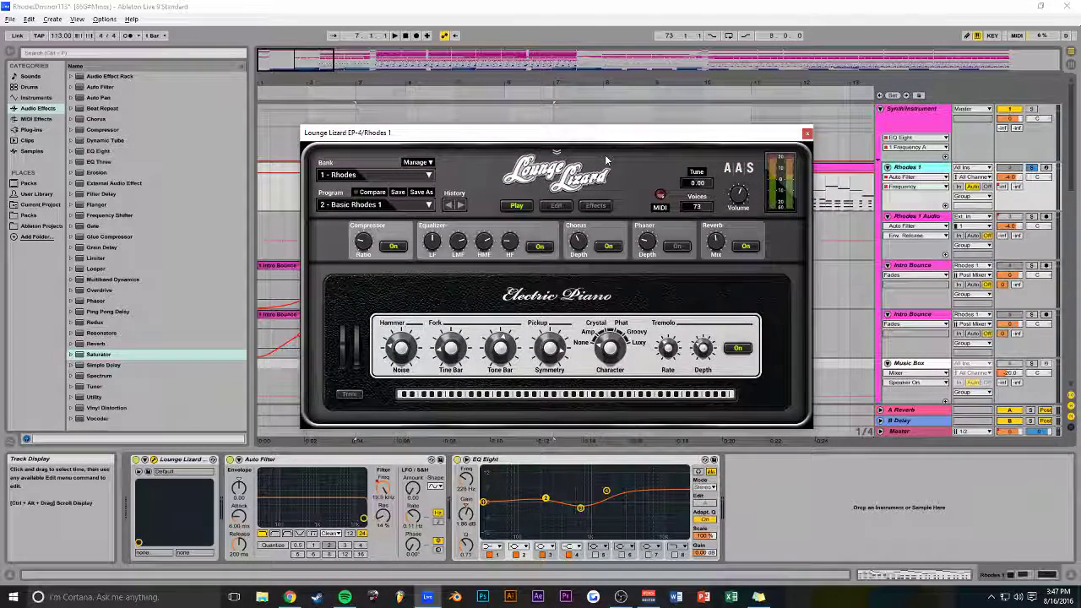
pyautogui.moveTo(616, 134); pyautogui.dragTo(579, 144)
pyautogui.click(772, 146)
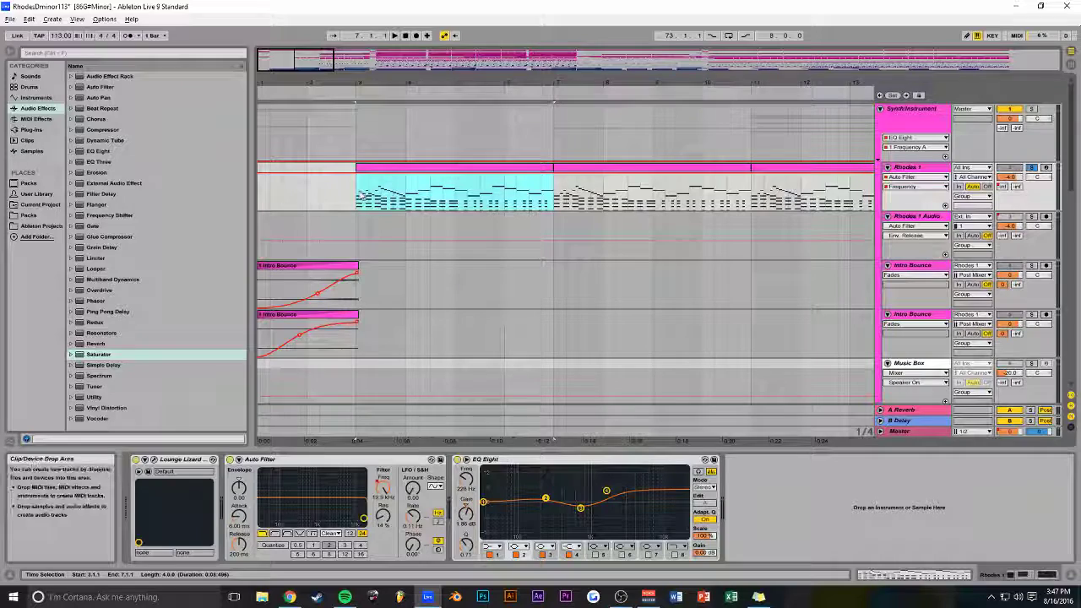
# Place the insert marker at bar 3 on Rhodes 1 and reopen the Lounge Lizard EP-4 plug-in window.
pyautogui.click(356, 194)
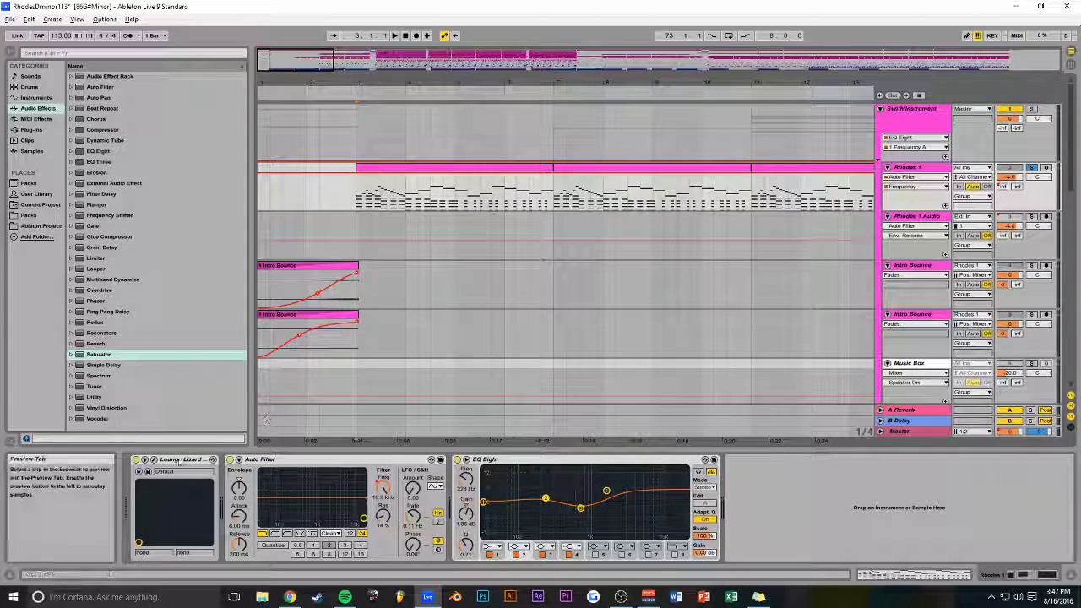
pyautogui.click(213, 459)
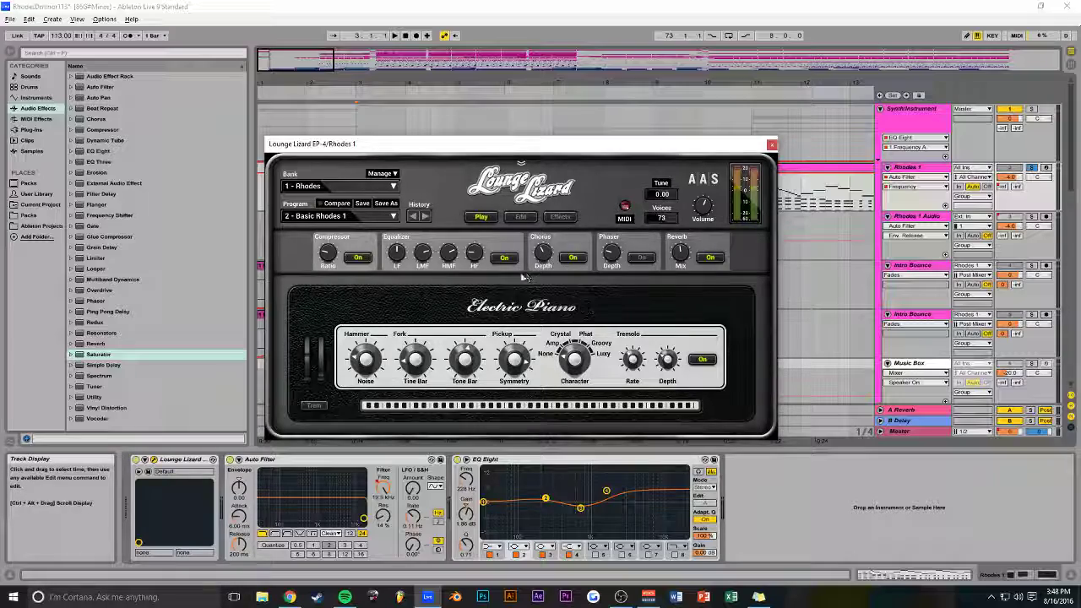
# Close the Lounge Lizard EP-4 plug-in window and listen to the soloed Rhodes 1 part from bar 3.
pyautogui.hotkey('alt', 'Tab')
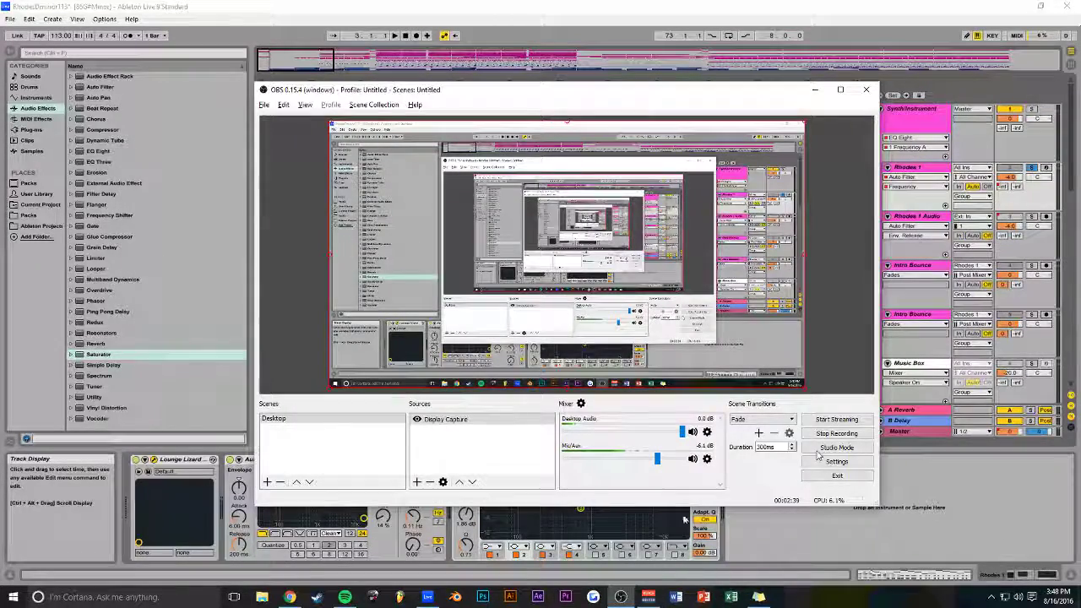
pyautogui.hotkey('alt', 'Tab')
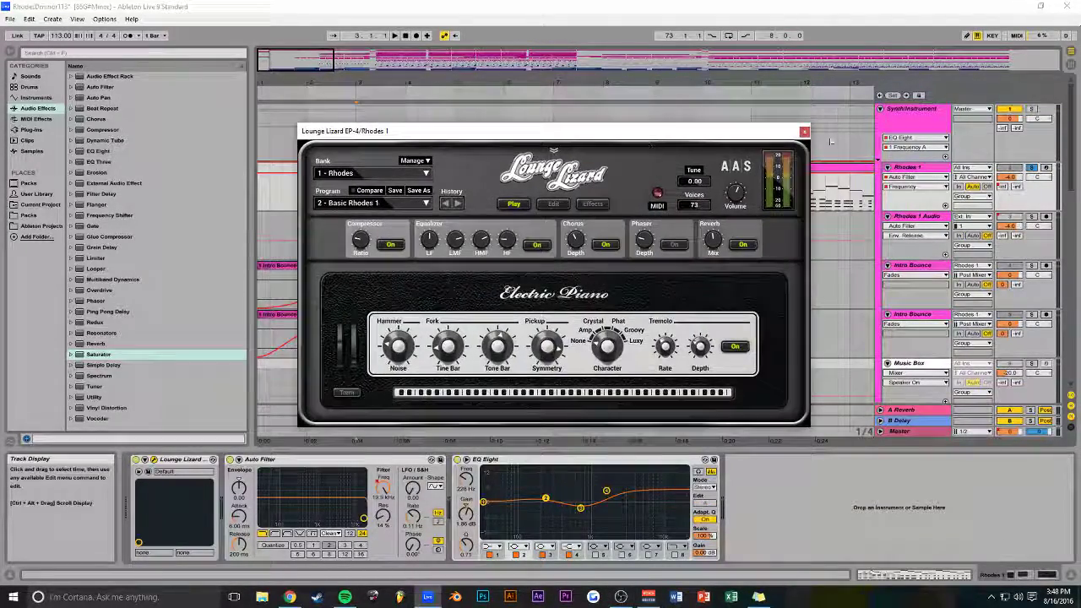
pyautogui.click(803, 131)
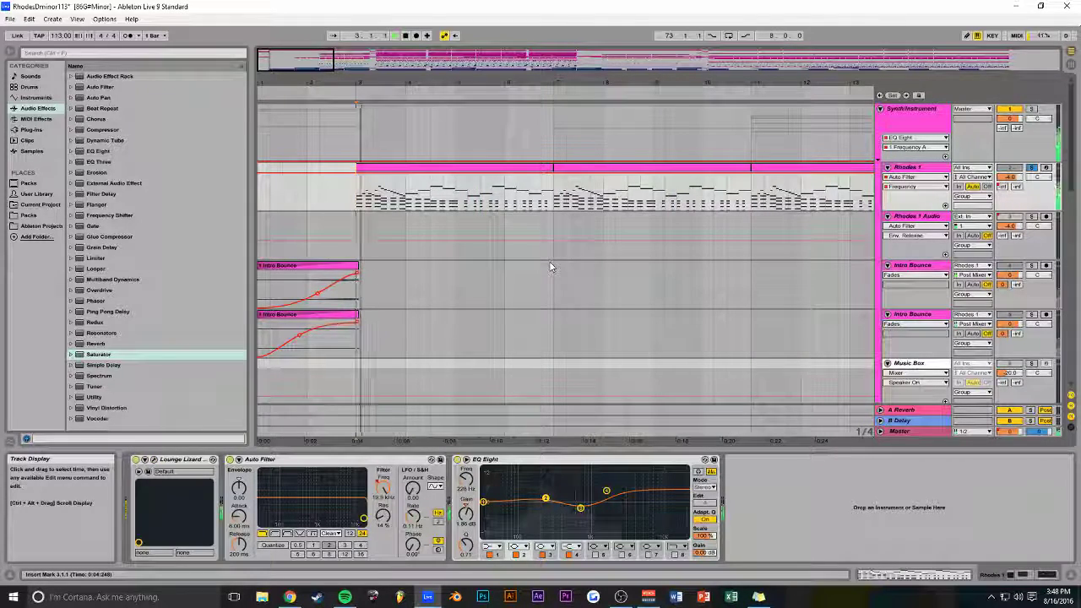
pyautogui.moveTo(334, 57); pyautogui.dragTo(315, 57)
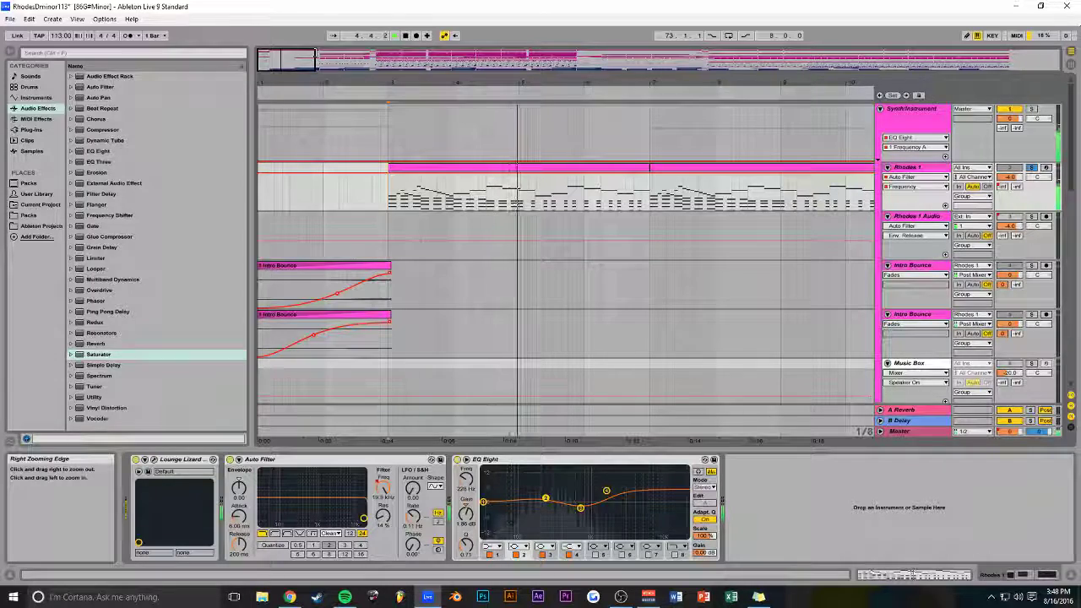
pyautogui.moveTo(316, 57); pyautogui.dragTo(319, 55)
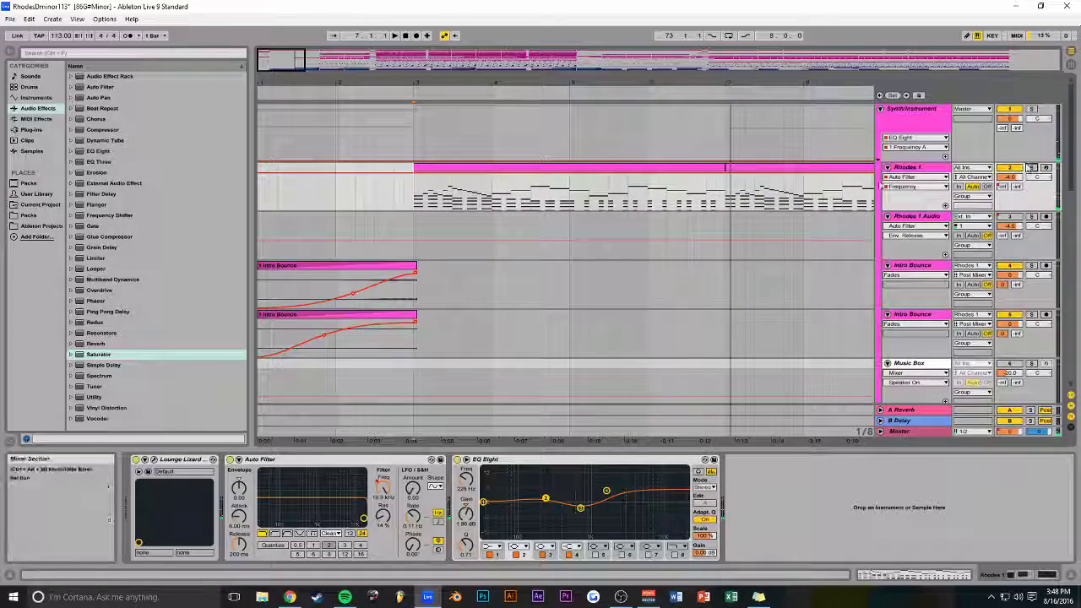
# Fold all the Synth/Instrument tracks, collapse that group, and expand the Drums group to show its tracks.
pyautogui.scroll(-10, 407, 256)
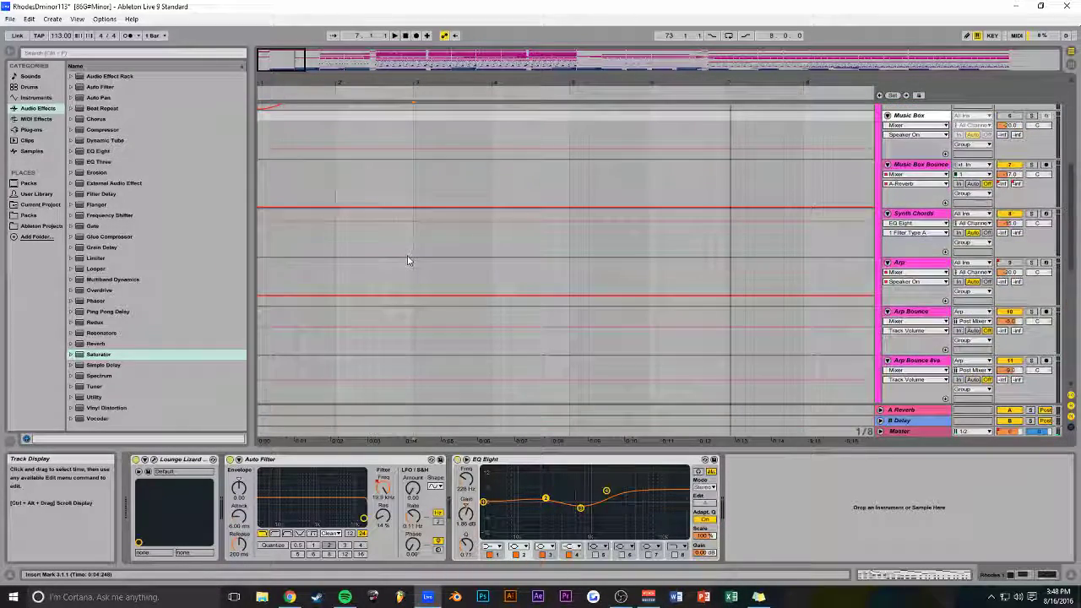
pyautogui.scroll(8, 406, 260)
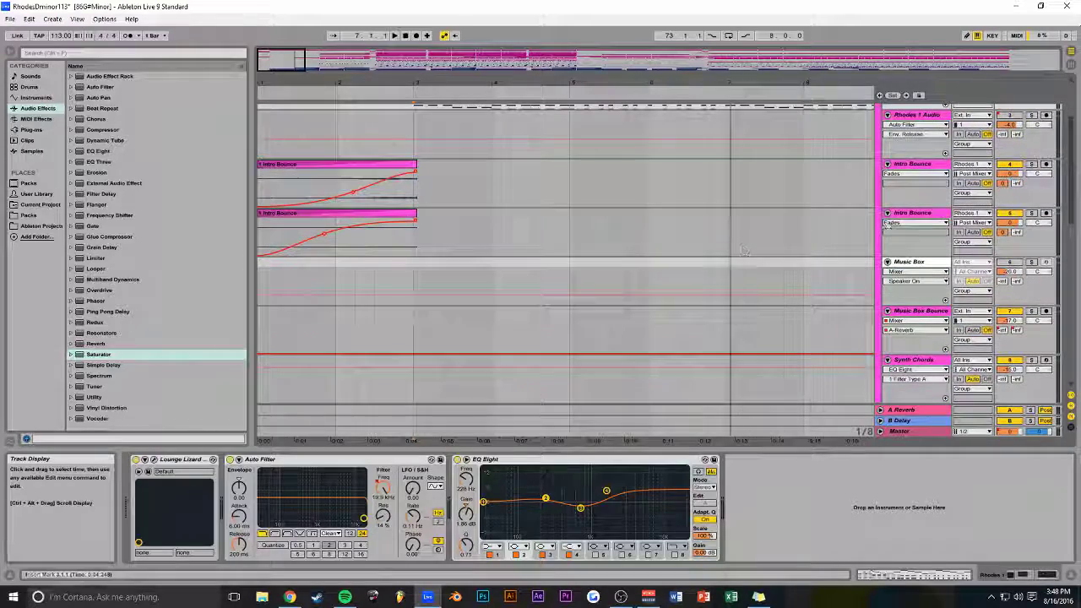
pyautogui.keyDown('alt'); pyautogui.click(886, 164); pyautogui.keyUp('alt')
pyautogui.click(880, 109)
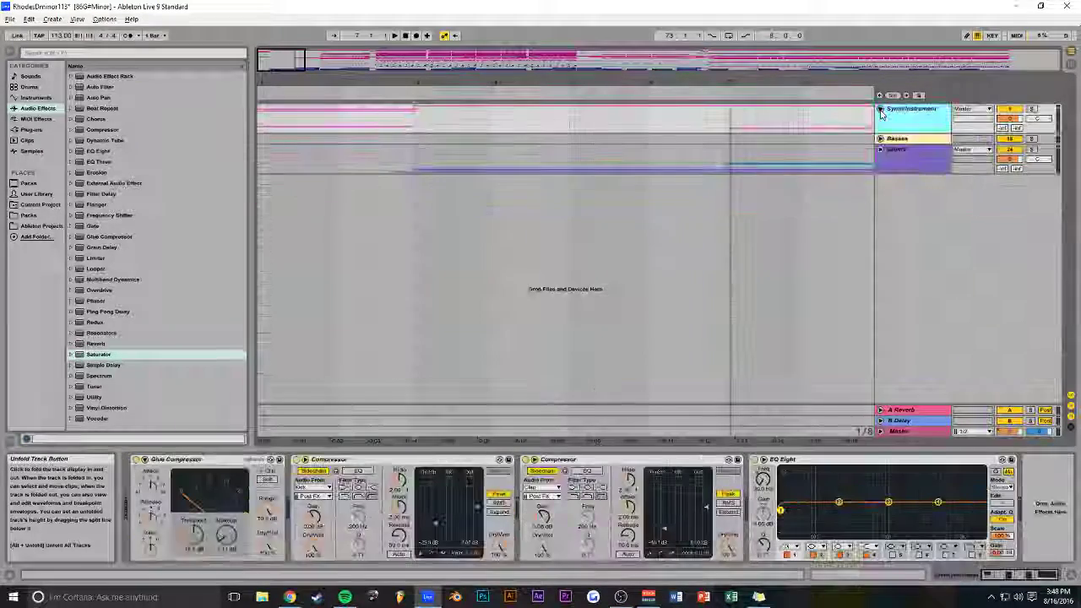
pyautogui.click(879, 150)
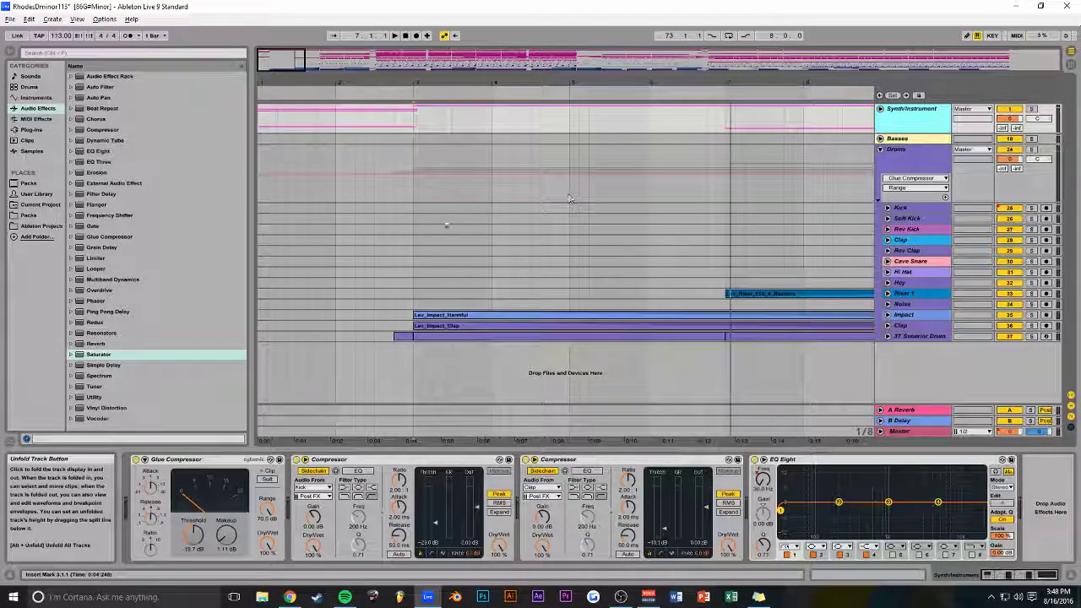
# Play the arrangement from bar 2, and view the Superior Drummer kit on the unfolded 37-Superior Drummer track.
pyautogui.click(337, 227)
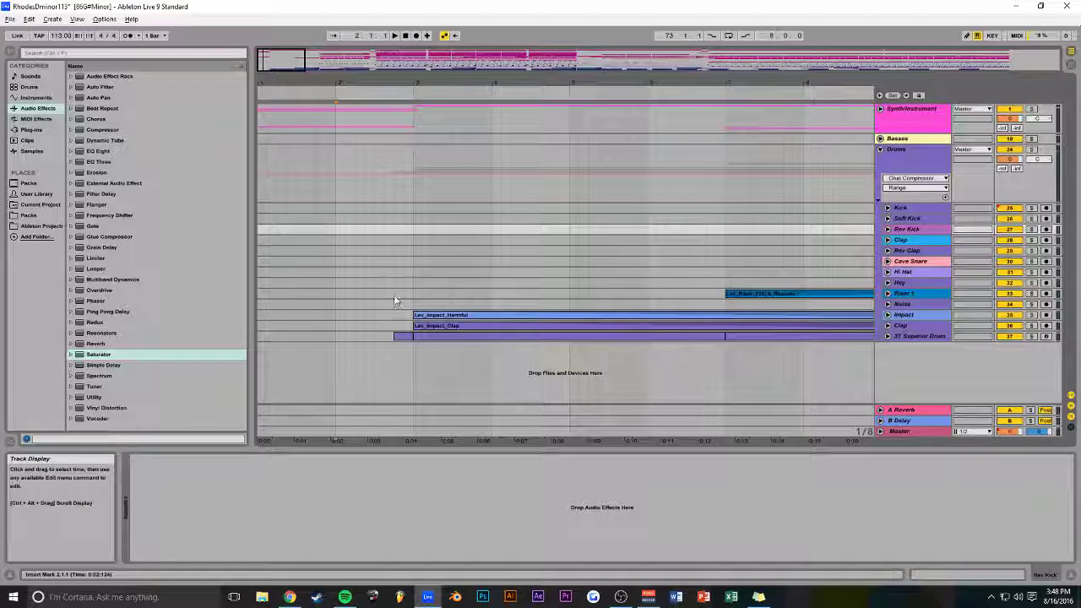
pyautogui.press('space')
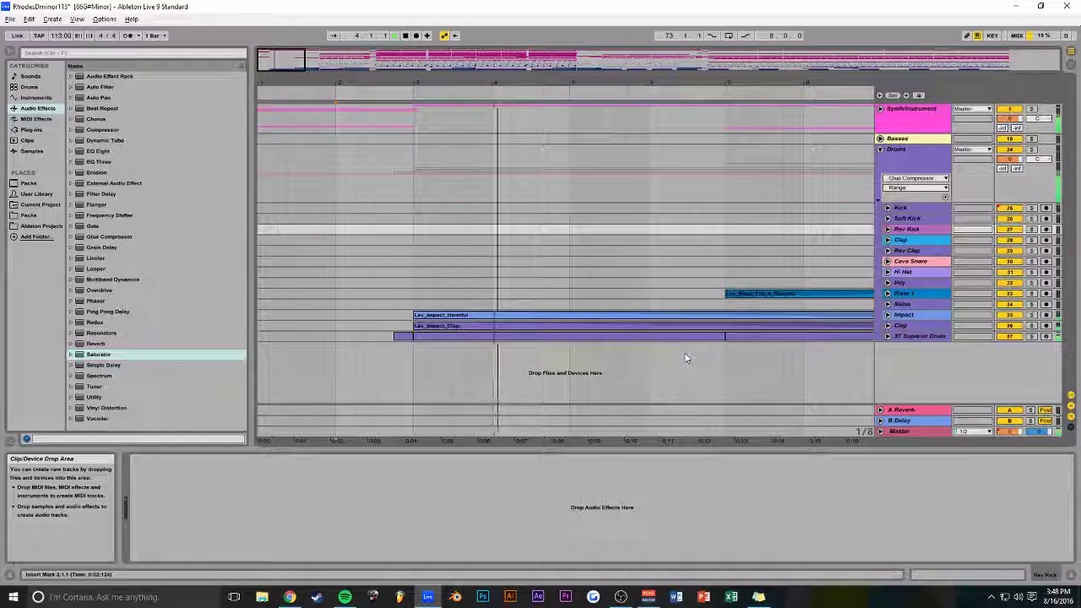
pyautogui.click(888, 336)
pyautogui.click(913, 337)
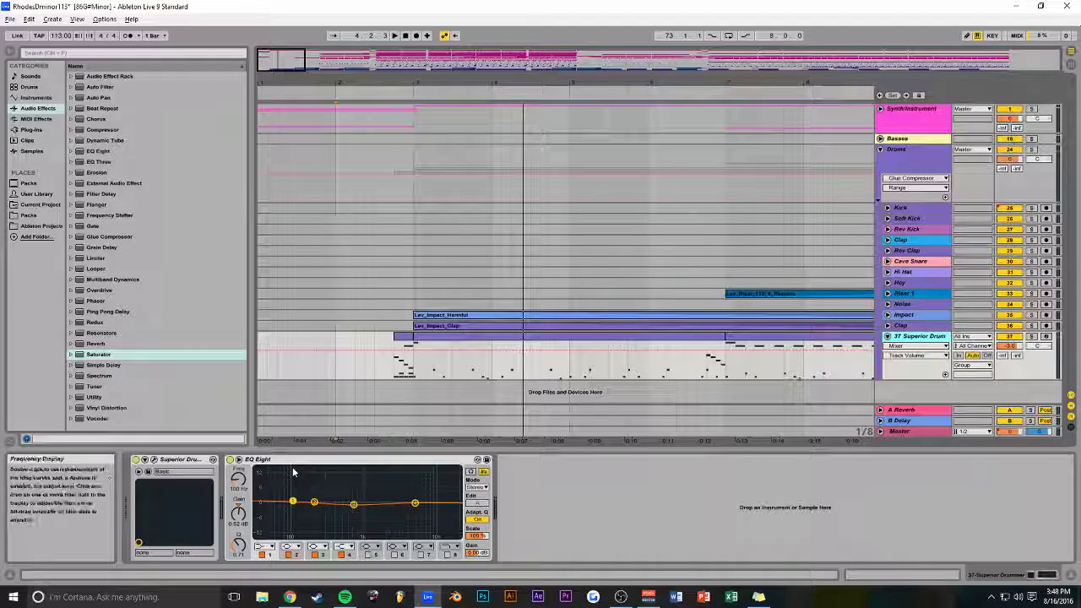
pyautogui.click(160, 461)
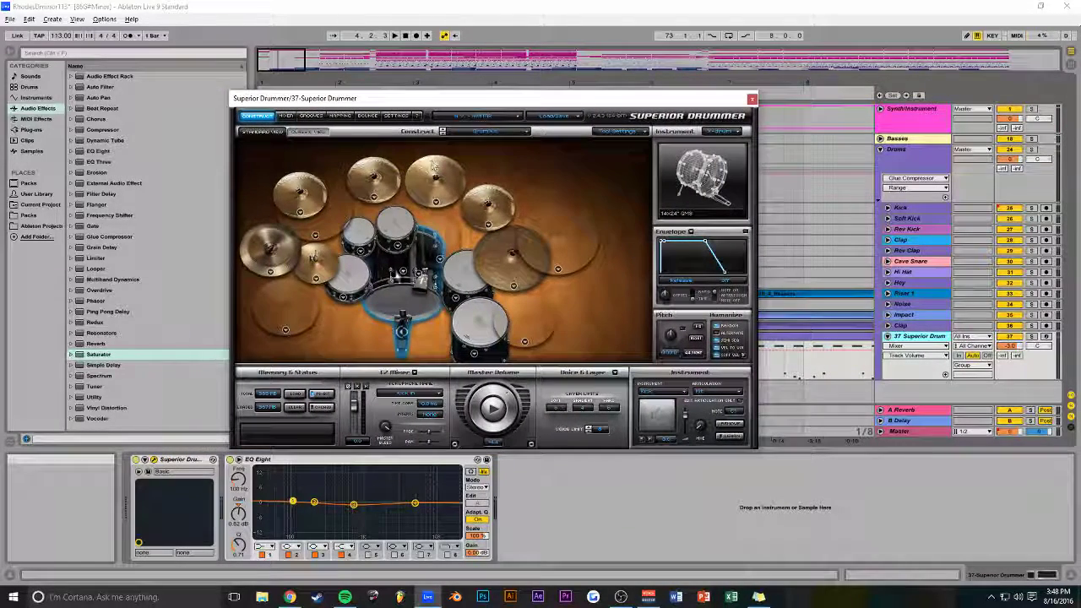
pyautogui.click(751, 99)
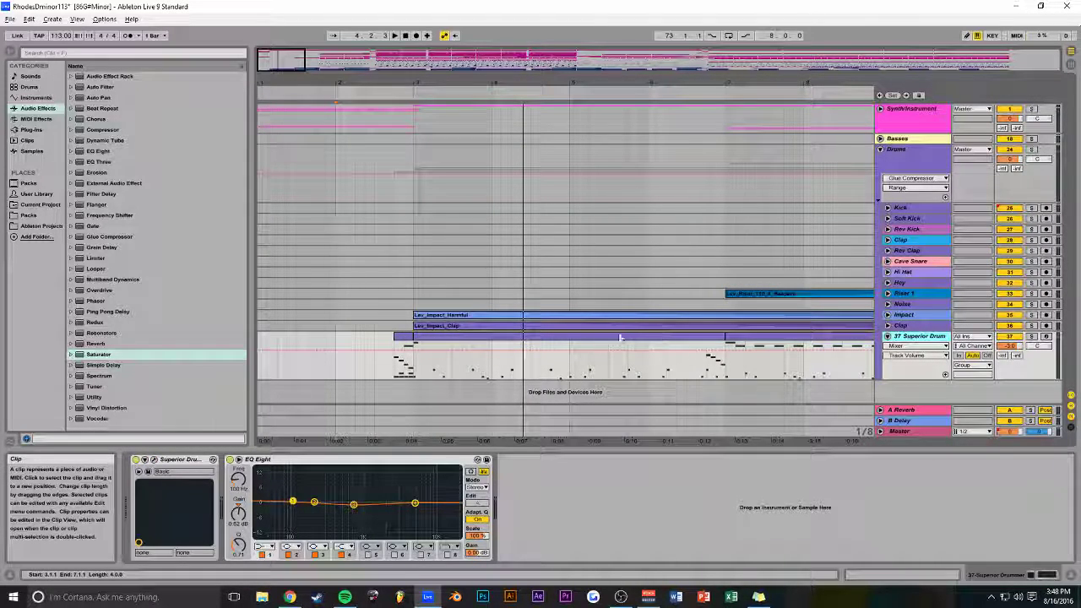
# Play from bar 3 with the 37-Superior Drummer track soloed, and fold that track again.
pyautogui.click(426, 294)
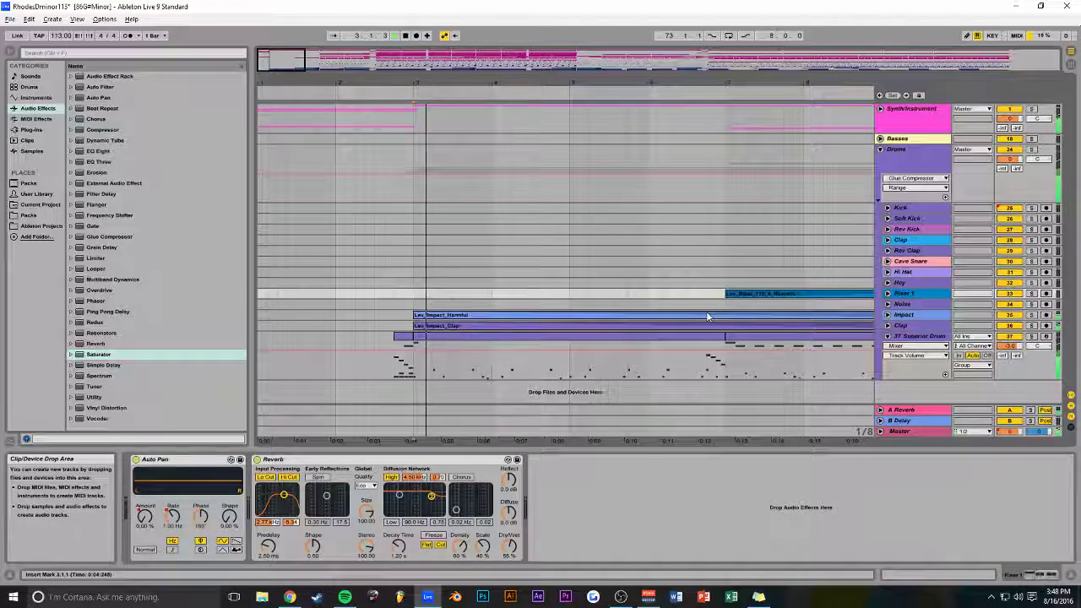
pyautogui.click(1031, 336)
pyautogui.click(918, 336)
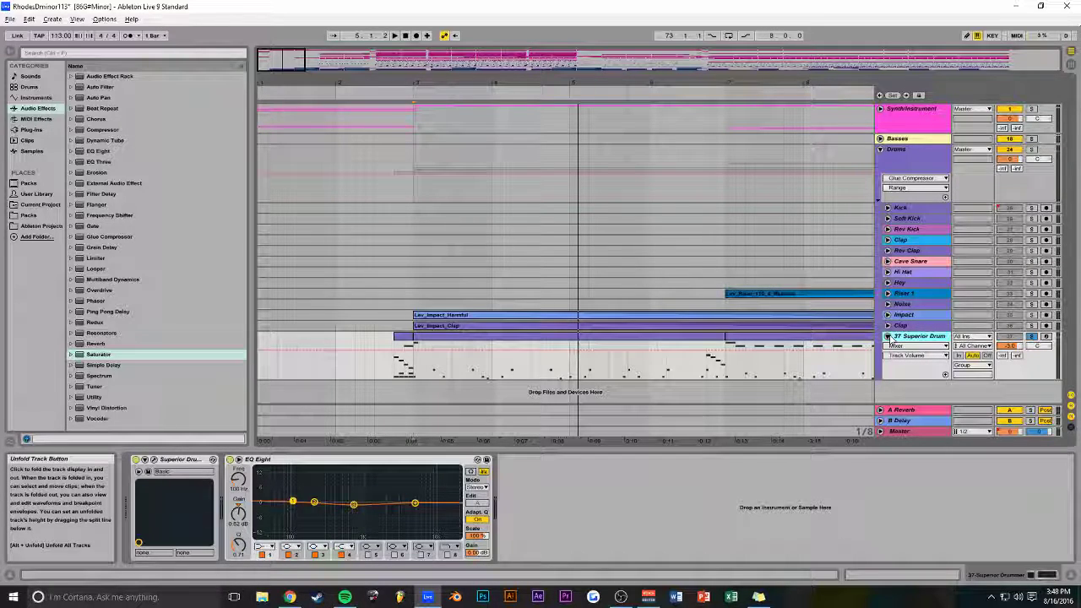
pyautogui.click(887, 336)
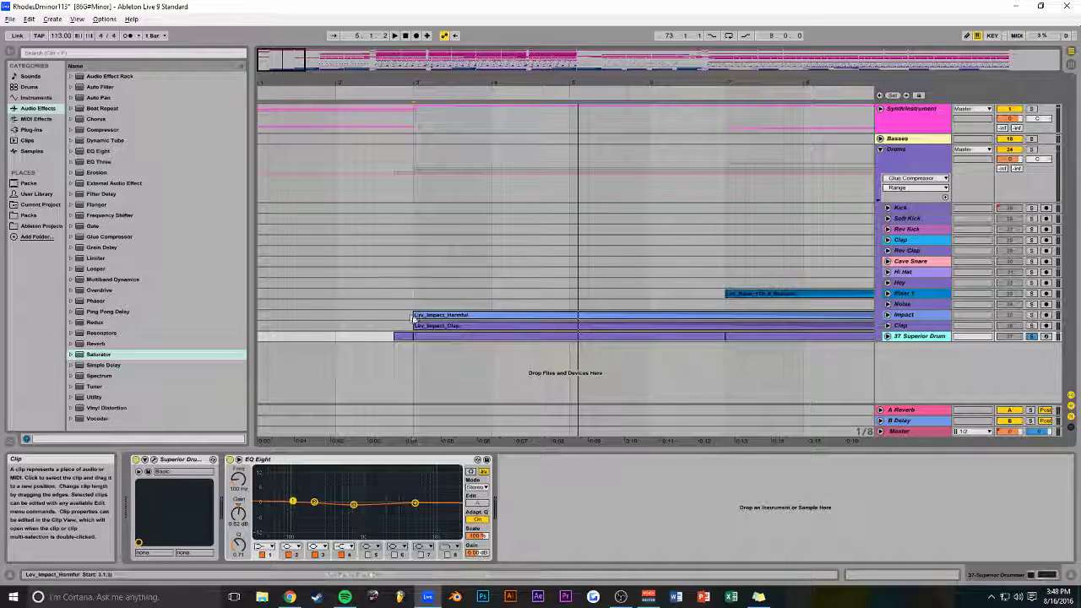
# Solo the Impact track together with the Clap track below it and play them from bar 3.
pyautogui.click(1031, 315)
pyautogui.keyDown('ctrl'); pyautogui.click(1030, 325); pyautogui.keyUp('ctrl')
pyautogui.press('space')
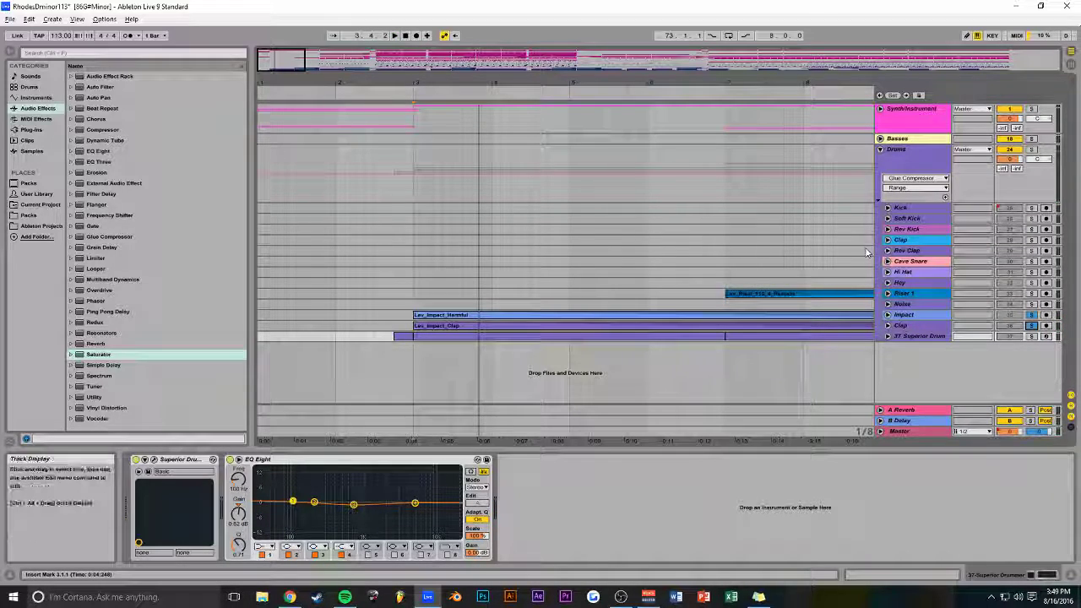
# Collapse the Drums group and briefly solo it during playback from bar 3, returning to the full mix.
pyautogui.click(879, 150)
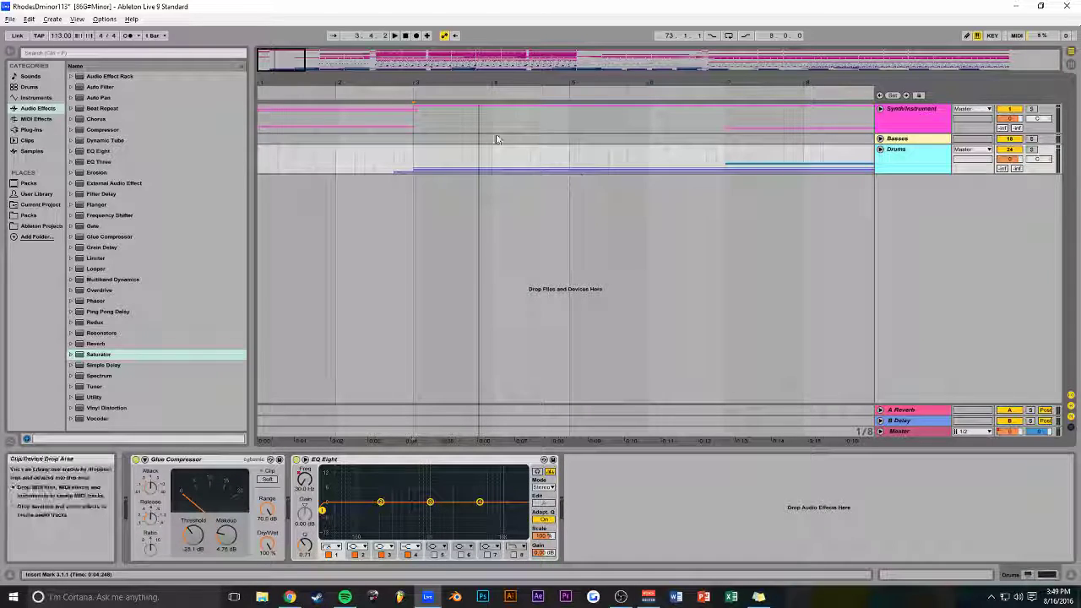
pyautogui.press('space')
pyautogui.press('space')
pyautogui.click(1031, 149)
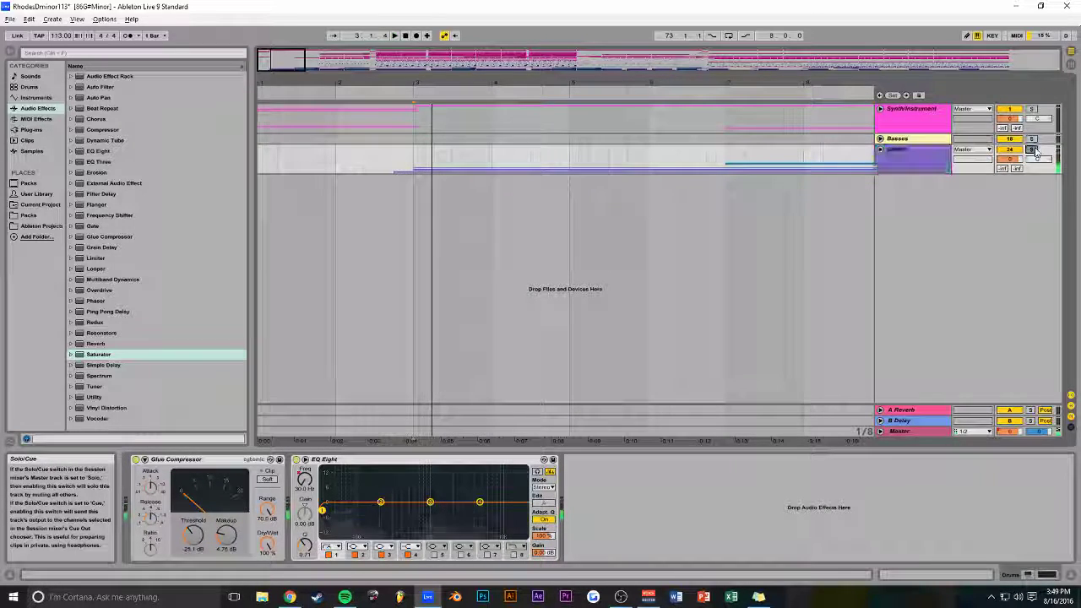
pyautogui.click(1031, 150)
# Listen to the full arrangement from bar 3 and stop playback at bar 9, with bars 6 to 16 in view.
pyautogui.press('space')
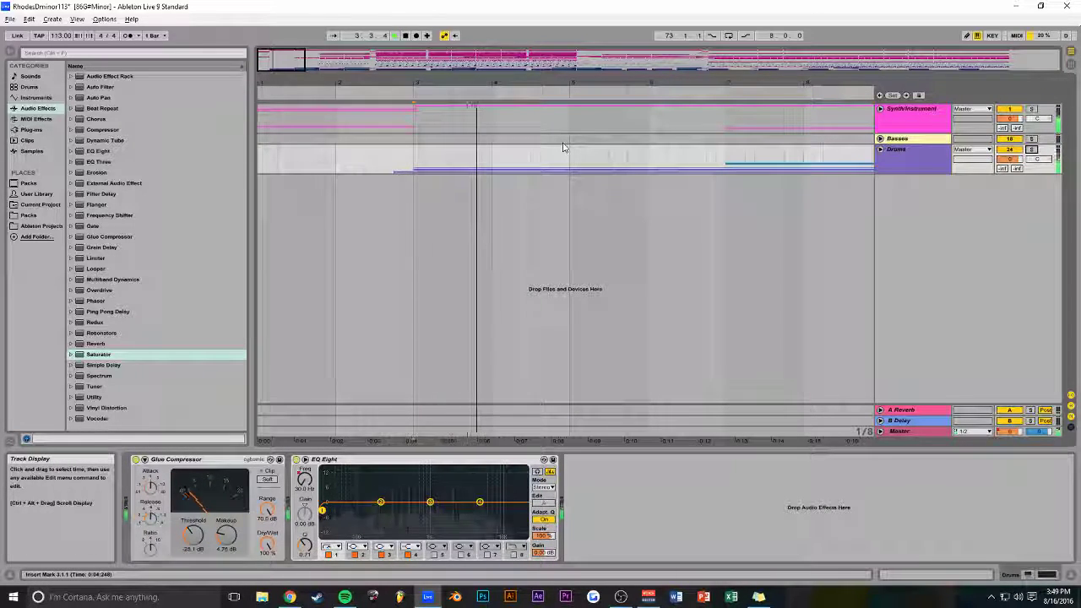
pyautogui.press('-')
pyautogui.press('-')
pyautogui.press('-')
pyautogui.press('-')
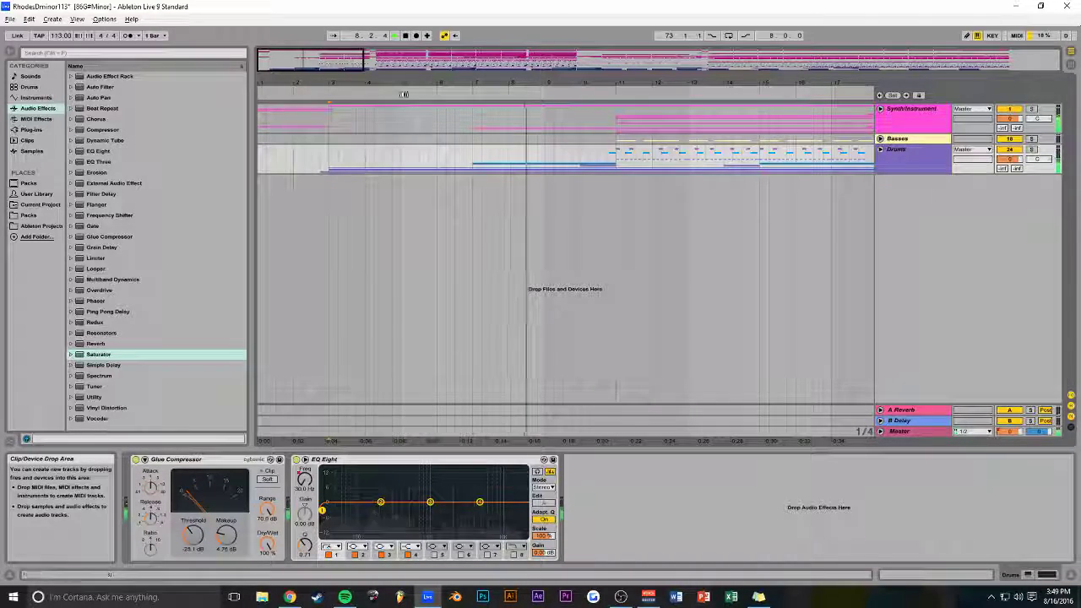
pyautogui.moveTo(406, 83); pyautogui.dragTo(374, 105)
pyautogui.press('space')
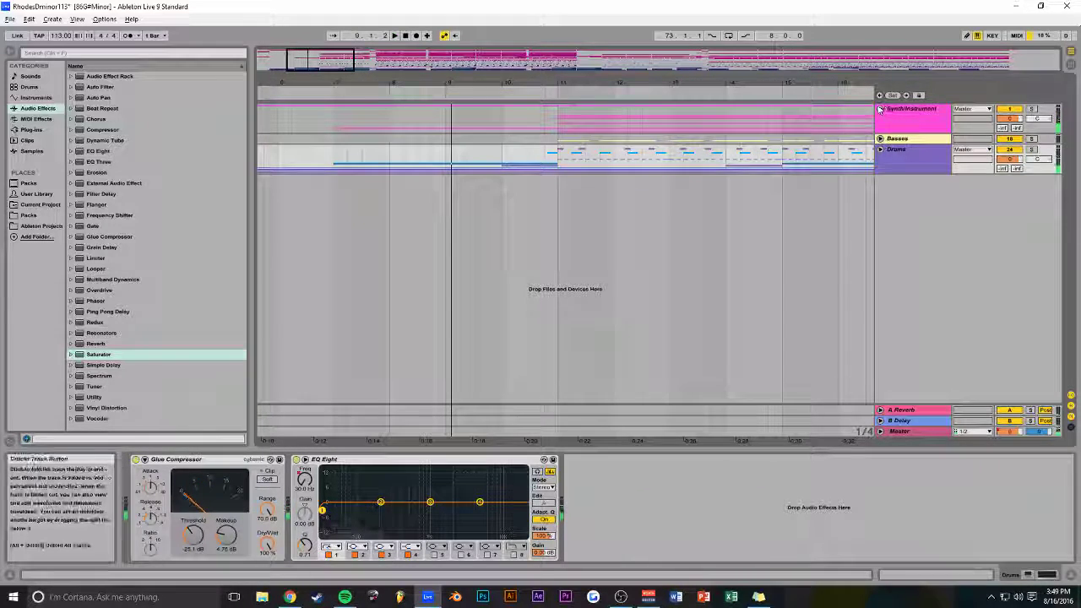
# Expand the Synth/Instrument group, unfold the Off Beat track, and play it soloed from bar 7.
pyautogui.click(880, 109)
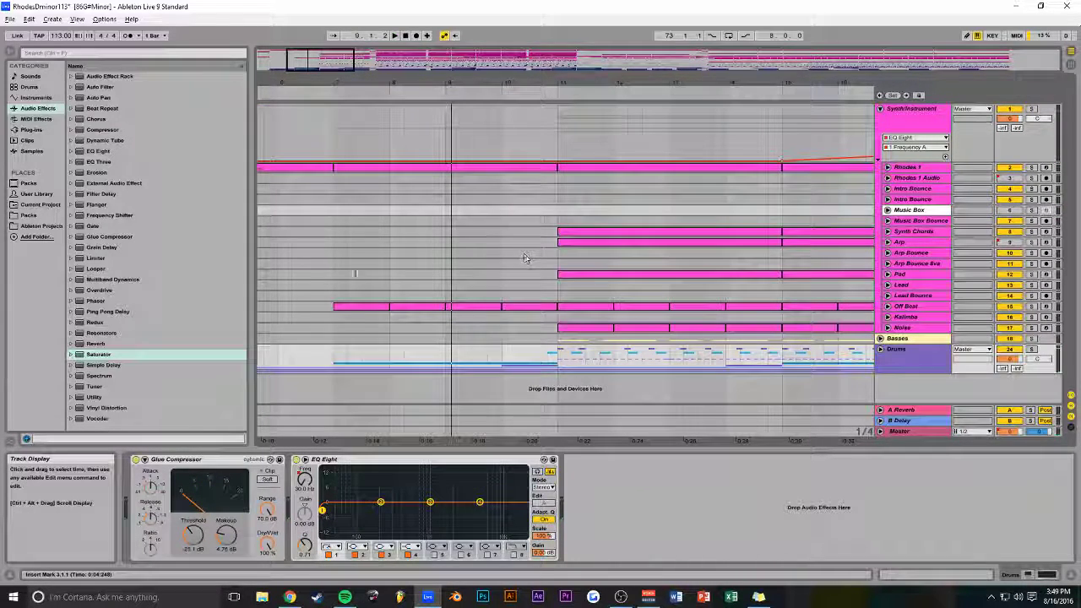
pyautogui.click(888, 307)
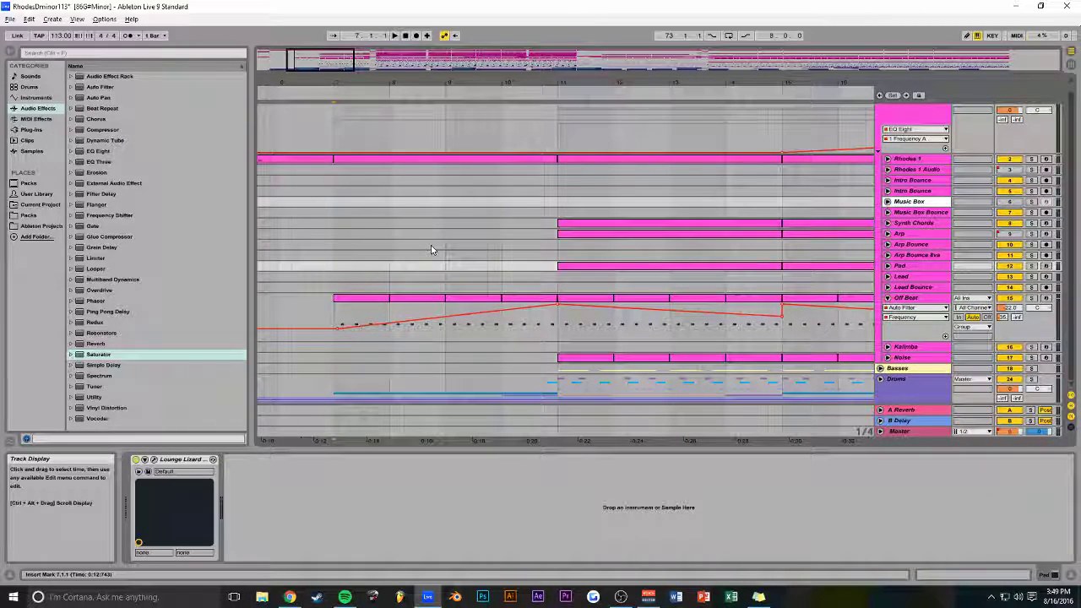
pyautogui.click(905, 298)
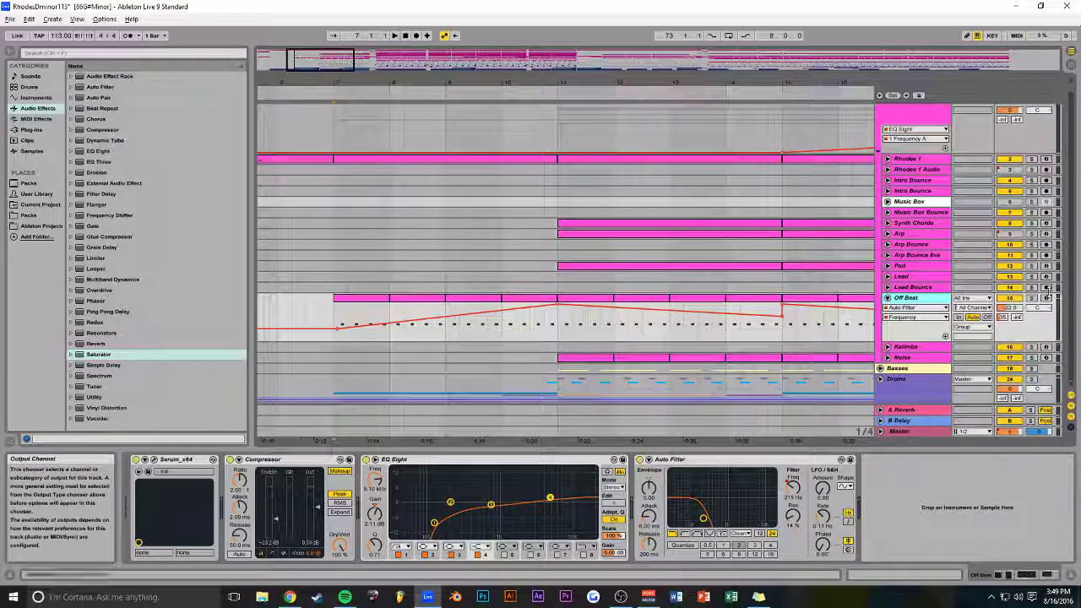
pyautogui.press('space')
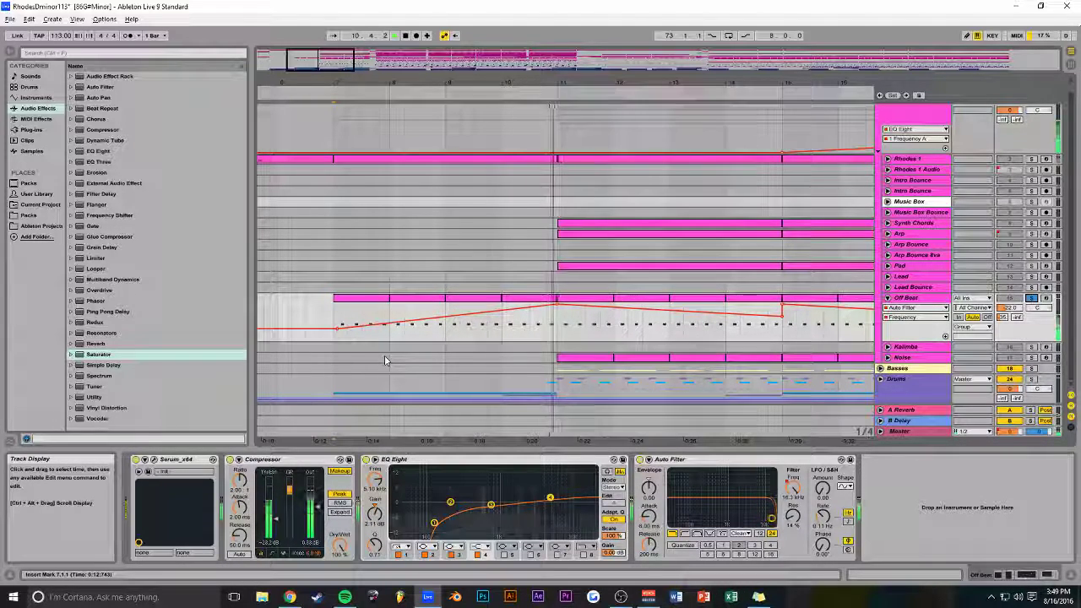
# View the oscillator and effects pages of the Off Beat track's Serum synth, and close the plug-in window.
pyautogui.click(153, 461)
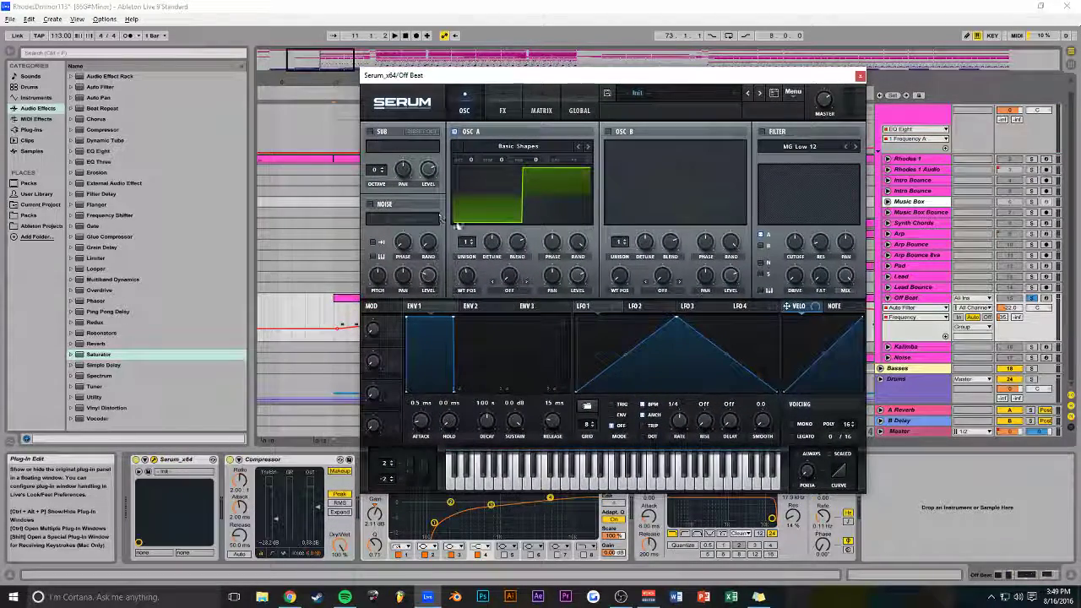
pyautogui.click(503, 110)
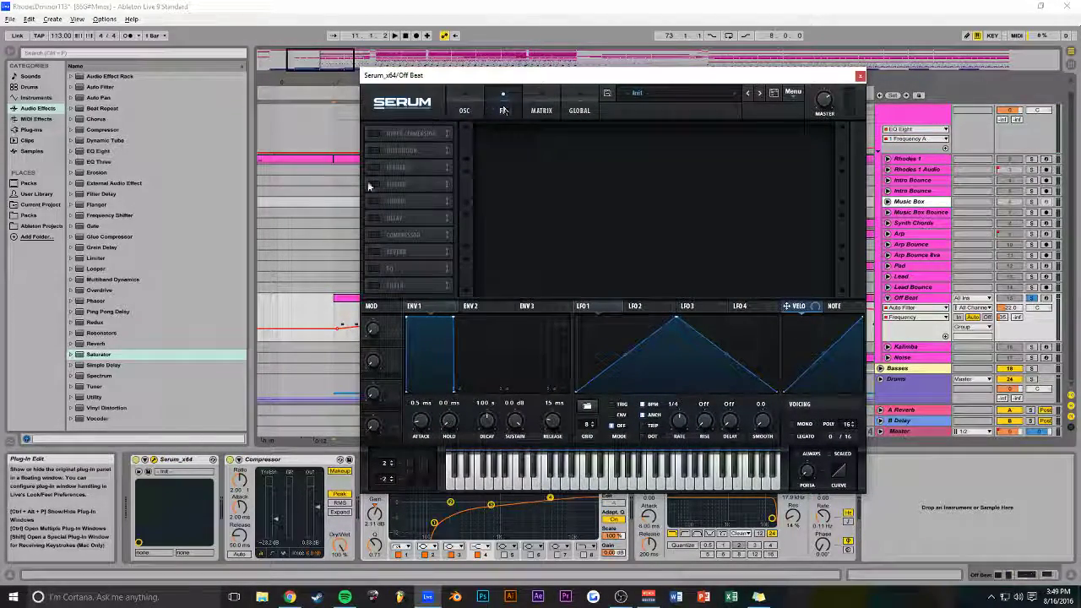
pyautogui.click(465, 110)
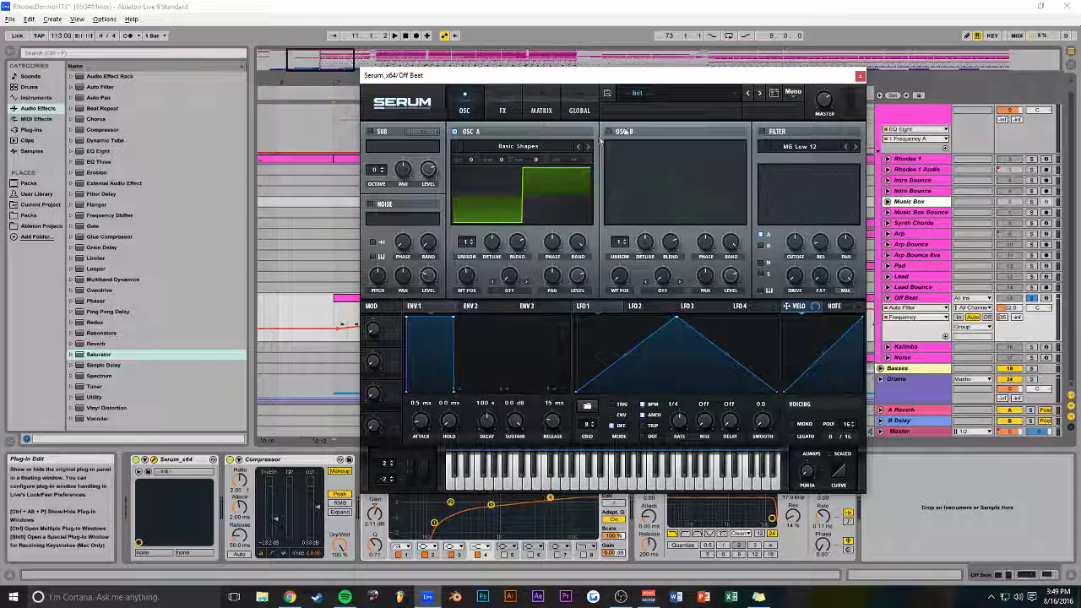
pyautogui.click(860, 76)
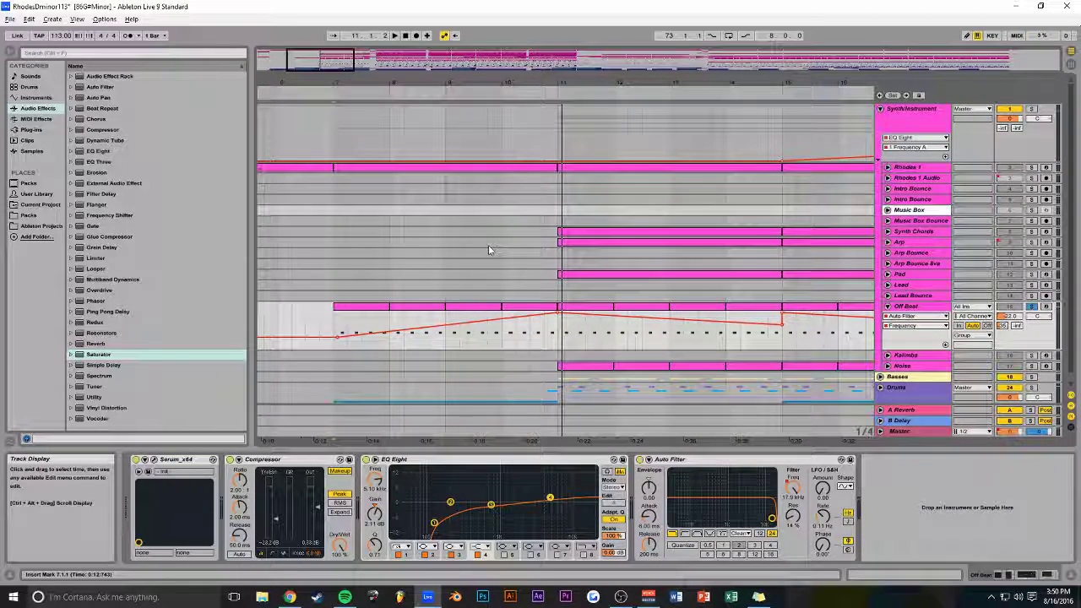
# Unsolo the Off Beat track and select its one-bar section at bar 8 to show its device chain.
pyautogui.scroll(-1, 488, 247)
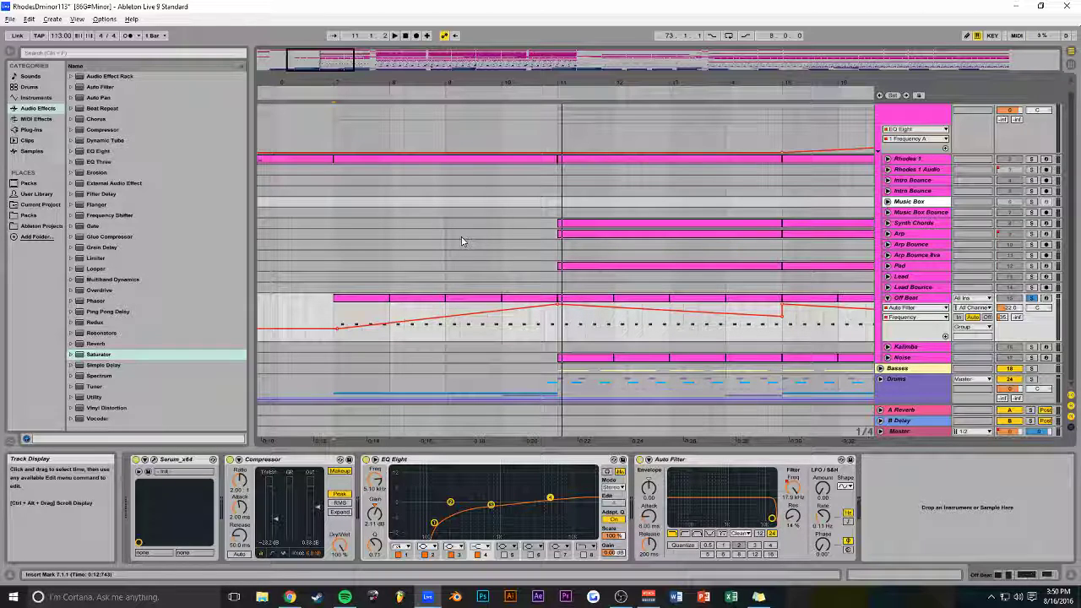
pyautogui.click(1033, 300)
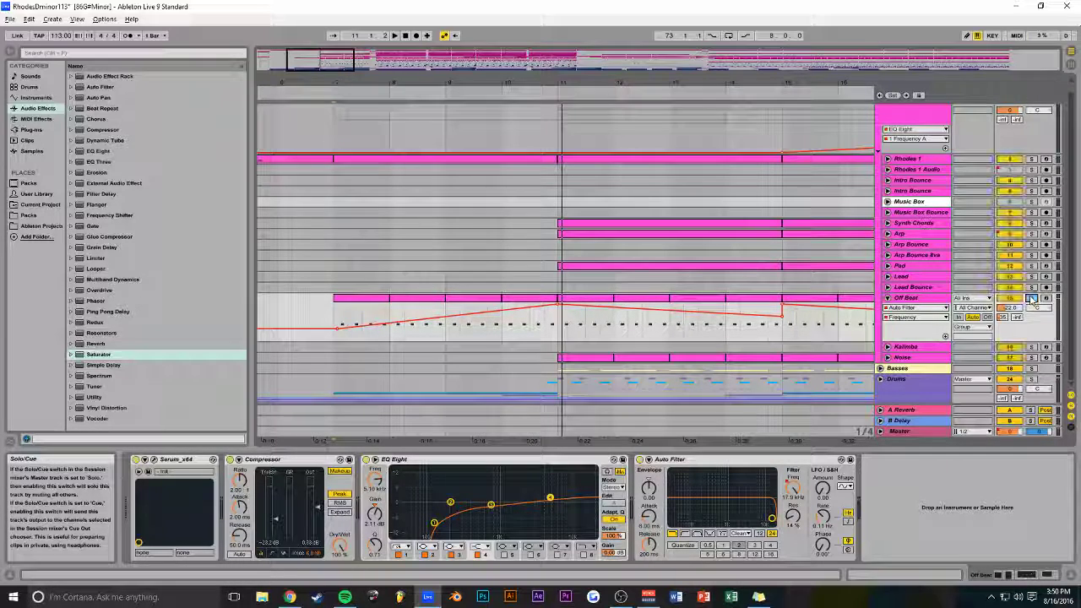
pyautogui.click(559, 190)
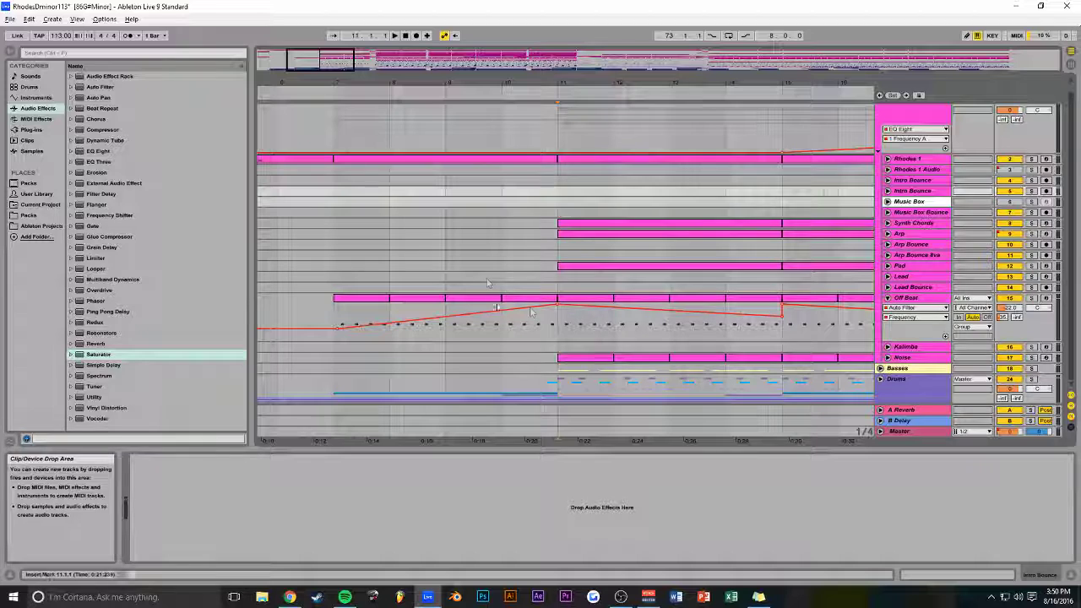
pyautogui.click(430, 302)
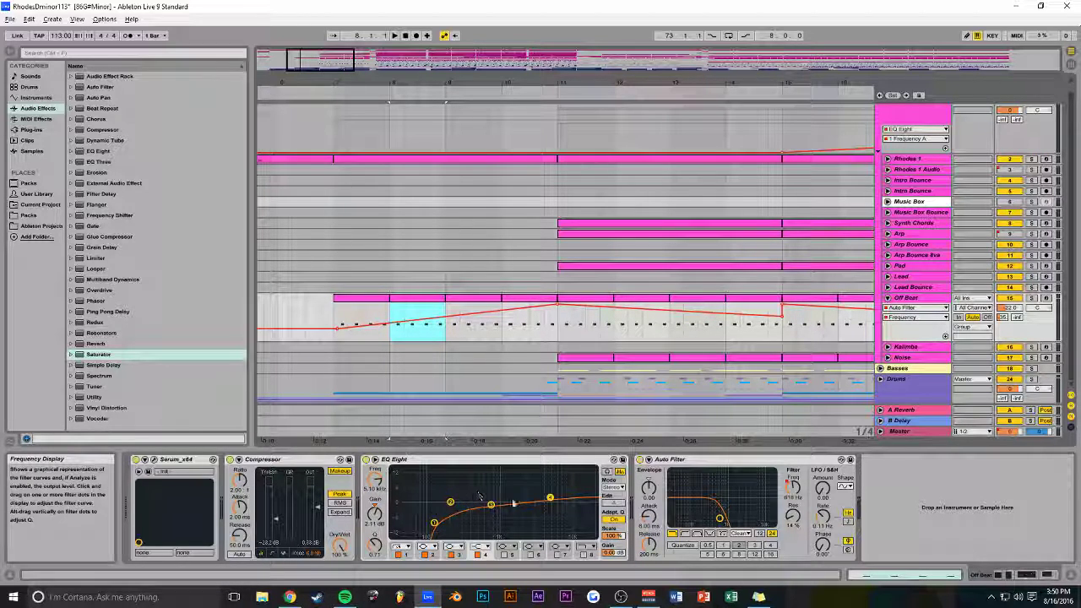
# View the EQ Eight on the Off Beat track and the Reverb device on the A Reverb return track.
pyautogui.click(476, 463)
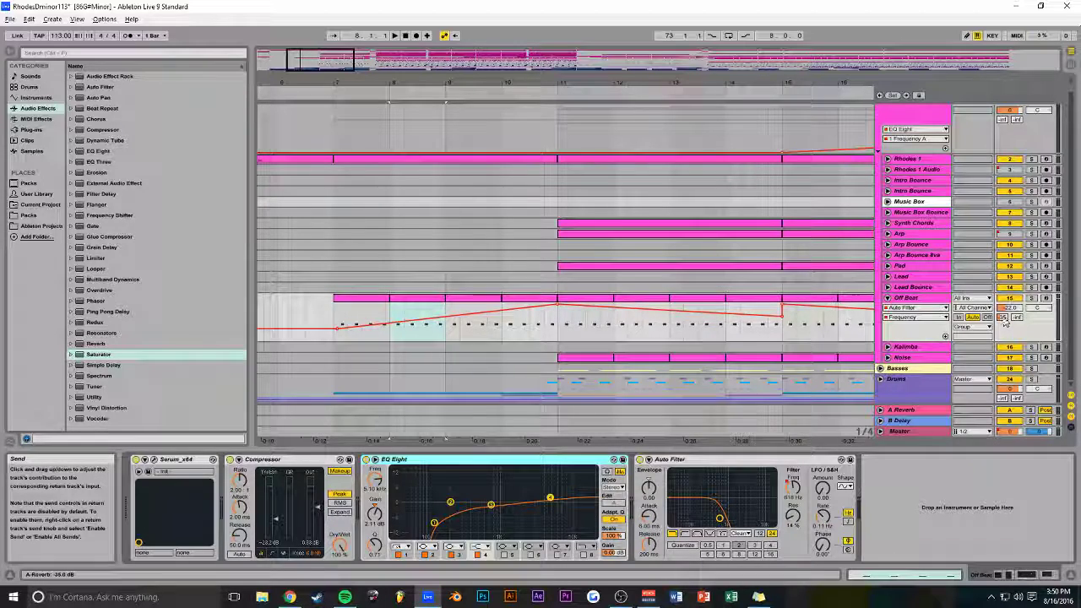
pyautogui.click(903, 410)
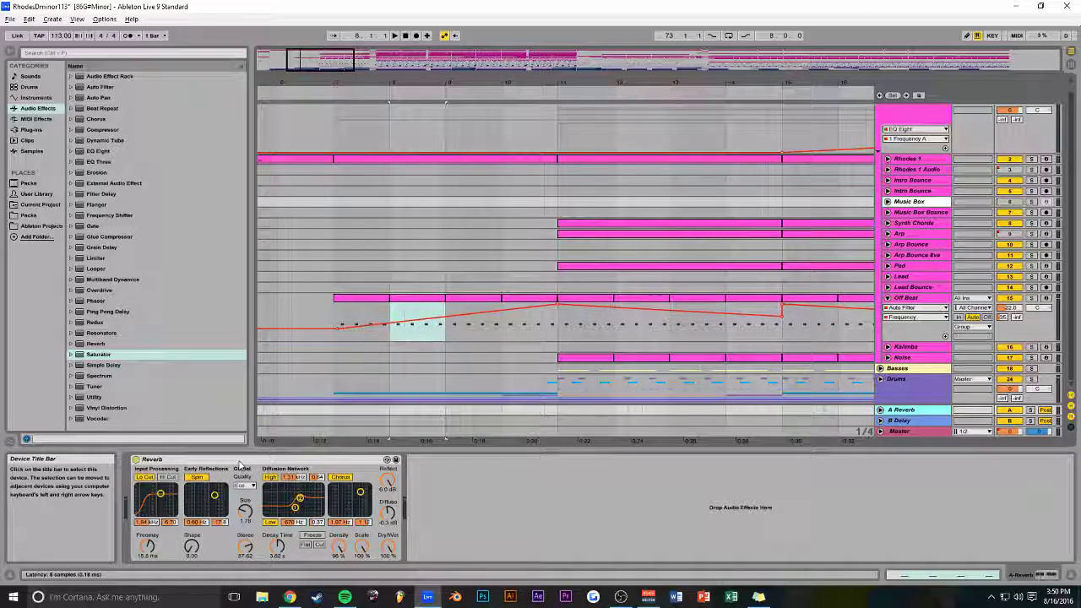
# Play the full arrangement from bar 10, and replay that section with the Riser 1 track soloed.
pyautogui.click(502, 224)
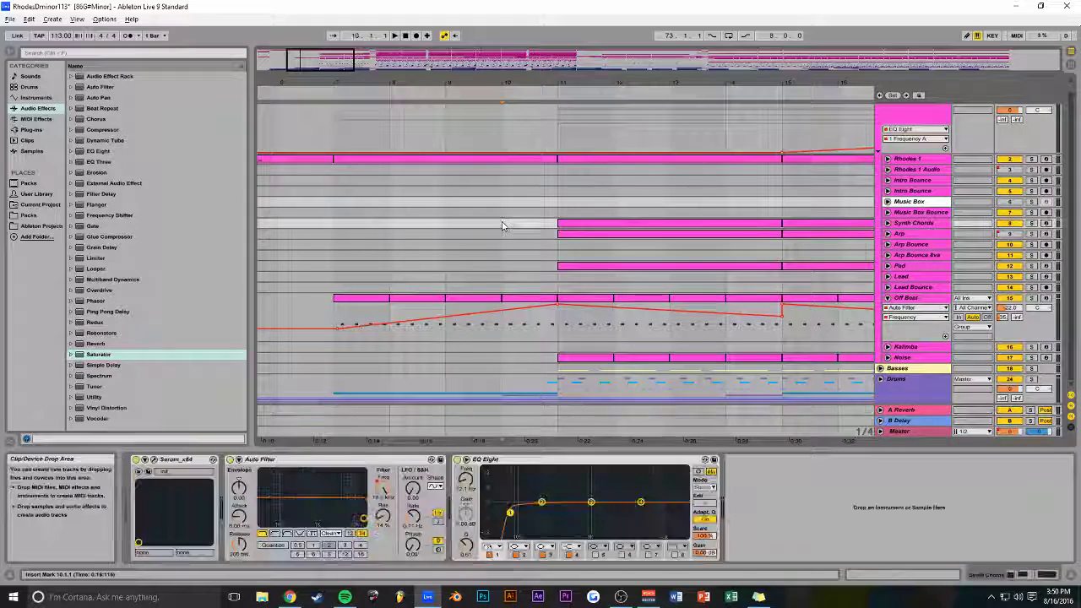
pyautogui.press('space')
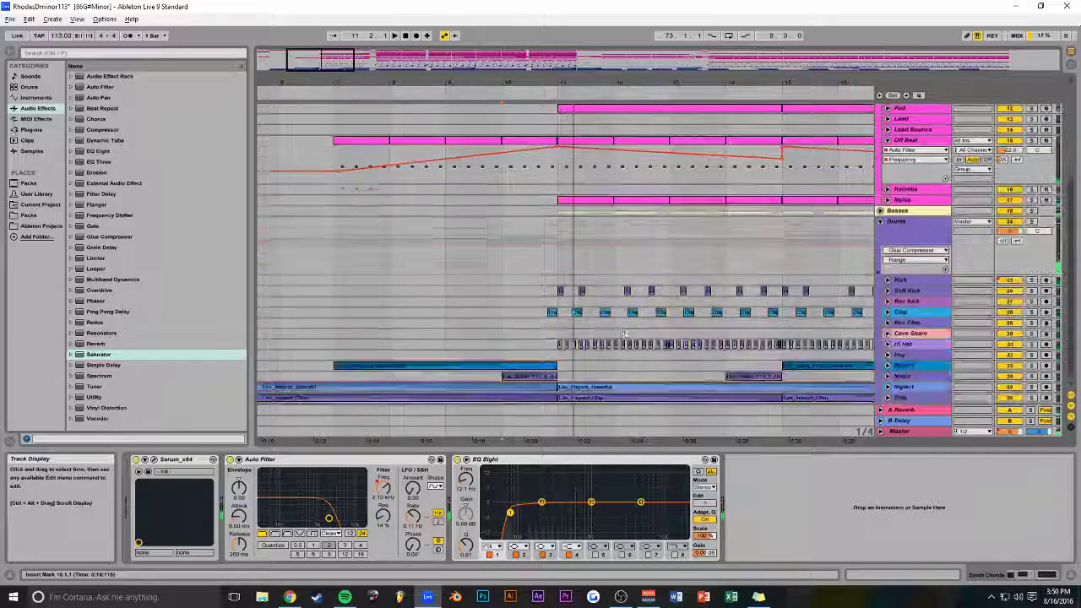
pyautogui.scroll(-1, 624, 335)
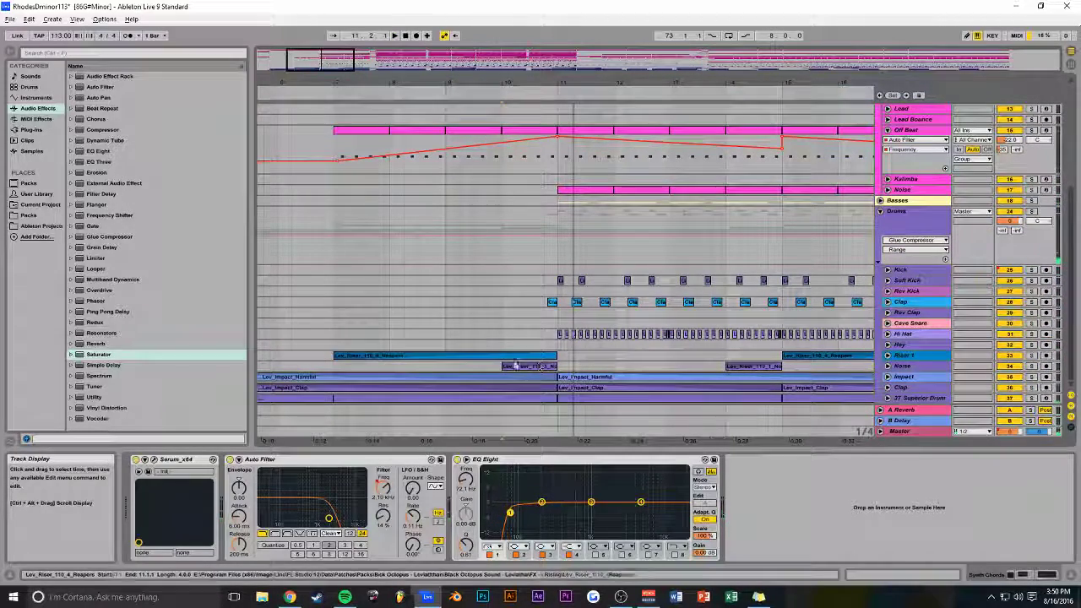
pyautogui.click(1030, 355)
pyautogui.press('space')
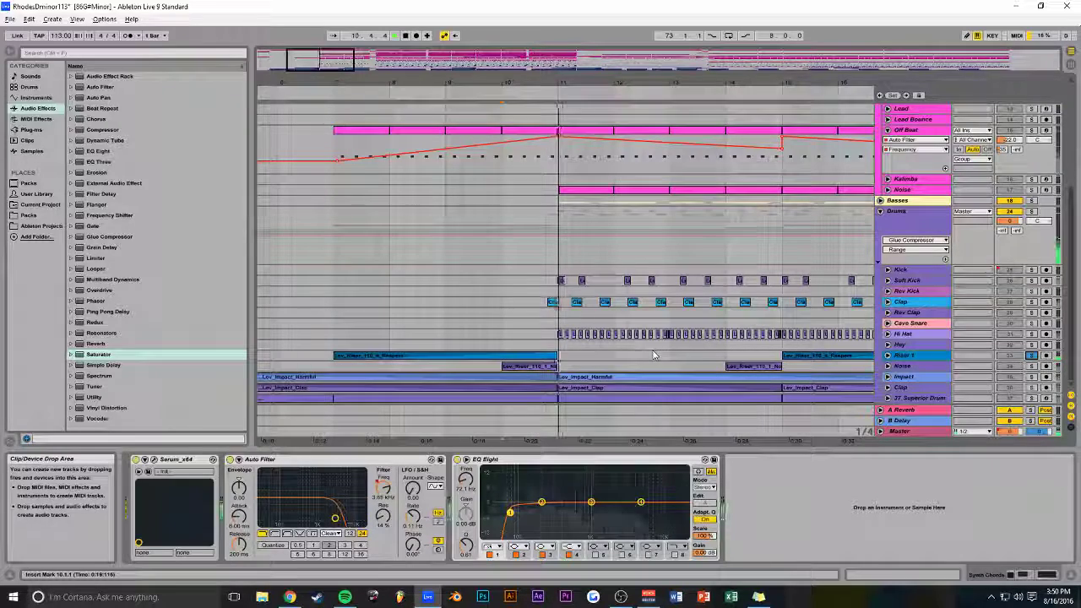
# Show the Riser 1 track's device chain, unfold the track, and listen to it soloed from bar 10 into bar 11.
pyautogui.click(910, 358)
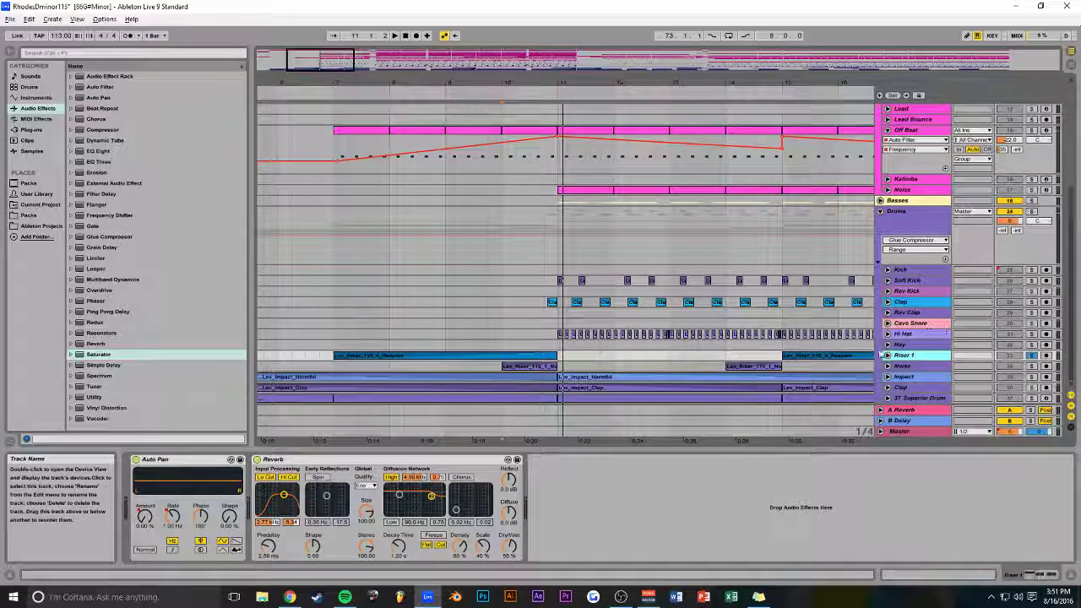
pyautogui.click(886, 354)
pyautogui.scroll(-1, 887, 355)
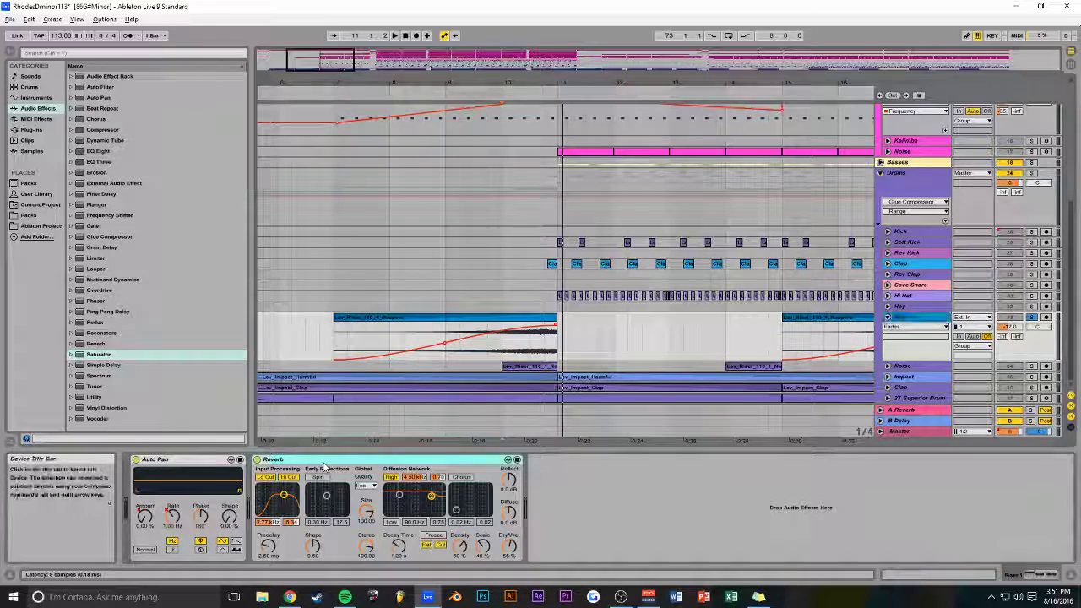
pyautogui.press('space')
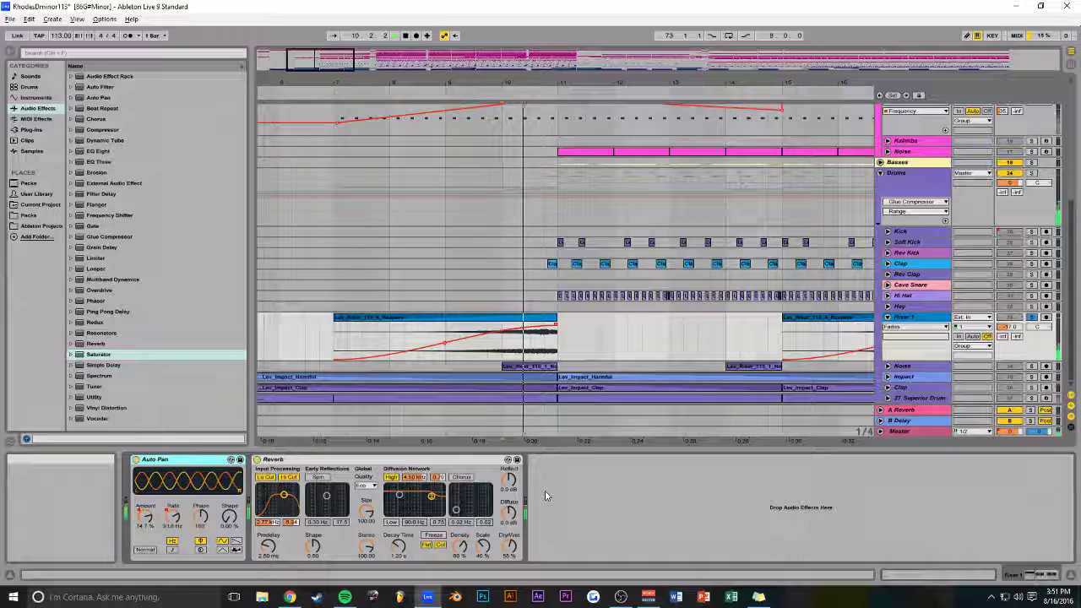
pyautogui.press('space')
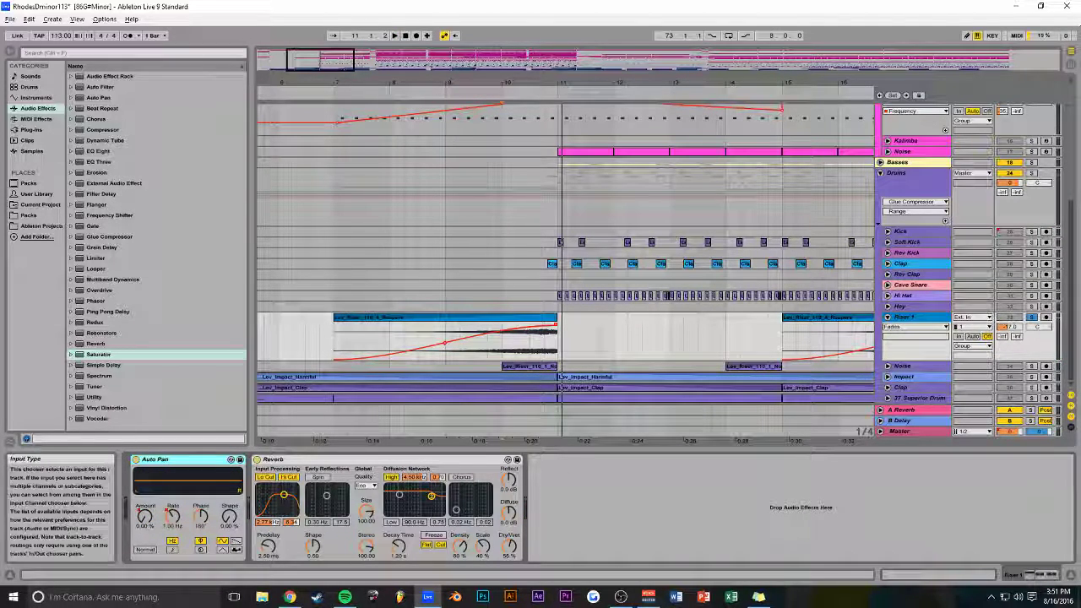
# Fold the Riser 1 track, play the Noise track in the Drums group soloed from bar 10, and unfold it.
pyautogui.click(886, 317)
pyautogui.click(1031, 316)
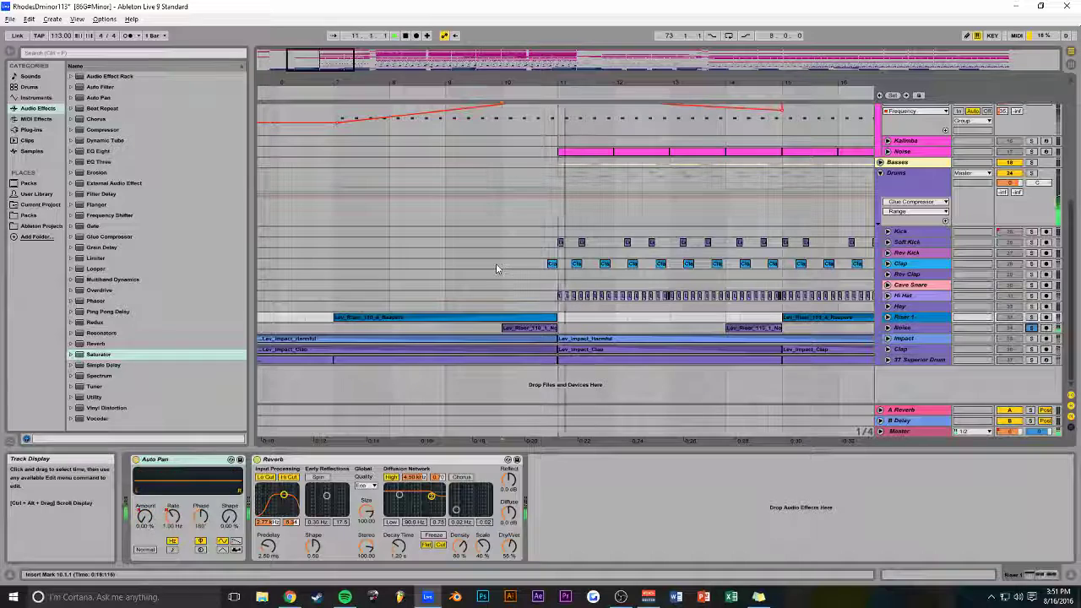
pyautogui.press('space')
pyautogui.click(887, 328)
pyautogui.click(887, 327)
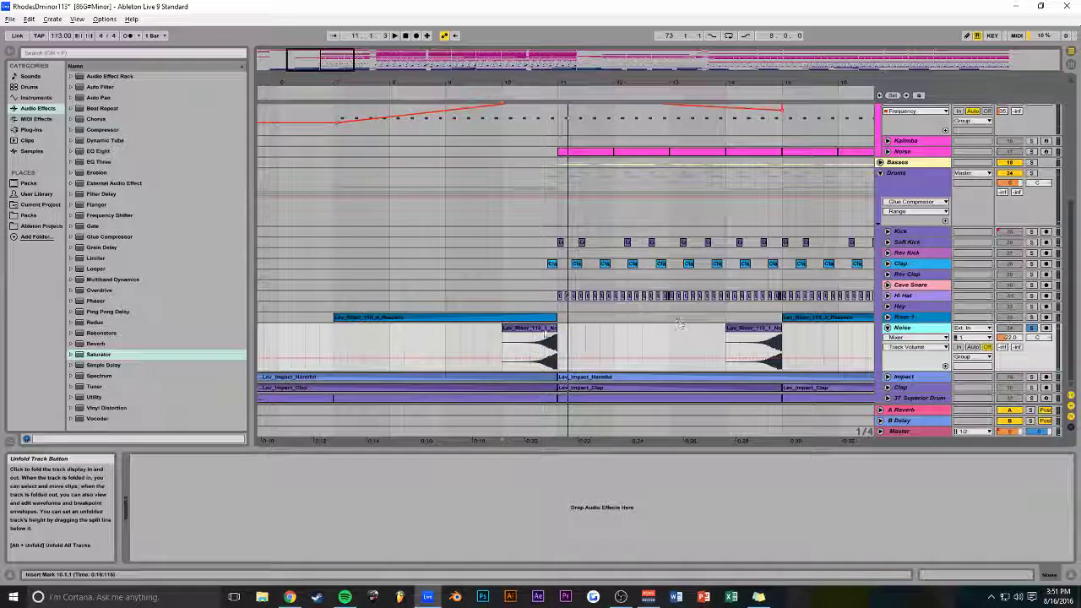
# Play the full arrangement from bar 11 and fold the Synth/Instrument group while it runs.
pyautogui.scroll(5, 509, 305)
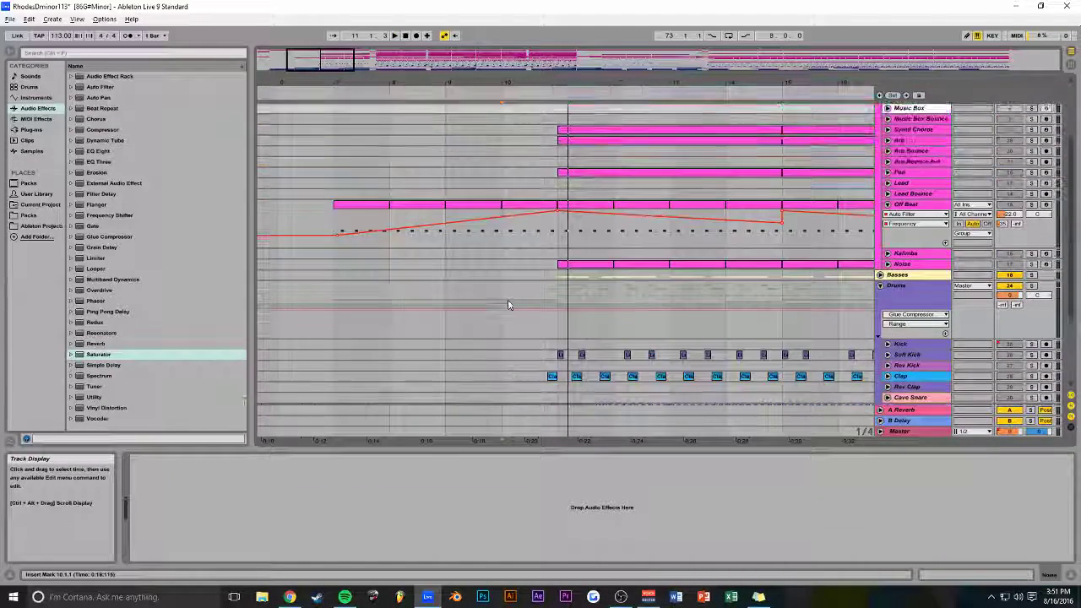
pyautogui.click(557, 131)
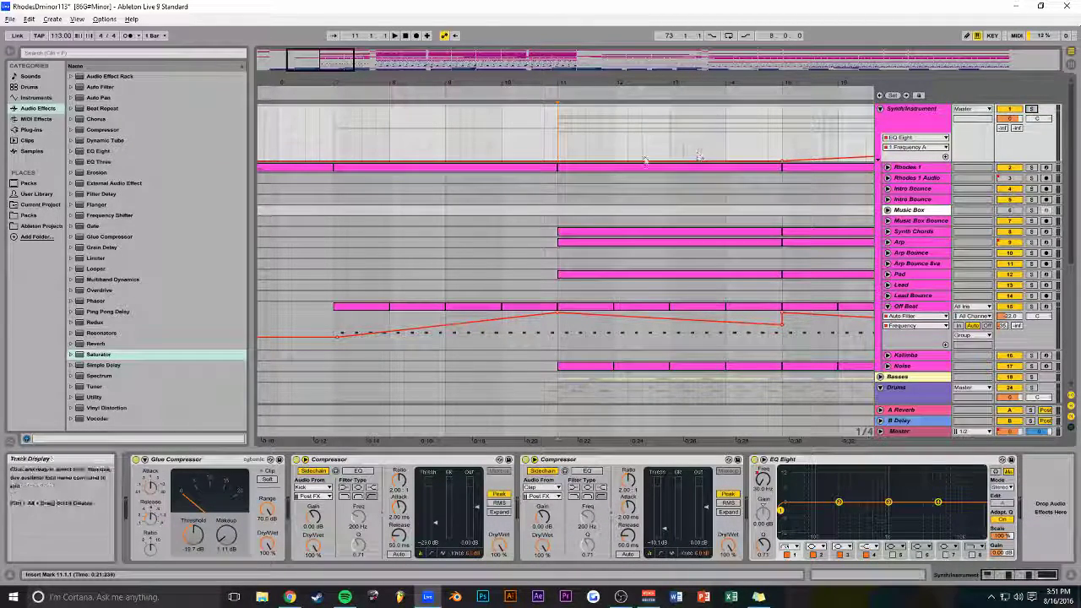
pyautogui.press('space')
pyautogui.moveTo(321, 59); pyautogui.dragTo(346, 49)
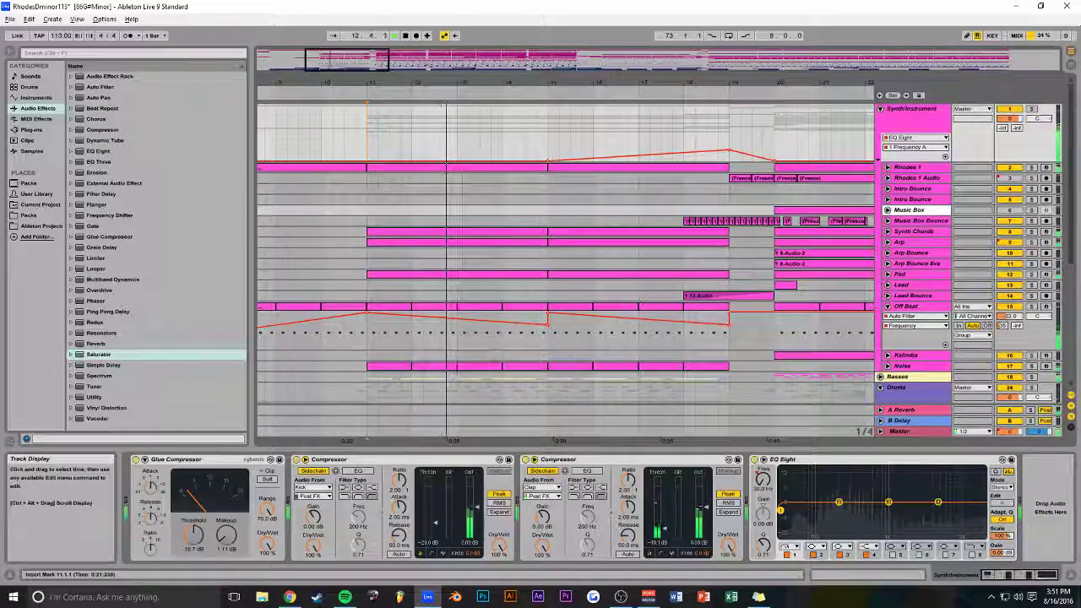
pyautogui.click(879, 108)
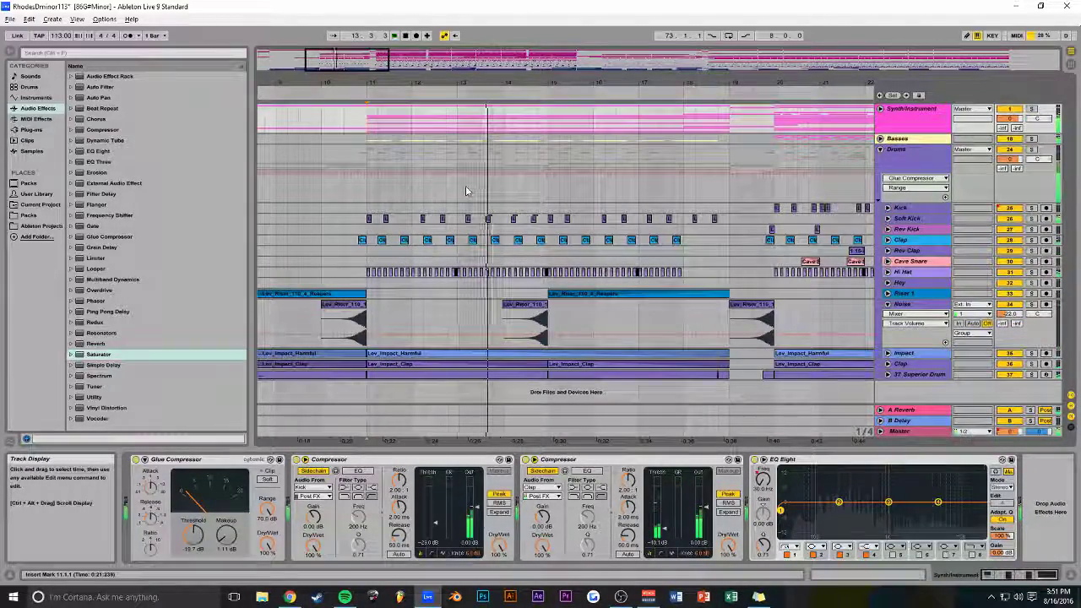
# Select the Drums group at bar 11 to show its devices, and unfold the 37 Superior Drum track.
pyautogui.moveTo(365, 54); pyautogui.dragTo(341, 63)
pyautogui.click(379, 189)
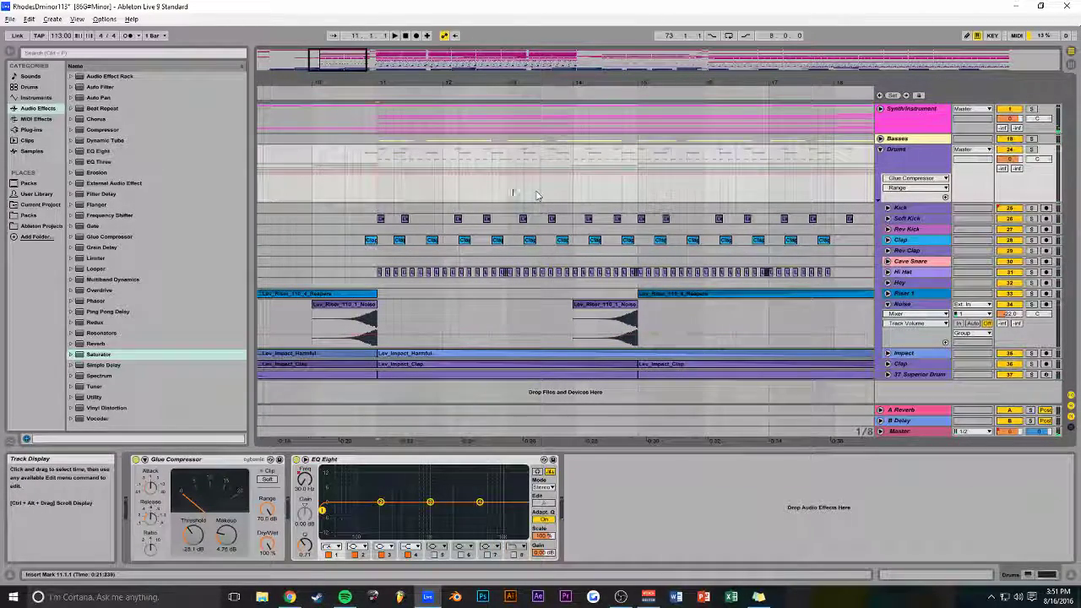
pyautogui.click(888, 375)
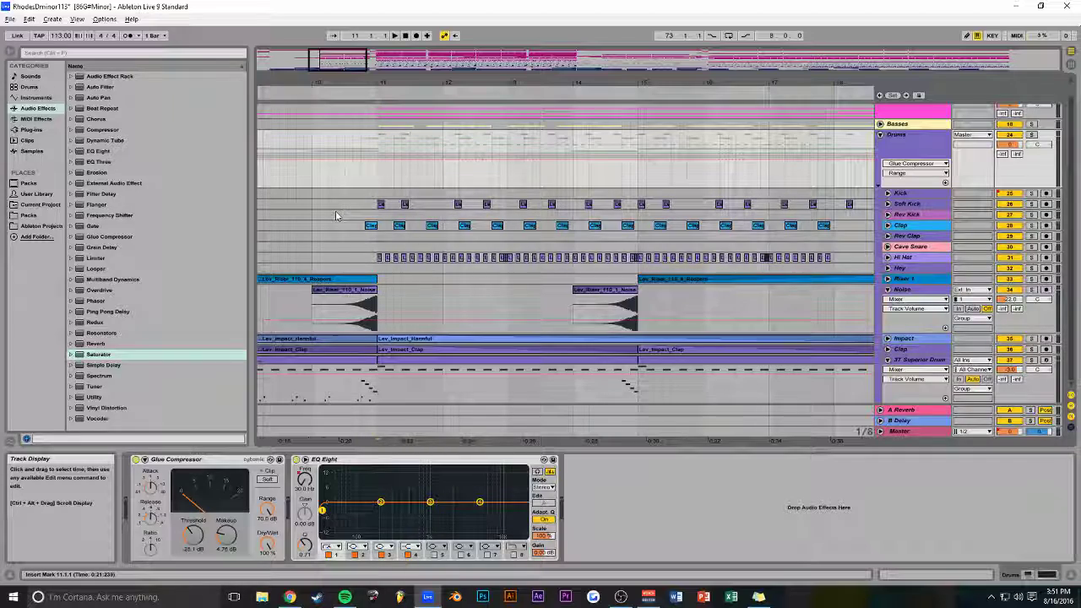
# Play the Kick track soloed from bar 11 with bars 11 to 15 in view, and unsolo it.
pyautogui.scroll(1, 335, 211)
pyautogui.scroll(-1, 335, 211)
pyautogui.moveTo(347, 62); pyautogui.dragTo(347, 73)
pyautogui.moveTo(685, 152); pyautogui.dragTo(806, 199)
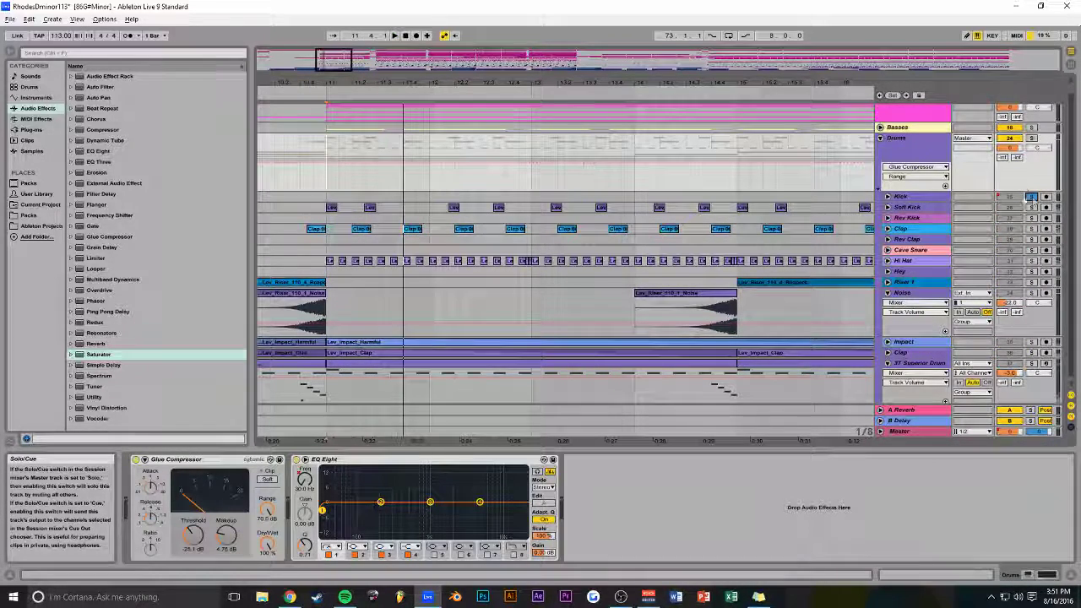
pyautogui.scroll(1, 1025, 199)
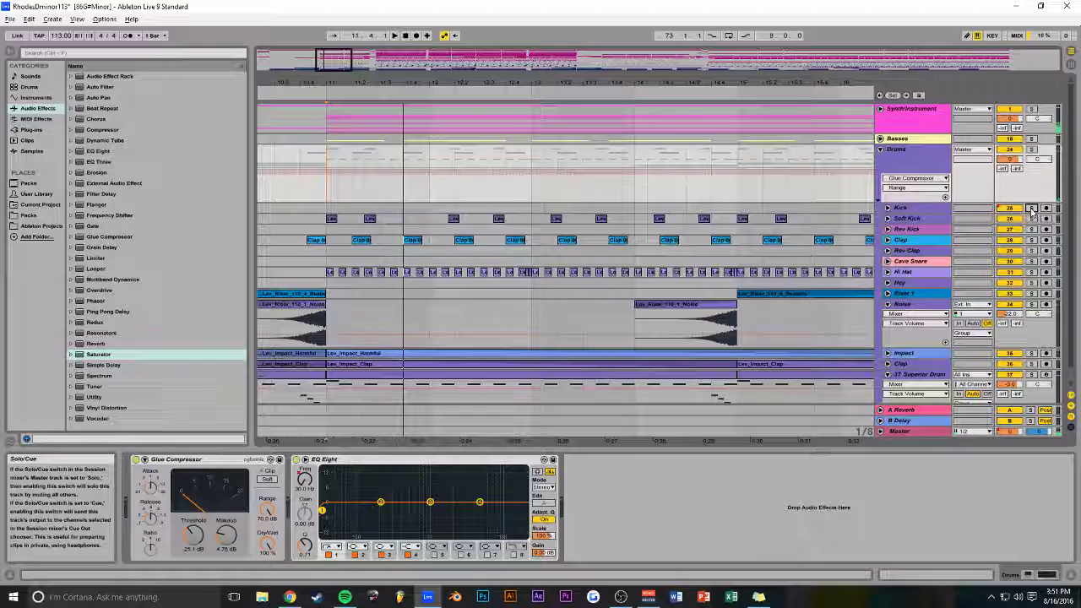
pyautogui.click(1031, 210)
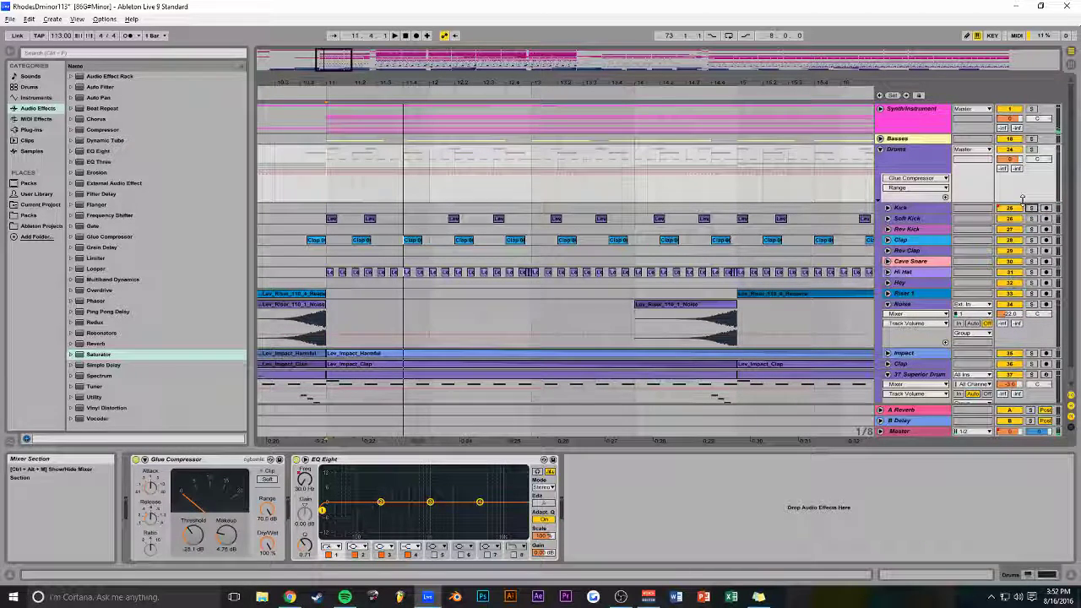
# Show the Soft Kick track's device chain, play it soloed from bar 11, and unfold it to view its clips.
pyautogui.click(880, 149)
pyautogui.click(880, 149)
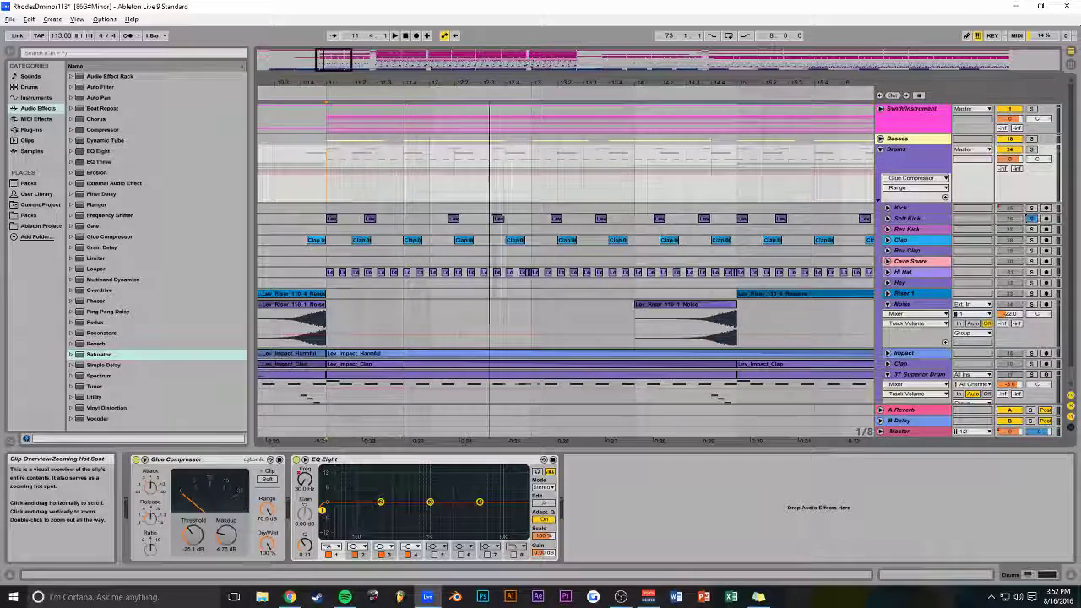
pyautogui.moveTo(385, 81); pyautogui.dragTo(400, 69)
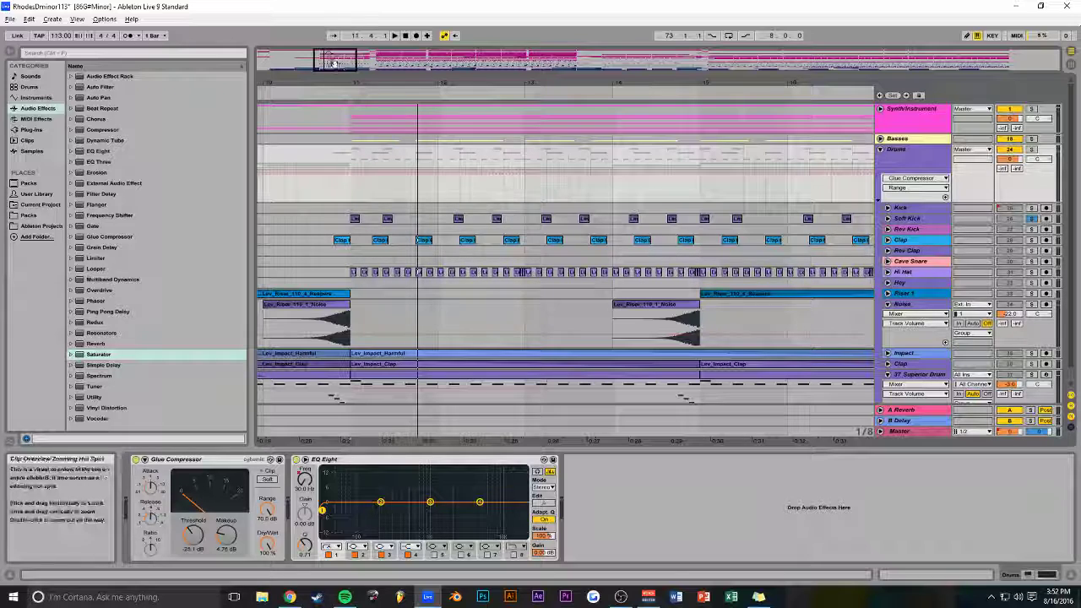
pyautogui.moveTo(335, 63)
pyautogui.mouseDown()
pyautogui.moveTo(335, 76)
pyautogui.moveTo(334, 64)
pyautogui.mouseUp()
pyautogui.click(929, 219)
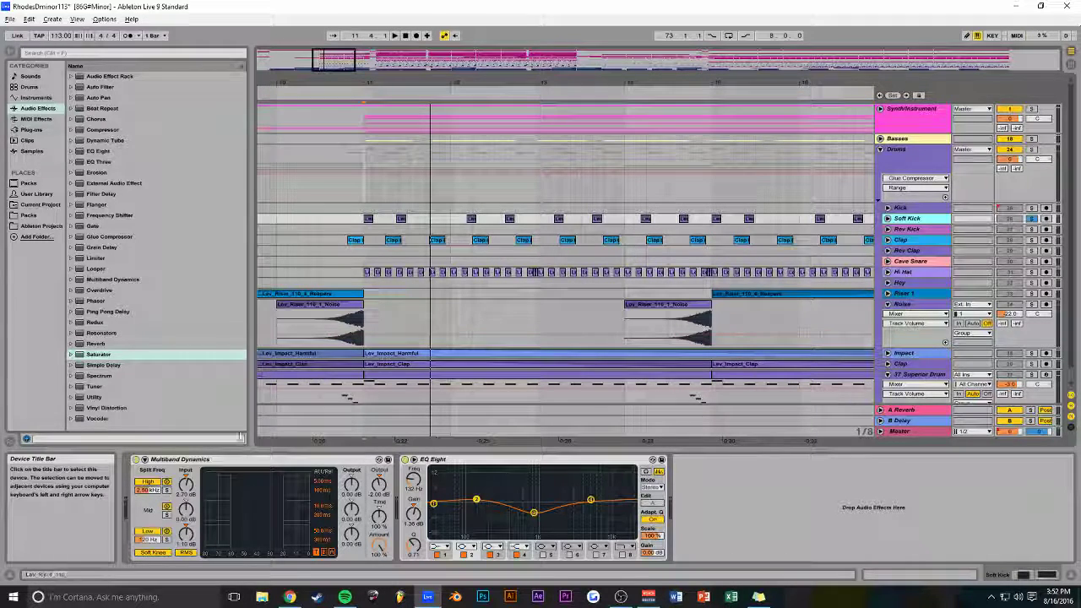
pyautogui.press('space')
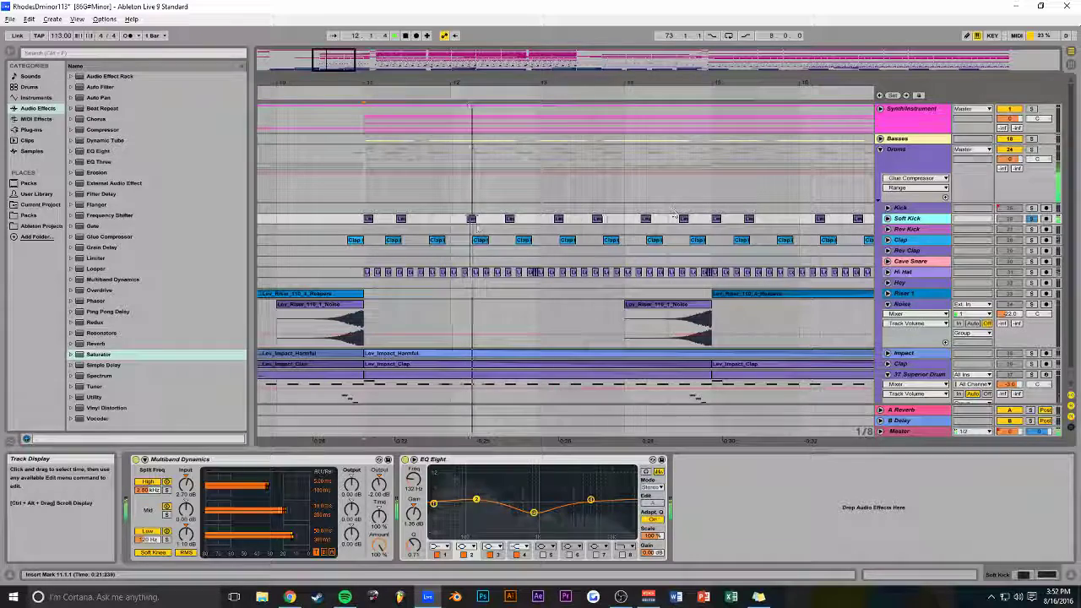
pyautogui.click(887, 219)
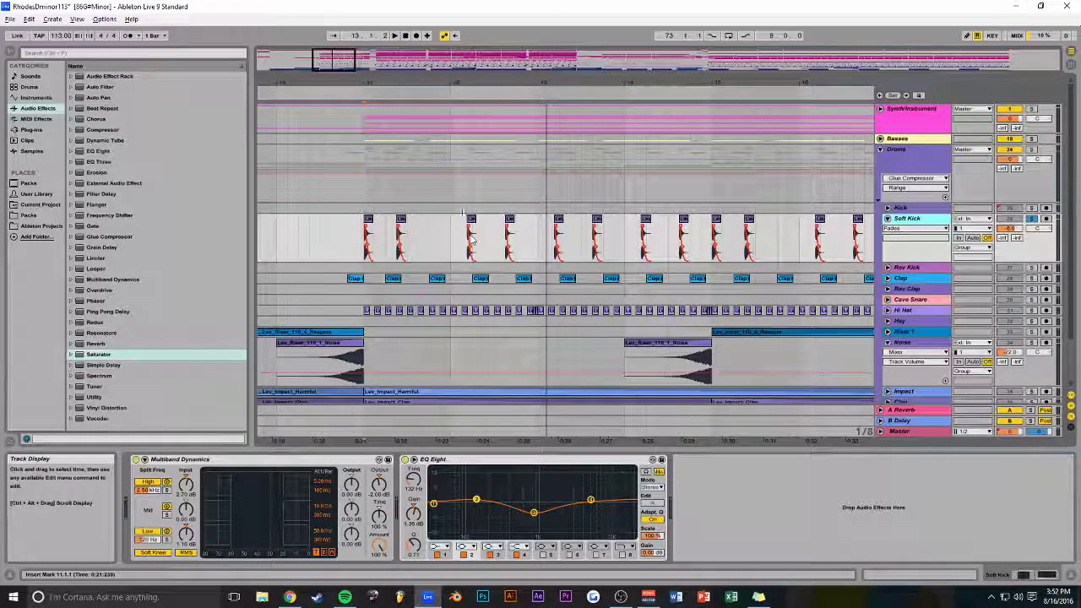
pyautogui.moveTo(341, 53); pyautogui.dragTo(336, 58)
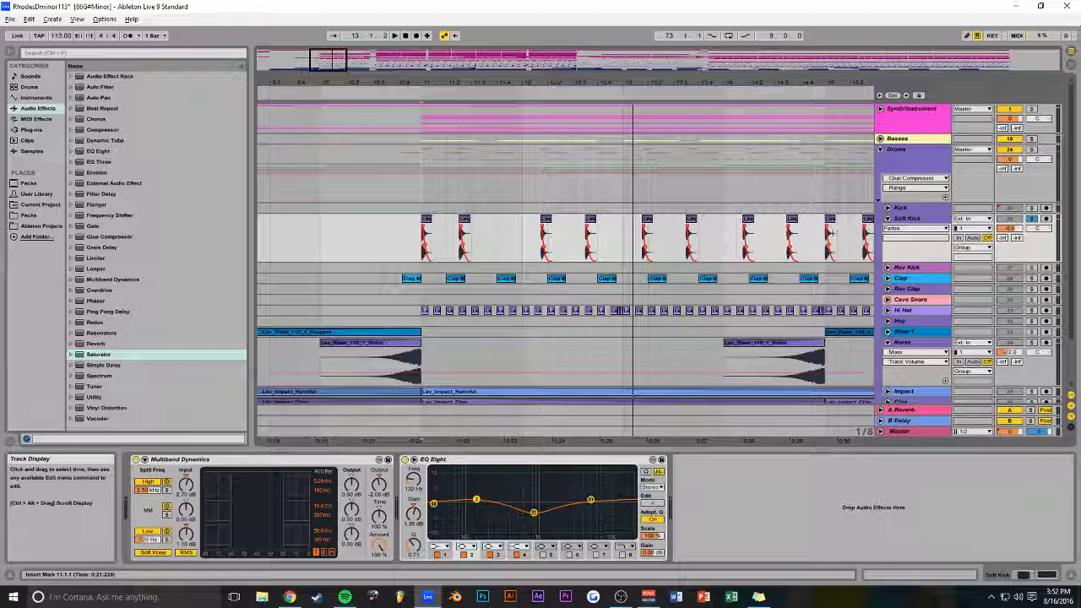
# Play the Clap track soloed from bar 11, show its devices, and unfold it to inspect the clips in bars 11 and 12.
pyautogui.scroll(-1, 519, 265)
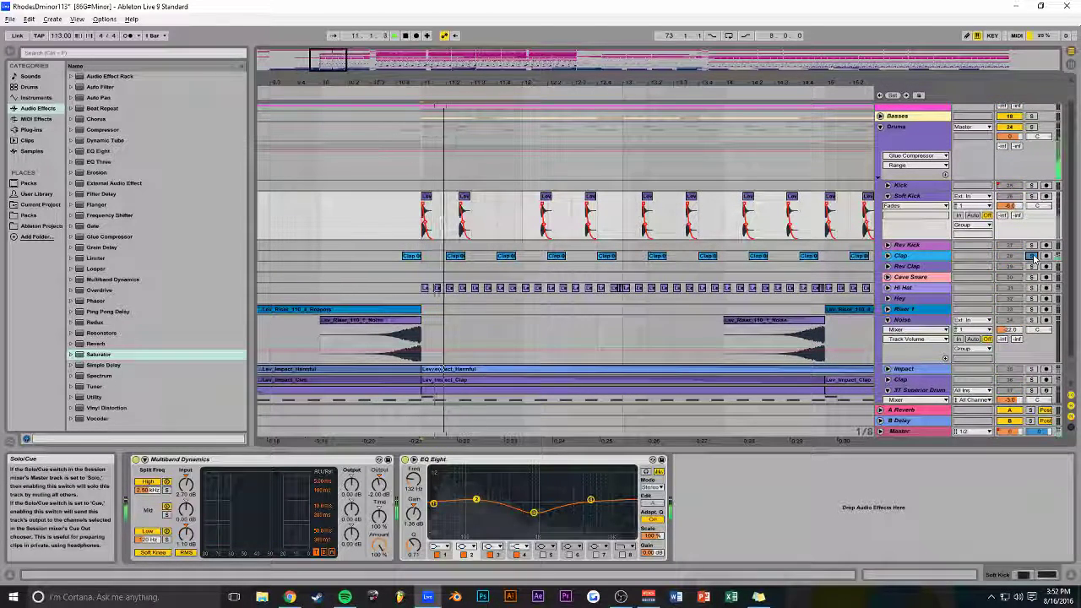
pyautogui.click(898, 255)
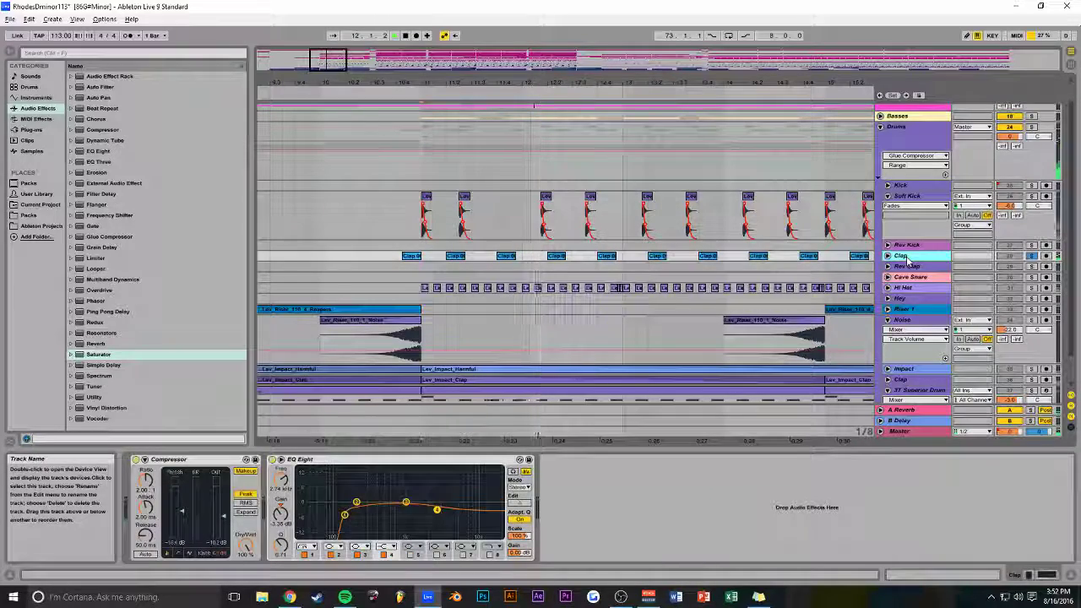
pyautogui.click(887, 256)
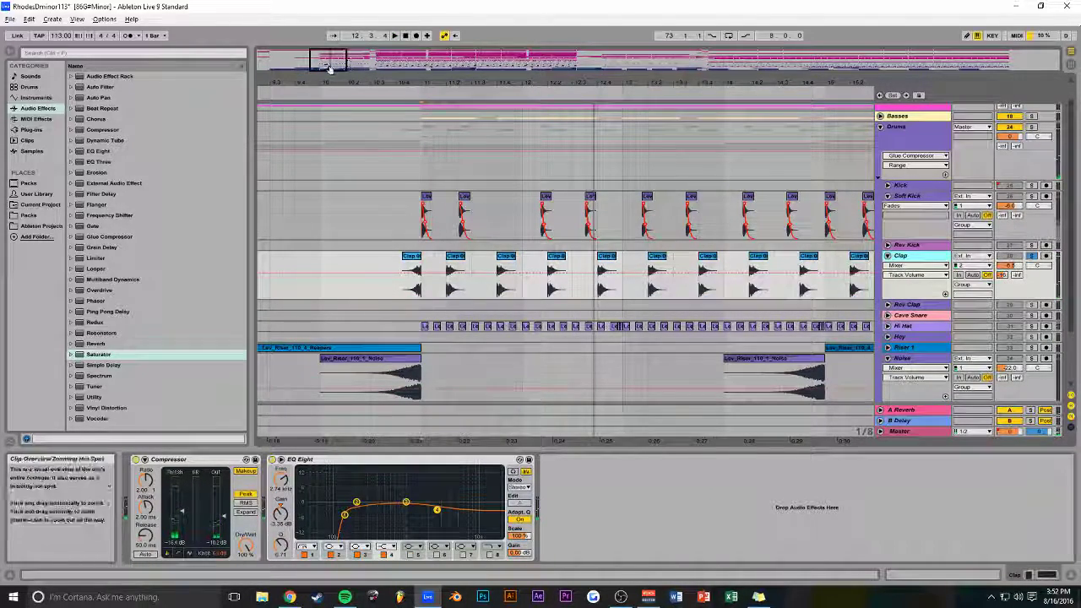
pyautogui.moveTo(329, 68); pyautogui.dragTo(324, 54)
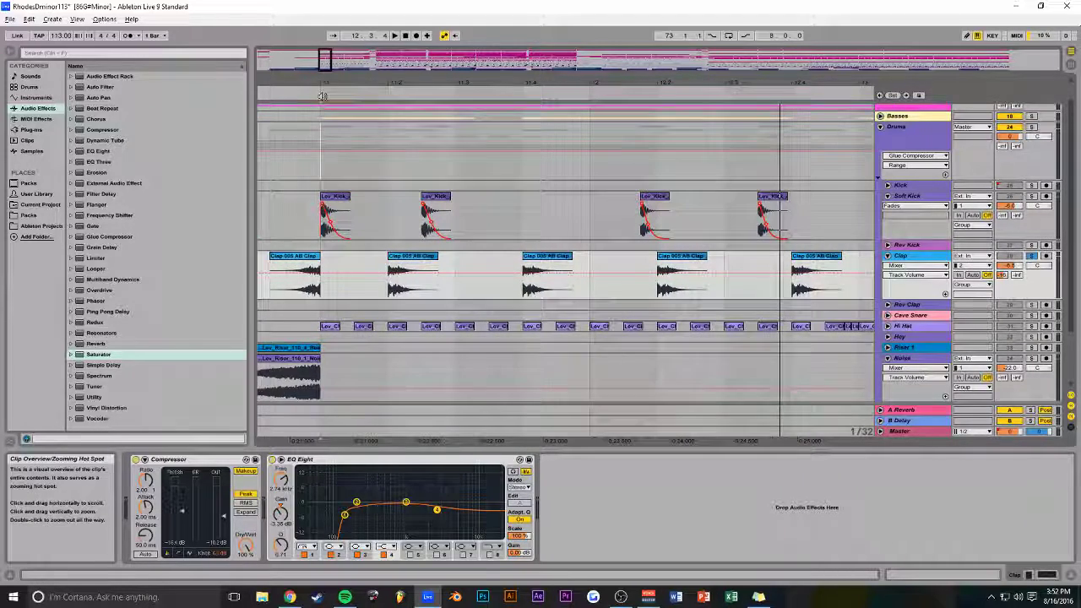
# Locate the sample of the Clap track's clip at 11.2 in the browser, and collapse its pack folder and the Trap folder.
pyautogui.click(409, 262)
pyautogui.rightClick(409, 261)
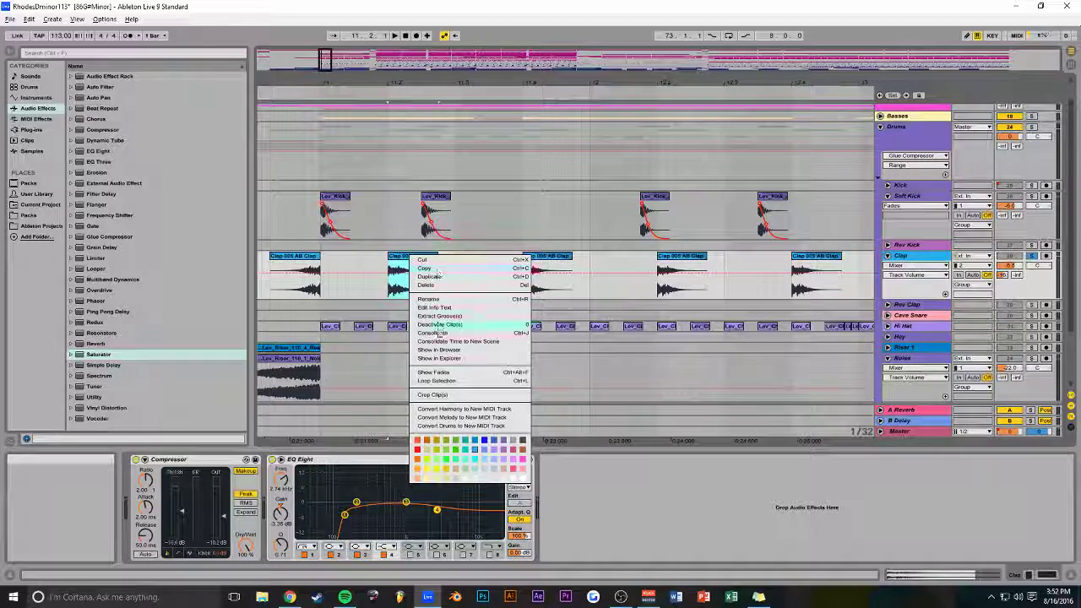
pyautogui.click(439, 349)
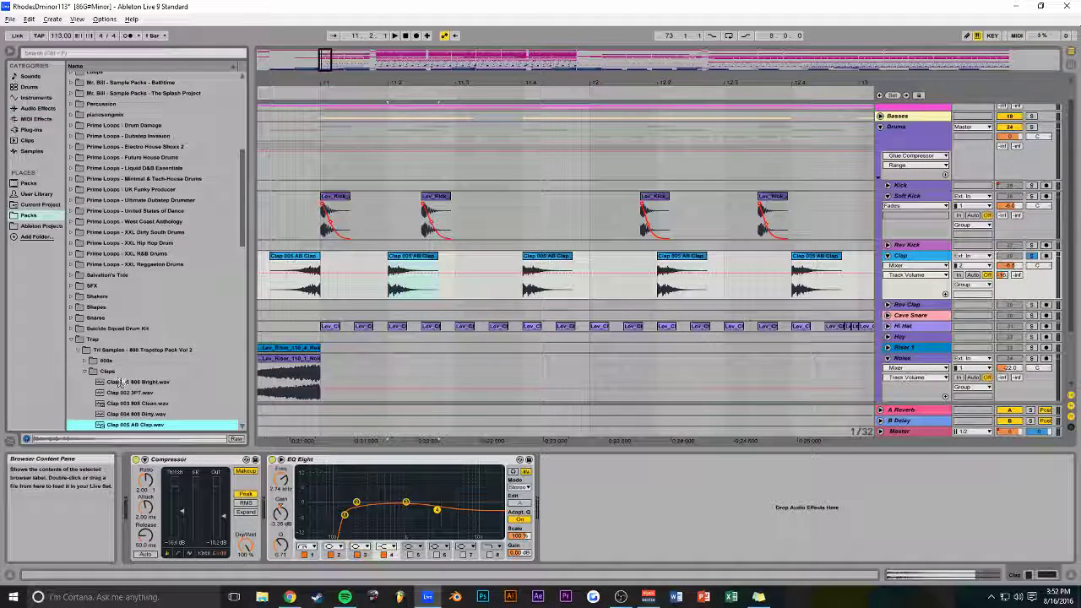
pyautogui.scroll(-1, 118, 371)
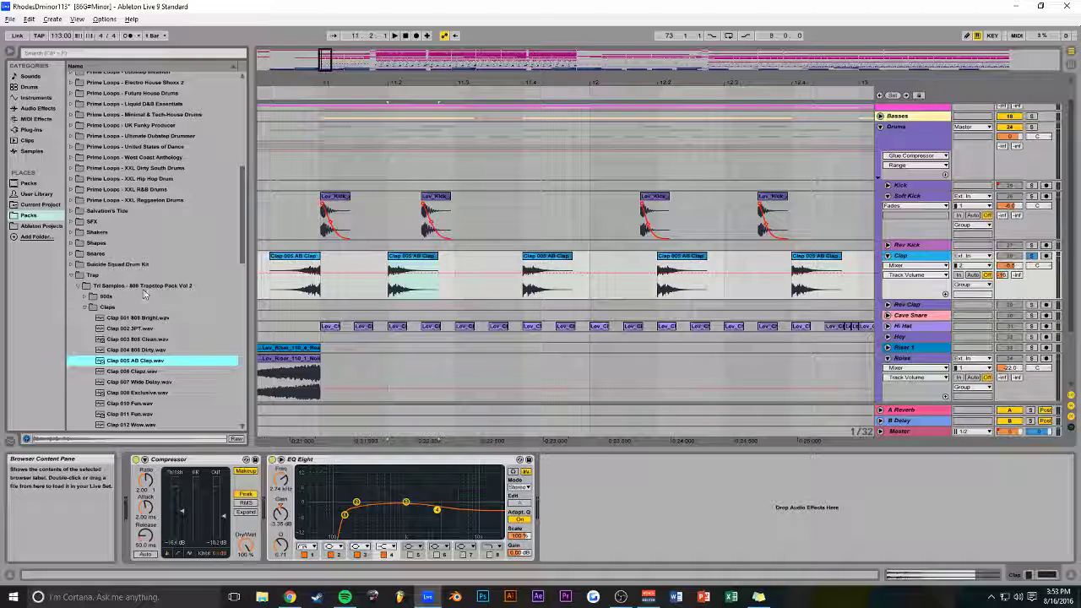
pyautogui.click(77, 286)
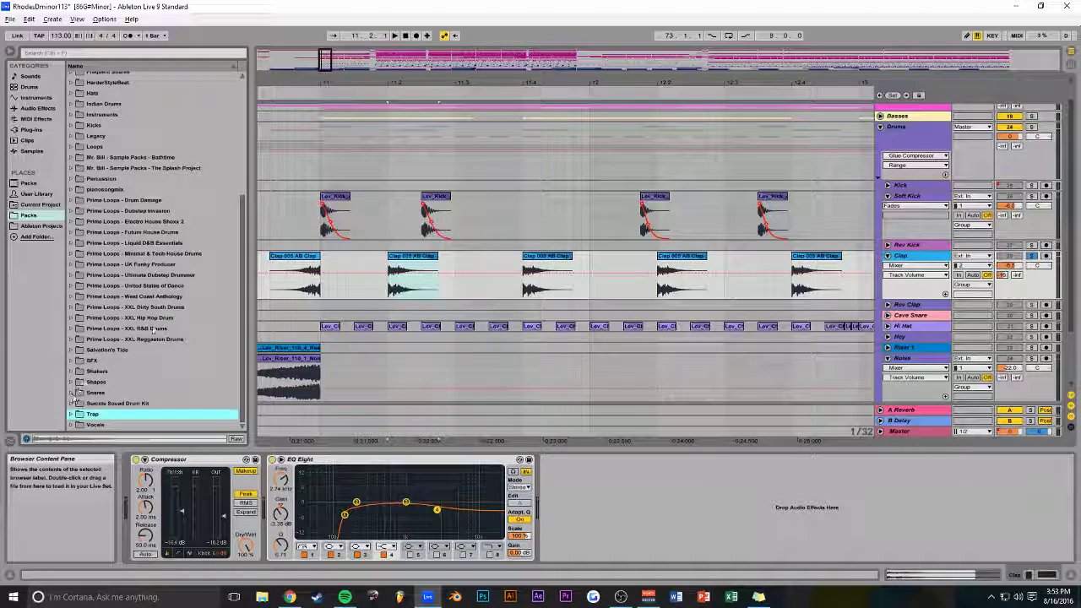
# Show the Clap track's Compressor and EQ Eight, with its clips in bars 11 and 12 in view.
pyautogui.scroll(7, 166, 329)
pyautogui.moveTo(329, 63); pyautogui.dragTo(326, 48)
pyautogui.click(397, 169)
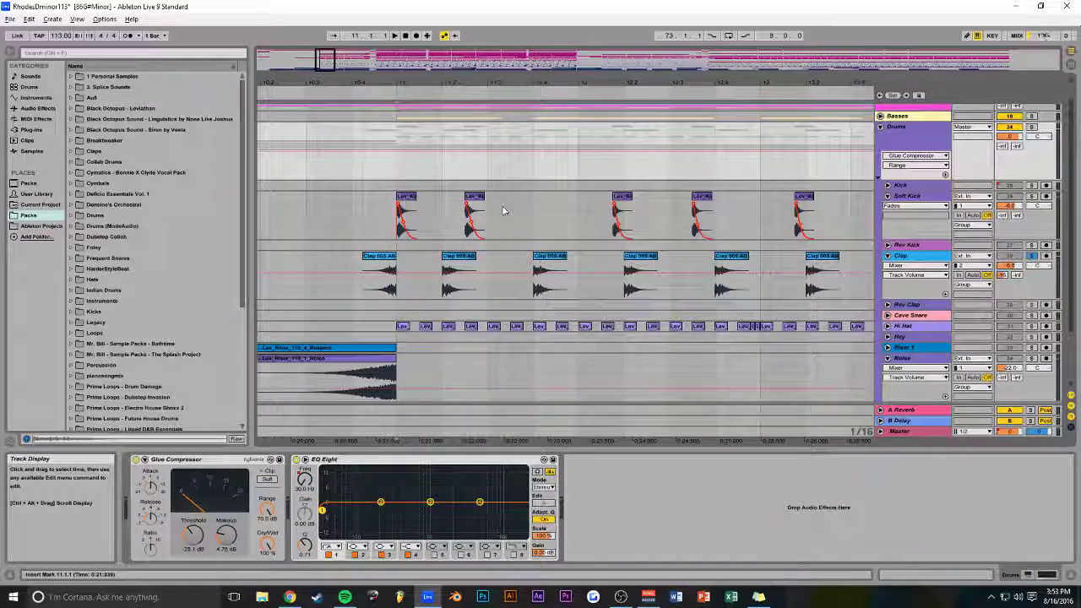
pyautogui.moveTo(325, 59); pyautogui.dragTo(329, 64)
pyautogui.click(686, 277)
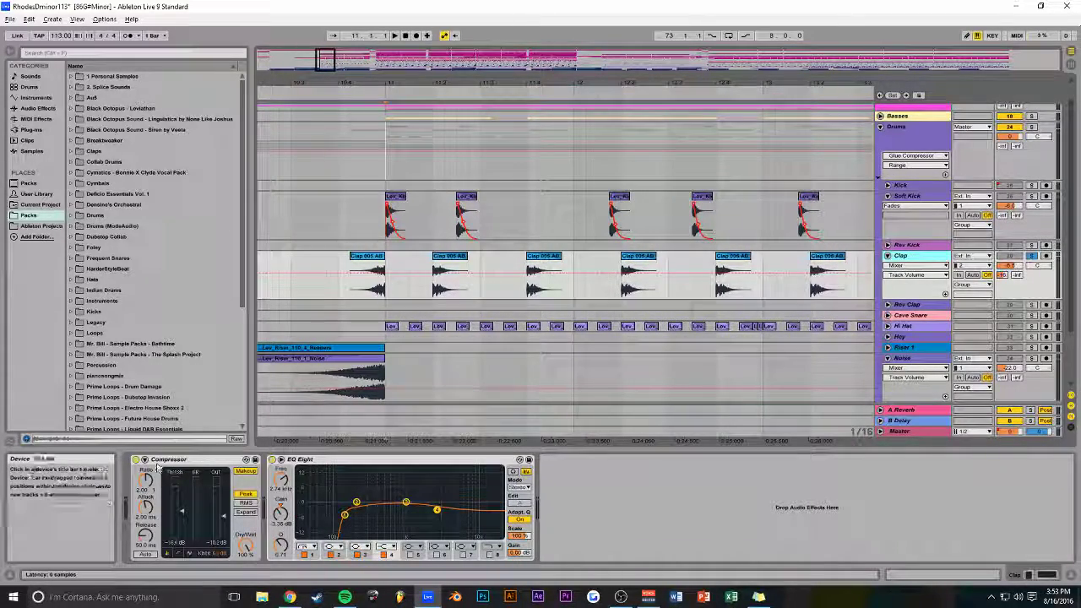
pyautogui.click(327, 461)
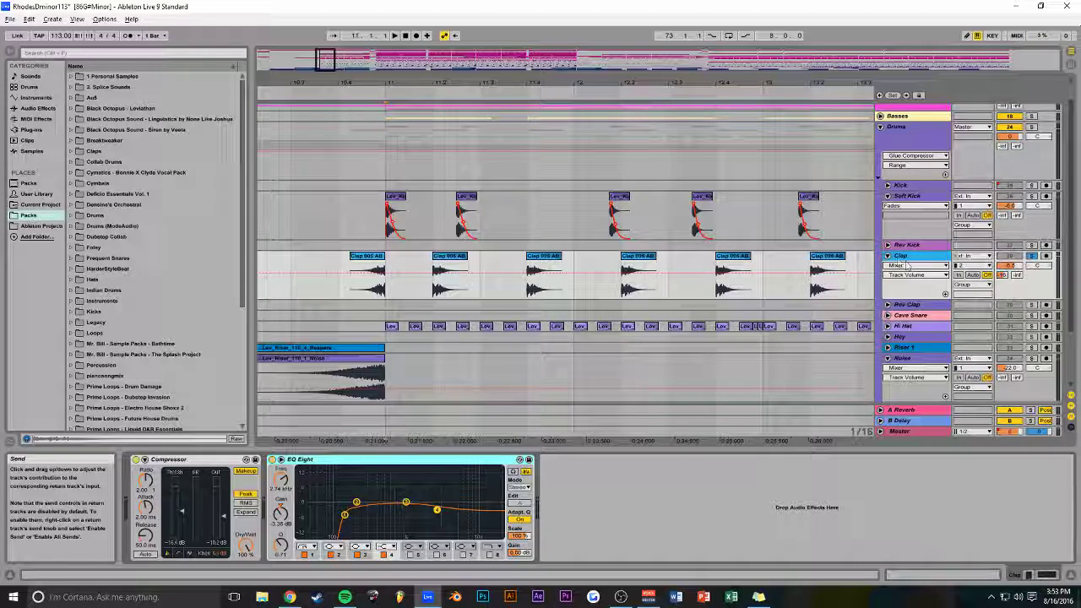
# Play the soloed Clap and Hi Hat tracks from 10.4.2, unfold Hi Hat, and inspect its EQ Eight and clips around bar 12.
pyautogui.click(348, 228)
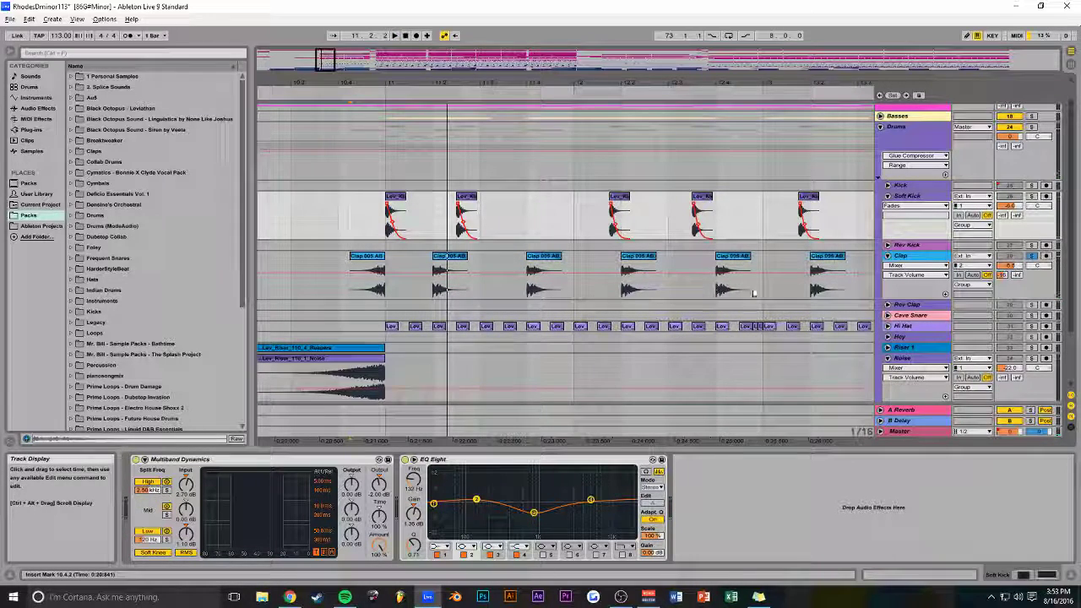
pyautogui.click(887, 325)
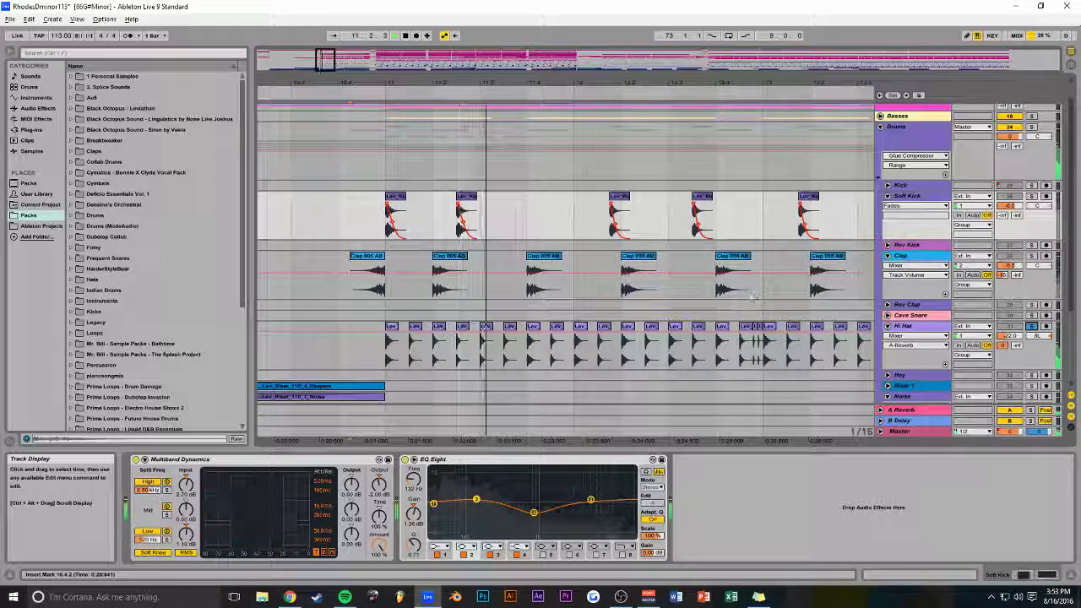
pyautogui.click(918, 329)
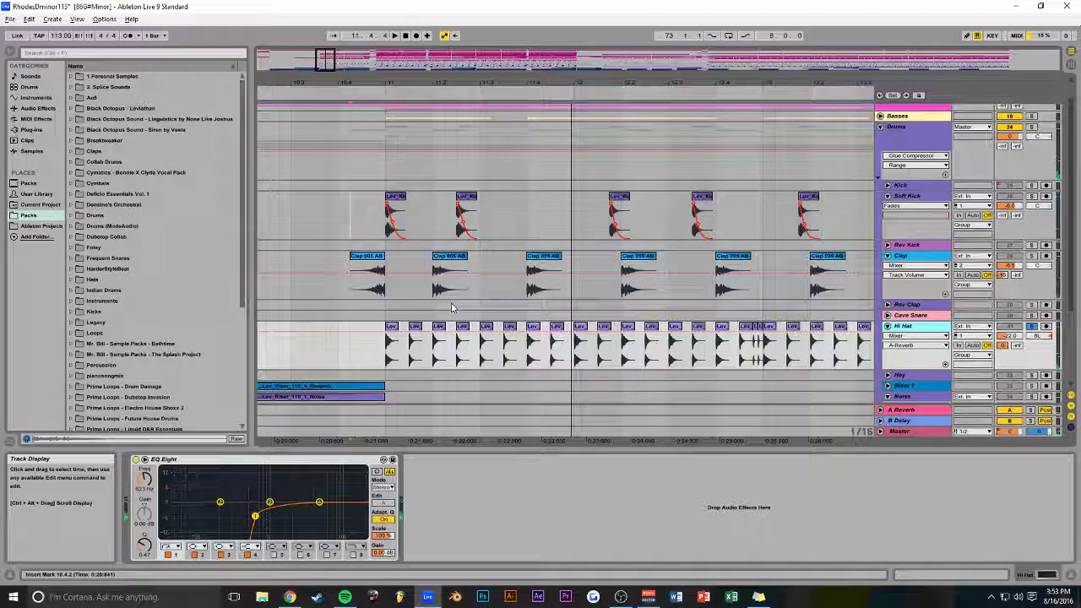
pyautogui.moveTo(400, 82); pyautogui.dragTo(482, 298)
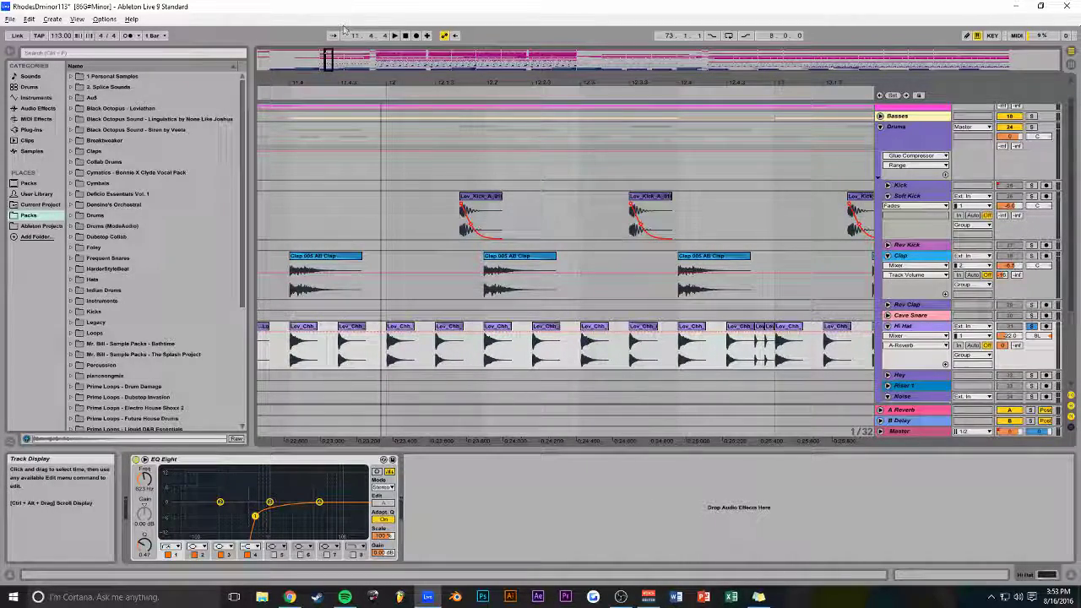
pyautogui.moveTo(327, 56); pyautogui.dragTo(327, 52)
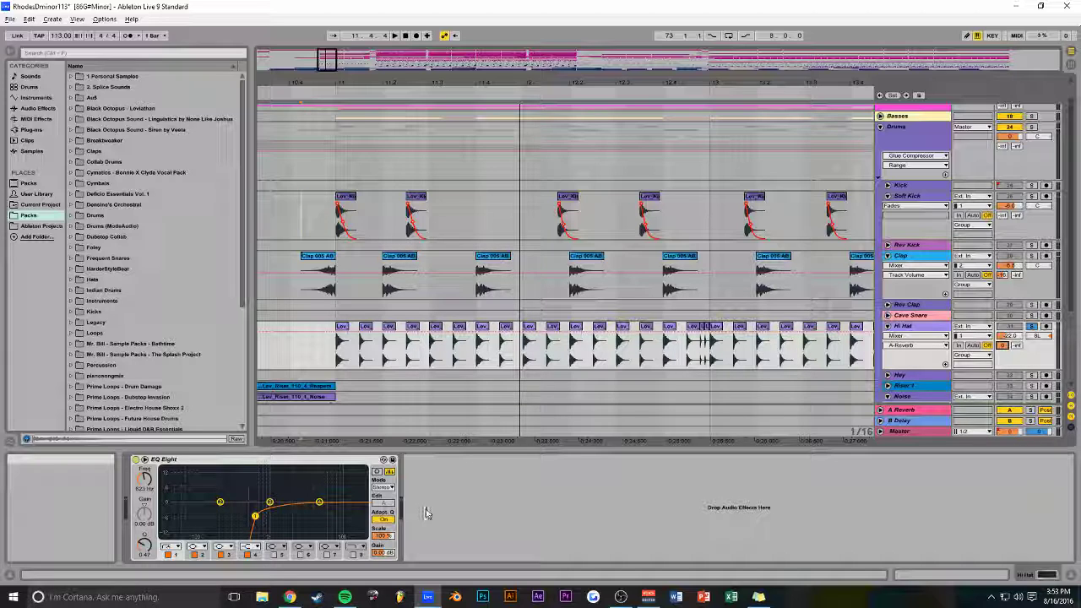
# Play the soloed Hi Hat track again from 10.4.2 and from 12.4.1, with bars 7 to 23 in view.
pyautogui.press('space')
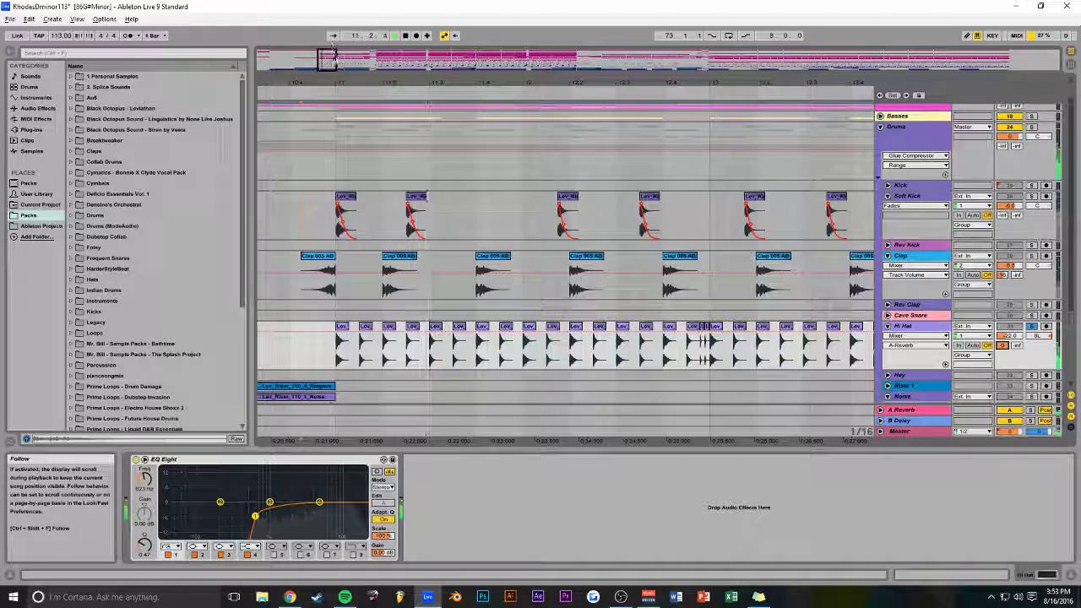
pyautogui.press('-')
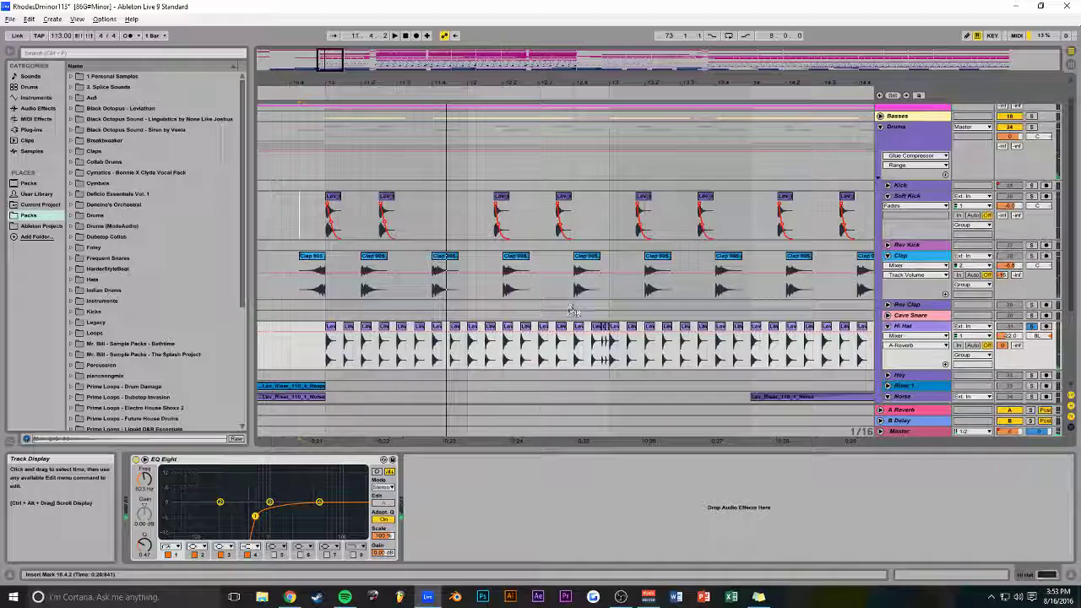
pyautogui.click(571, 308)
pyautogui.moveTo(340, 57)
pyautogui.mouseDown()
pyautogui.moveTo(340, 40)
pyautogui.moveTo(331, 60)
pyautogui.moveTo(352, 73)
pyautogui.mouseUp()
pyautogui.press('space')
# Look over the remaining tracks of the Drums group, fold the group, and show its device chain.
pyautogui.scroll(1, 394, 224)
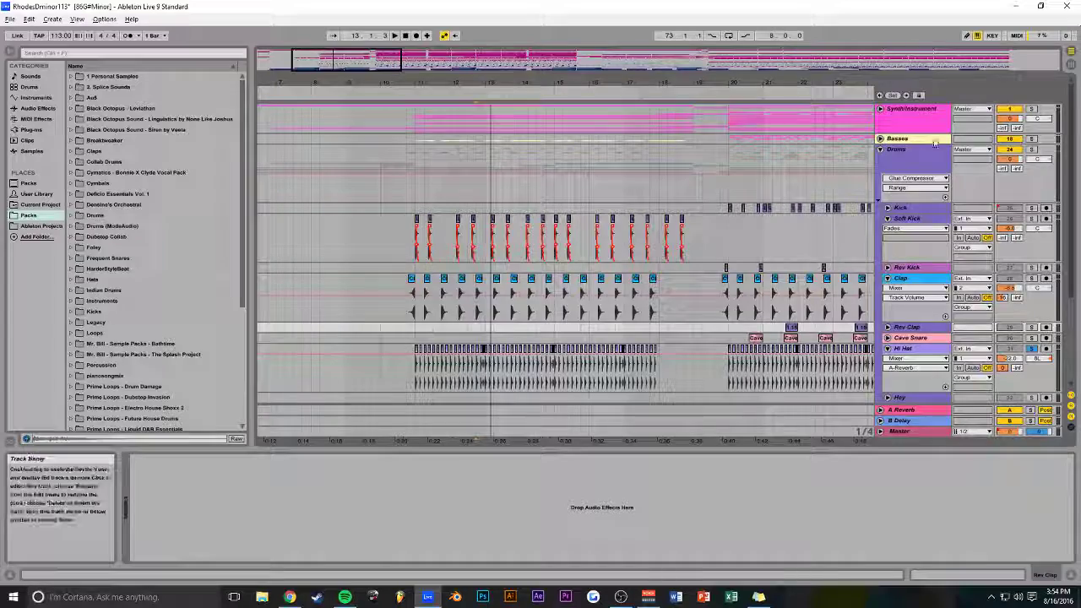
pyautogui.scroll(-5, 633, 211)
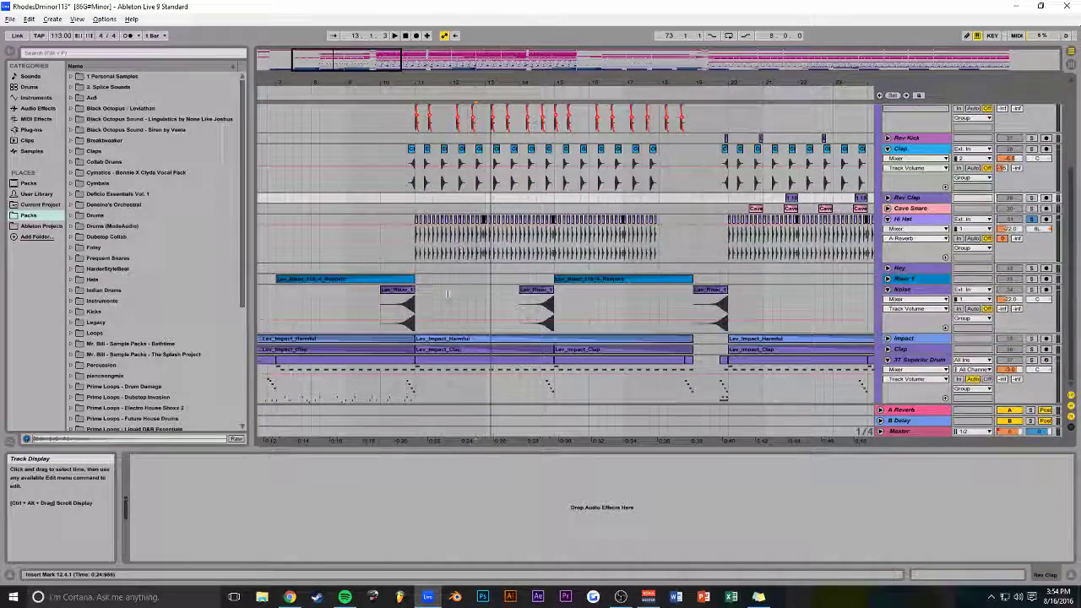
pyautogui.scroll(5, 405, 313)
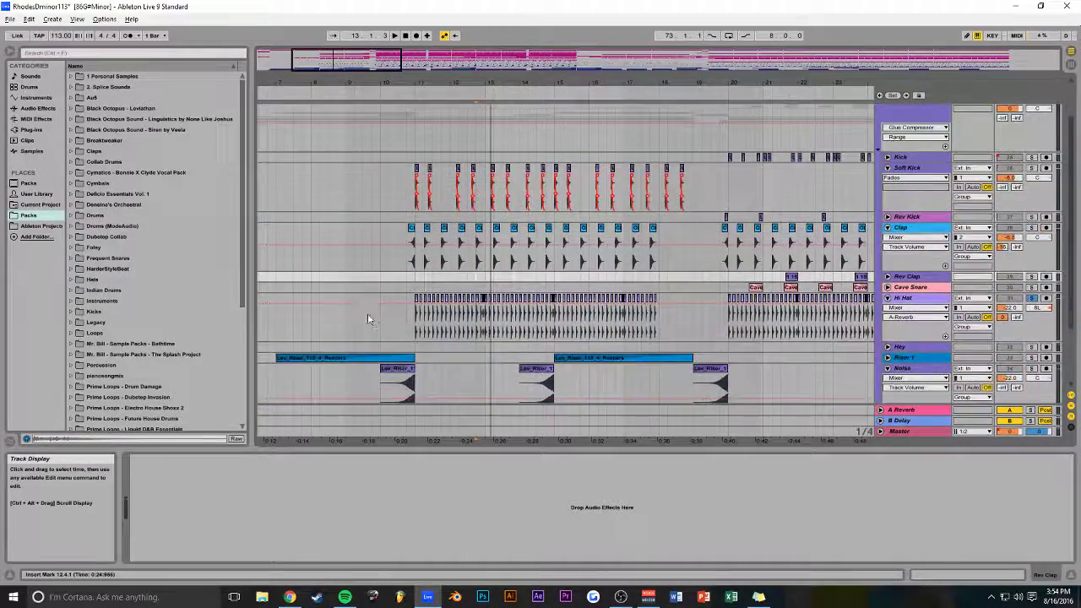
pyautogui.click(879, 150)
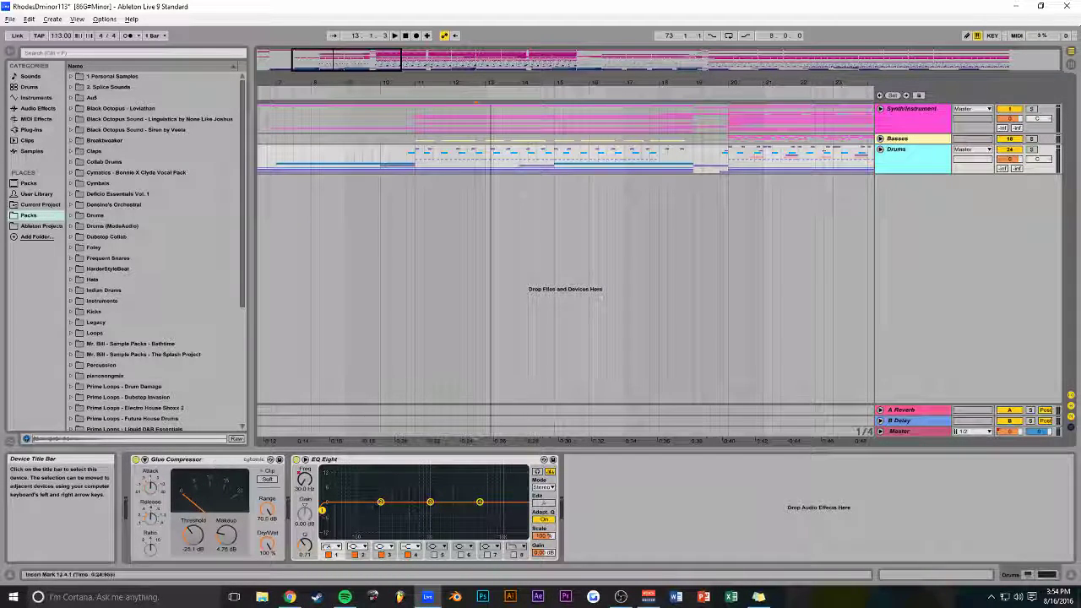
# Play the Drums group soloed from 12.4.1 and bar 11, comparing the sound with its Glue Compressor switched off and on.
pyautogui.click(1030, 149)
pyautogui.press('space')
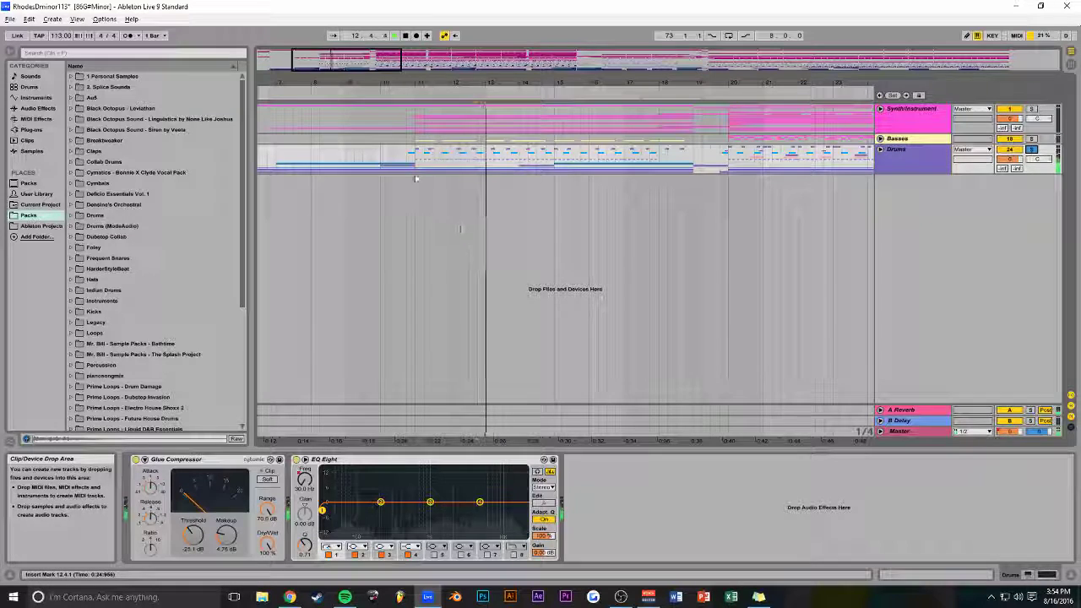
pyautogui.press('space')
pyautogui.click(415, 165)
pyautogui.press('space')
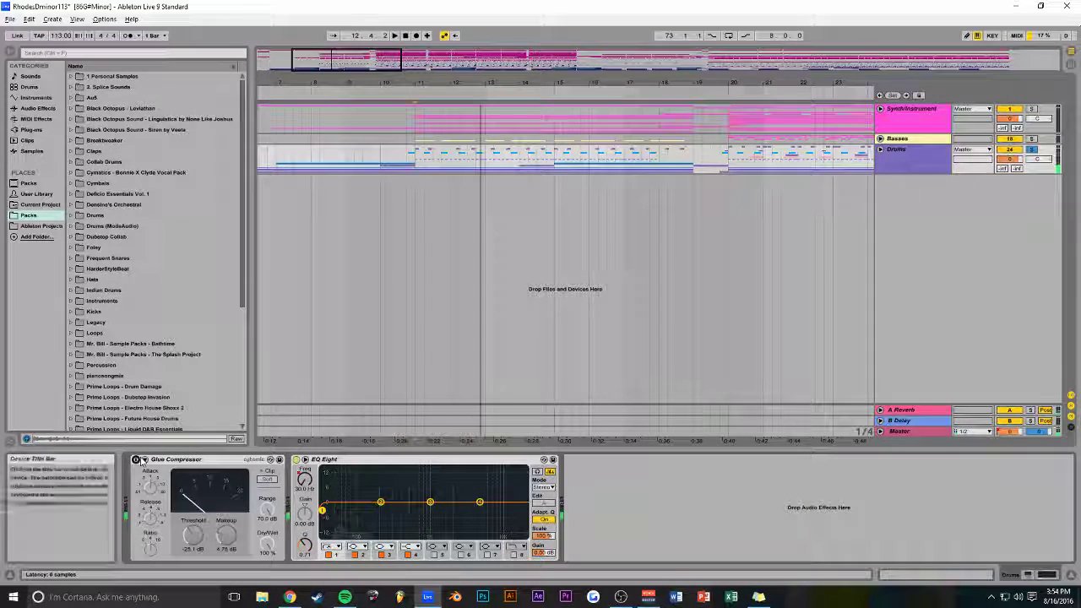
pyautogui.press('space')
pyautogui.press('space')
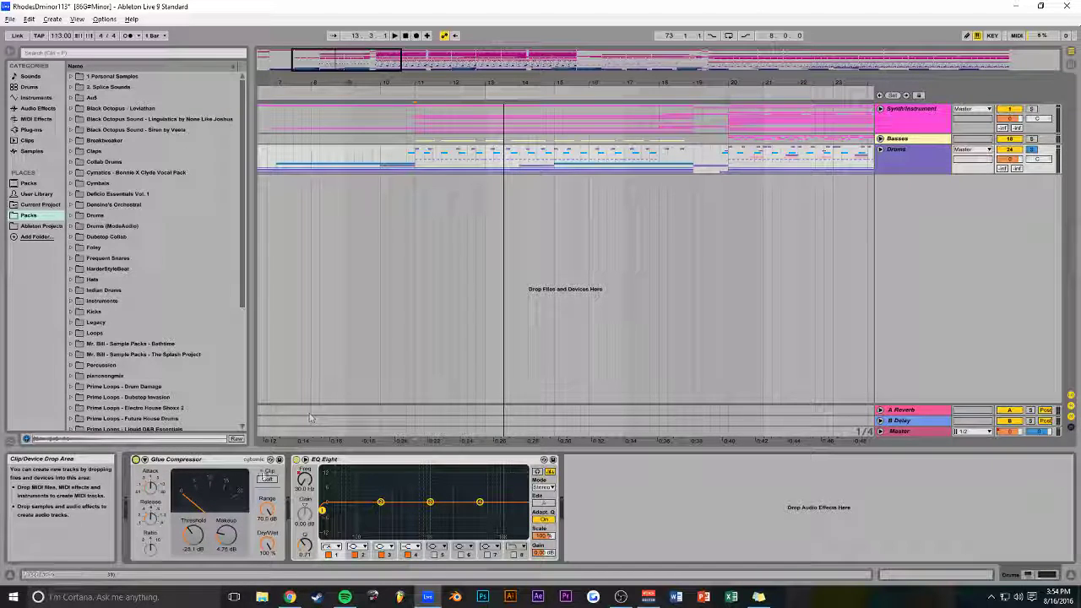
pyautogui.click(226, 460)
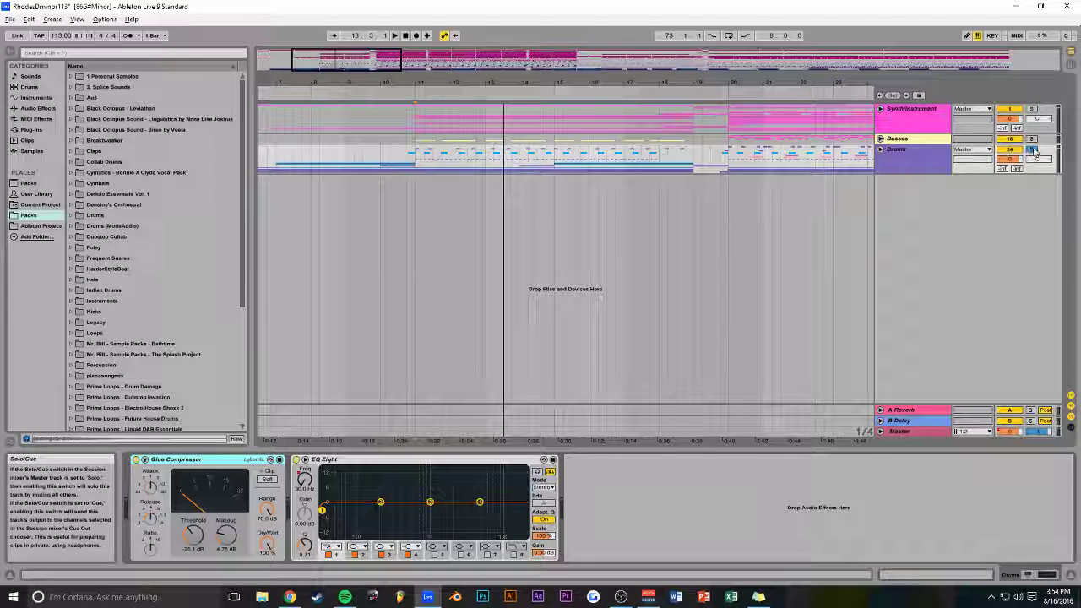
# Unfold the Basses group, play it soloed from bar 11, and bring its tracks after bar 20 into view.
pyautogui.click(880, 140)
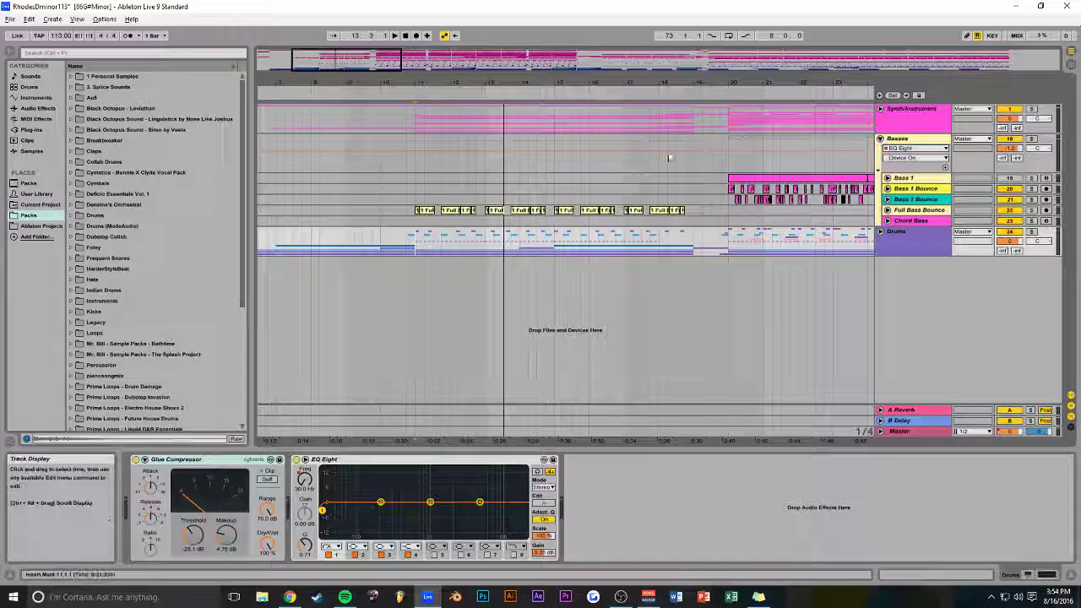
pyautogui.moveTo(363, 49); pyautogui.dragTo(353, 84)
pyautogui.keyDown('ctrl'); pyautogui.scroll(2, 532, 329); pyautogui.keyUp('ctrl')
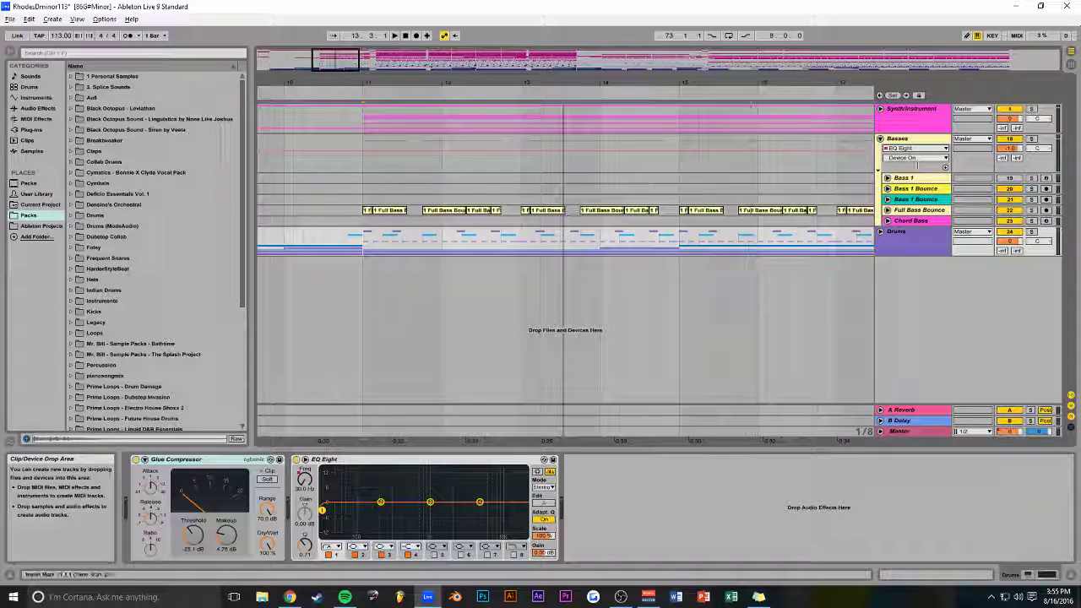
pyautogui.click(1030, 139)
pyautogui.press('space')
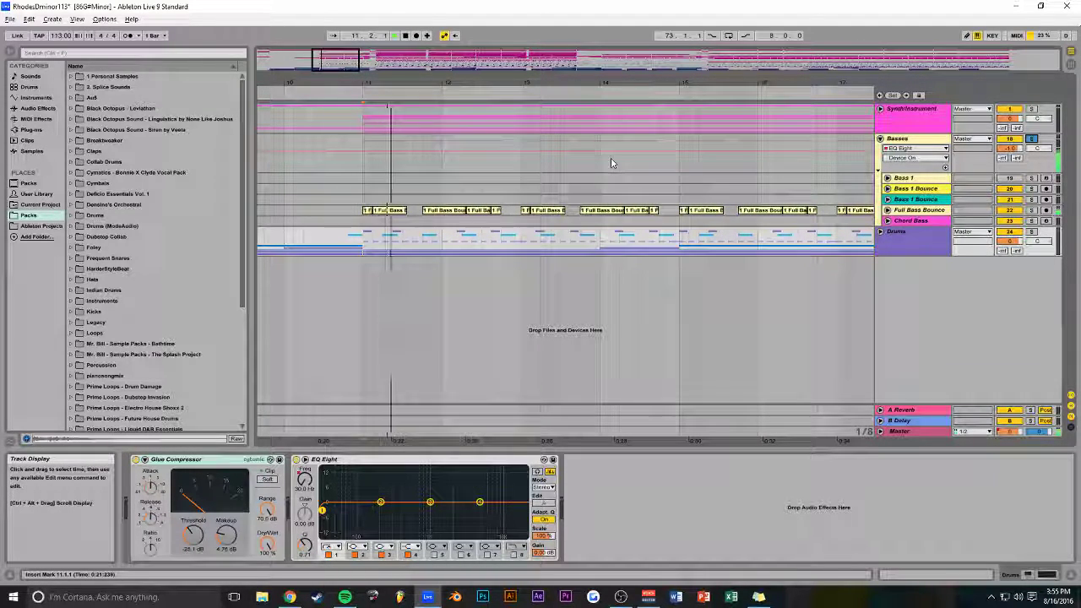
pyautogui.keyDown('ctrl'); pyautogui.scroll(-2, 524, 329); pyautogui.keyUp('ctrl')
pyautogui.hscroll(1, 548, 329)
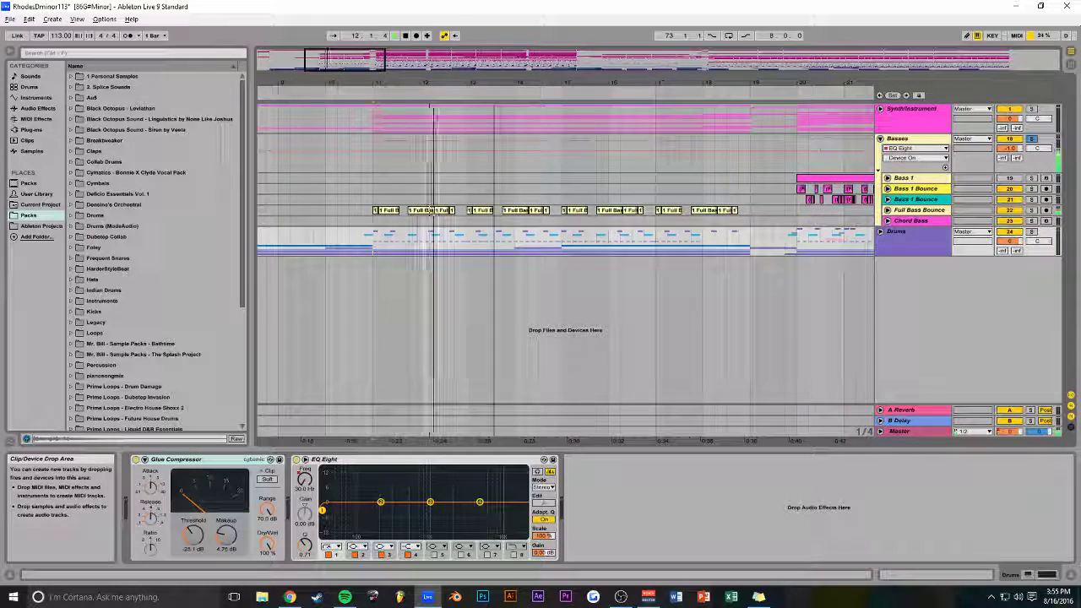
pyautogui.keyDown('ctrl'); pyautogui.scroll(2, 542, 329); pyautogui.keyUp('ctrl')
pyautogui.moveTo(337, 68); pyautogui.dragTo(373, 66)
pyautogui.press('space')
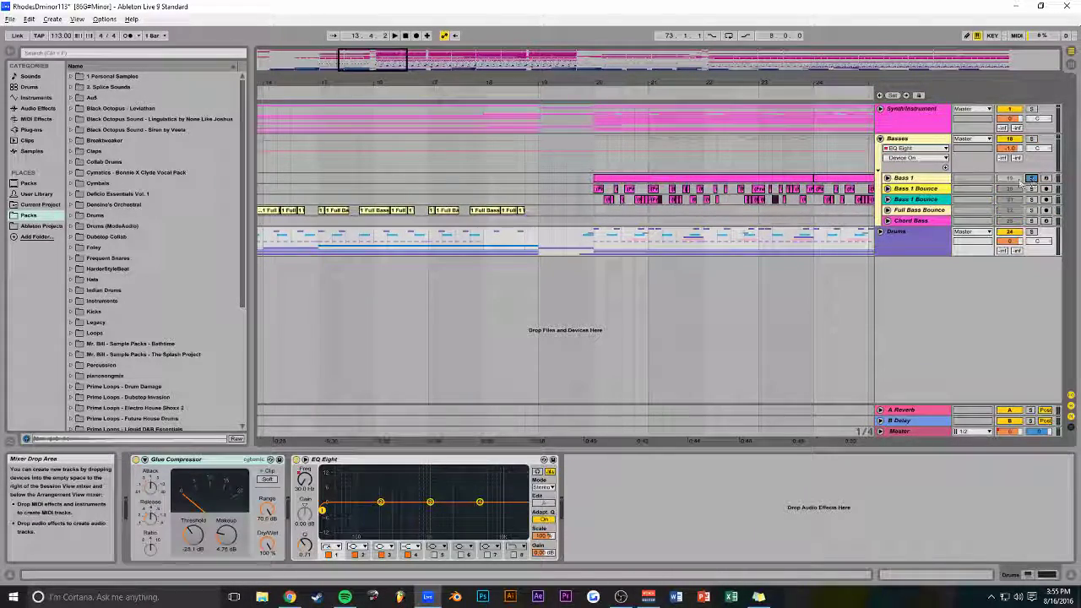
# Set the start position to bar 20, unfold the Bass 1 track to view its MIDI clips, and select the first clip.
pyautogui.click(595, 165)
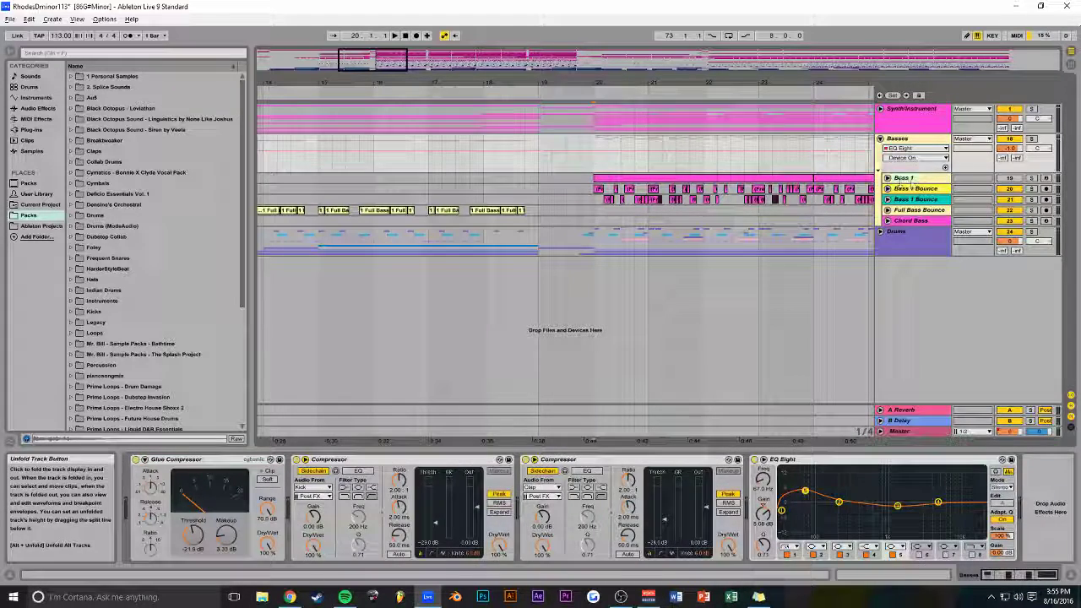
pyautogui.click(907, 177)
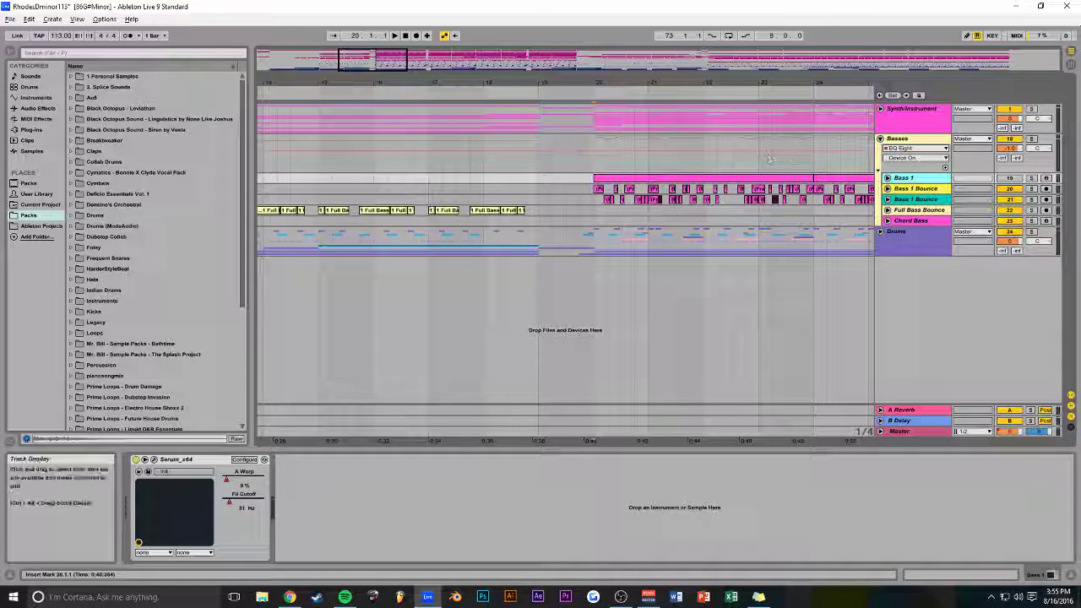
pyautogui.click(886, 177)
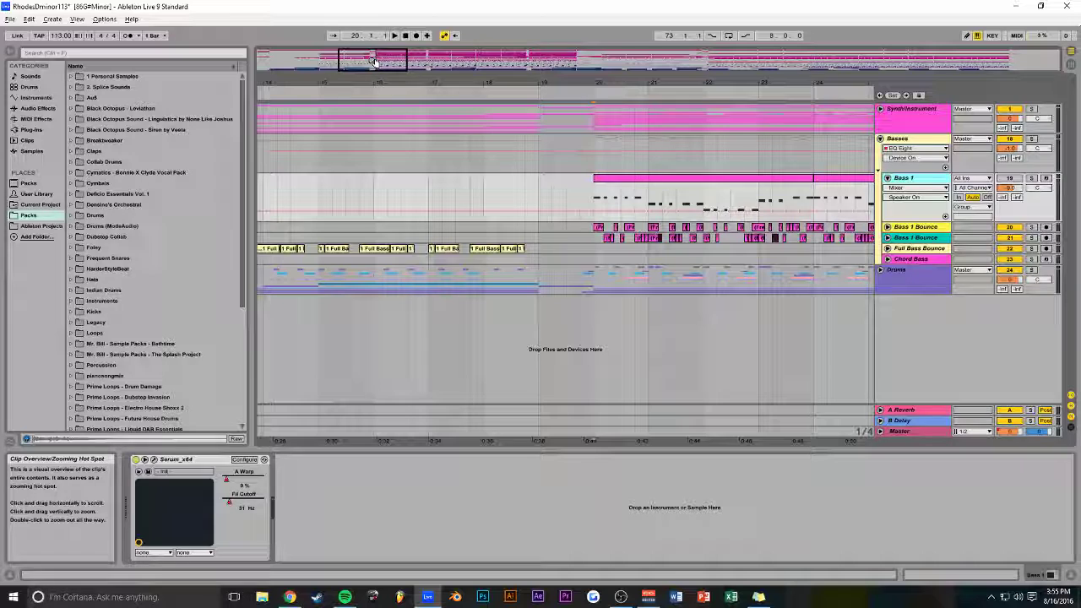
pyautogui.moveTo(374, 61); pyautogui.dragTo(398, 66)
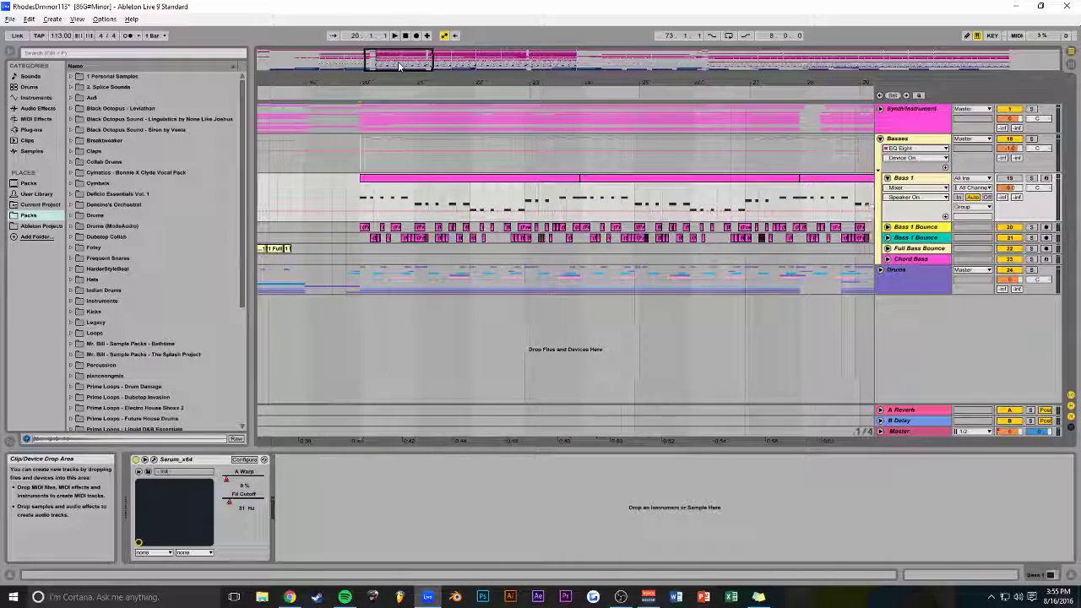
pyautogui.moveTo(399, 67); pyautogui.dragTo(406, 53)
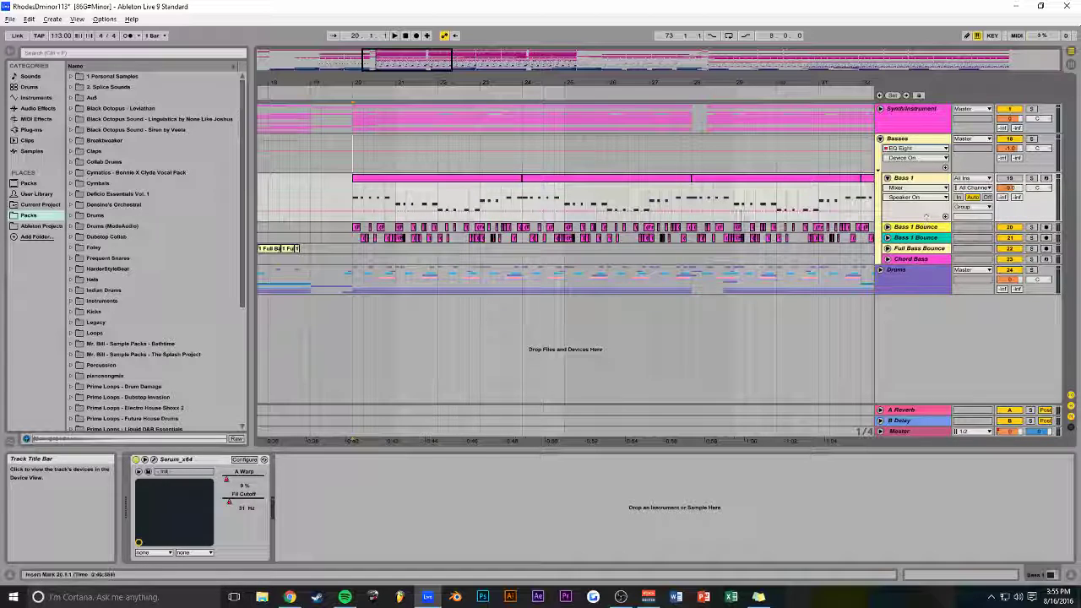
pyautogui.moveTo(425, 61)
pyautogui.mouseDown()
pyautogui.moveTo(387, 60)
pyautogui.moveTo(420, 60)
pyautogui.mouseUp()
pyautogui.click(424, 180)
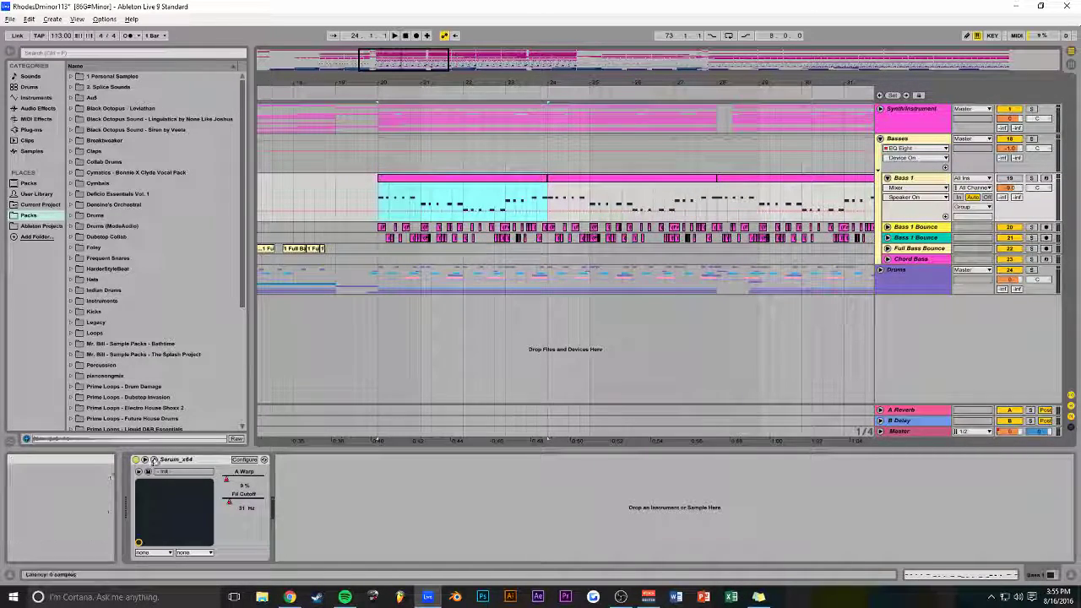
# Open Bass 1's Serum editor, play the track soloed from bar 20, inspect the oscillator and effects pages, and close the editor.
pyautogui.click(153, 460)
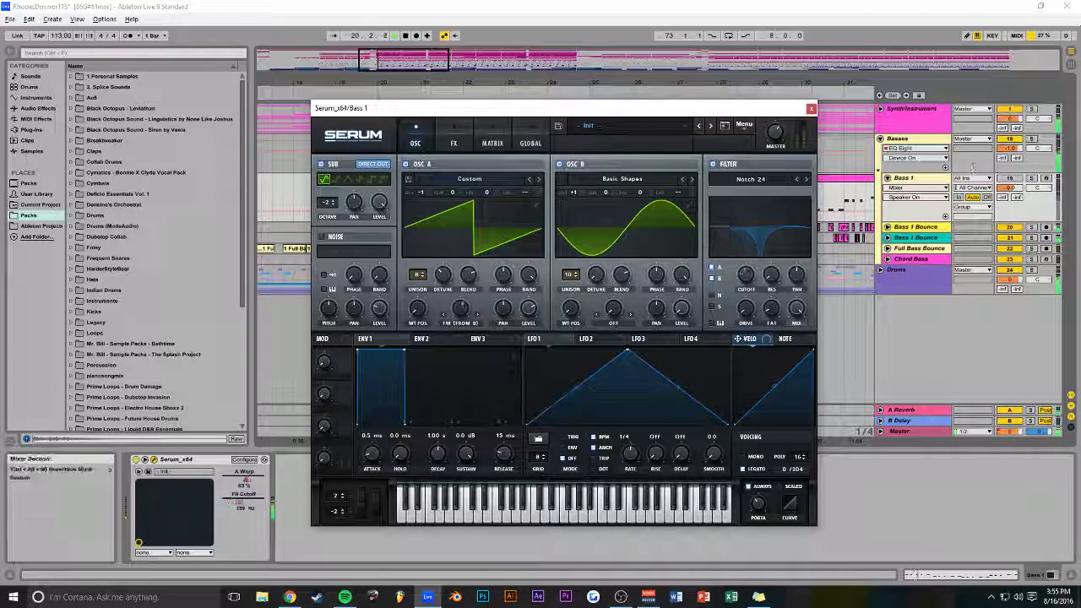
pyautogui.click(1031, 178)
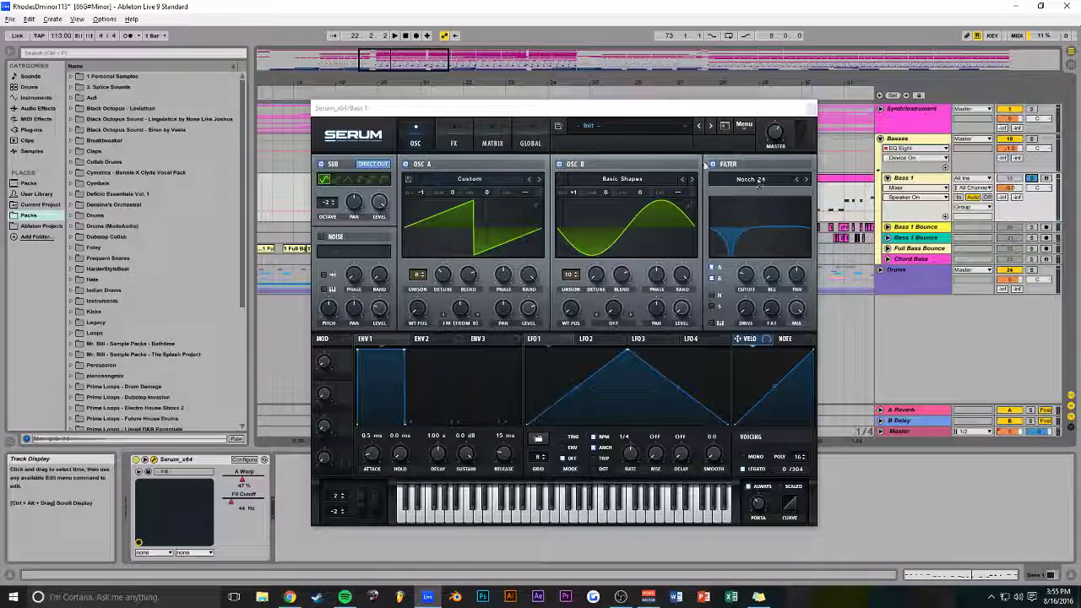
pyautogui.click(453, 140)
pyautogui.click(420, 139)
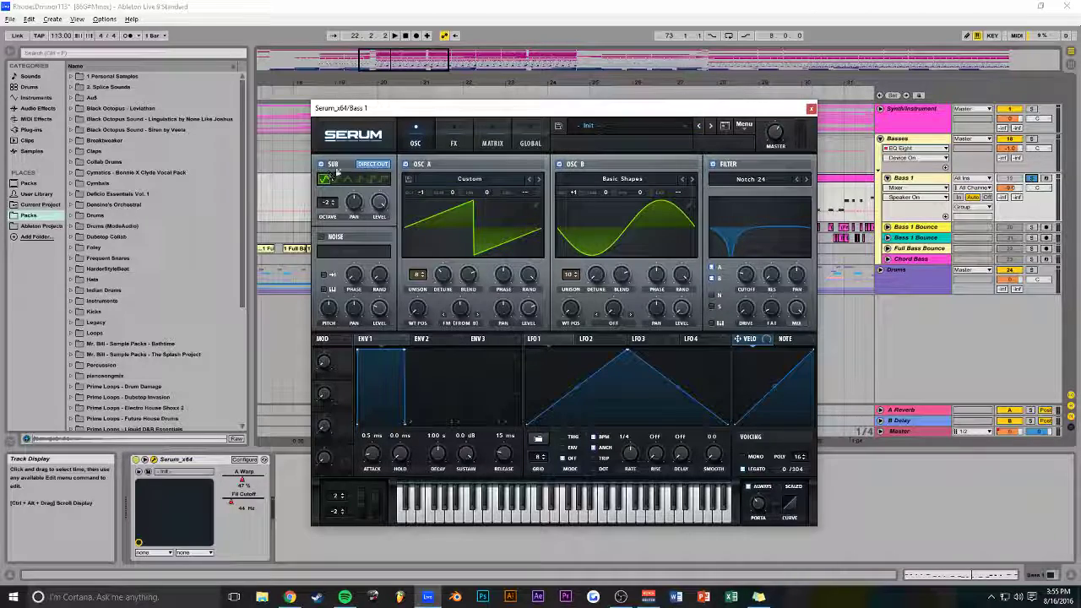
pyautogui.click(453, 143)
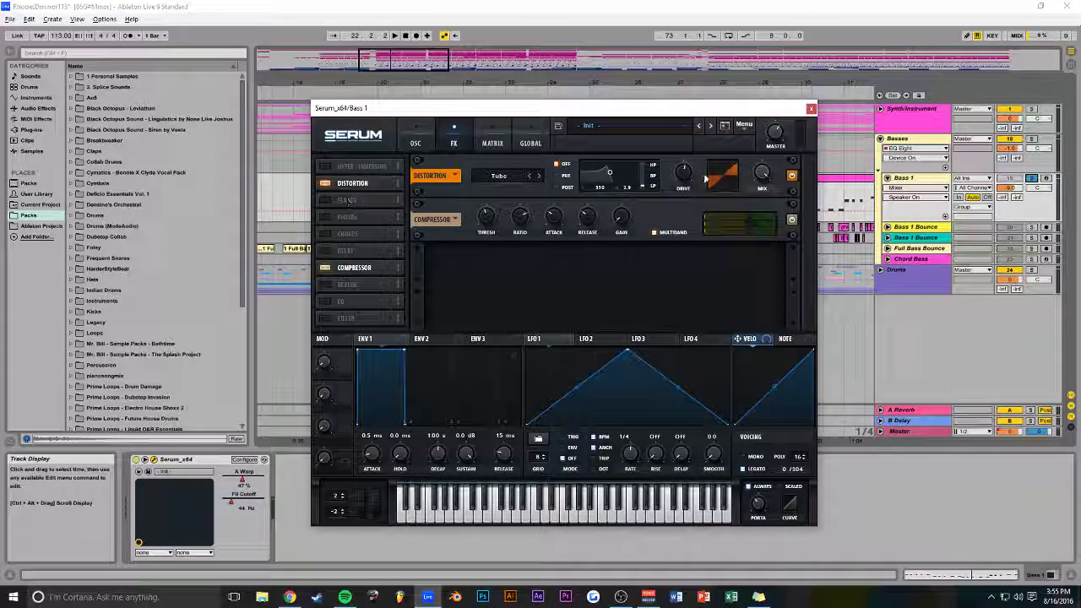
pyautogui.click(809, 108)
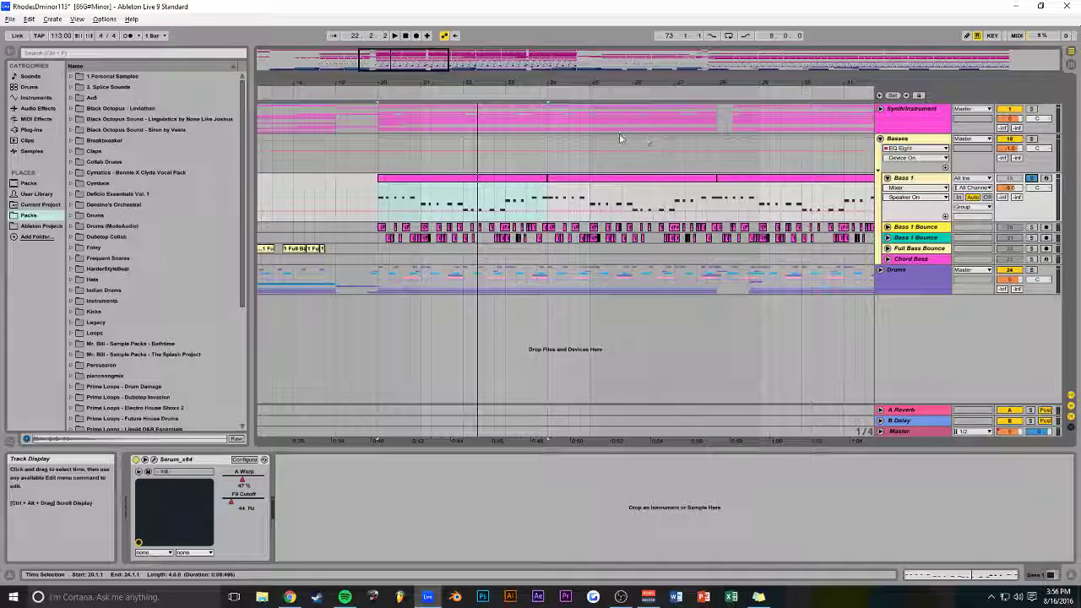
# Play the Basses group soloed from bar 20, and again from 22.1.1 and 22.4.3.
pyautogui.press('space')
pyautogui.moveTo(415, 67); pyautogui.dragTo(414, 93)
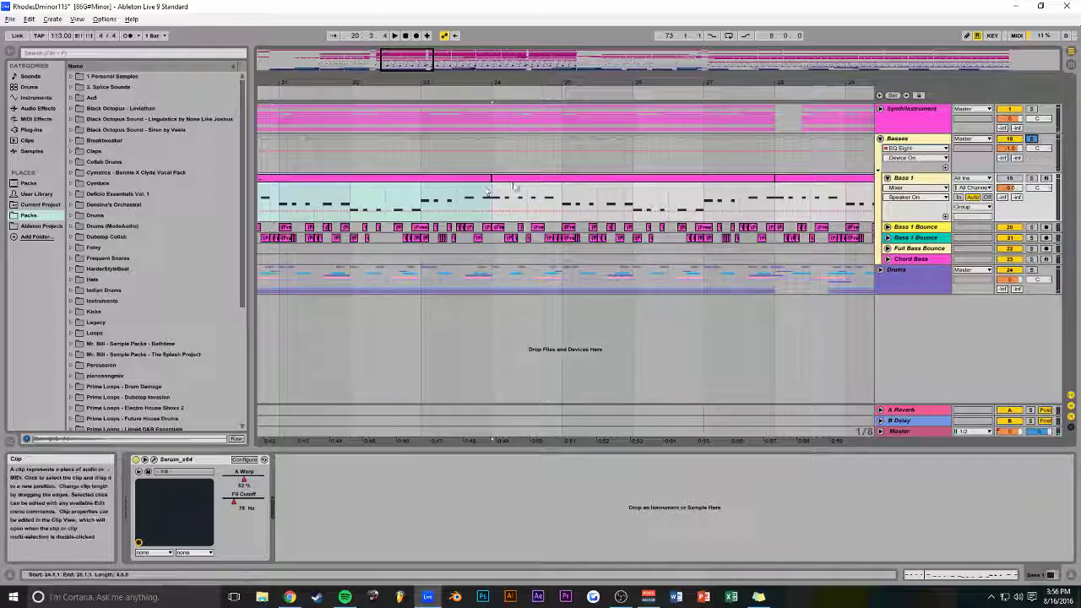
pyautogui.moveTo(386, 59); pyautogui.dragTo(389, 106)
pyautogui.click(399, 148)
pyautogui.press('space')
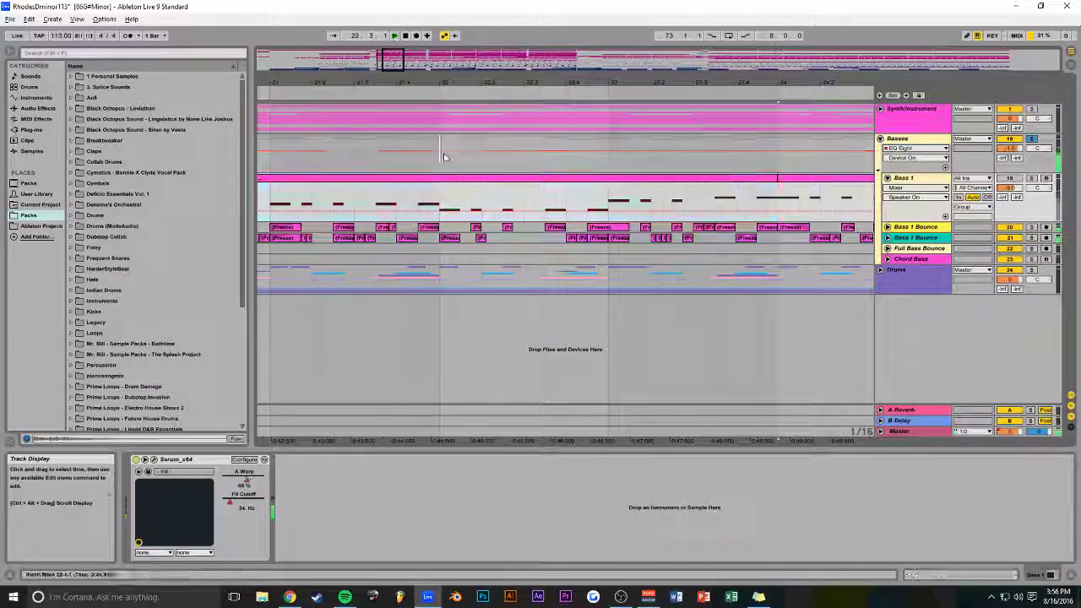
pyautogui.click(446, 161)
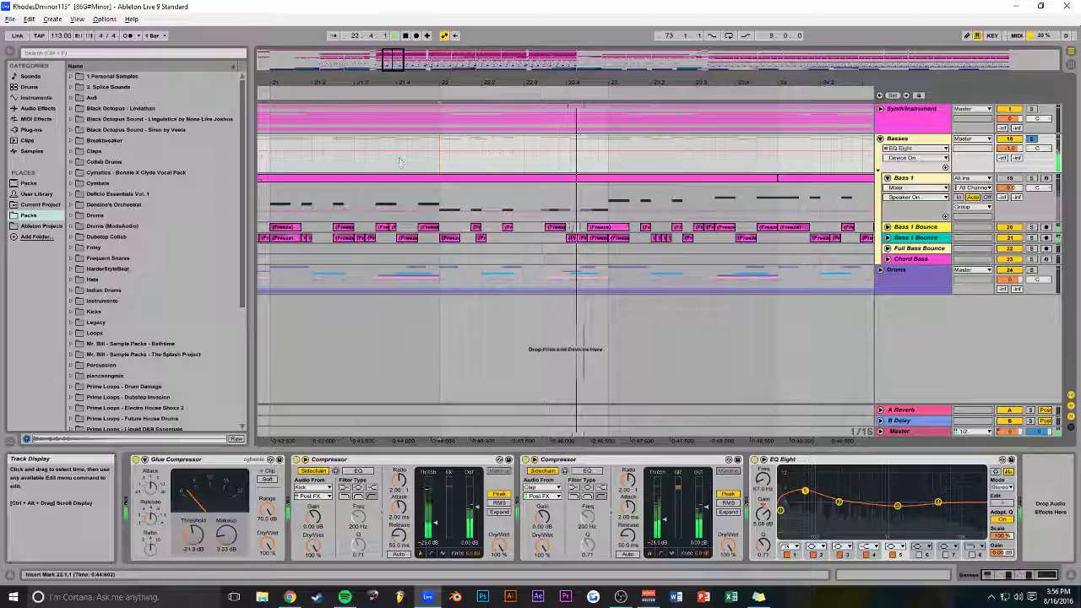
pyautogui.press('space')
pyautogui.press('space')
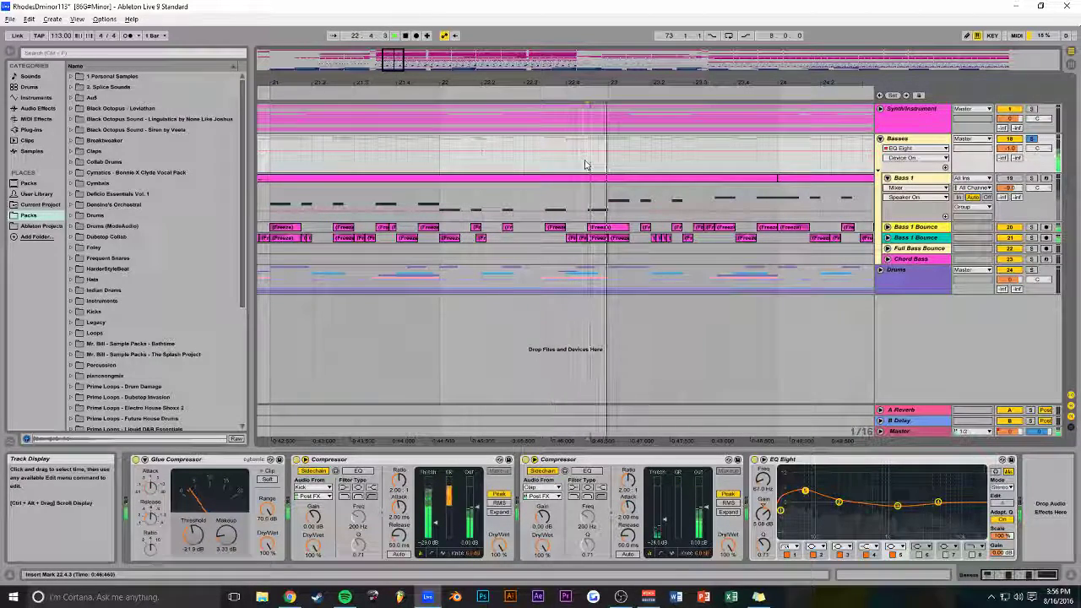
# Play from the frozen clip just before bar 23 on the second Bass 1 Bounce track, unfold that track, and open the clip's waveform.
pyautogui.click(601, 239)
pyautogui.press('space')
pyautogui.click(886, 237)
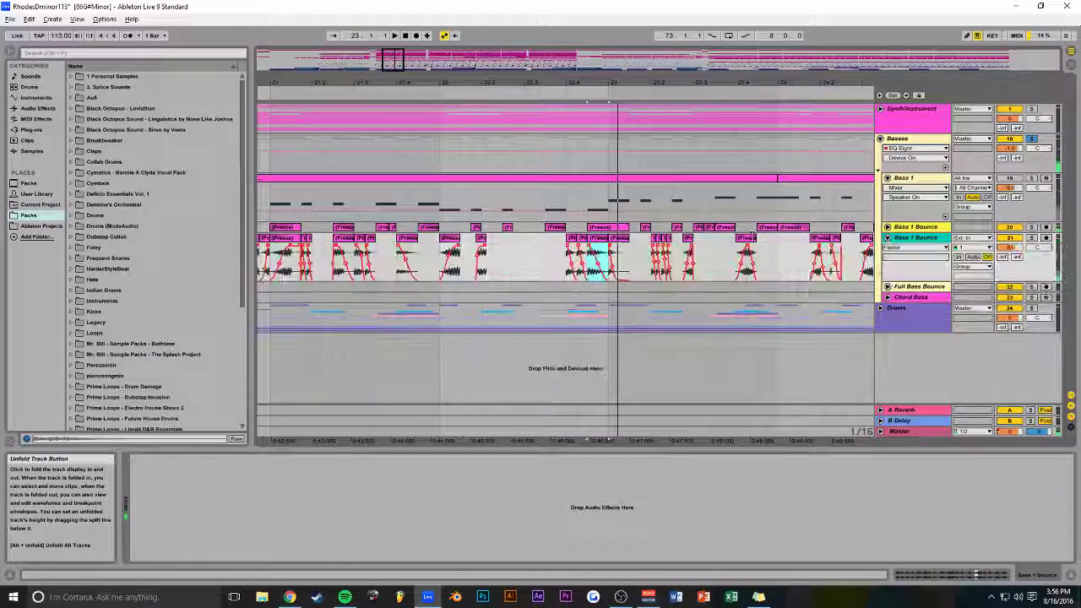
pyautogui.press('space')
pyautogui.press('space')
pyautogui.doubleClick(599, 265)
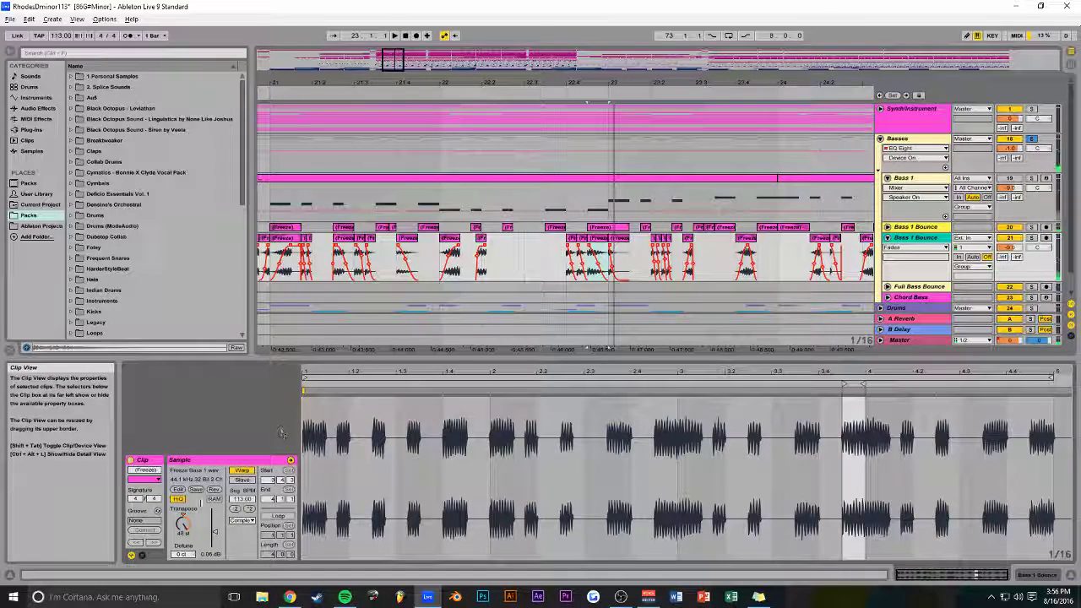
# Fold the bass tracks, examine the Glue Compressor, sidechain Compressors and EQ Eight on the Basses group, and fold the group.
pyautogui.keyDown('alt'); pyautogui.click(887, 178); pyautogui.keyUp('alt')
pyautogui.moveTo(402, 59)
pyautogui.mouseDown()
pyautogui.moveTo(412, 59)
pyautogui.moveTo(405, 42)
pyautogui.mouseUp()
pyautogui.click(912, 139)
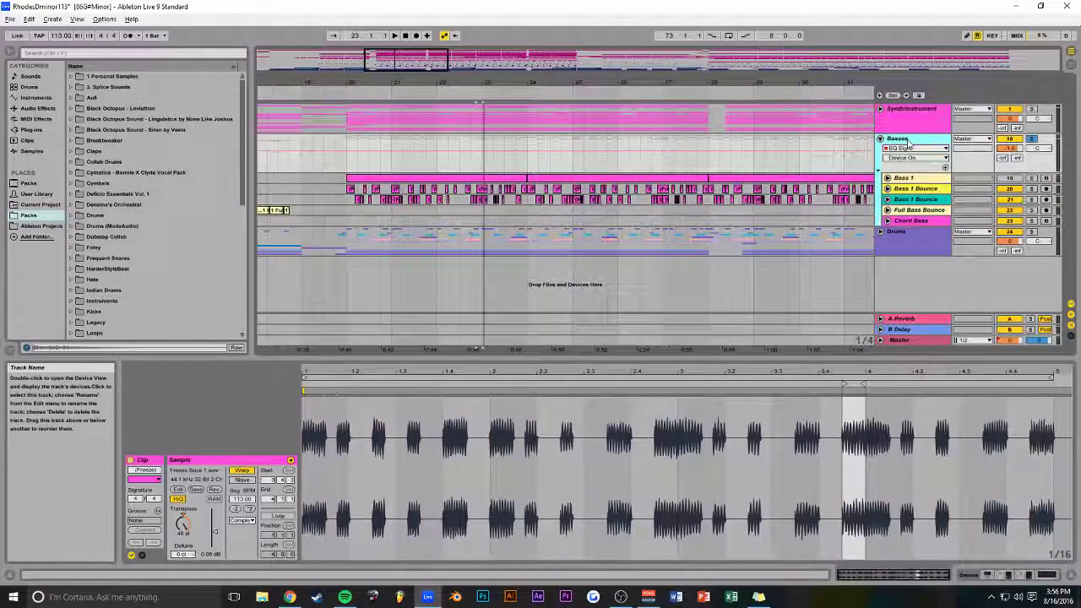
pyautogui.click(999, 574)
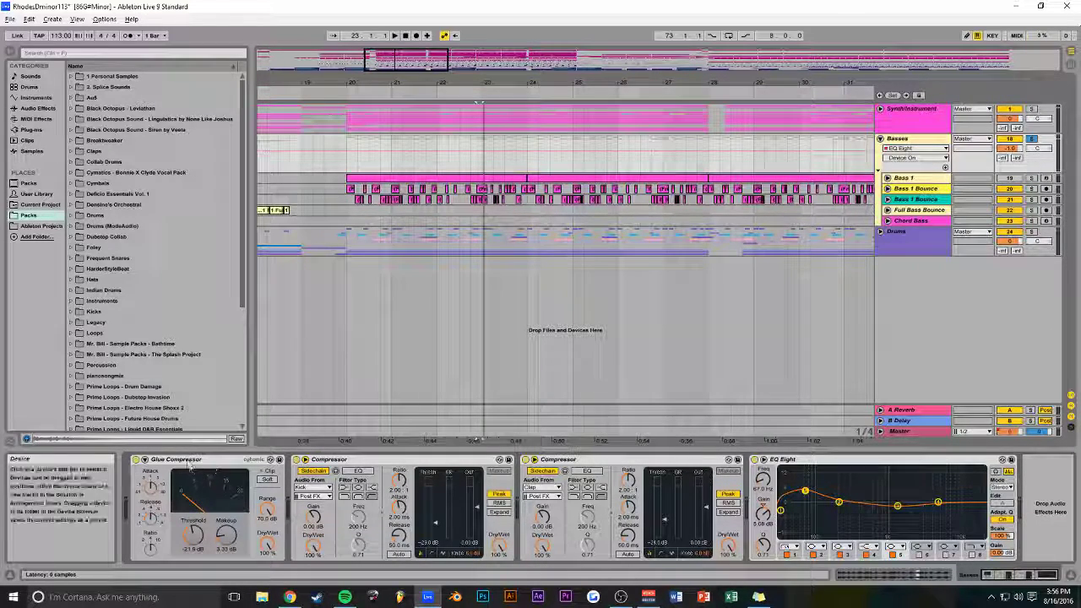
pyautogui.click(222, 460)
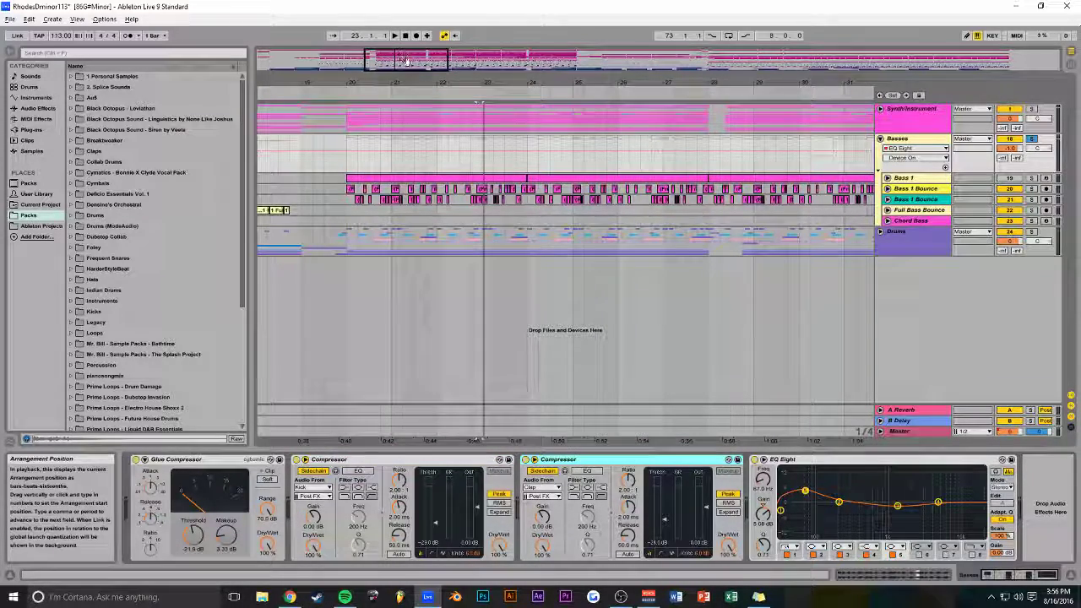
pyautogui.moveTo(411, 69); pyautogui.dragTo(411, 8)
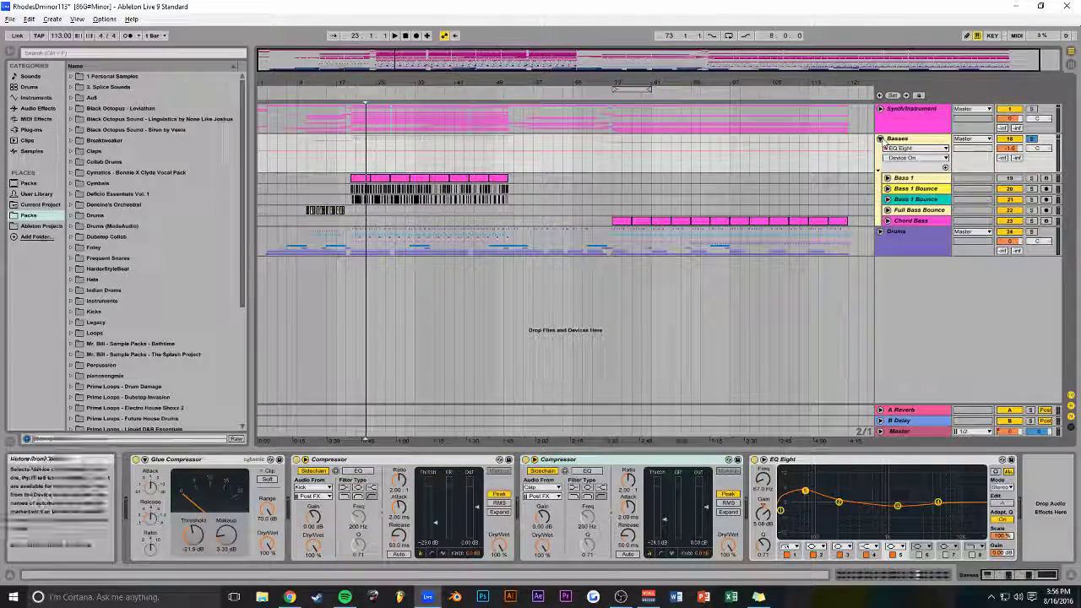
pyautogui.click(879, 138)
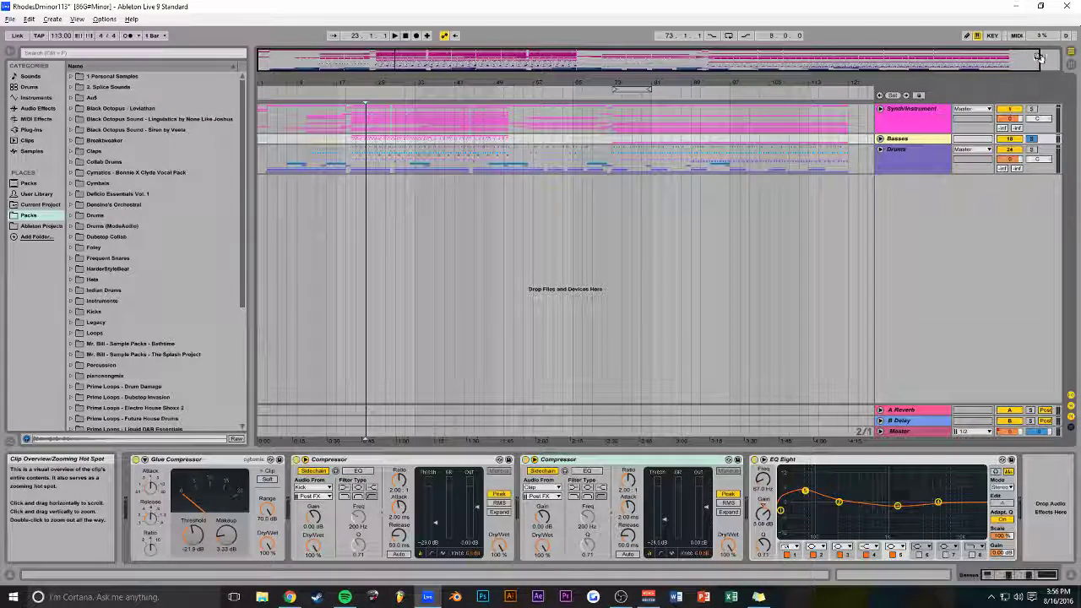
# Play the Basses group soloed from 22.4.3, comparing the sound with its EQ Eight switched off and on.
pyautogui.moveTo(1039, 56); pyautogui.dragTo(1004, 58)
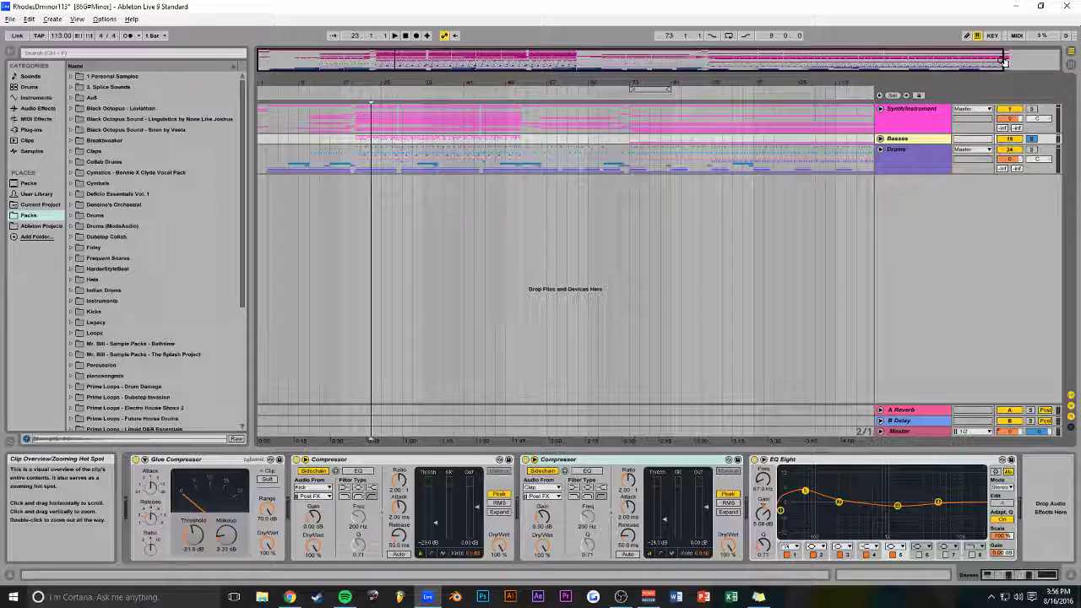
pyautogui.moveTo(1003, 61); pyautogui.dragTo(1059, 59)
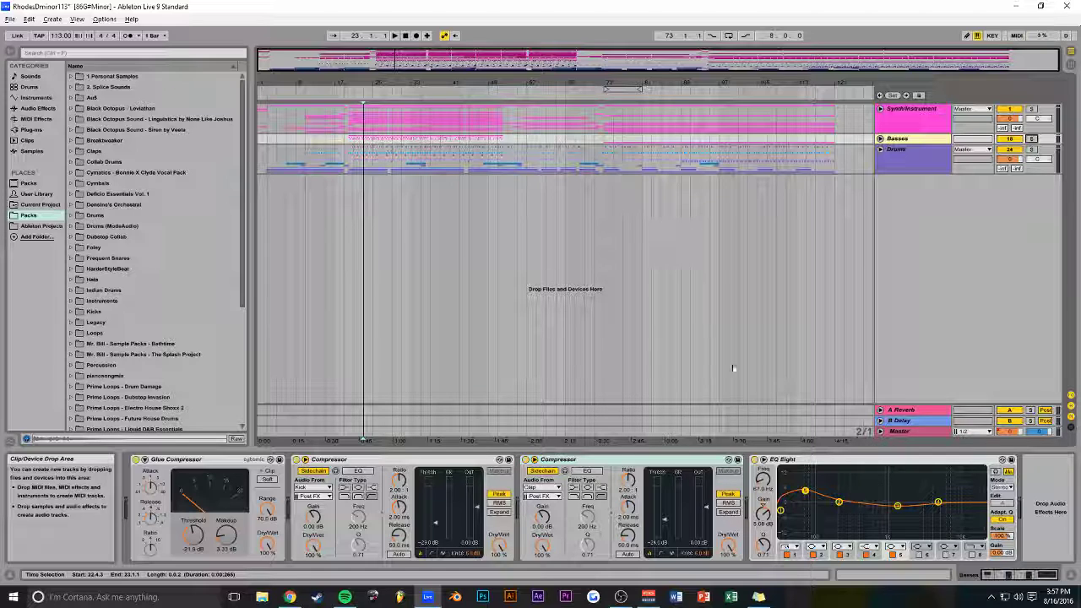
pyautogui.click(806, 497)
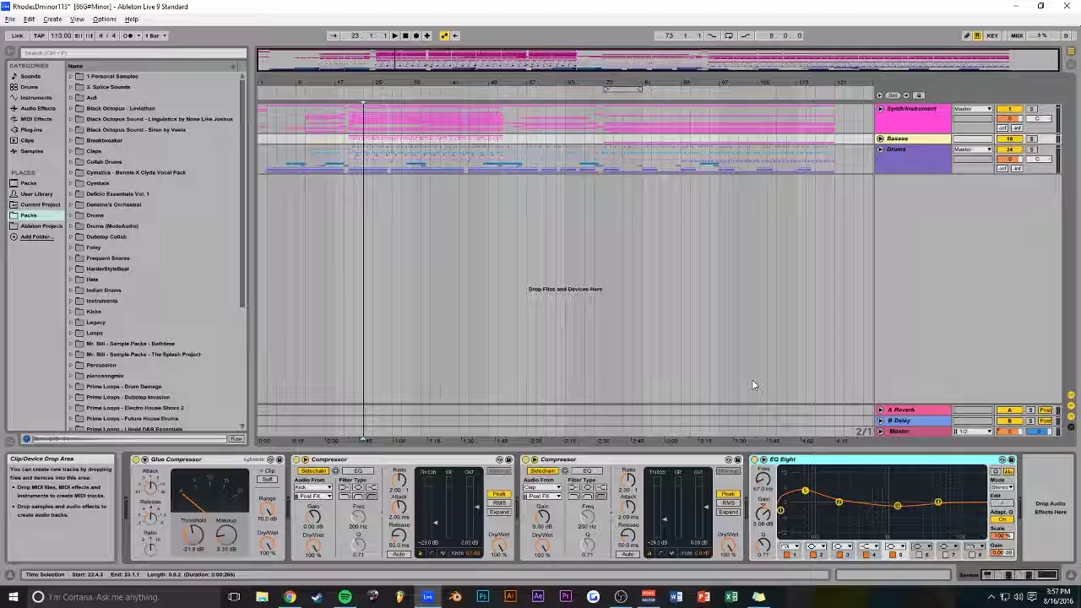
pyautogui.click(1030, 139)
pyautogui.press('space')
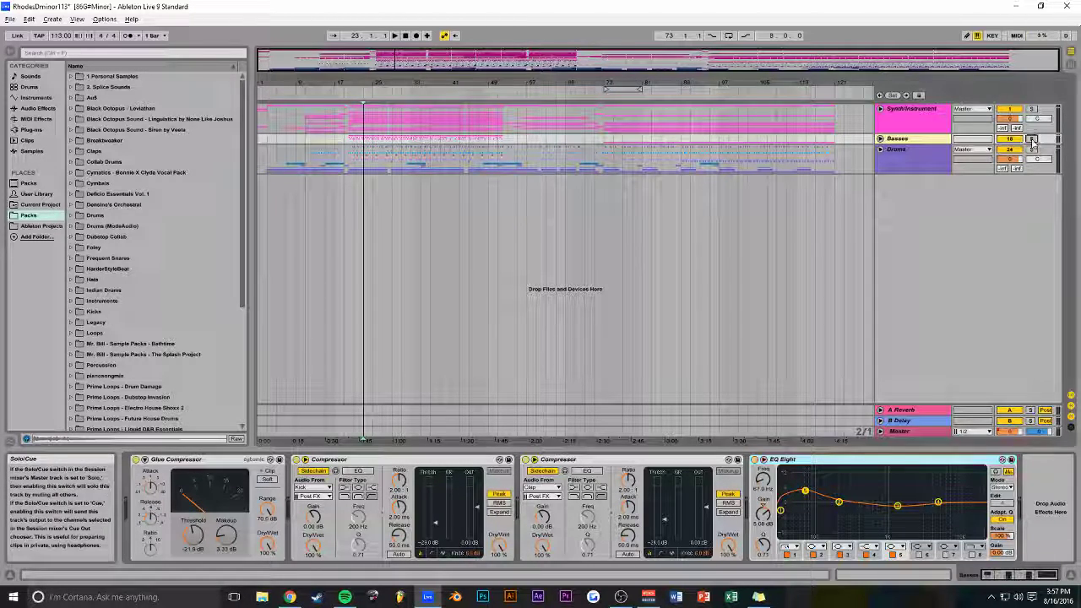
pyautogui.click(754, 461)
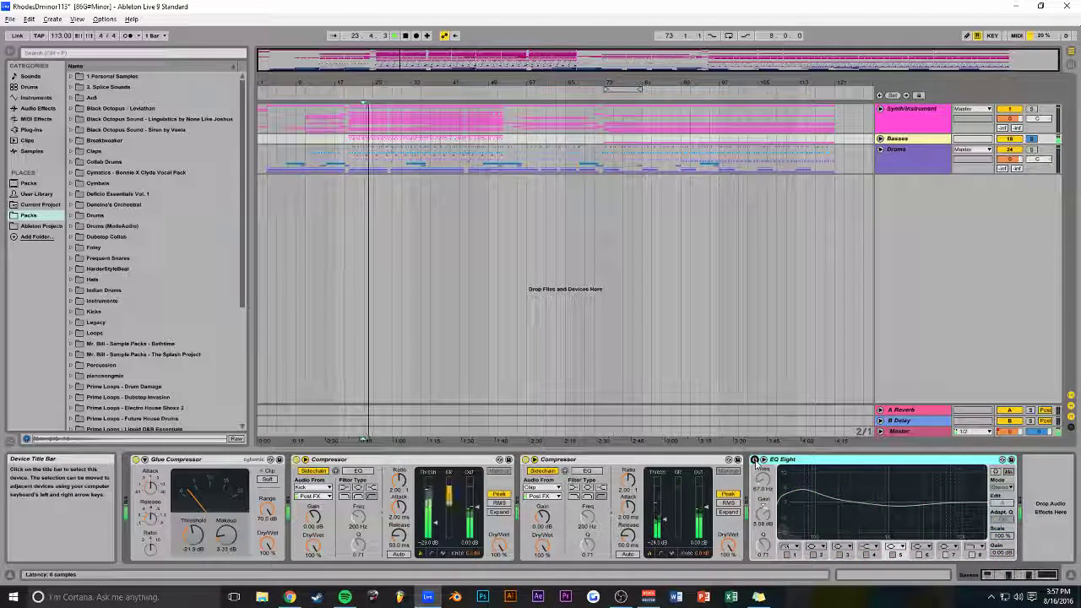
pyautogui.click(754, 460)
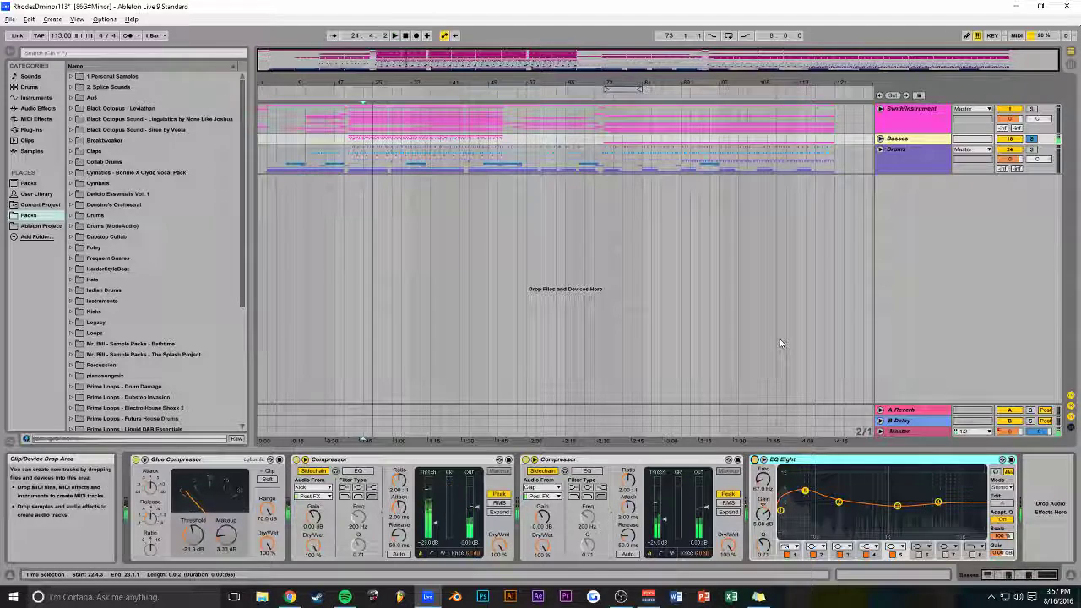
pyautogui.press('space')
pyautogui.press('space')
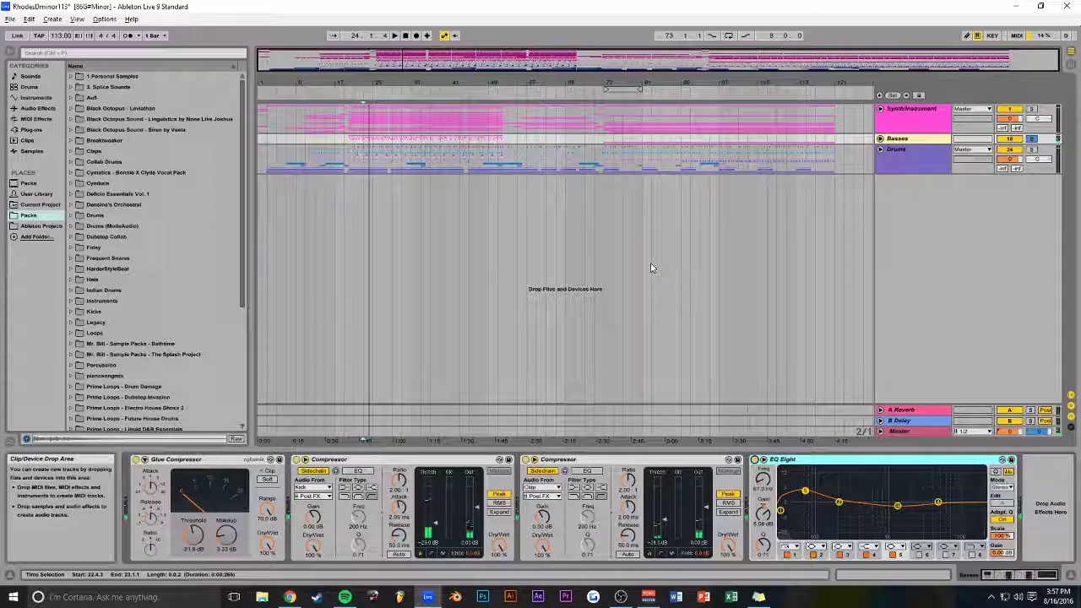
# Play the Synth/Instrument group soloed from bar 11 and unfold it to show its tracks over bars 10 to 20.
pyautogui.moveTo(1059, 57); pyautogui.dragTo(1011, 57)
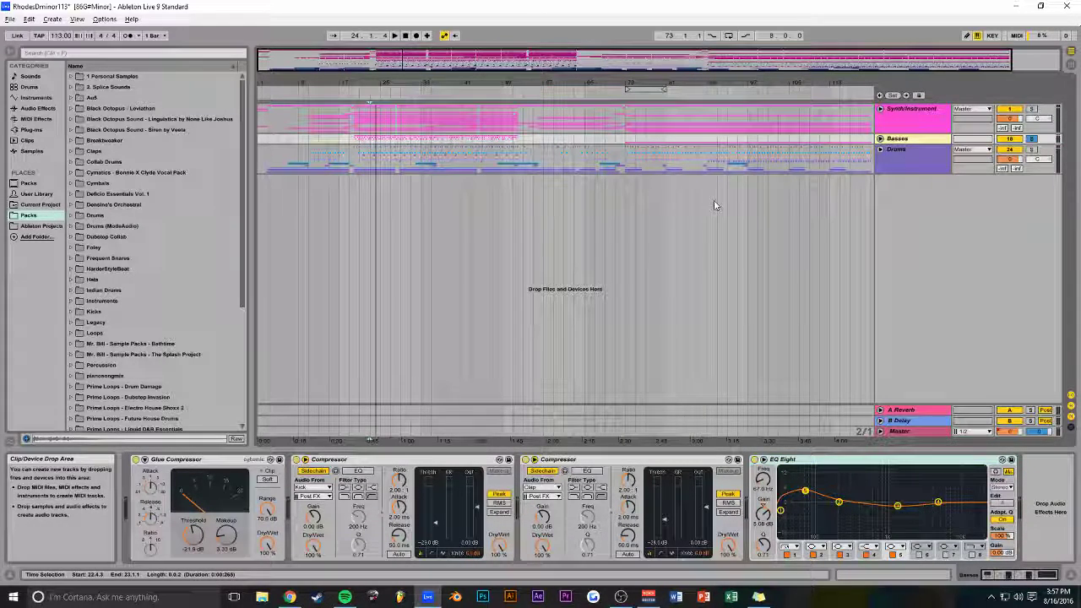
pyautogui.click(912, 138)
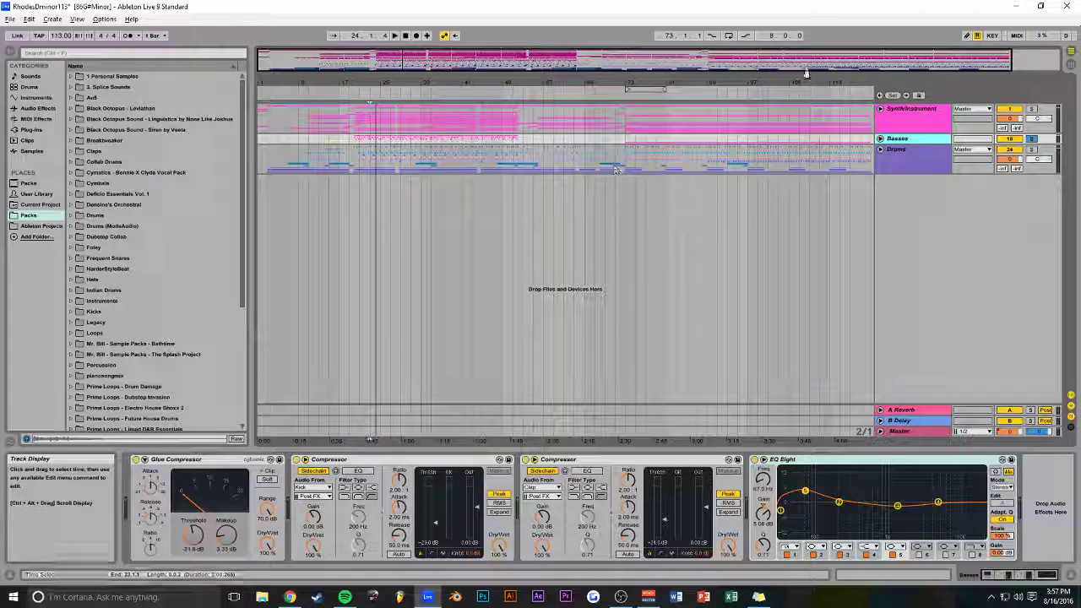
pyautogui.moveTo(842, 59); pyautogui.dragTo(479, 61)
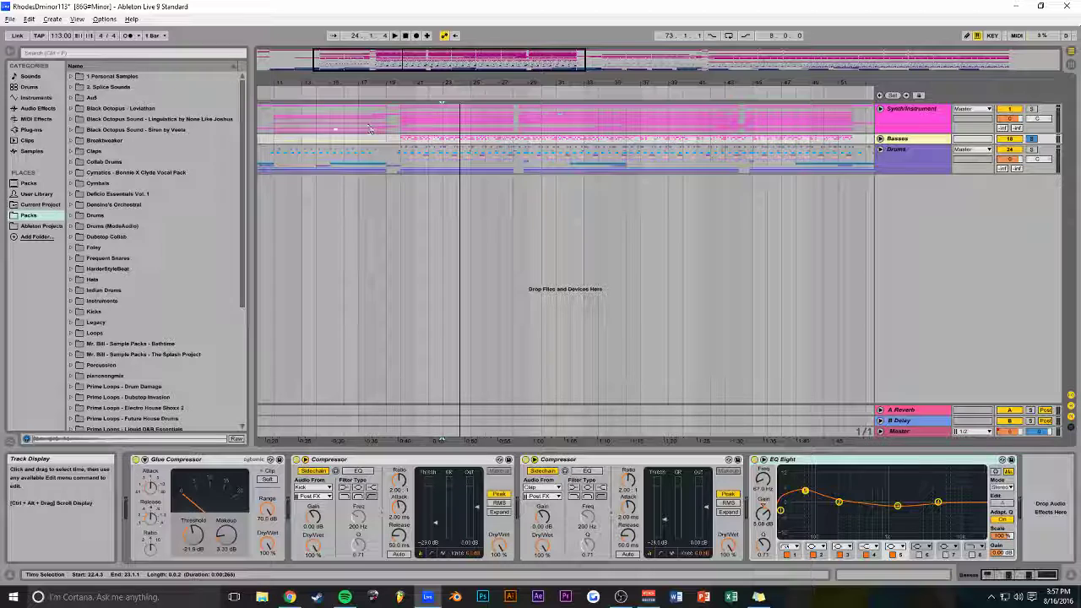
pyautogui.click(272, 113)
pyautogui.press('space')
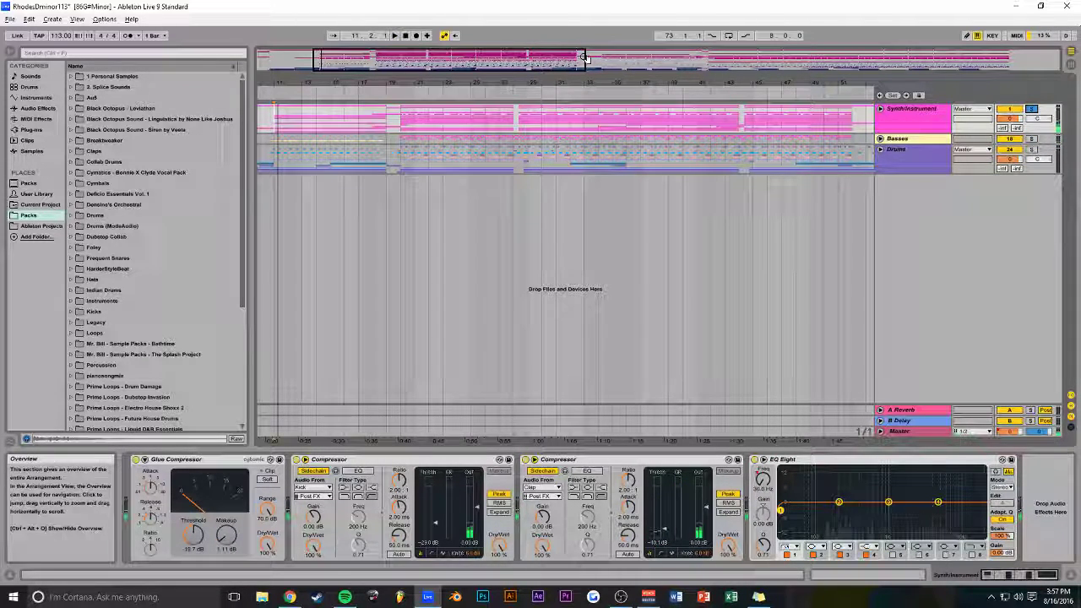
pyautogui.moveTo(584, 57); pyautogui.dragTo(377, 57)
pyautogui.click(880, 108)
pyautogui.scroll(-1, 627, 193)
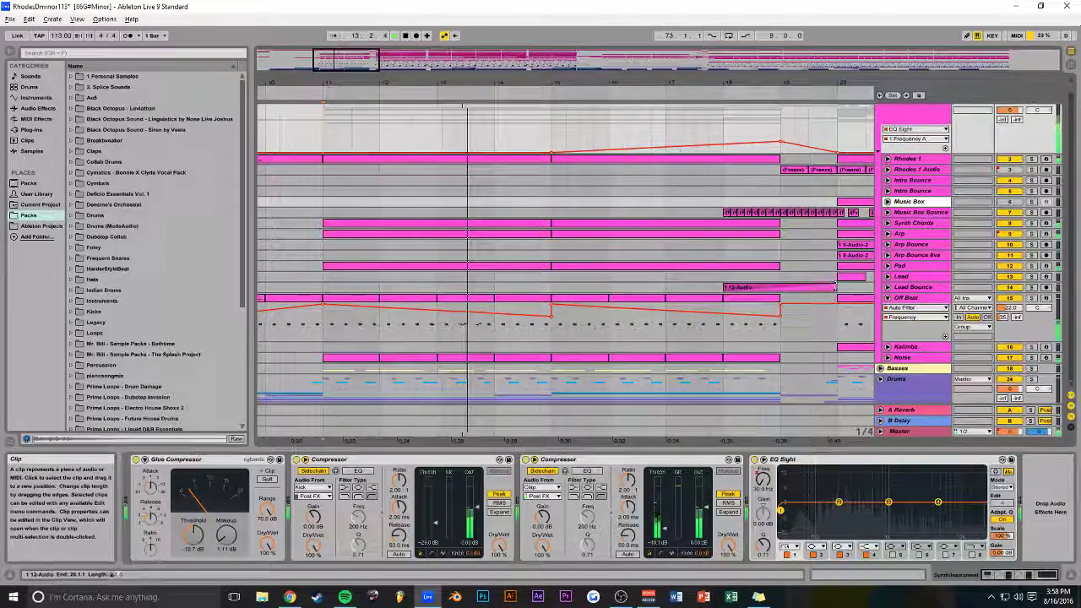
# Open the Noise track's Serum editor, play the track soloed from bar 11, and close the editor.
pyautogui.click(901, 359)
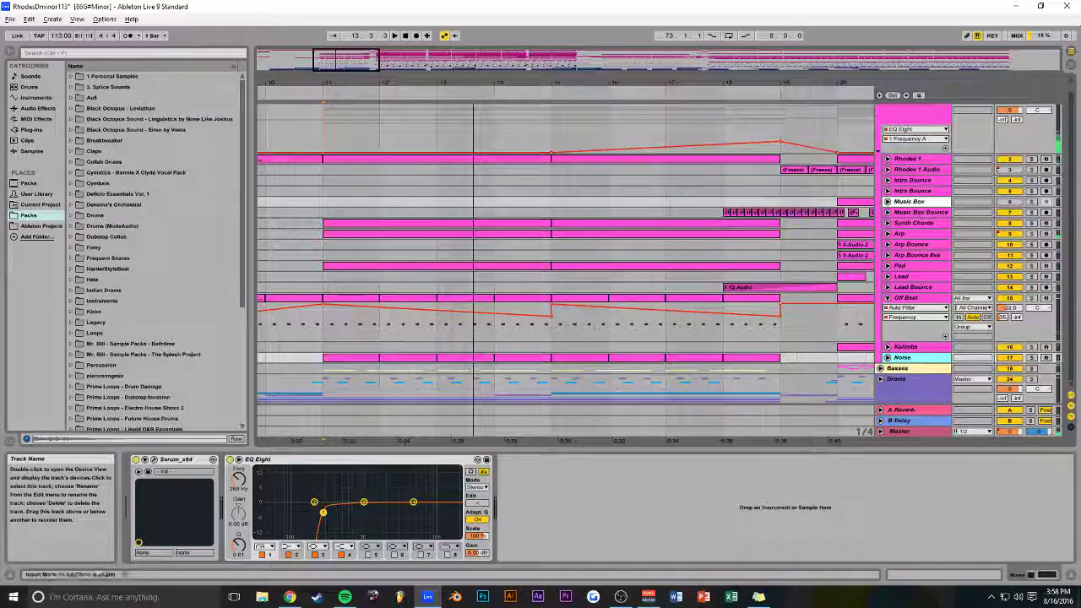
pyautogui.click(154, 461)
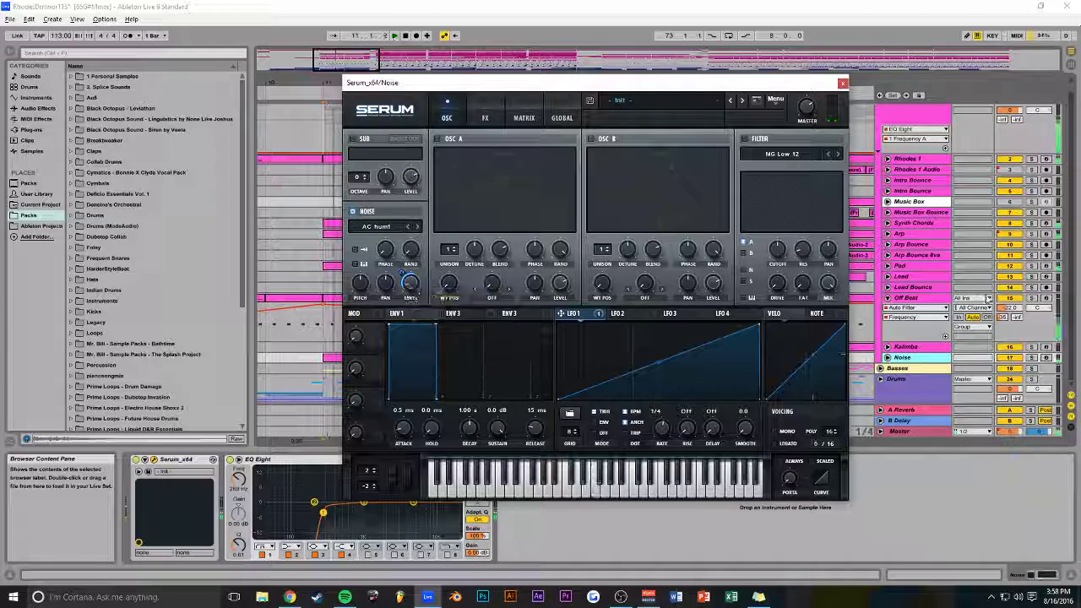
pyautogui.click(1032, 358)
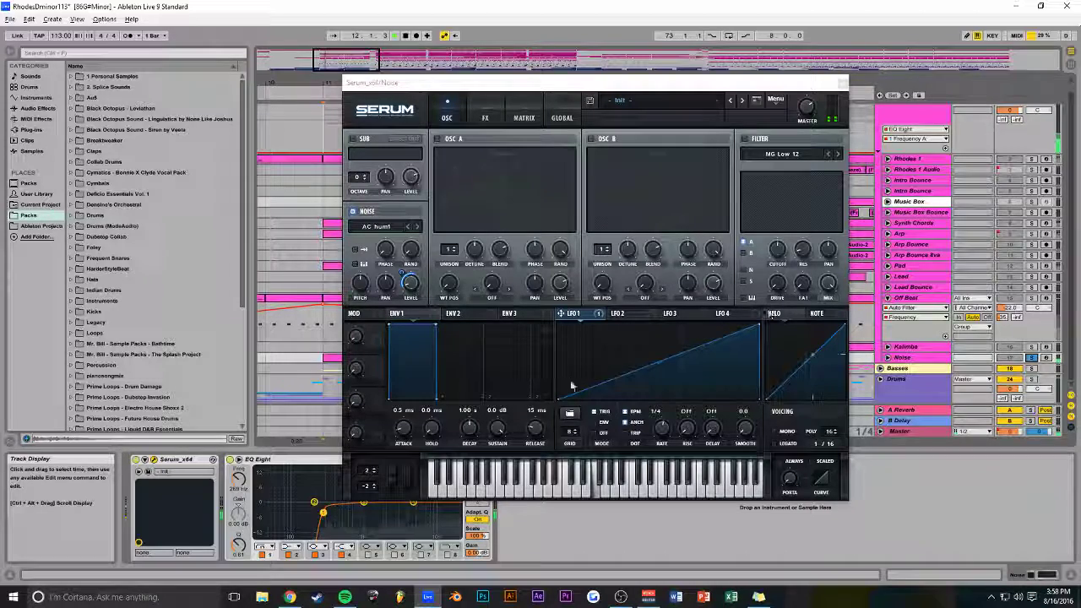
pyautogui.press('space')
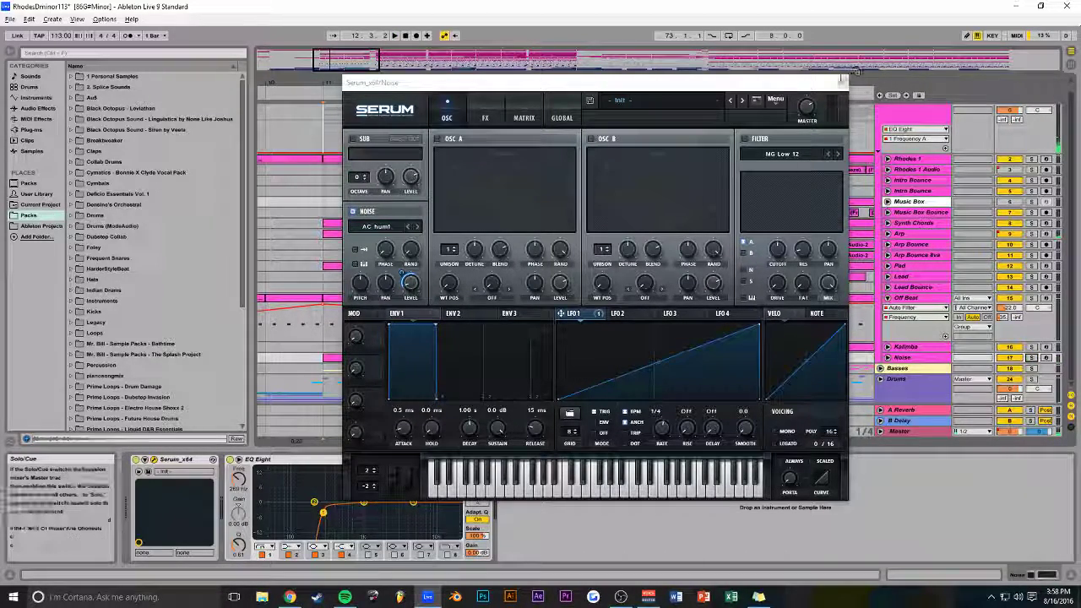
pyautogui.click(840, 82)
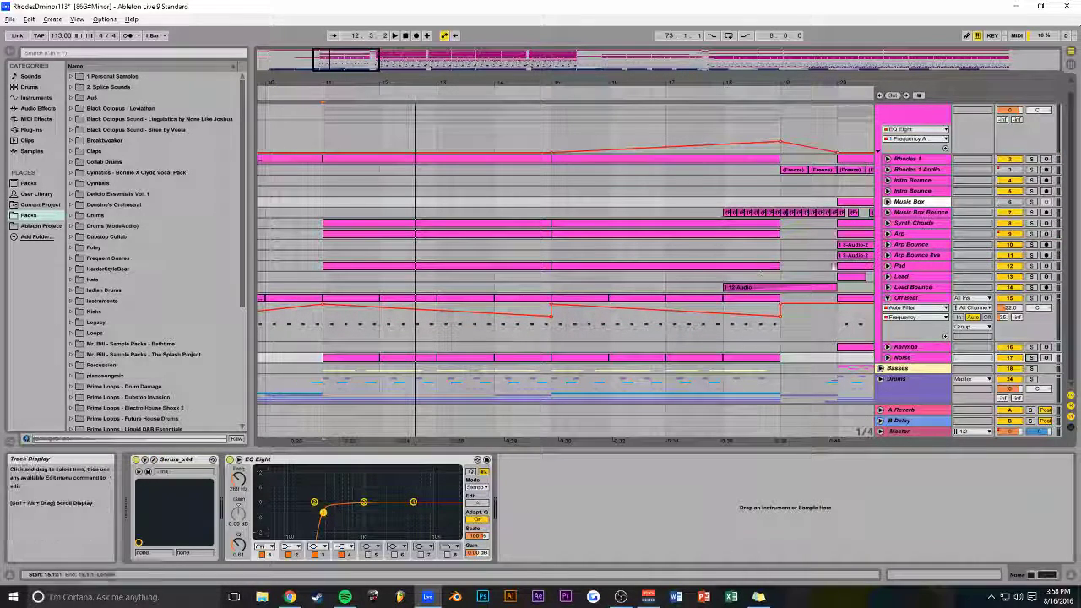
# Open the Pad track's Lounge Lizard editor, play the track soloed from bar 11, close the editor, and unfold the track's MIDI clips.
pyautogui.click(902, 266)
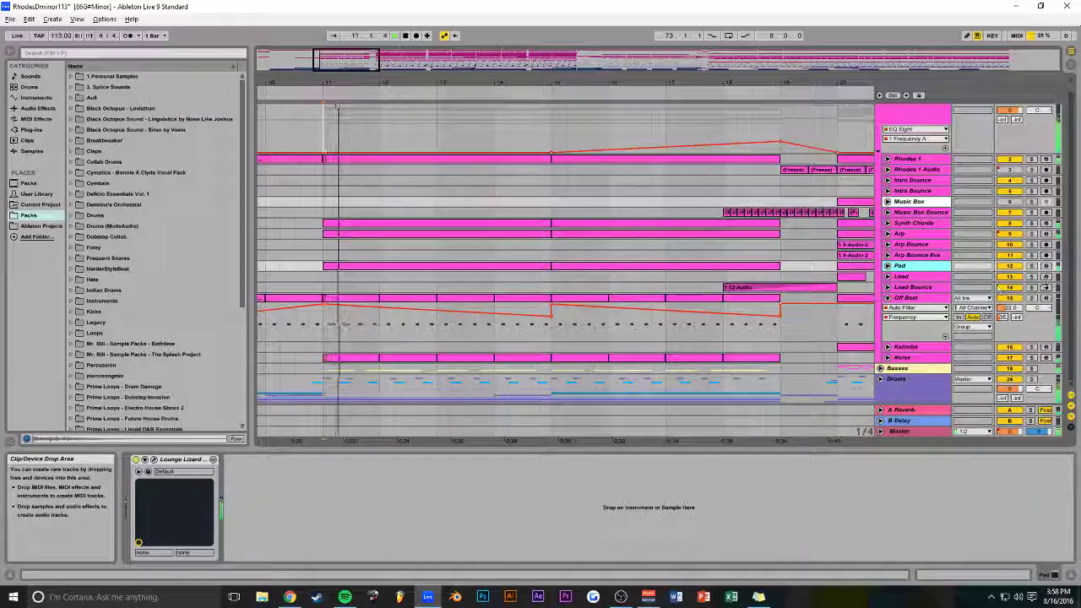
pyautogui.click(153, 459)
pyautogui.moveTo(500, 141); pyautogui.dragTo(526, 311)
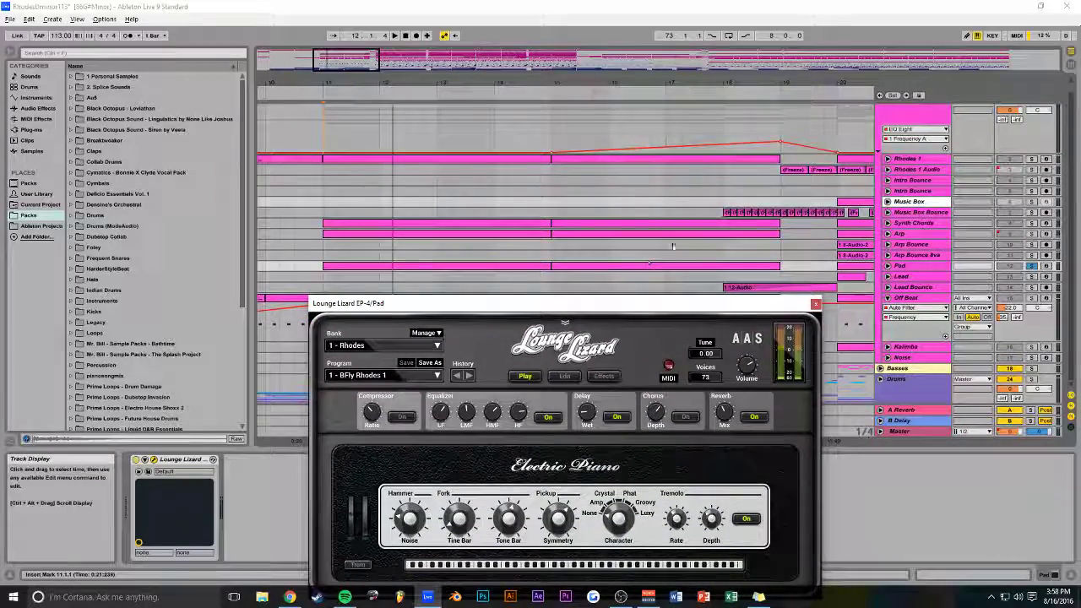
pyautogui.press('space')
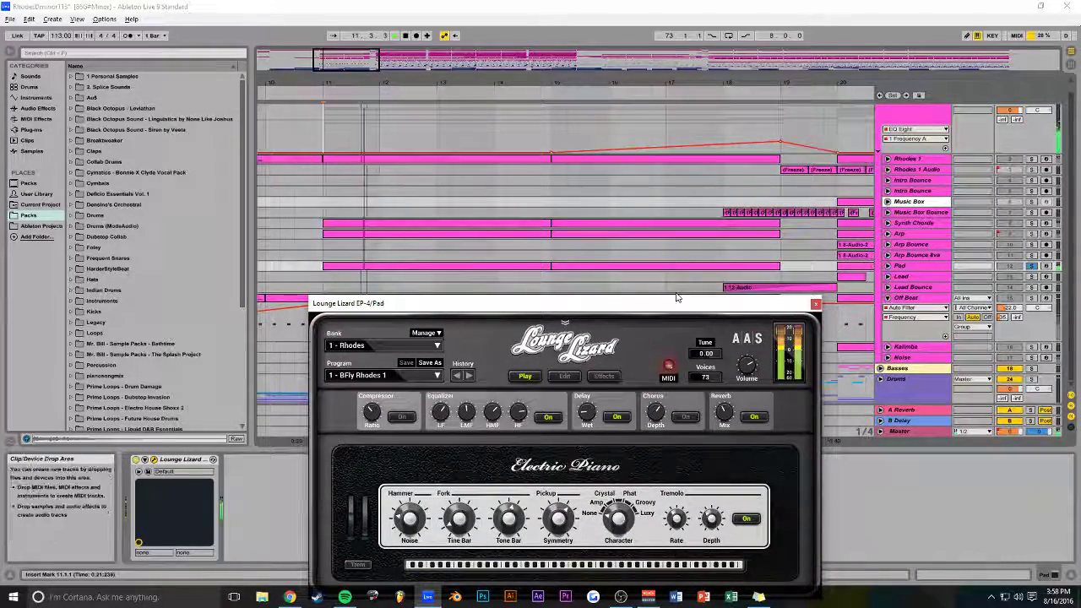
pyautogui.moveTo(654, 307); pyautogui.dragTo(643, 300)
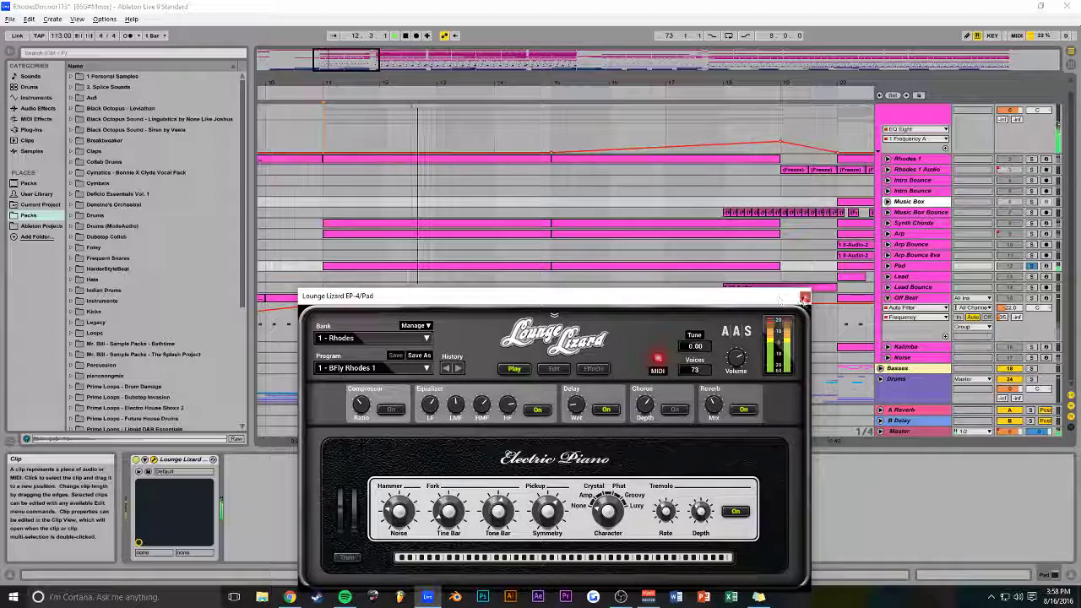
pyautogui.click(804, 298)
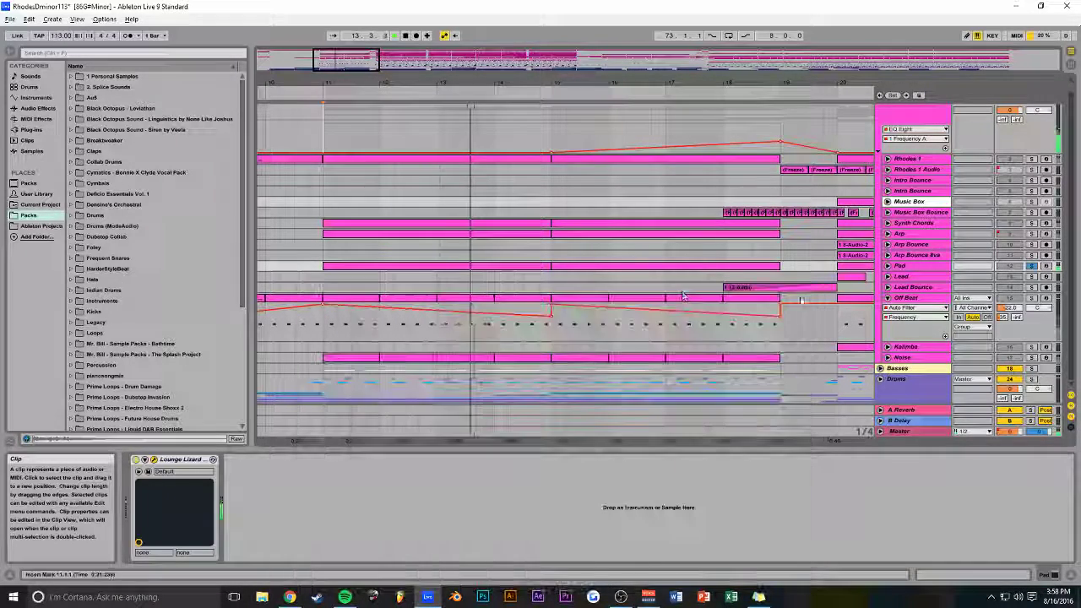
pyautogui.click(887, 266)
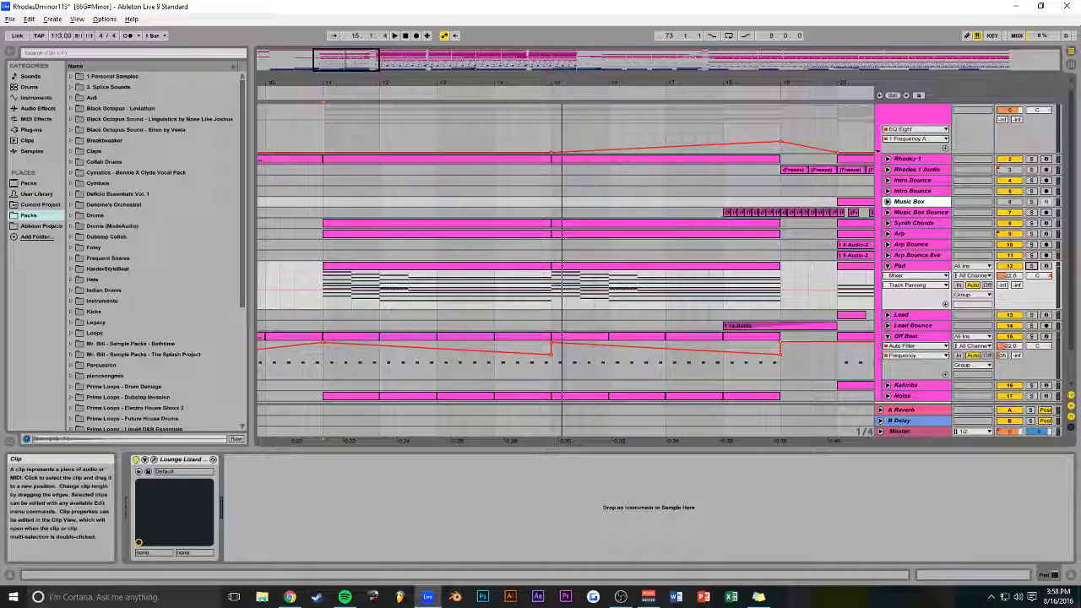
# Play the Rhodes 1 track soloed from bar 11, and turn its solo off.
pyautogui.scroll(1, 914, 163)
pyautogui.click(1031, 158)
pyautogui.press('space')
pyautogui.click(1032, 168)
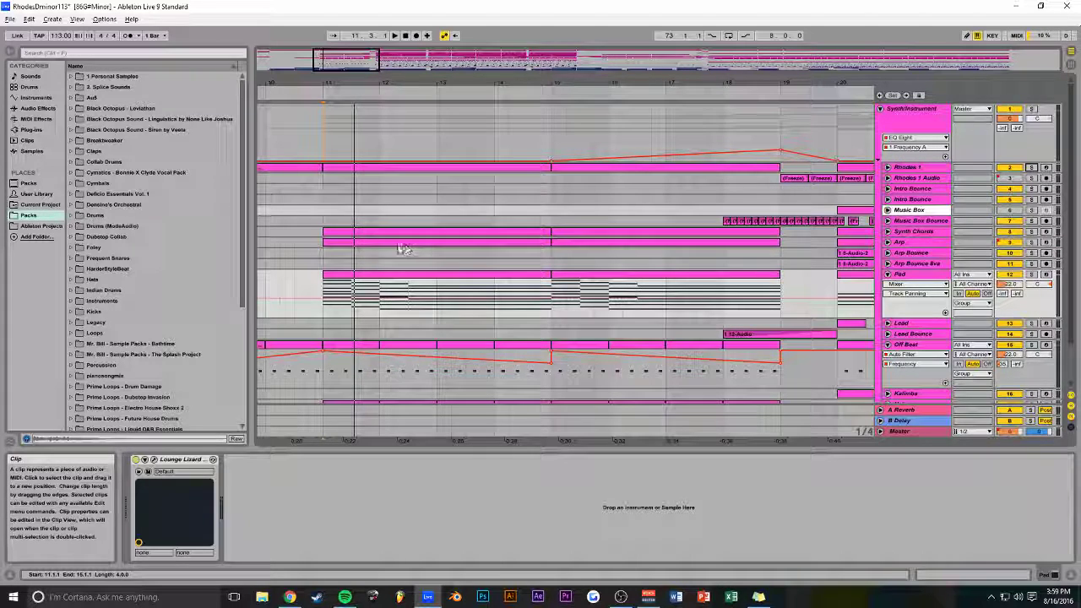
# Fold the Pad track, unfold the Arp track, play it soloed from bar 11, and list the MIDI effects in the browser.
pyautogui.click(887, 274)
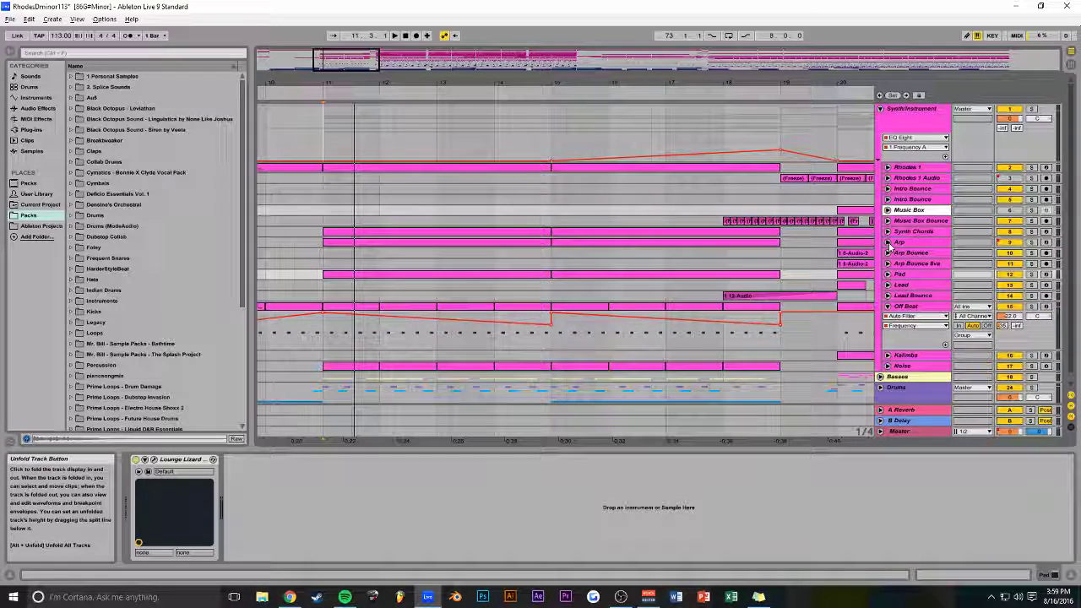
pyautogui.click(887, 242)
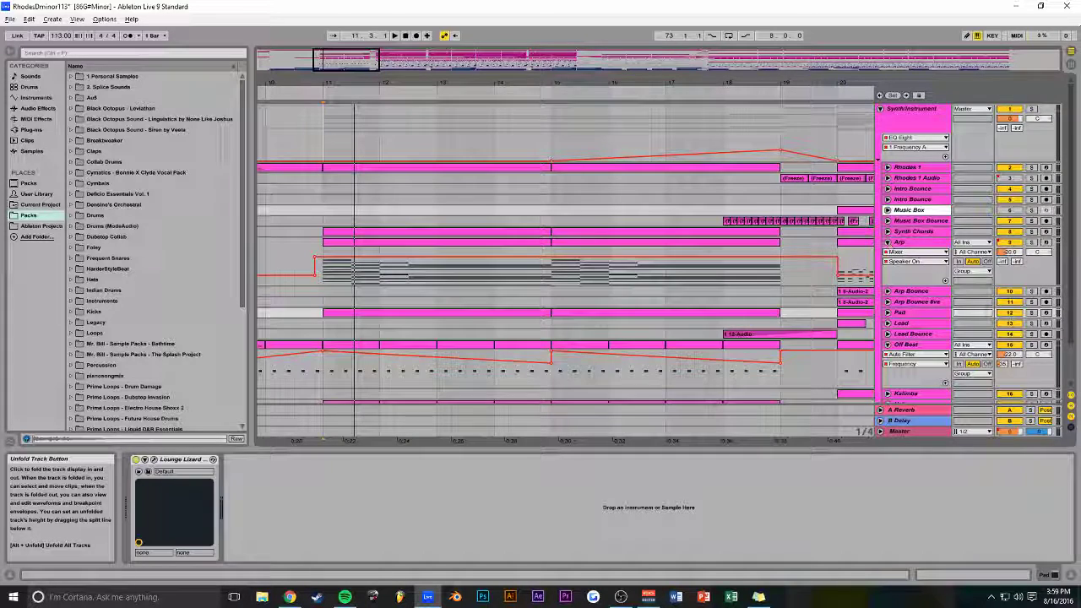
pyautogui.click(920, 244)
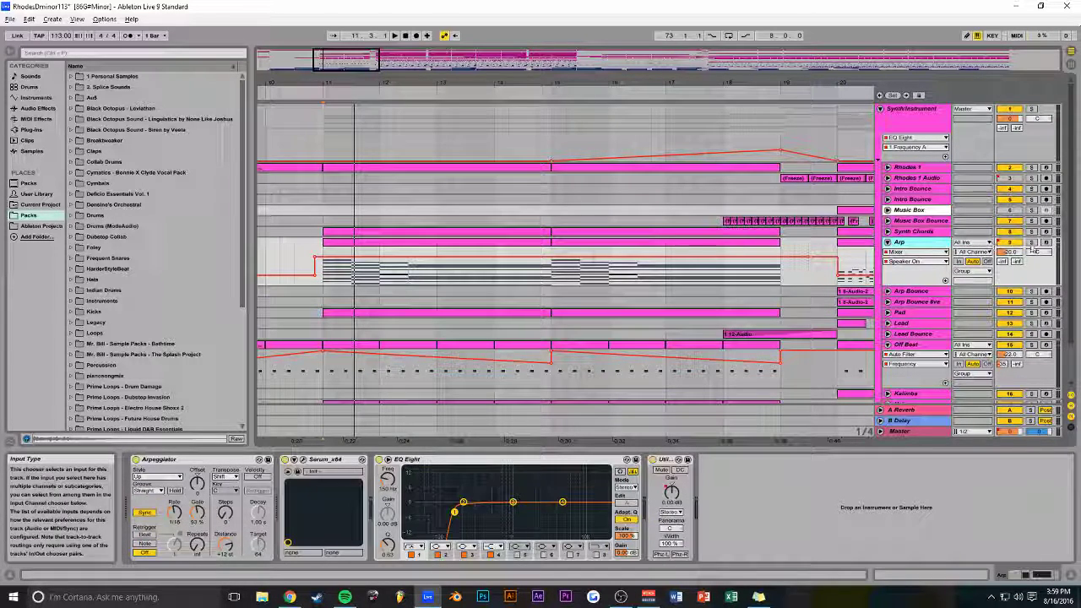
pyautogui.press('space')
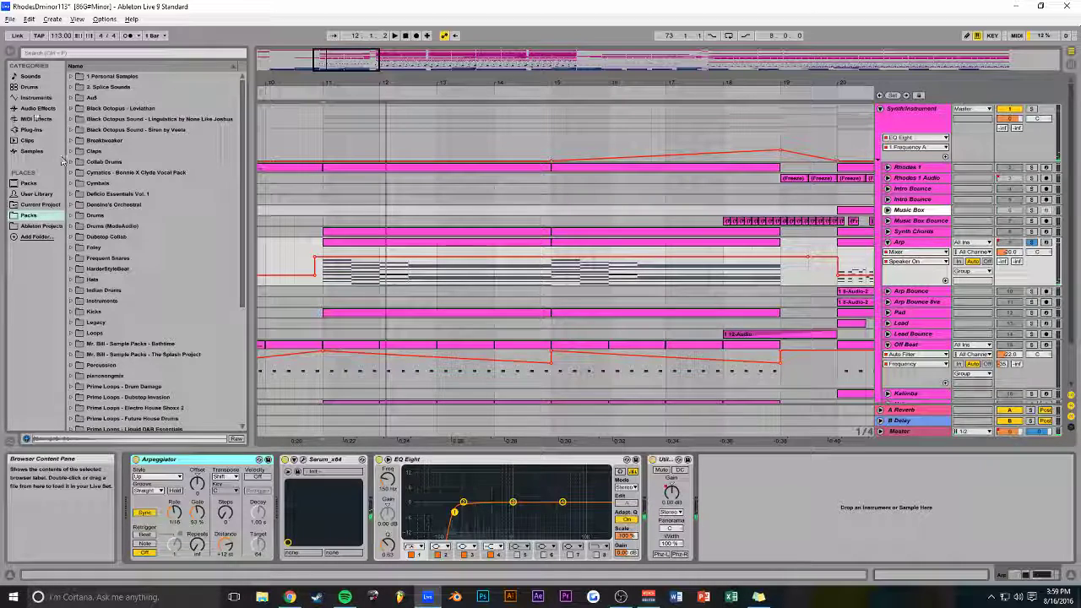
pyautogui.click(32, 121)
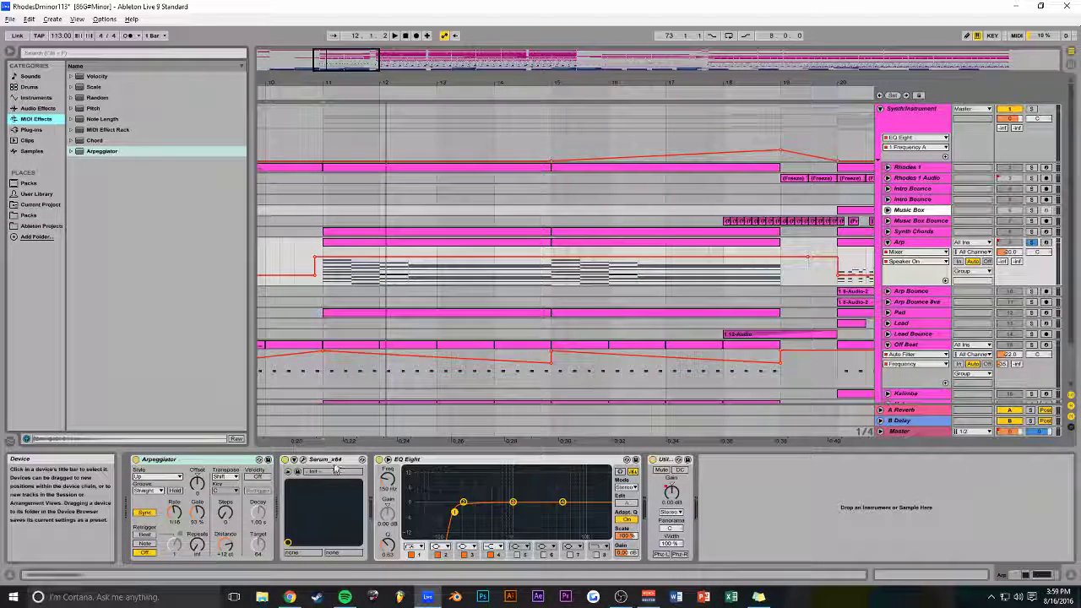
# Open the Arp track's Serum editor, review its effects and oscillator pages, and close the editor.
pyautogui.click(303, 460)
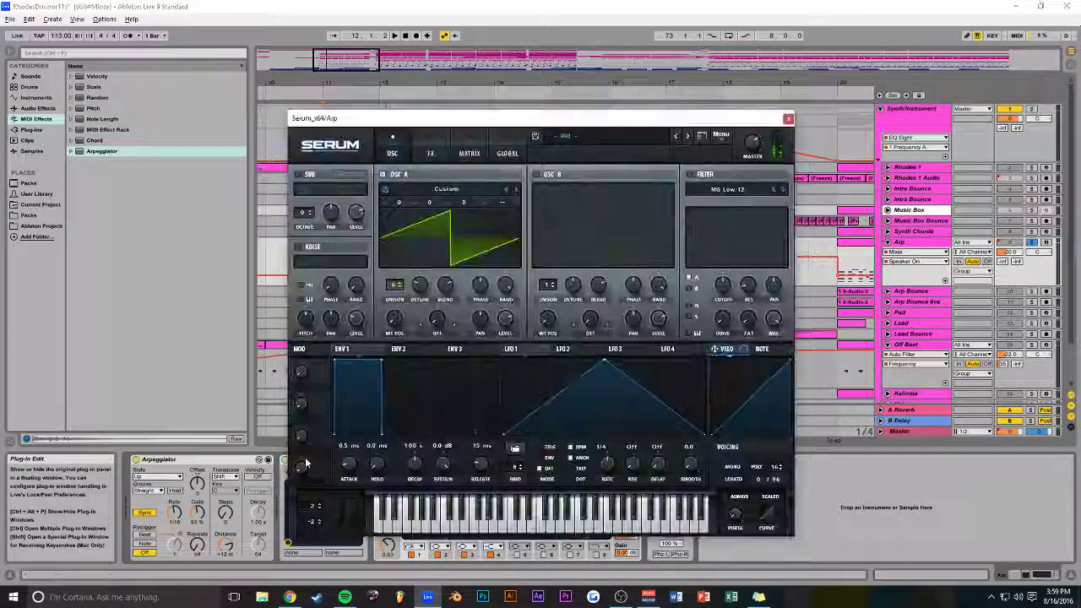
pyautogui.moveTo(543, 114); pyautogui.dragTo(575, 103)
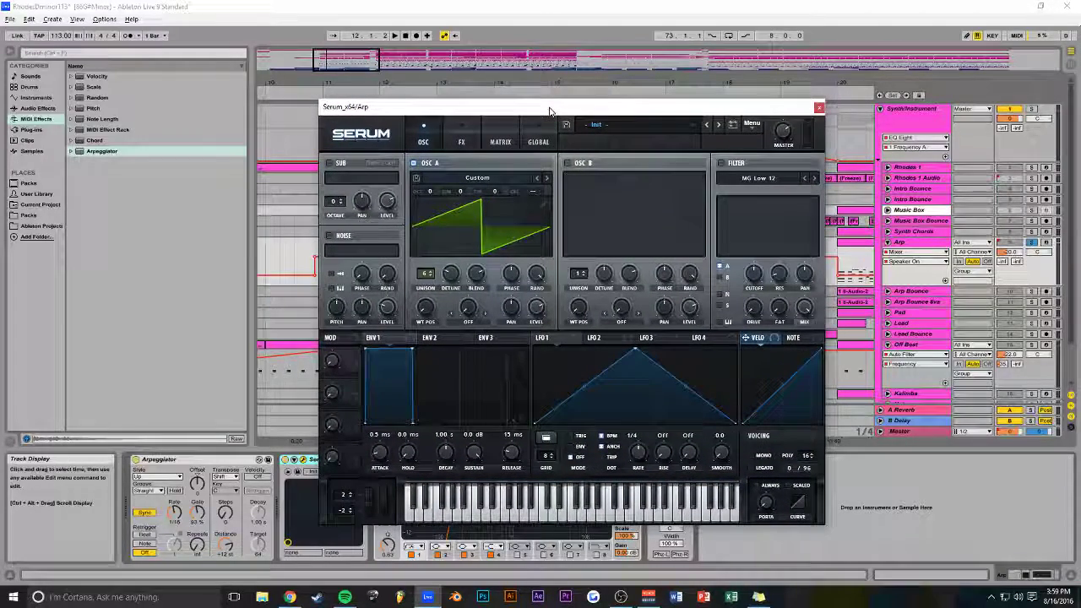
pyautogui.click(462, 141)
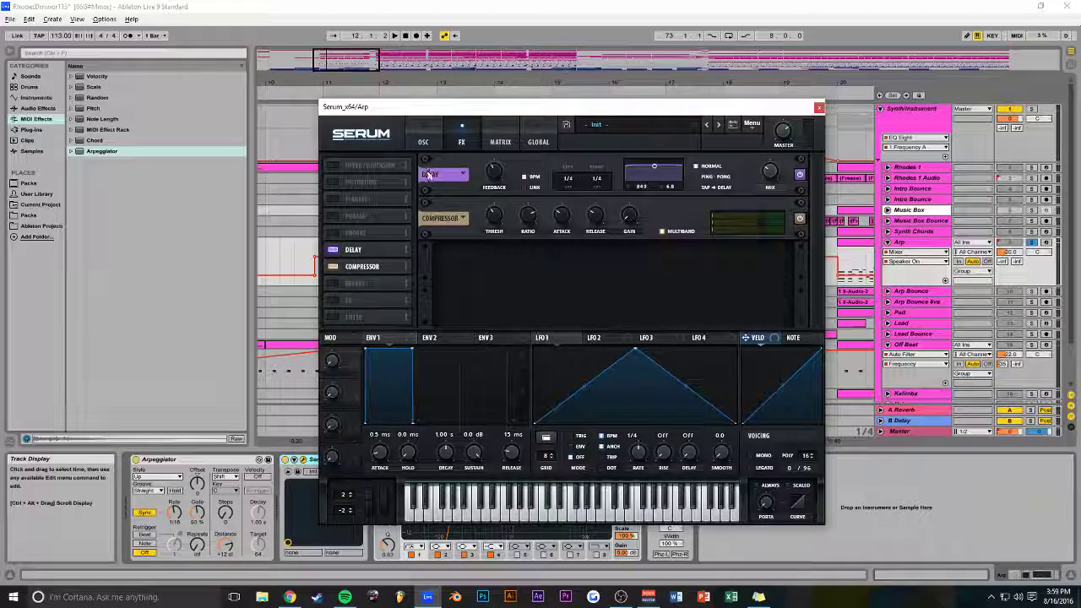
pyautogui.click(431, 139)
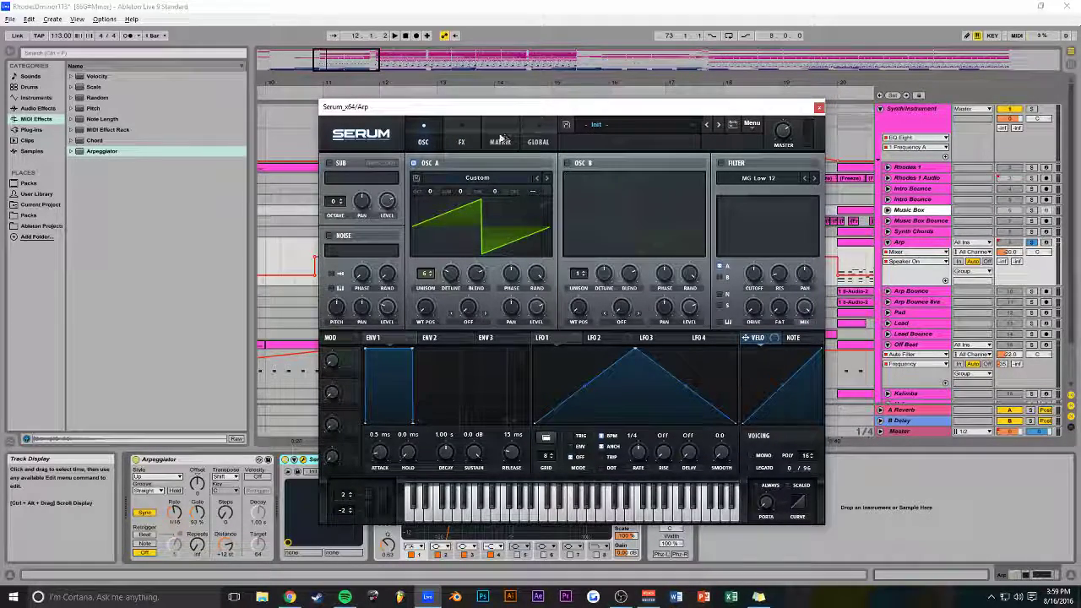
pyautogui.click(817, 108)
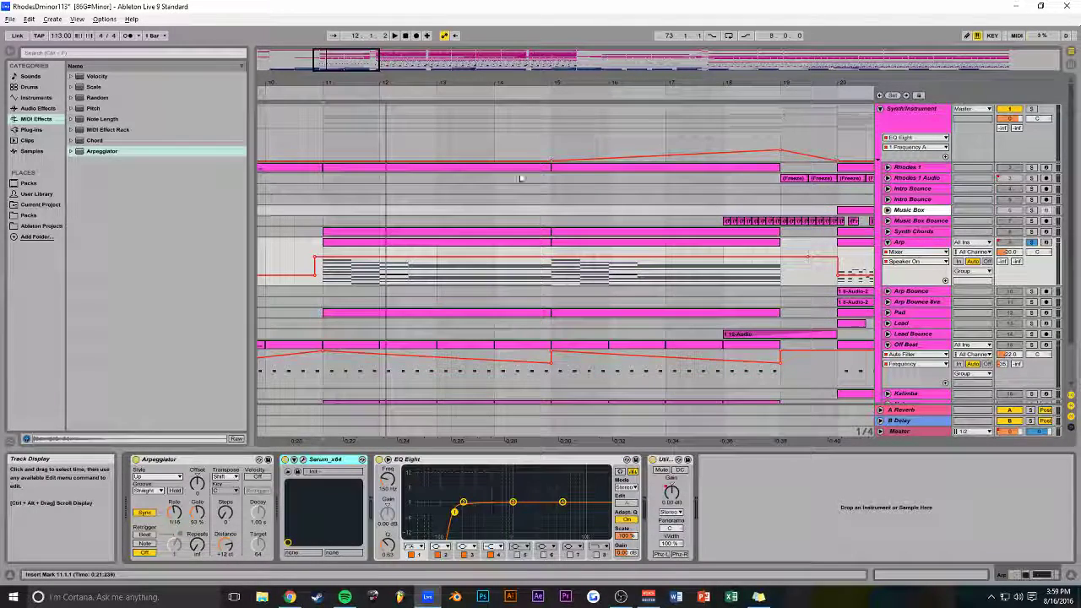
# Enlarge the note editor for the Arp clip at bar 11, play it soloed, shrink the editor, and show the track's devices again.
pyautogui.doubleClick(417, 245)
pyautogui.moveTo(548, 361); pyautogui.dragTo(582, 62)
pyautogui.press('space')
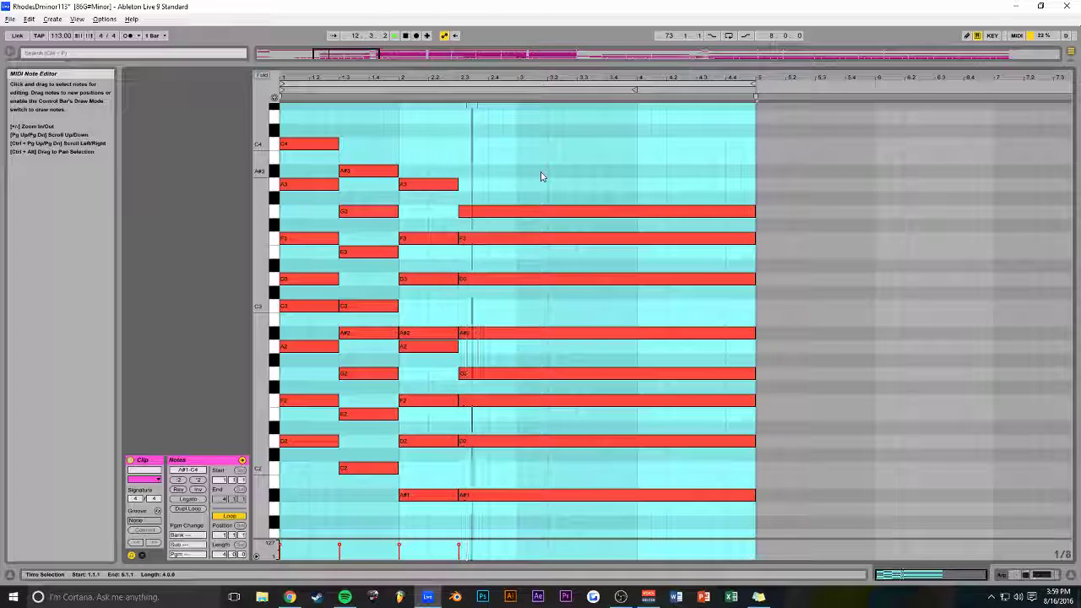
pyautogui.press('space')
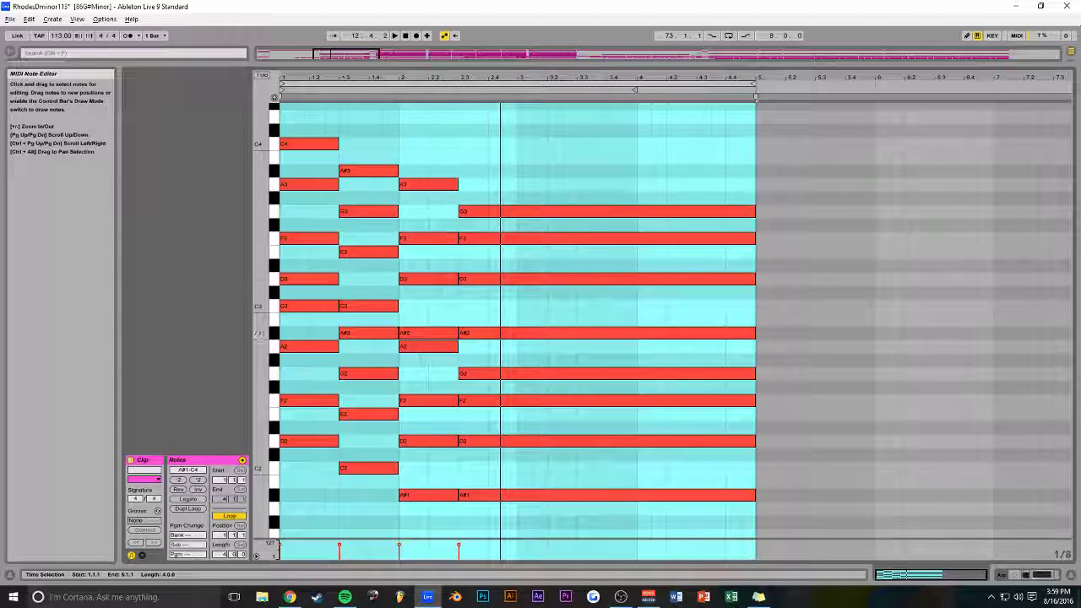
pyautogui.moveTo(680, 68); pyautogui.dragTo(668, 502)
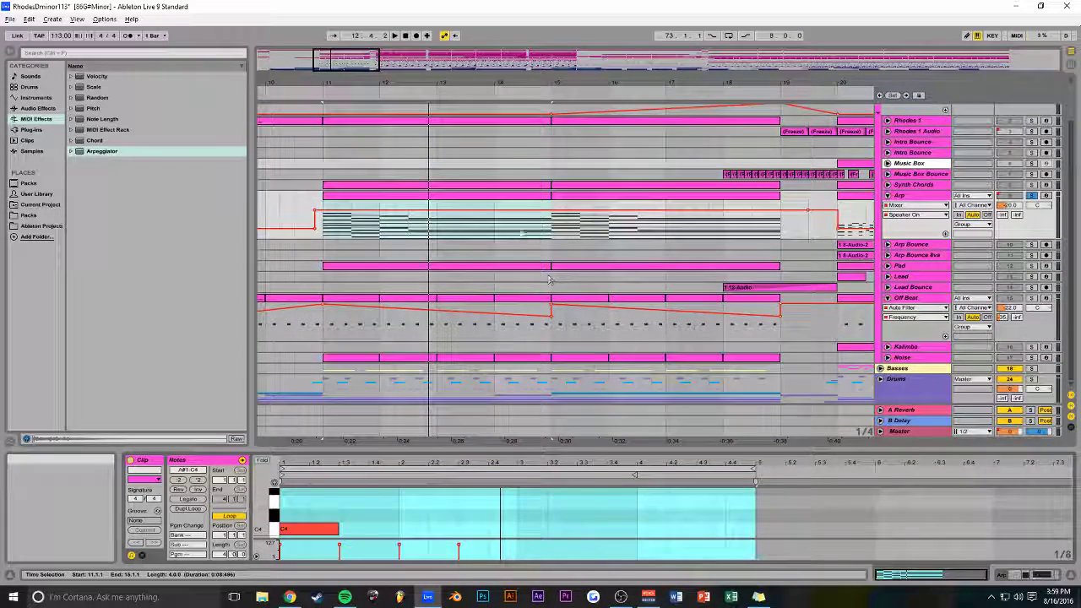
pyautogui.scroll(2, 549, 280)
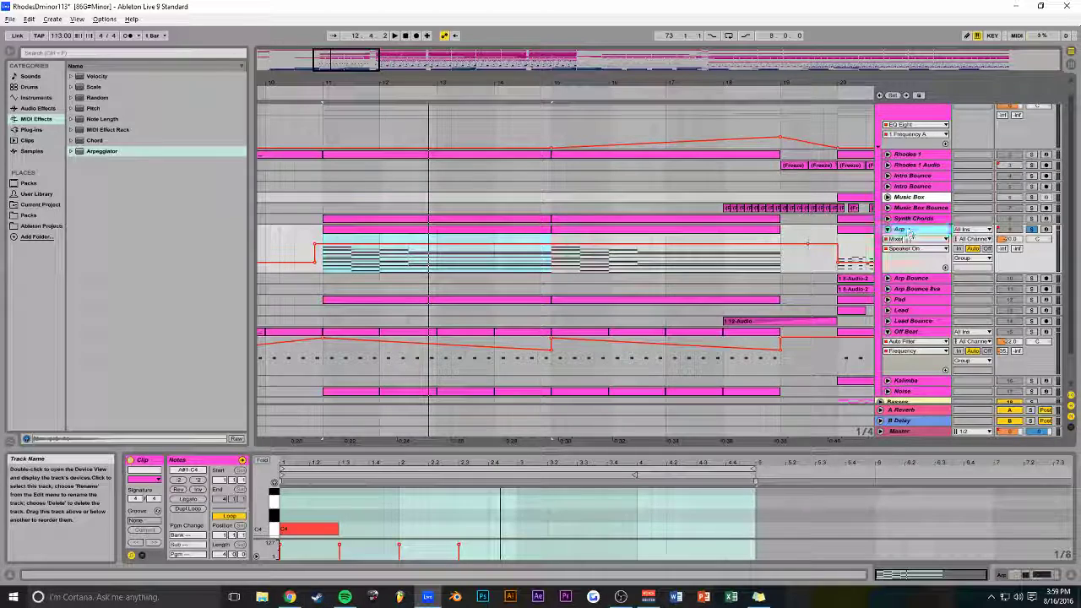
pyautogui.doubleClick(907, 232)
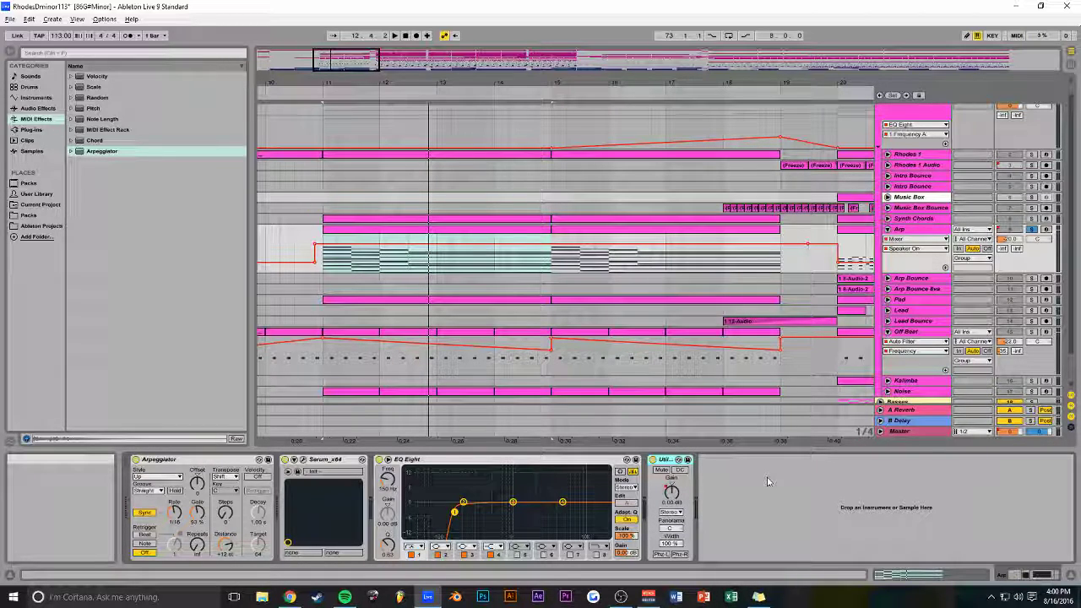
# Fold the Arp track, select the Arp Bounce track, and show bars 9 to 30 of the arrangement.
pyautogui.click(887, 229)
pyautogui.click(913, 229)
pyautogui.click(914, 240)
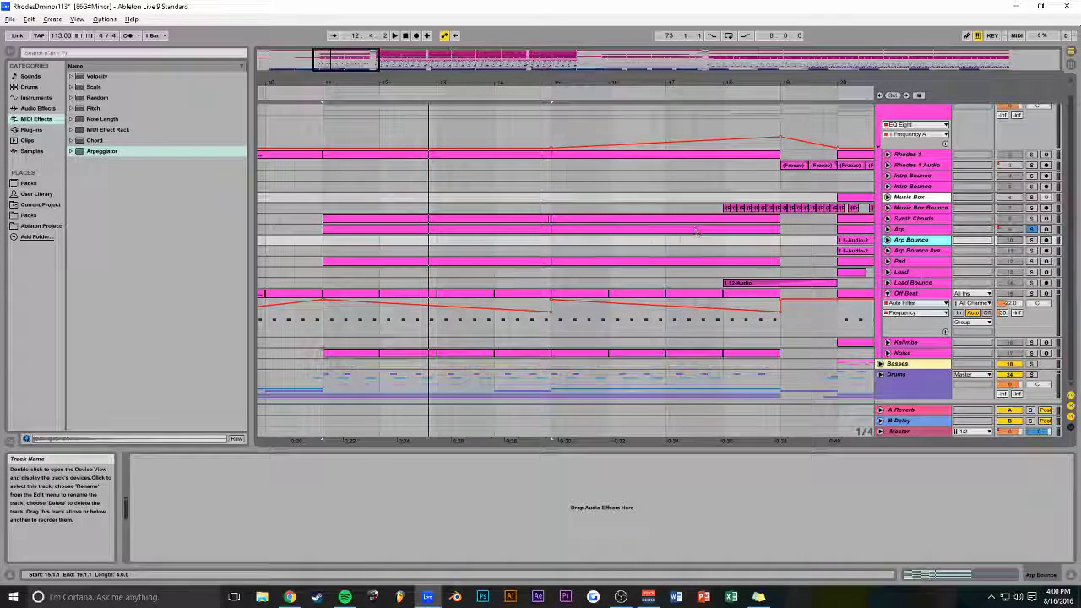
pyautogui.moveTo(430, 82); pyautogui.dragTo(386, 41)
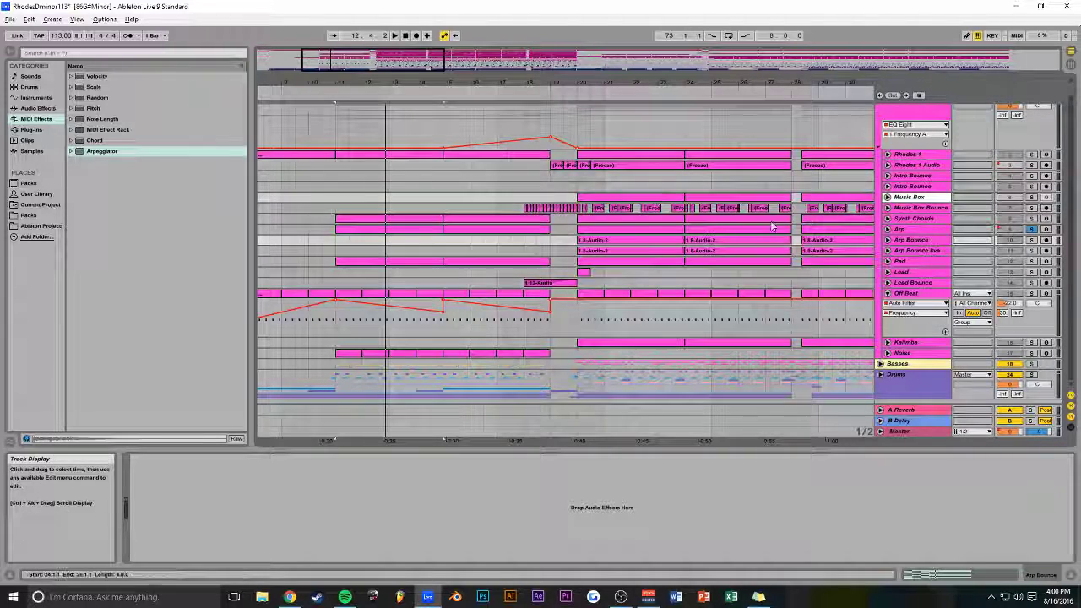
# Unfold the Synth Chords track, show its devices, and play it soloed from bar 11.
pyautogui.click(887, 219)
pyautogui.click(913, 219)
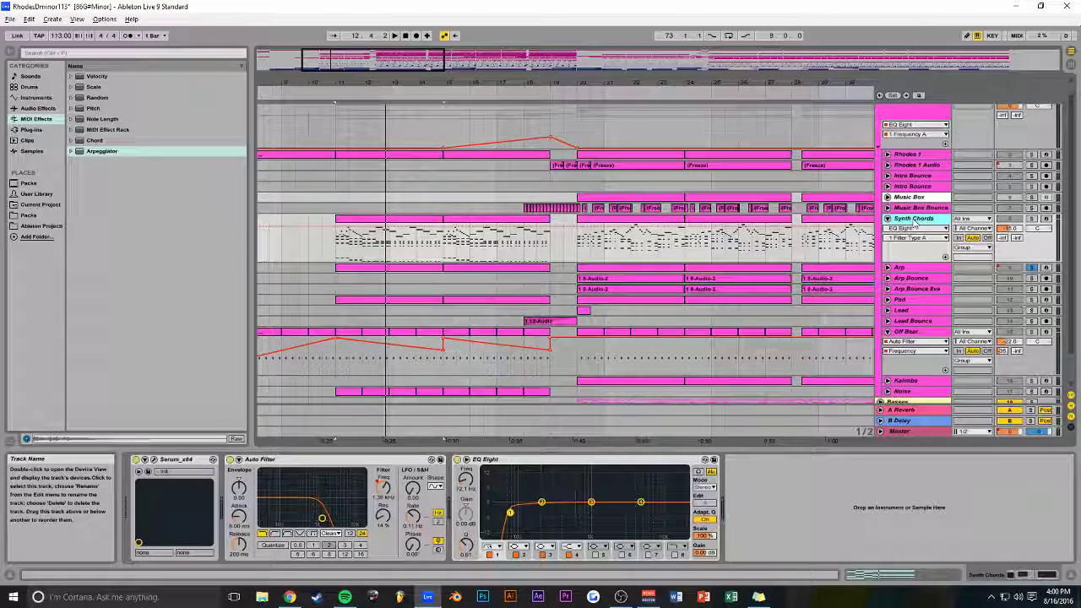
pyautogui.click(1031, 219)
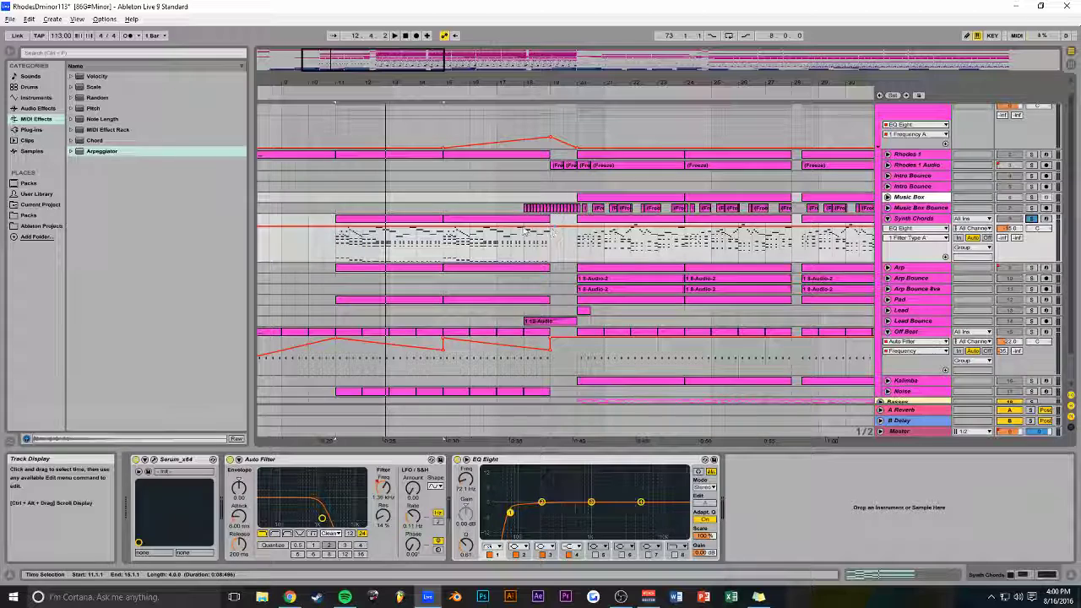
pyautogui.press('space')
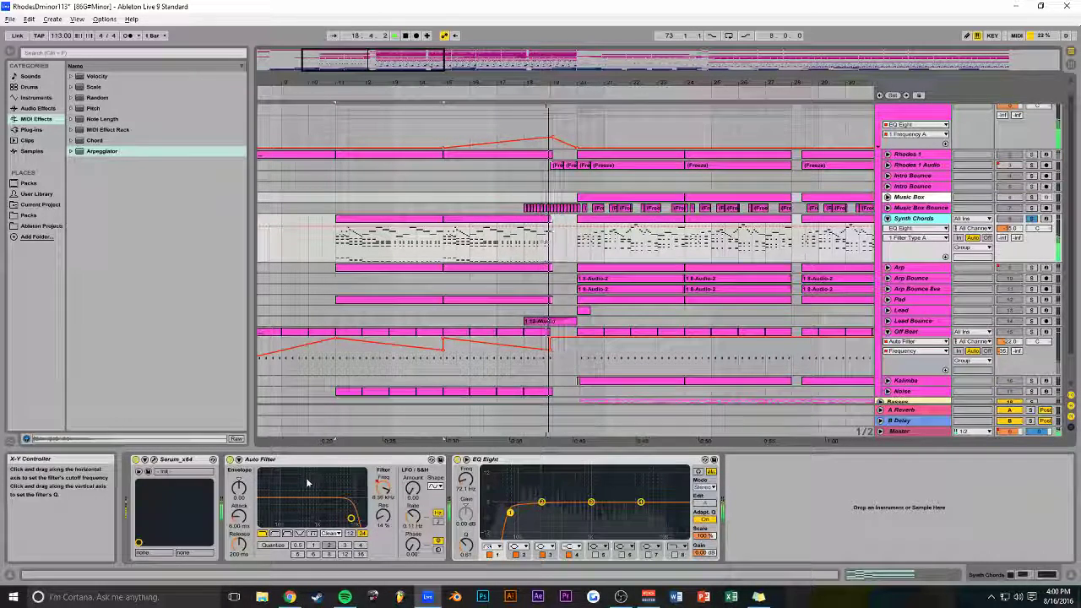
# Turn off the Synth Chords solo and play the arrangement from bar 11.
pyautogui.click(1030, 218)
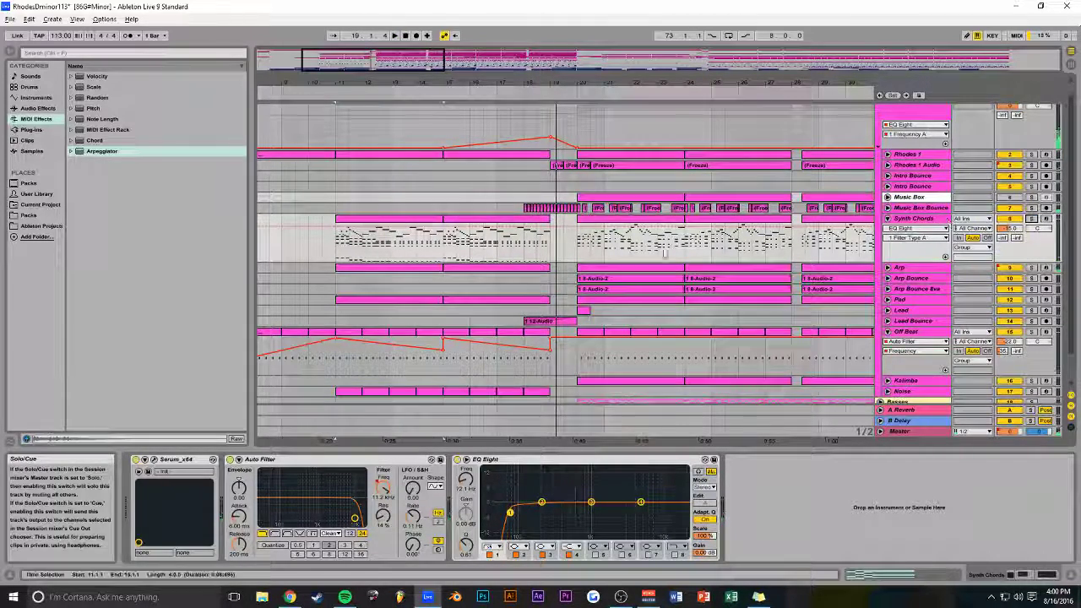
pyautogui.click(336, 198)
pyautogui.click(336, 201)
pyautogui.press('space')
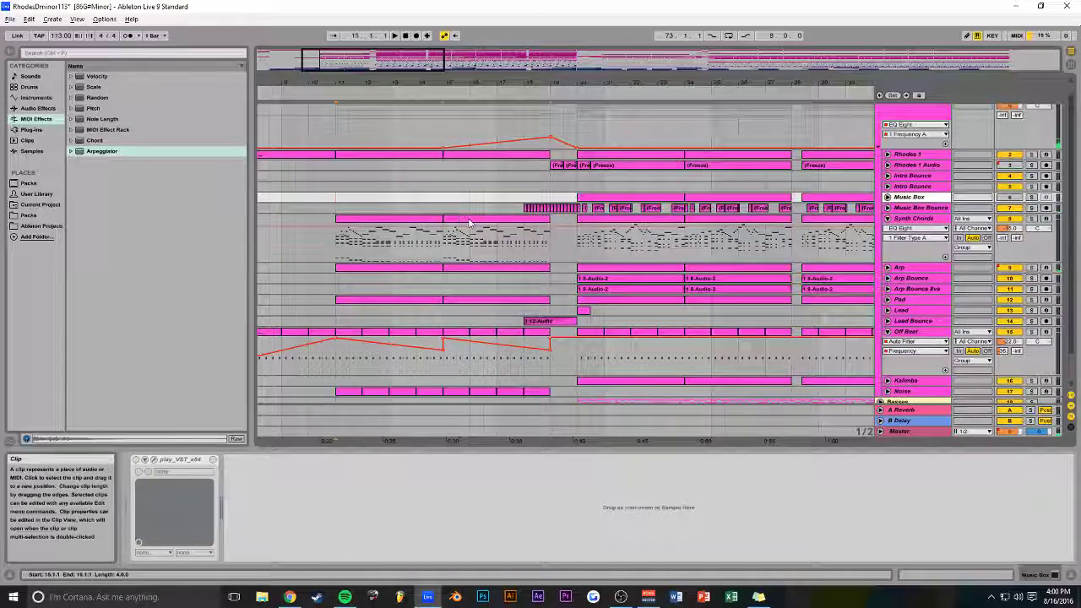
# Bypass the EQ Eight on the Synth Chords track and play the track soloed from bar 15.
pyautogui.click(444, 231)
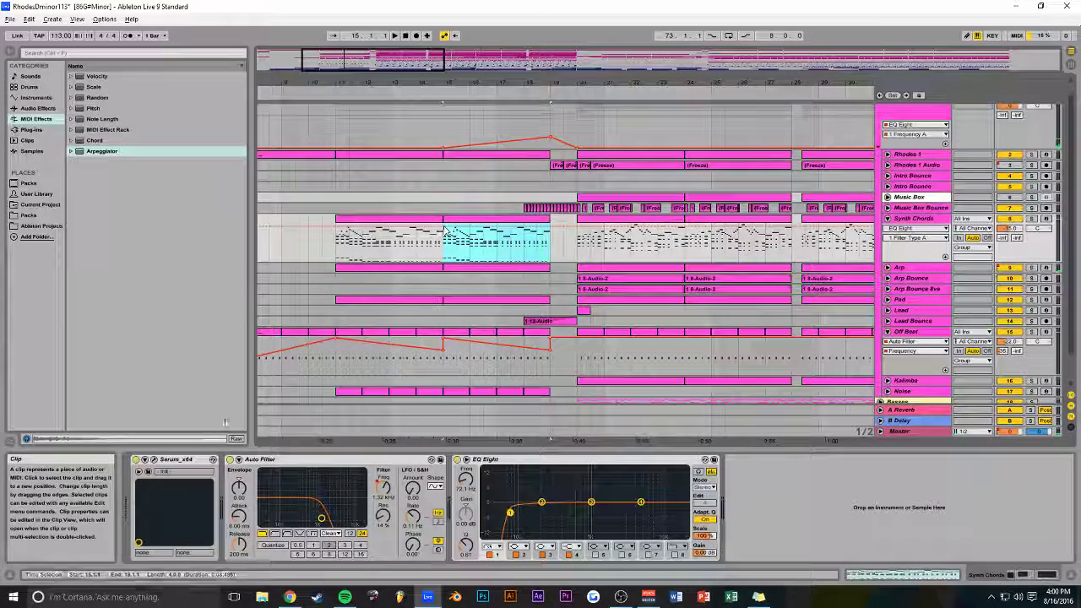
pyautogui.click(513, 461)
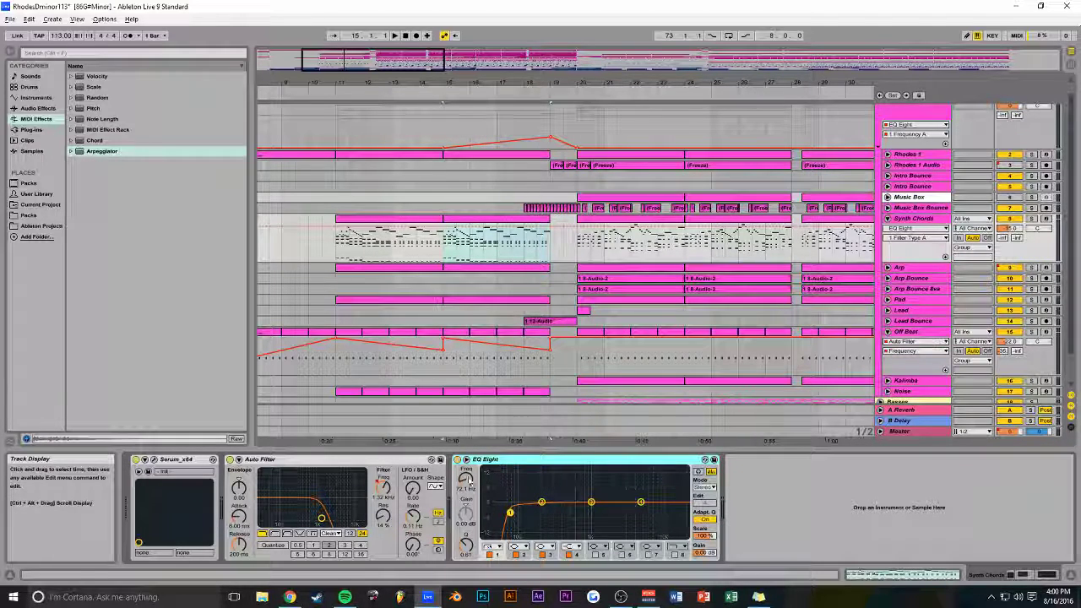
pyautogui.click(1031, 219)
pyautogui.press('space')
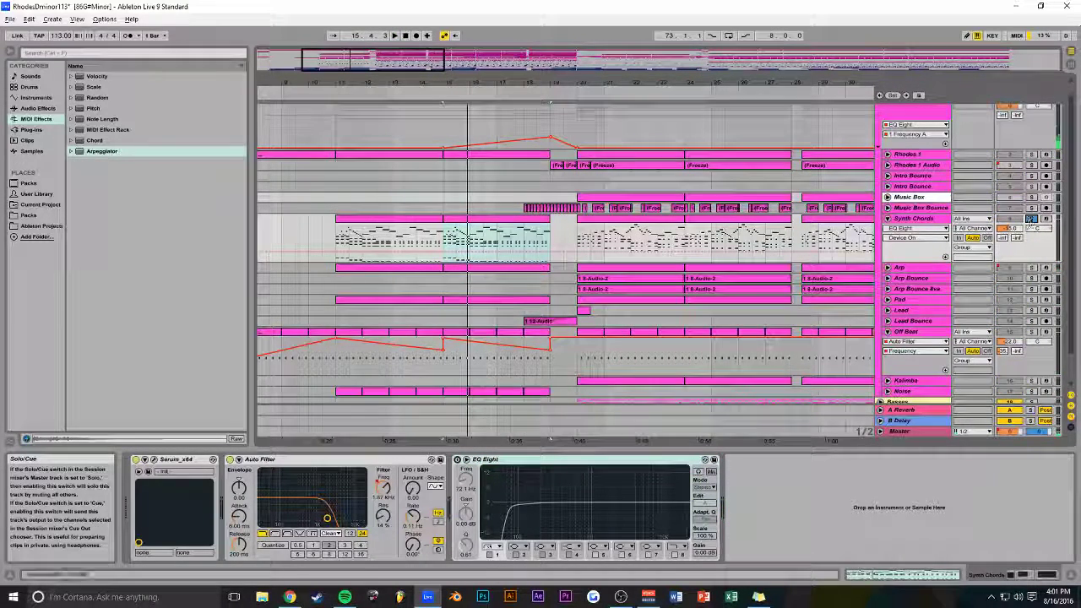
# Unfold the Rhodes 1 track to compare its MIDI clips with those of the Synth Chords track.
pyautogui.scroll(-1, 783, 283)
pyautogui.scroll(-2, 784, 283)
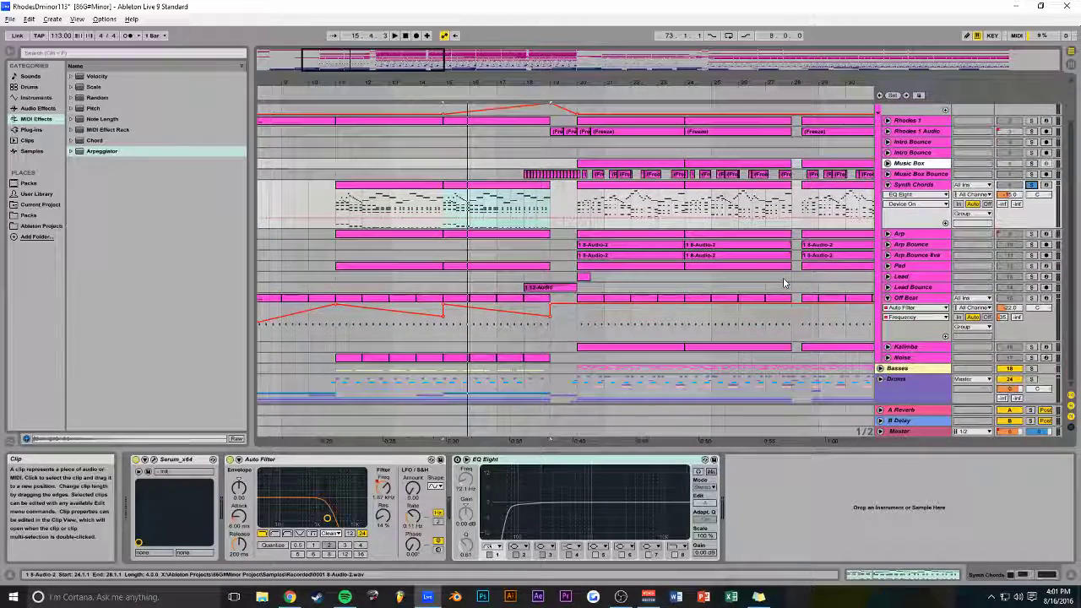
pyautogui.scroll(4, 470, 232)
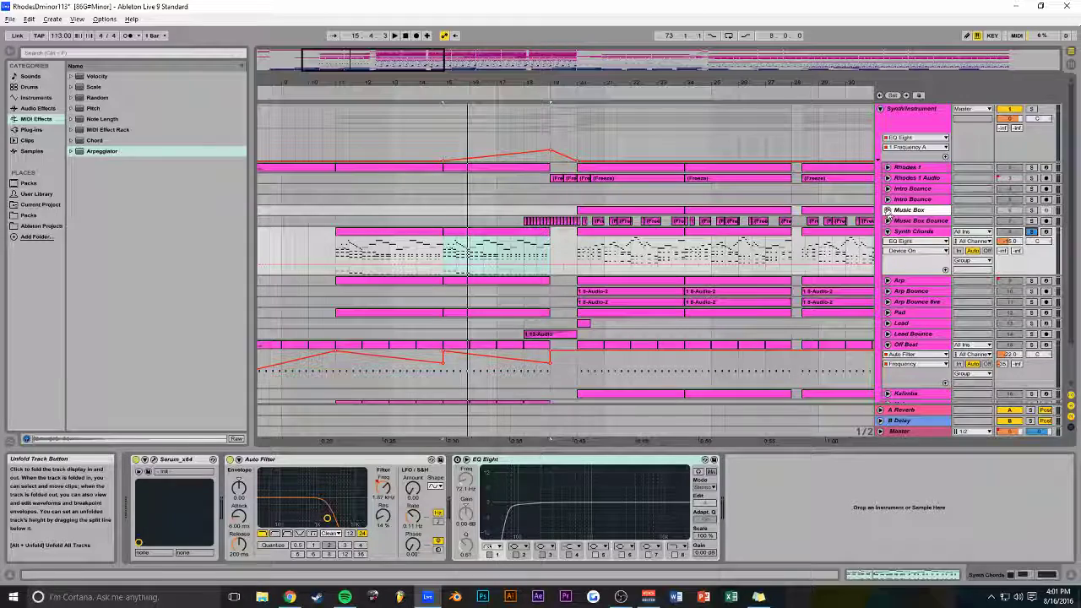
pyautogui.click(887, 167)
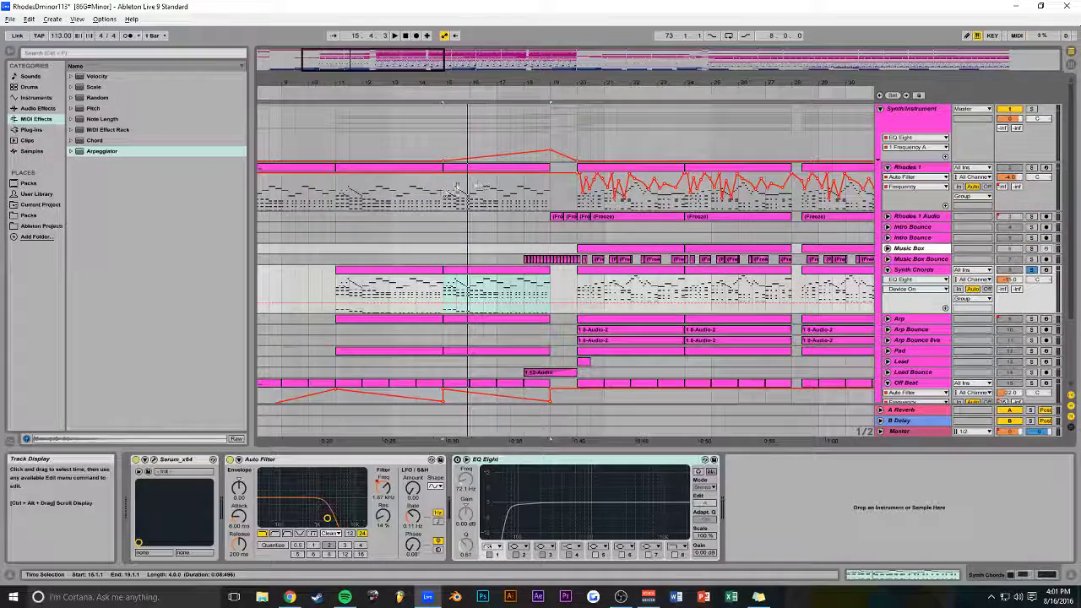
pyautogui.scroll(-3, 384, 143)
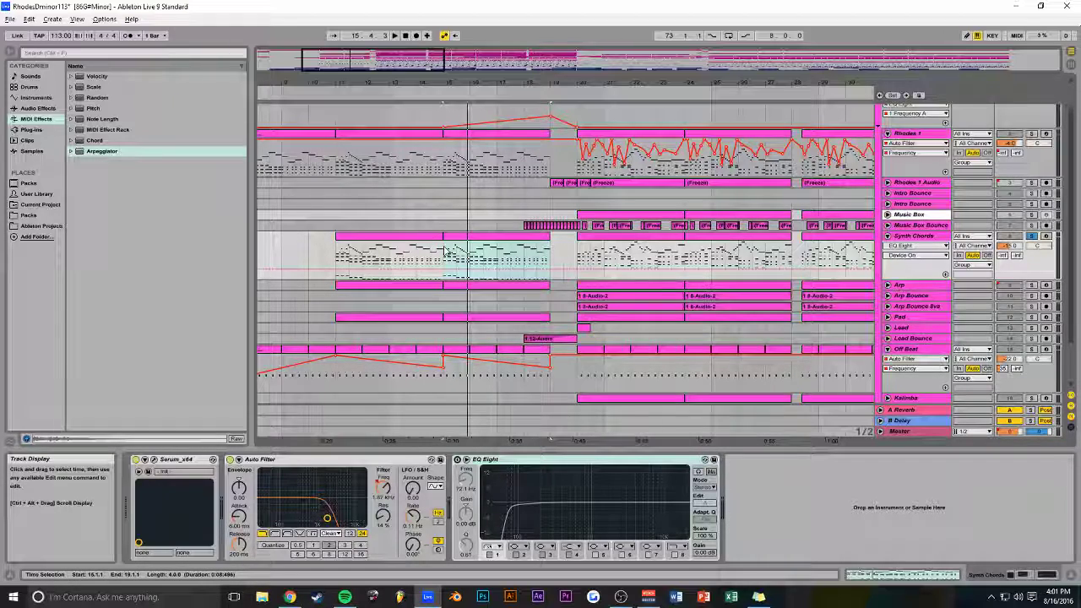
# Open the Synth Chords clip at bar 15 in an enlarged note editor and view its lower notes.
pyautogui.doubleClick(497, 239)
pyautogui.moveTo(538, 448); pyautogui.dragTo(594, 133)
pyautogui.scroll(-5, 317, 262)
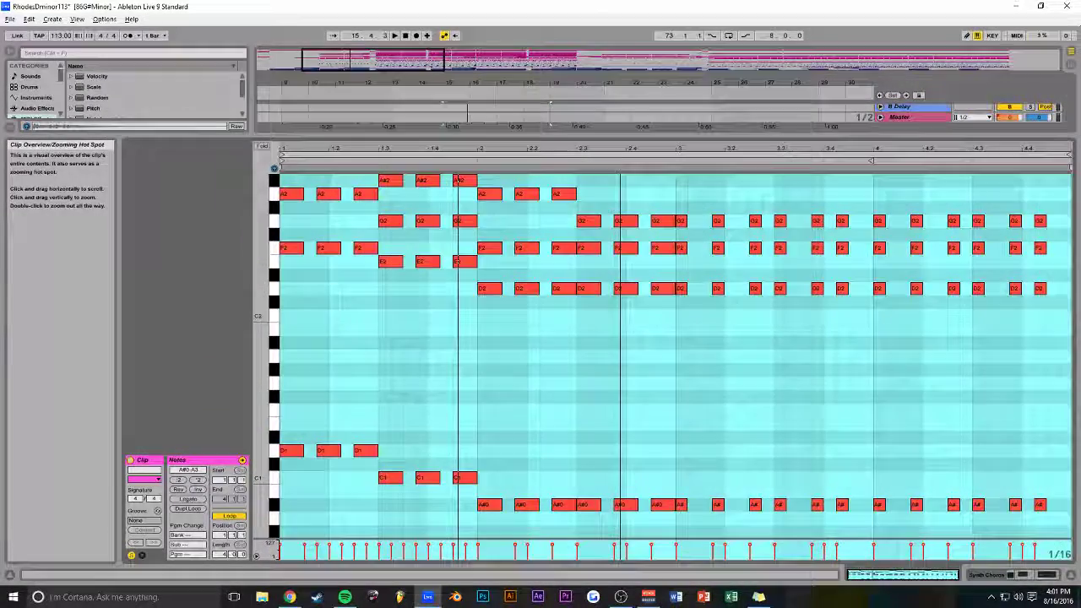
# Try copying the clip's lowest line of notes up one octave, and delete the copies.
pyautogui.scroll(-3, 442, 386)
pyautogui.scroll(4, 441, 386)
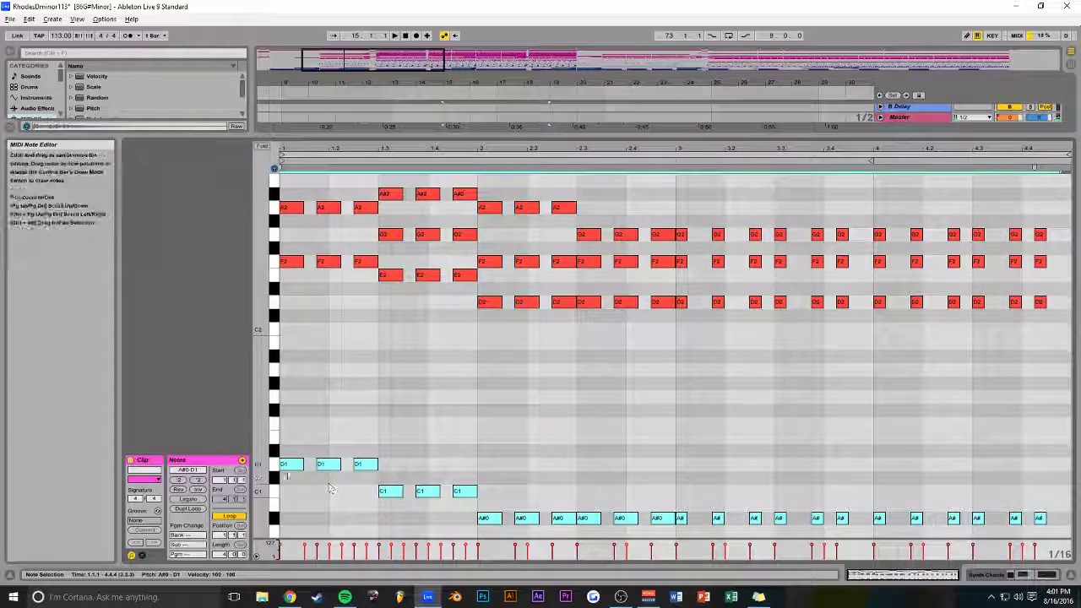
pyautogui.moveTo(286, 474); pyautogui.dragTo(295, 393)
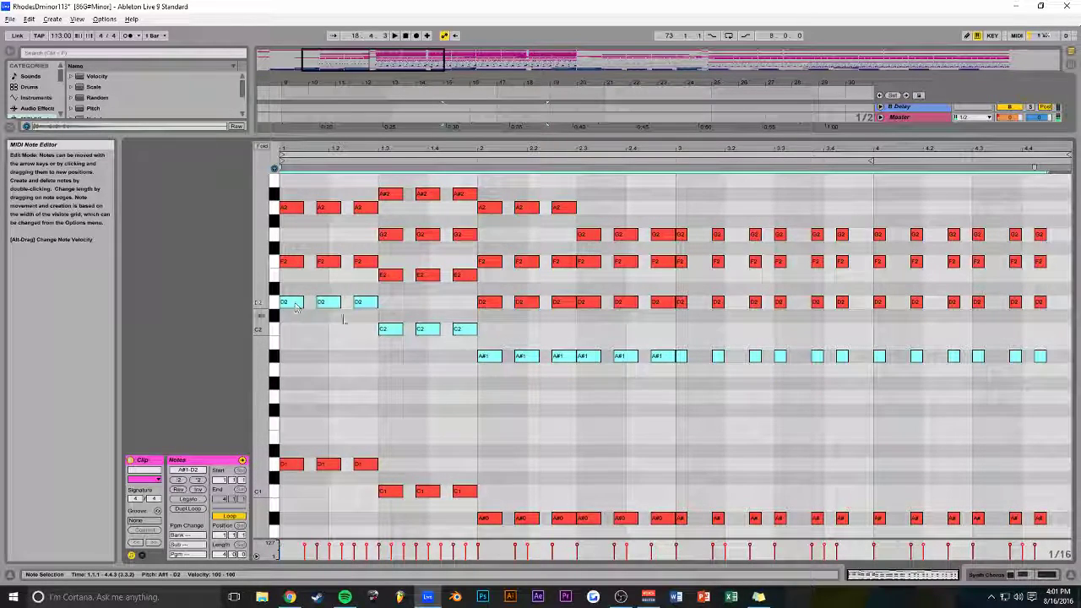
pyautogui.press('Delete')
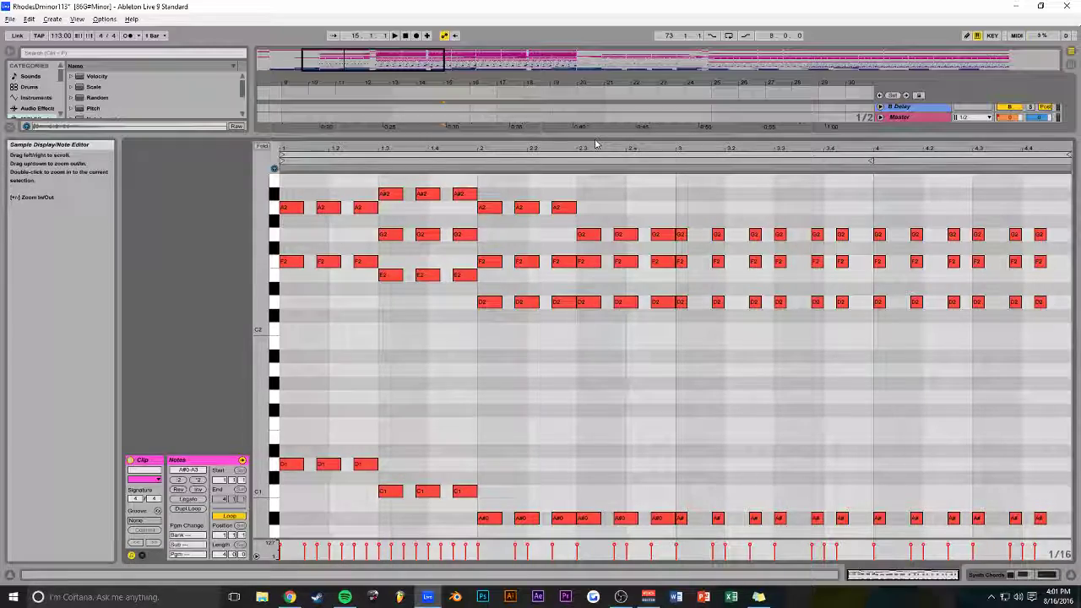
# Shrink the note editor to show the arrangement and place the insert marker at bar 18 on the Music Box track.
pyautogui.moveTo(593, 135); pyautogui.dragTo(568, 448)
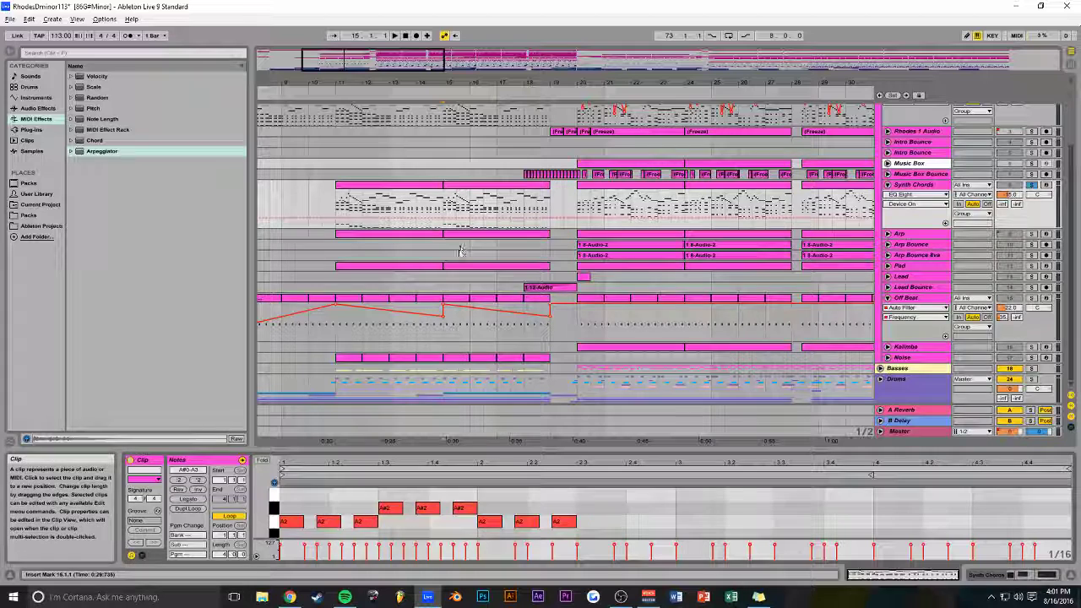
pyautogui.click(522, 163)
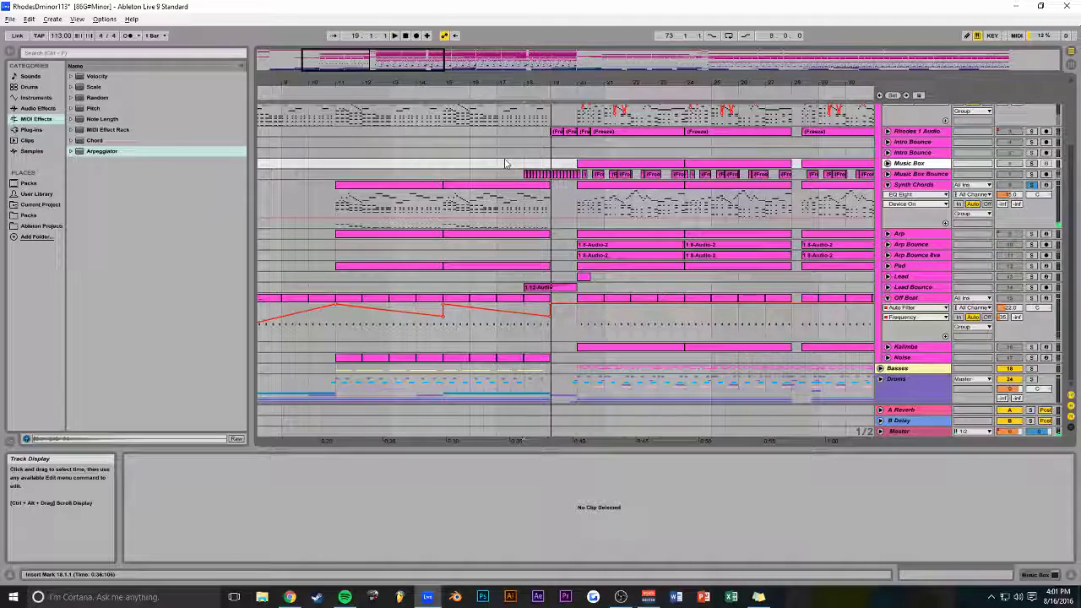
# Show the Synth/Instrument group's device chain and play the arrangement from bar 18 to watch its EQ Eight automation.
pyautogui.scroll(5, 505, 159)
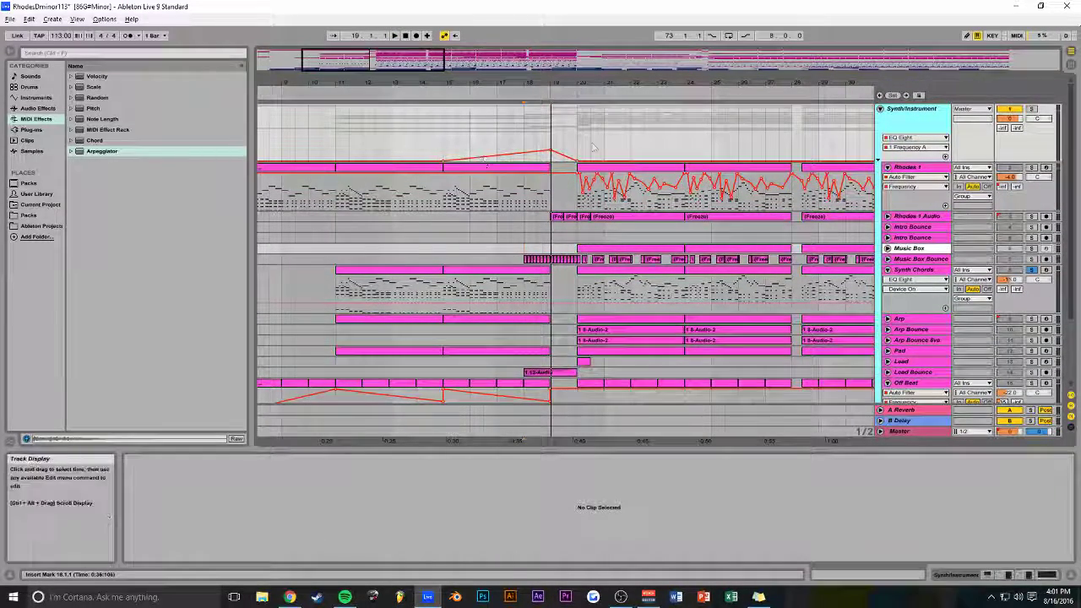
pyautogui.click(1020, 574)
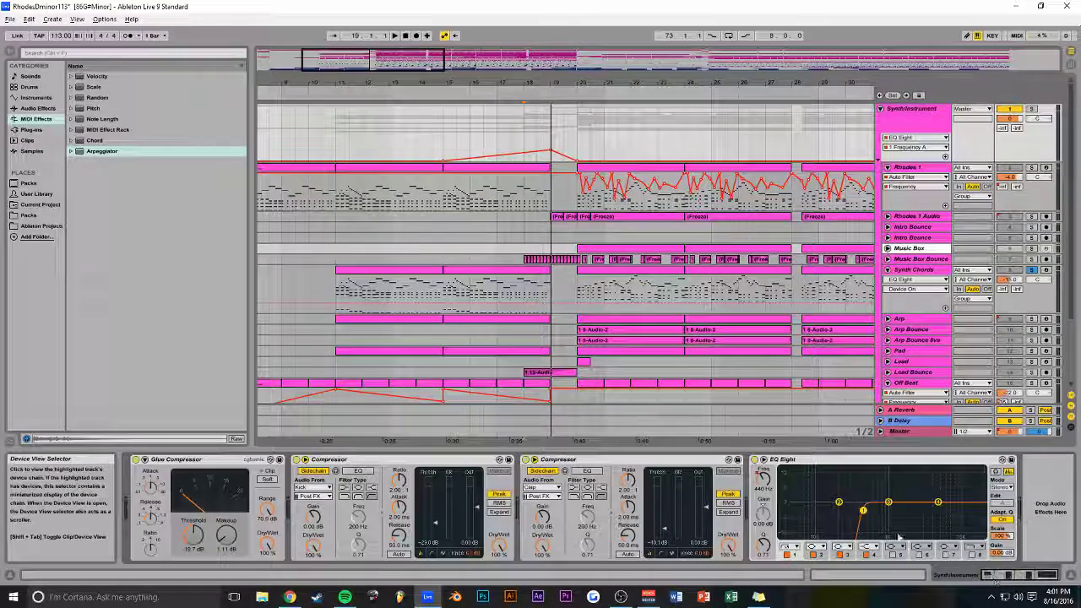
pyautogui.press('space')
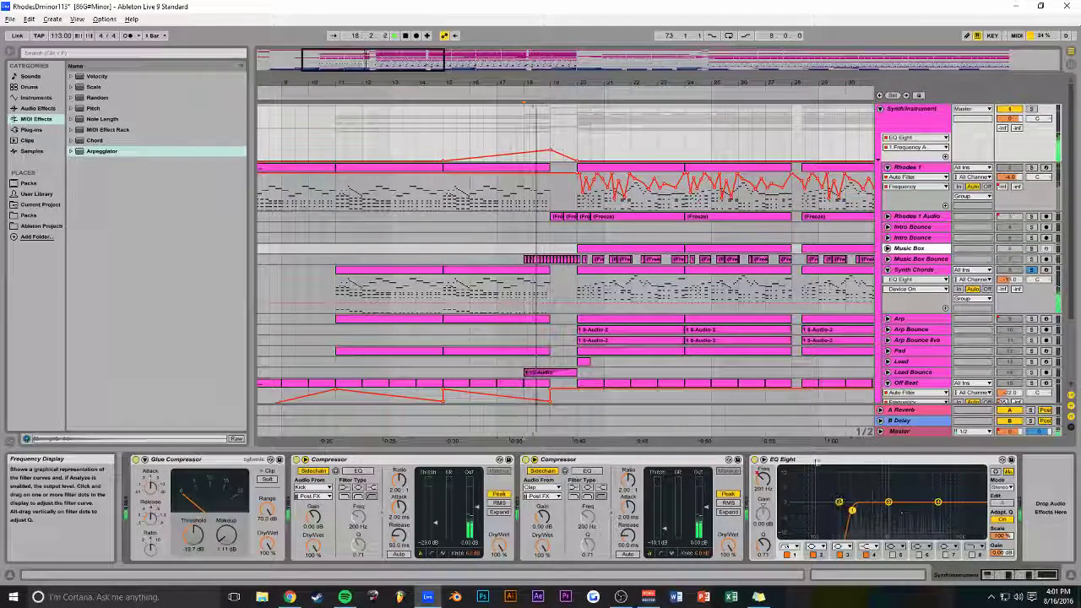
# Stop playback and select the Synth Chords clip at bar 15 to view its devices.
pyautogui.scroll(-5, 495, 186)
pyautogui.click(495, 186)
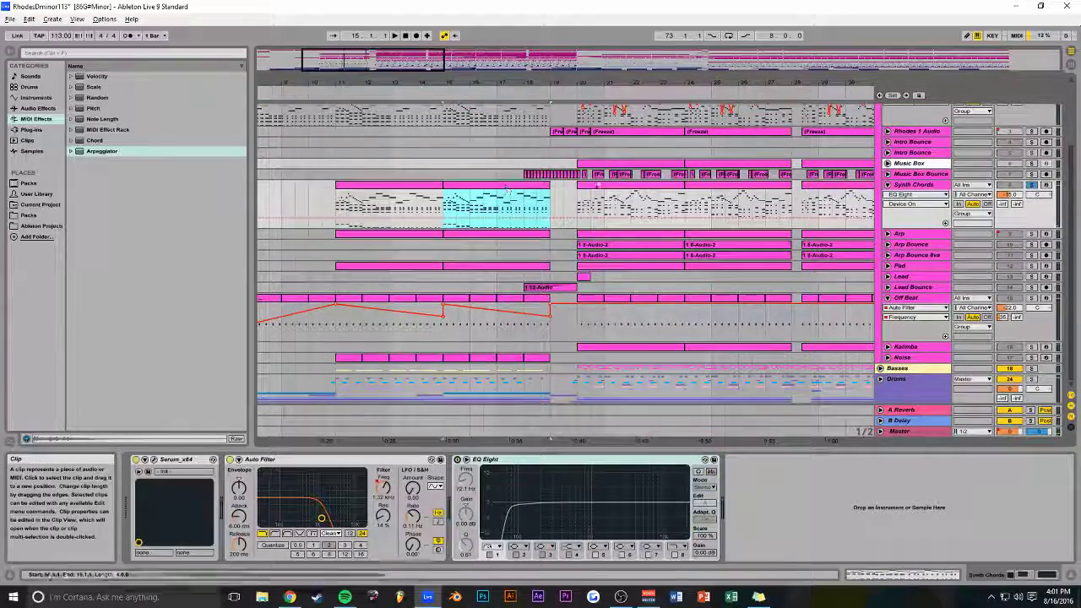
pyautogui.scroll(5, 510, 177)
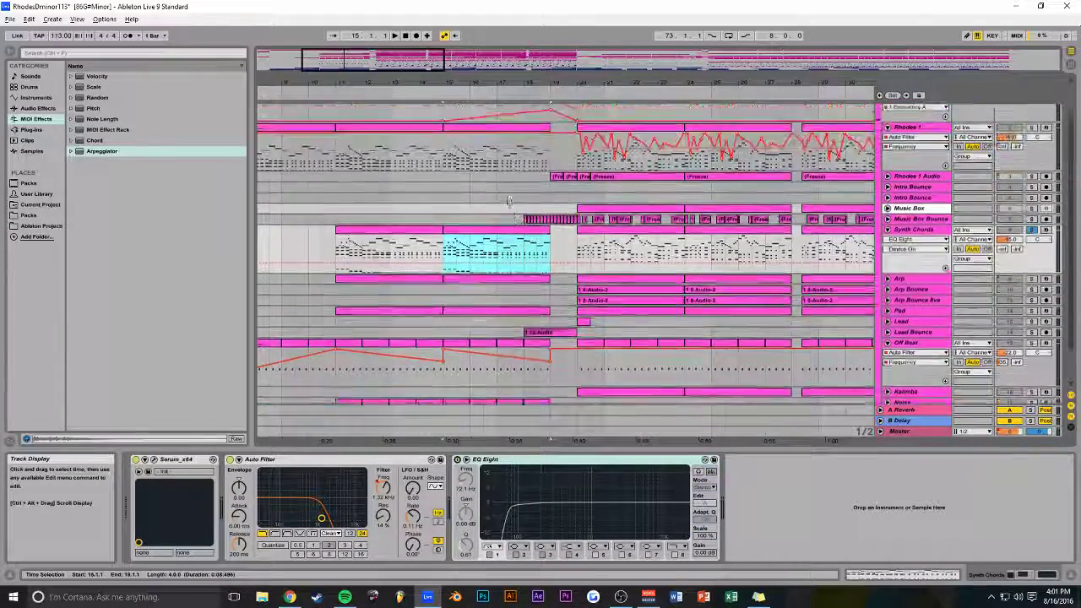
# Place the insert marker at bar 17 and play the build-up into bar 20 with the Music Box Bounce track soloed.
pyautogui.click(497, 237)
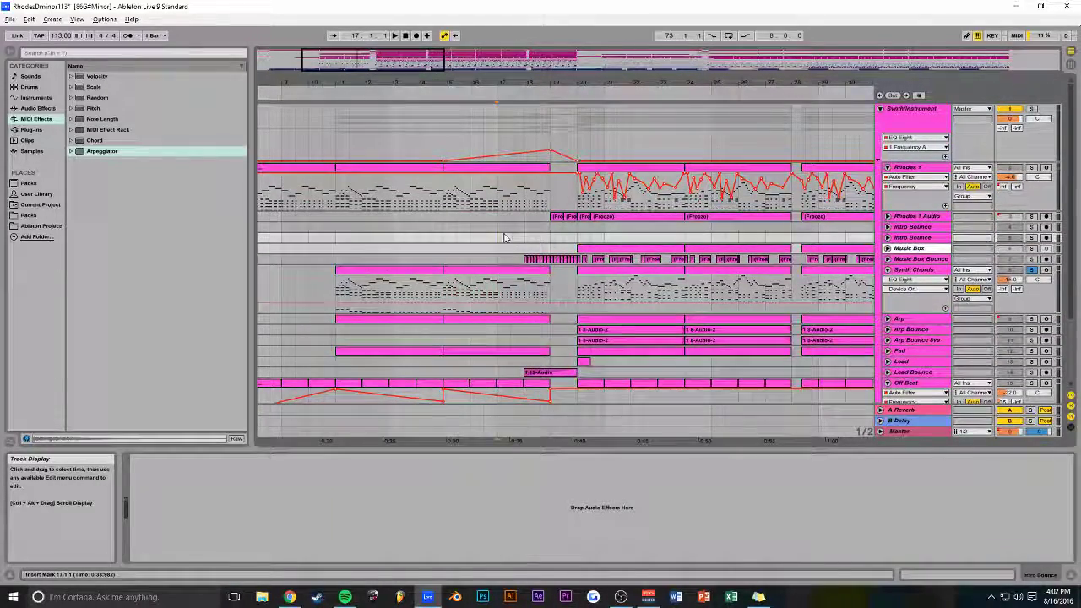
pyautogui.scroll(-1, 496, 237)
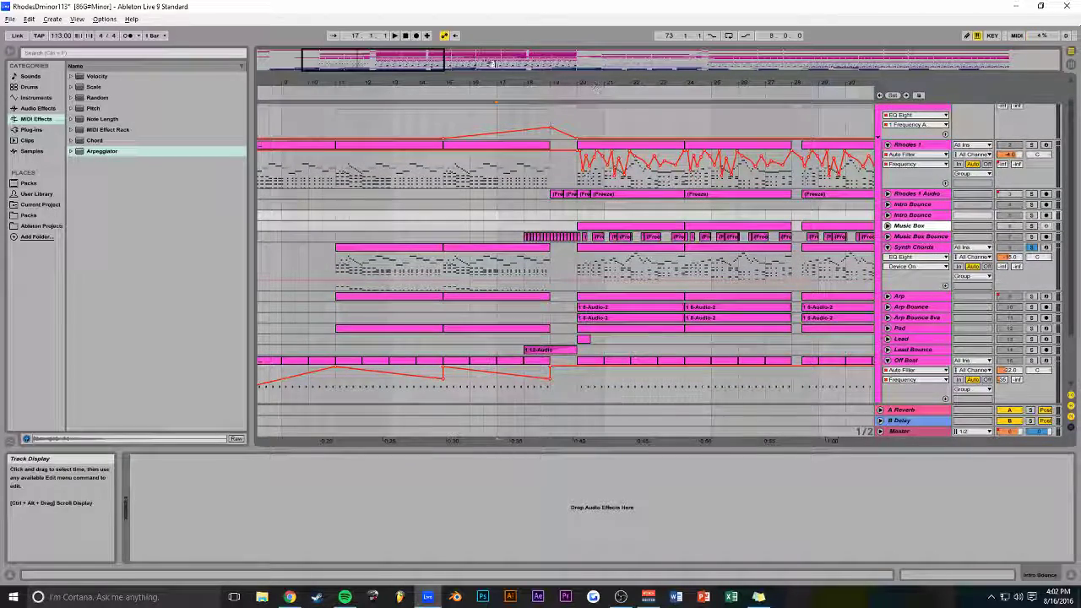
pyautogui.moveTo(400, 57); pyautogui.dragTo(375, 66)
pyautogui.press('space')
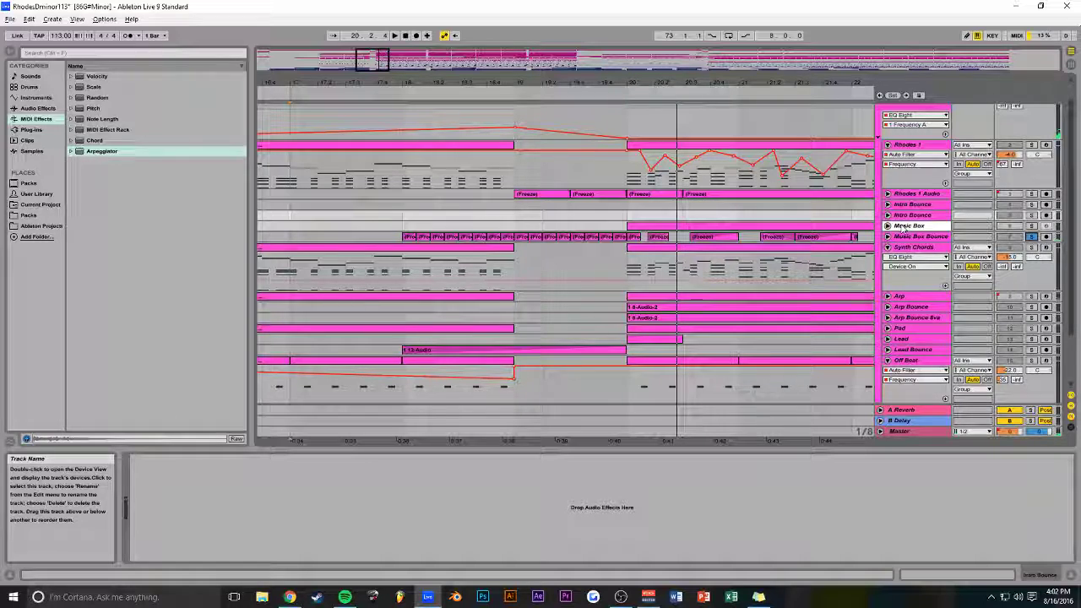
# Select the Music Box track, solo it, and play its part from bar 20.
pyautogui.click(909, 226)
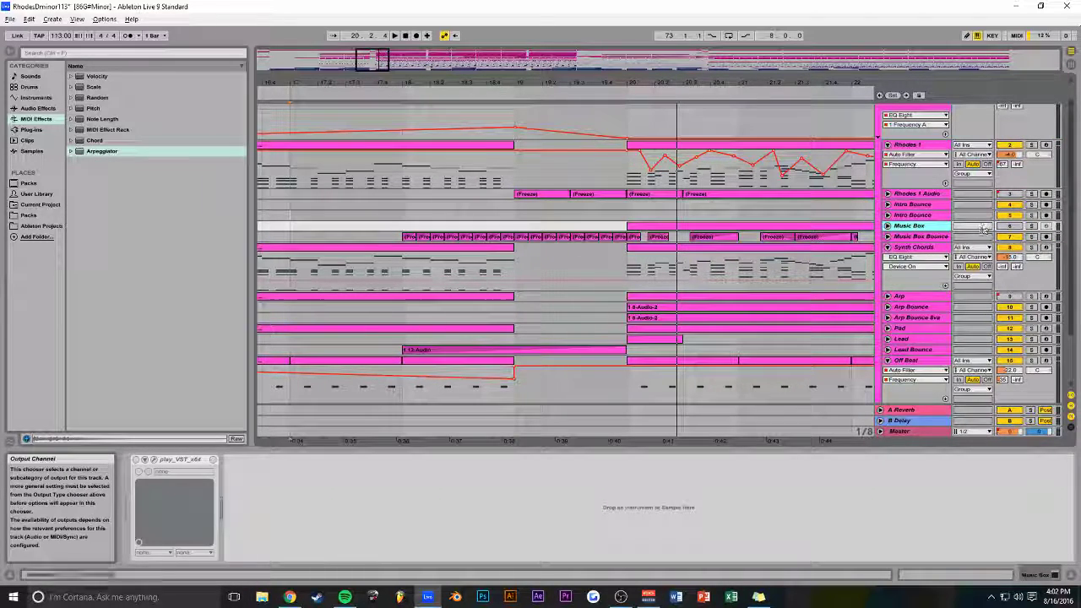
pyautogui.moveTo(369, 61); pyautogui.dragTo(427, 50)
pyautogui.click(441, 215)
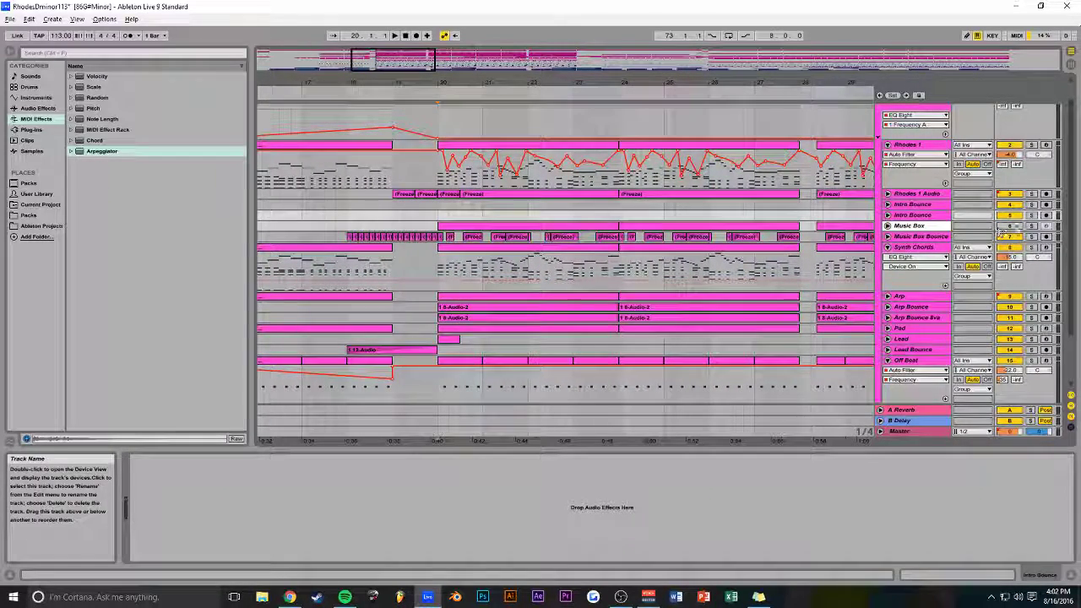
pyautogui.press('space')
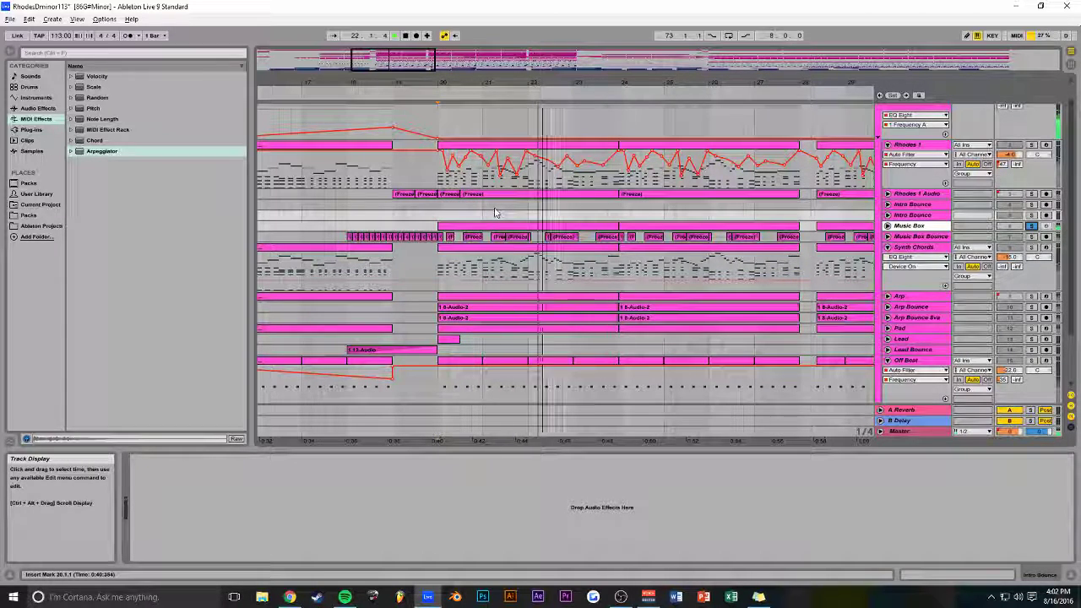
pyautogui.press('space')
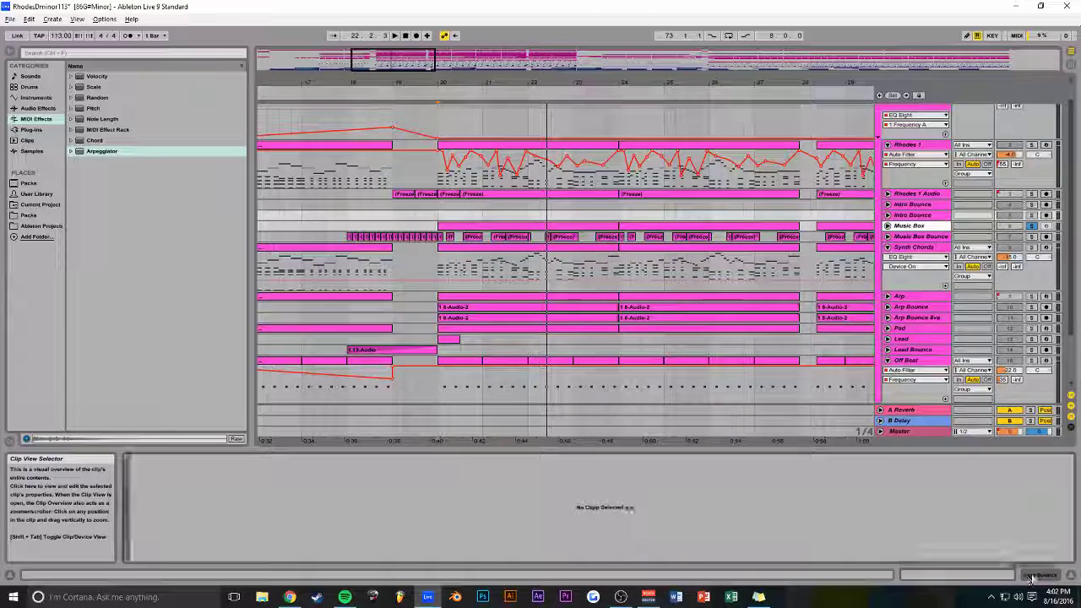
# Open the play_VST_x64 instrument window on the Music Box track, and reselect the track with its part around bar 20 in view.
pyautogui.click(907, 226)
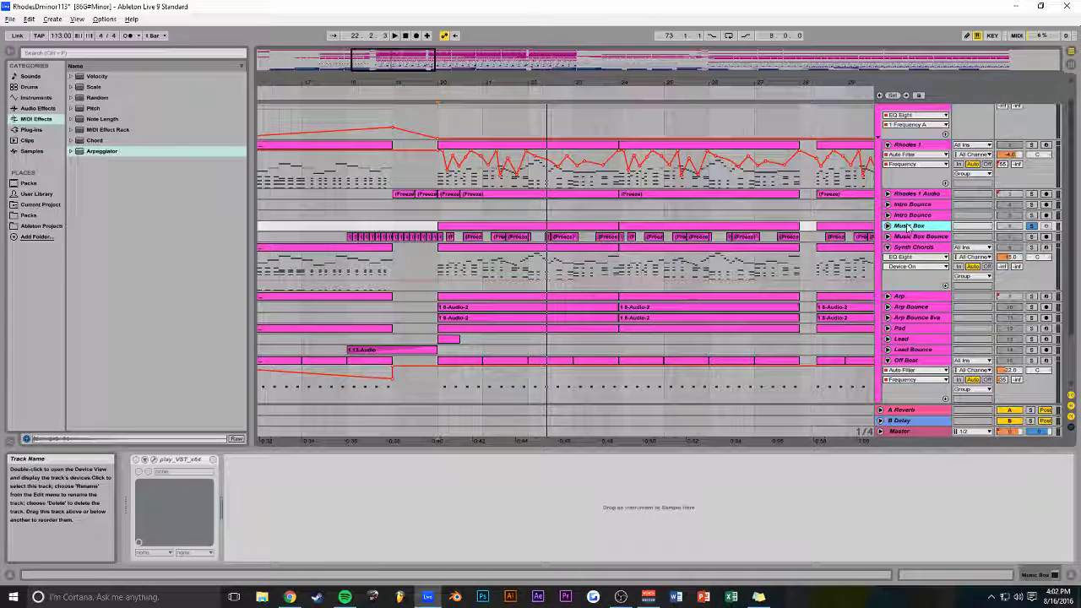
pyautogui.click(154, 460)
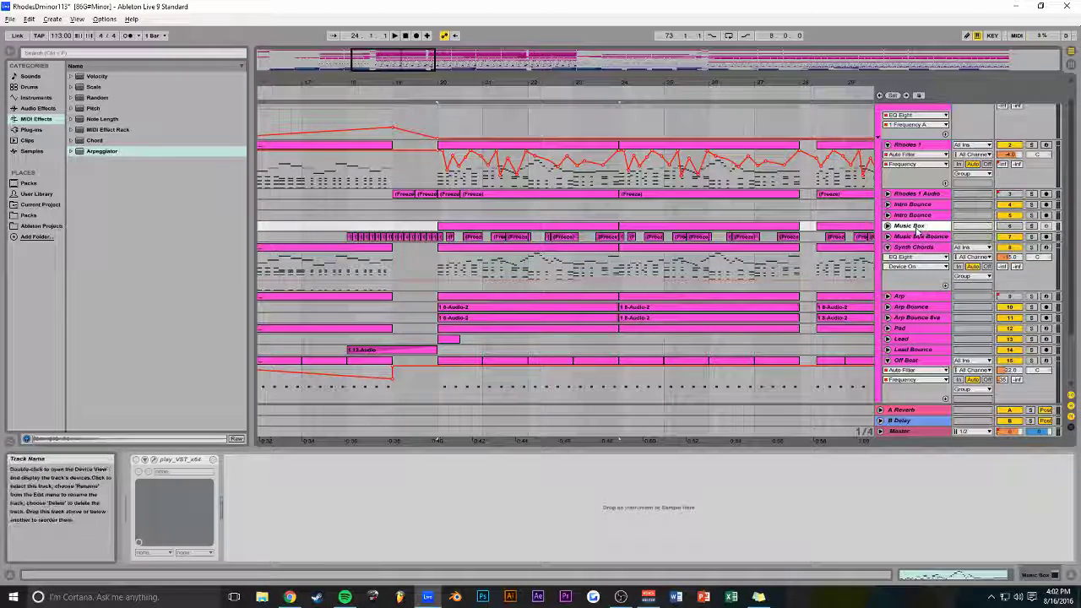
pyautogui.click(916, 227)
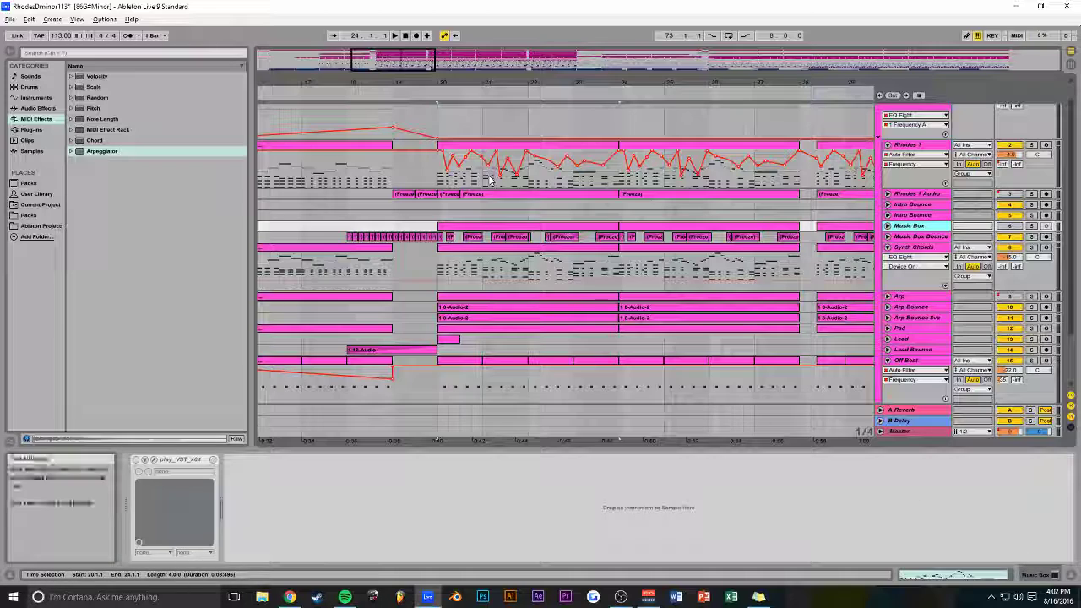
pyautogui.moveTo(511, 82); pyautogui.dragTo(452, 72)
pyautogui.press('+')
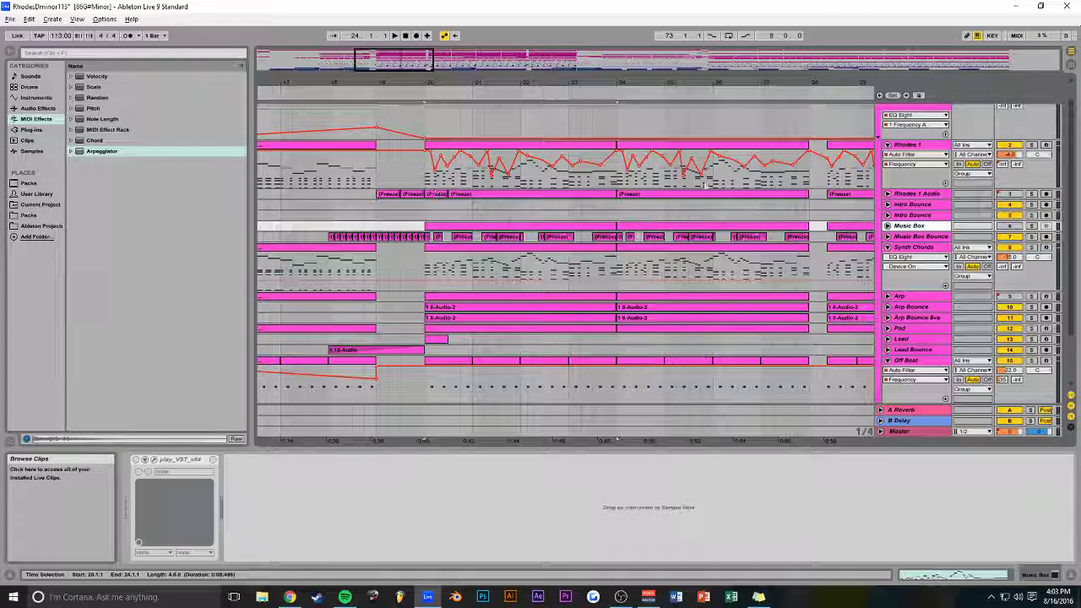
# Browse the installed plug-ins and select play_VST_x64.
pyautogui.scroll(1, 437, 191)
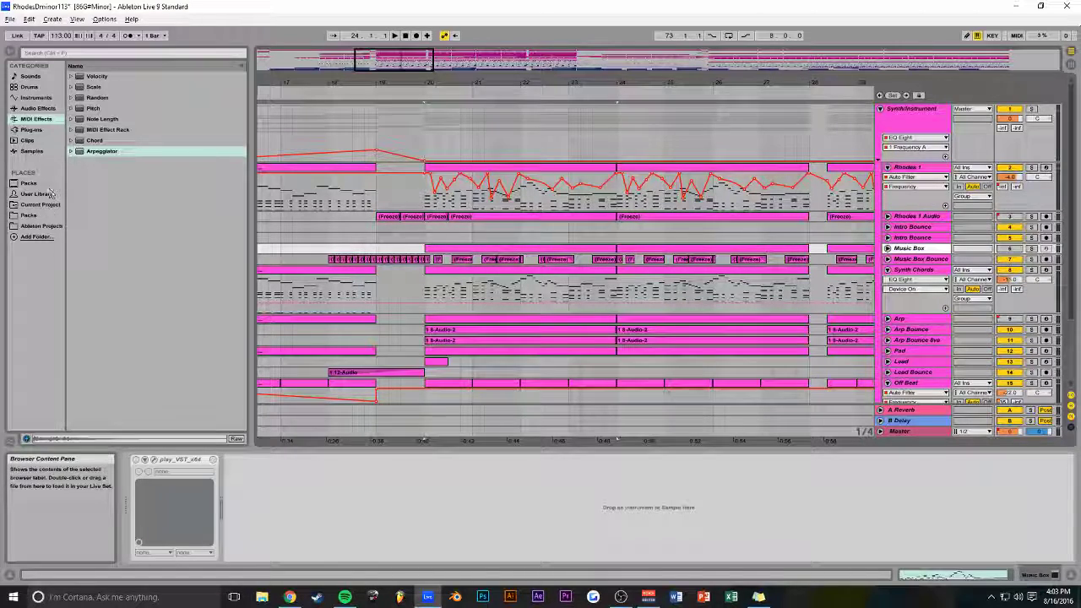
pyautogui.click(32, 214)
pyautogui.click(29, 183)
pyautogui.click(32, 130)
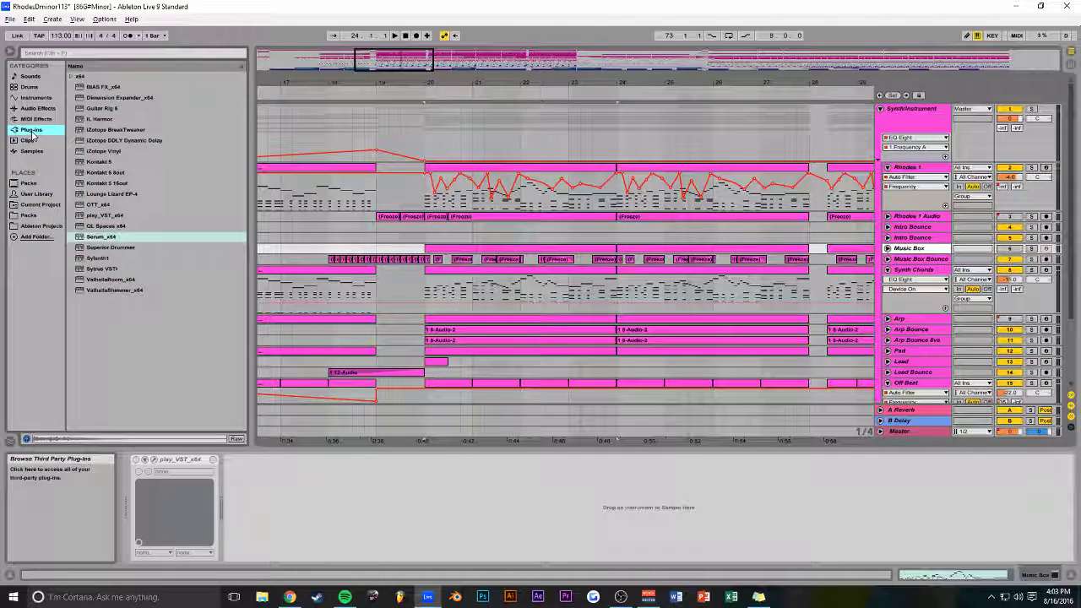
pyautogui.click(101, 215)
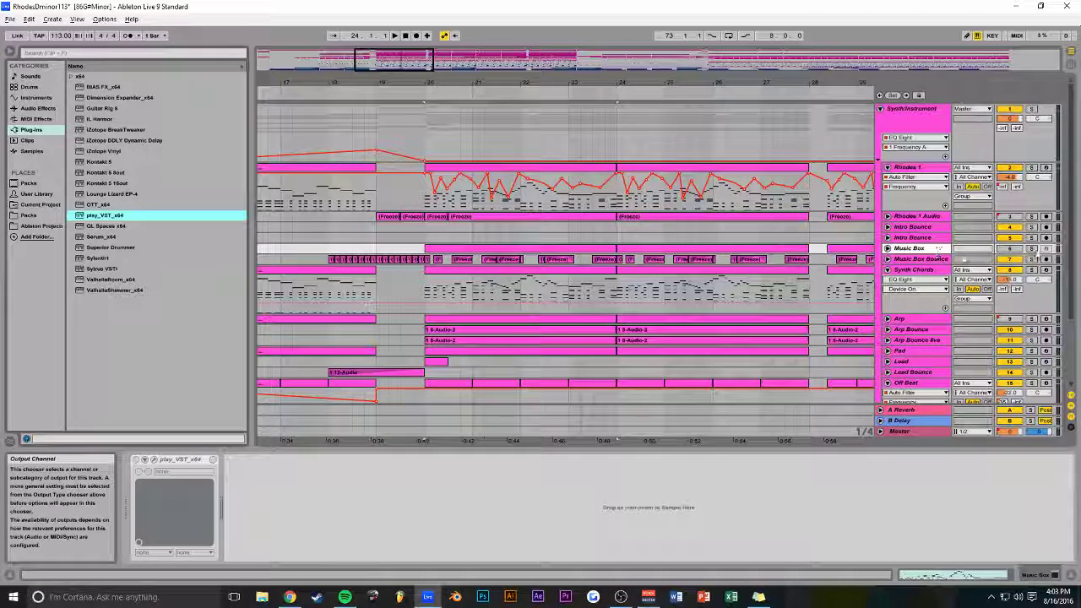
# Unfold the Music Box track, set its output routing to Master, and fold it again.
pyautogui.scroll(-3, 680, 254)
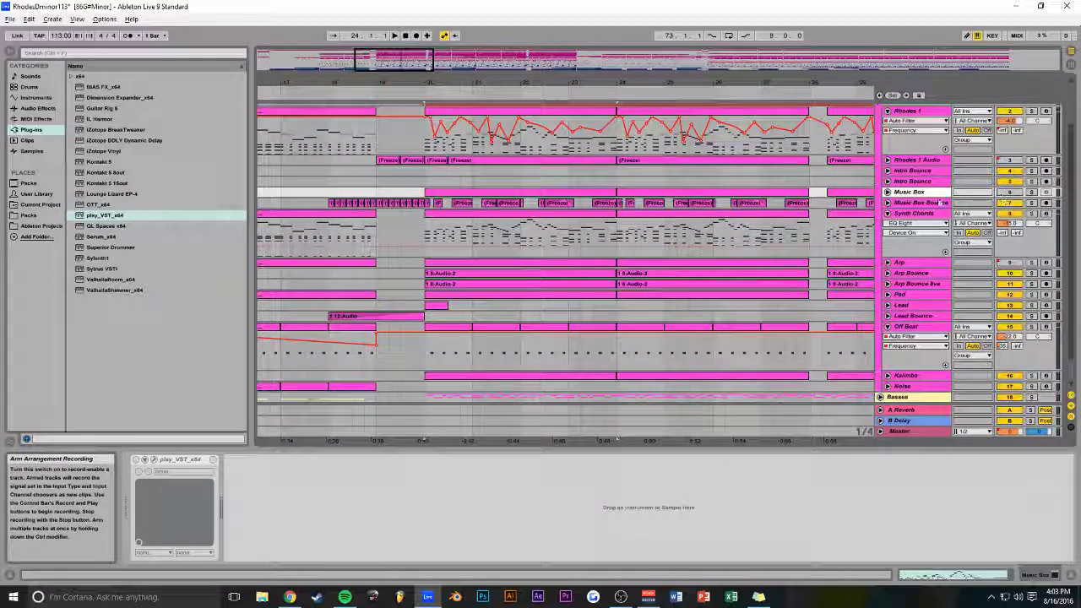
pyautogui.click(888, 192)
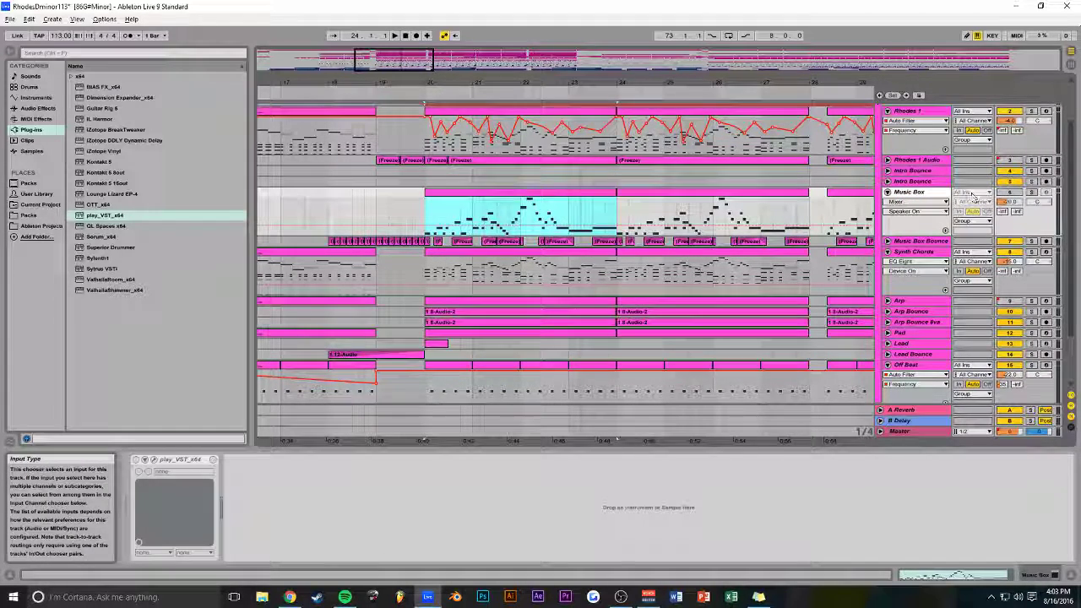
pyautogui.click(969, 220)
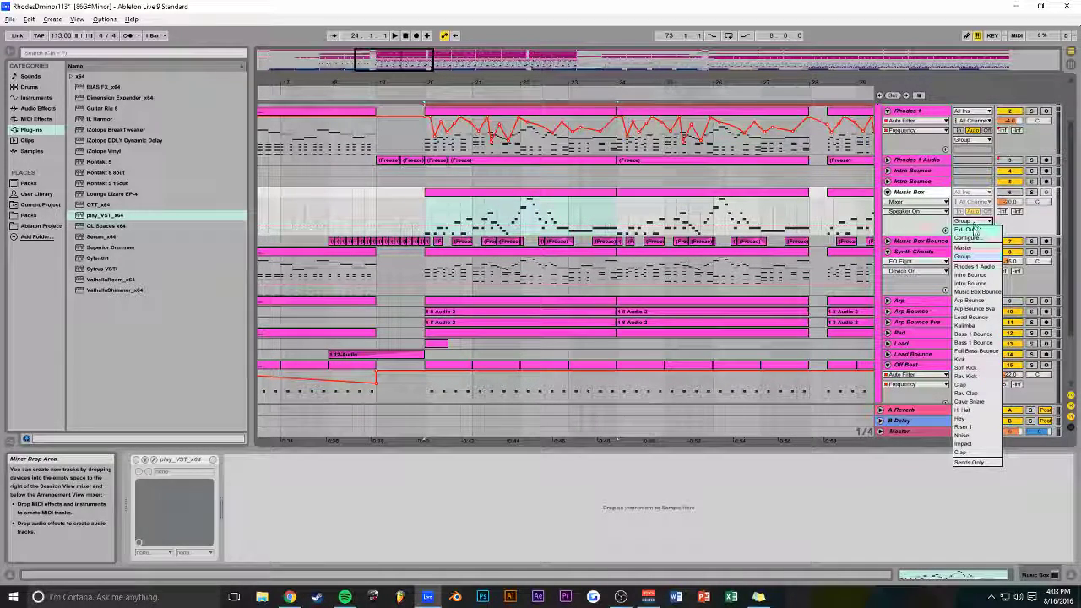
pyautogui.click(973, 232)
pyautogui.click(971, 221)
pyautogui.click(969, 228)
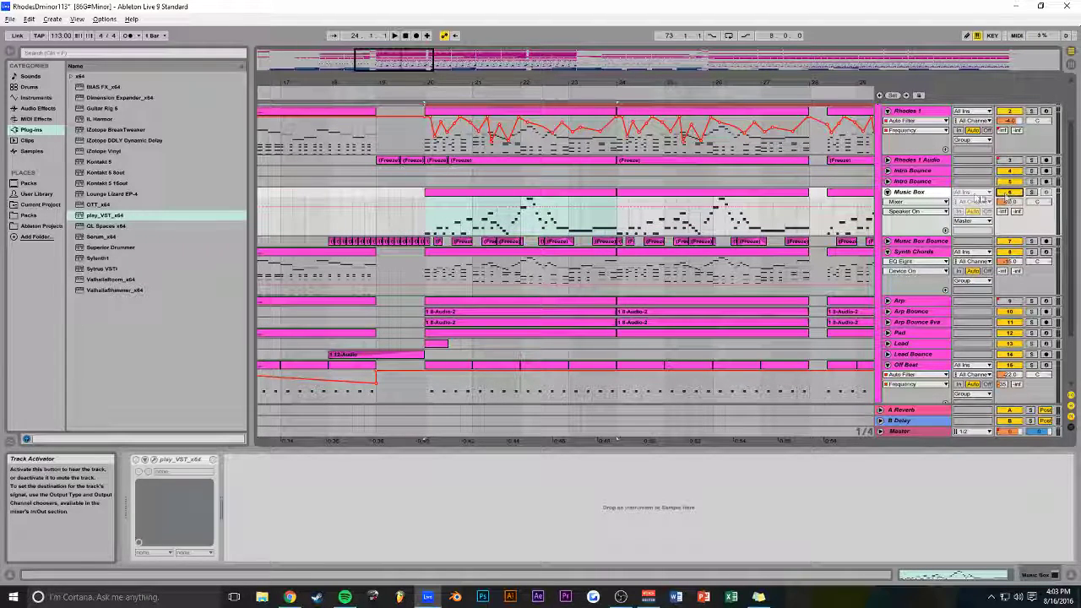
pyautogui.click(887, 192)
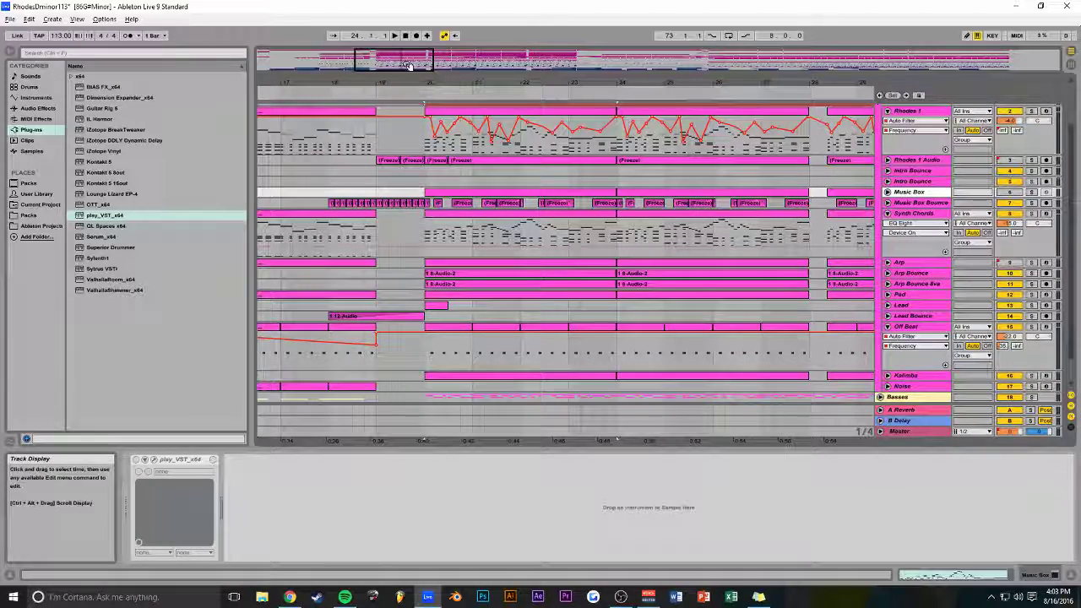
# View the Rhodes 1 Audio clips just before bar 20 and fold the Rhodes 1 track.
pyautogui.moveTo(403, 56); pyautogui.dragTo(414, 66)
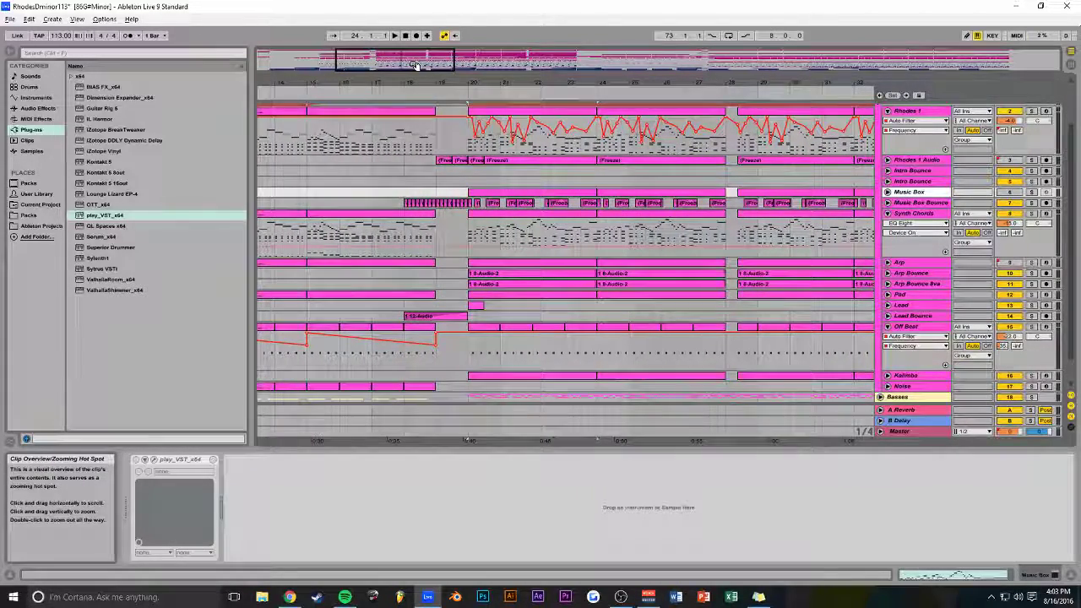
pyautogui.click(461, 162)
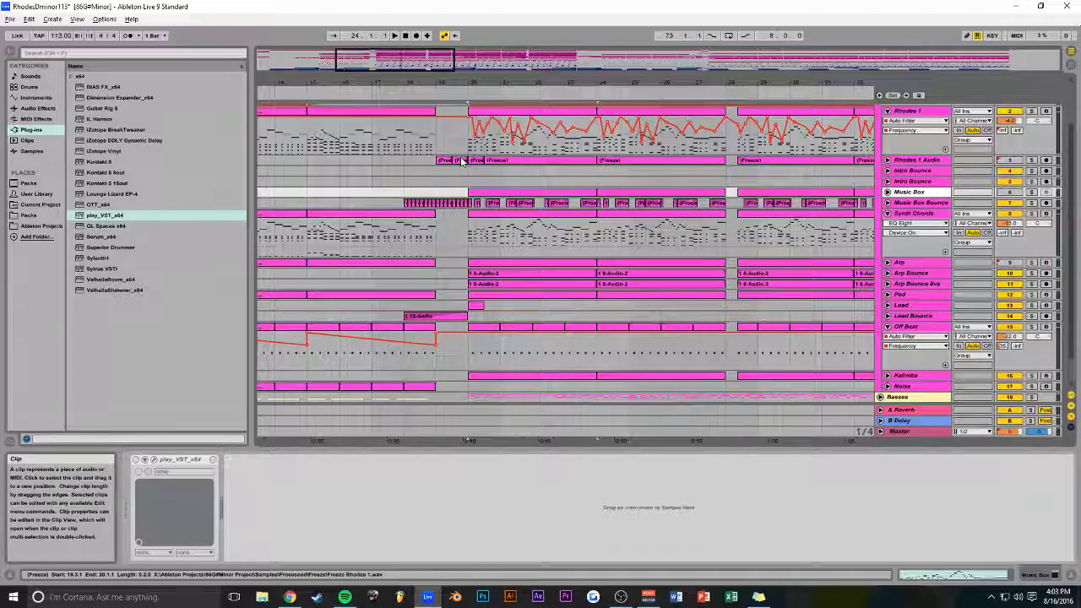
pyautogui.scroll(2, 461, 161)
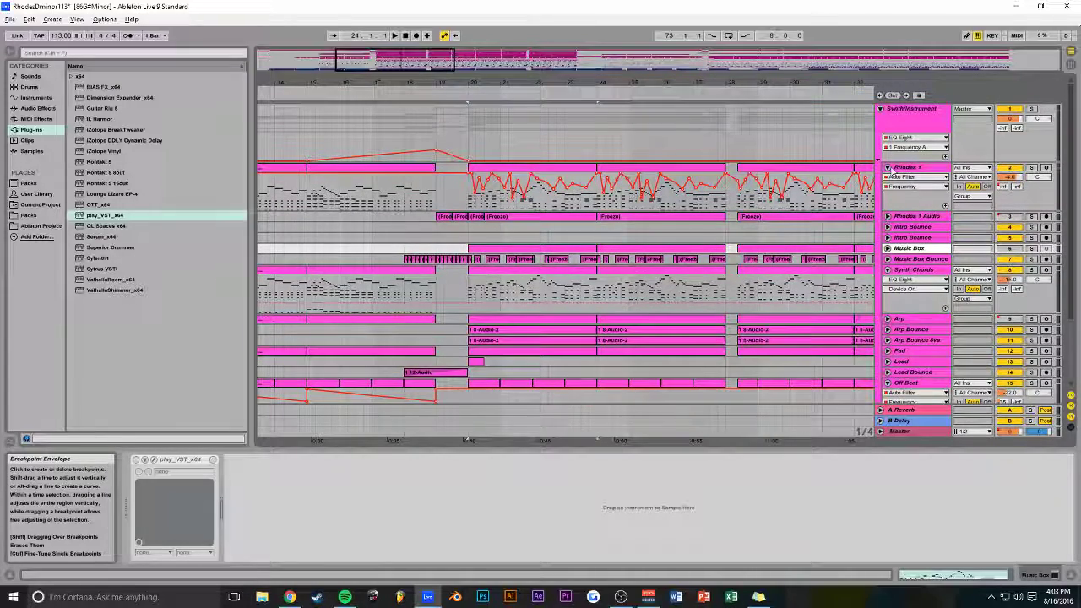
pyautogui.click(887, 167)
pyautogui.moveTo(428, 58)
pyautogui.mouseDown()
pyautogui.moveTo(462, 52)
pyautogui.moveTo(452, 66)
pyautogui.moveTo(413, 62)
pyautogui.mouseUp()
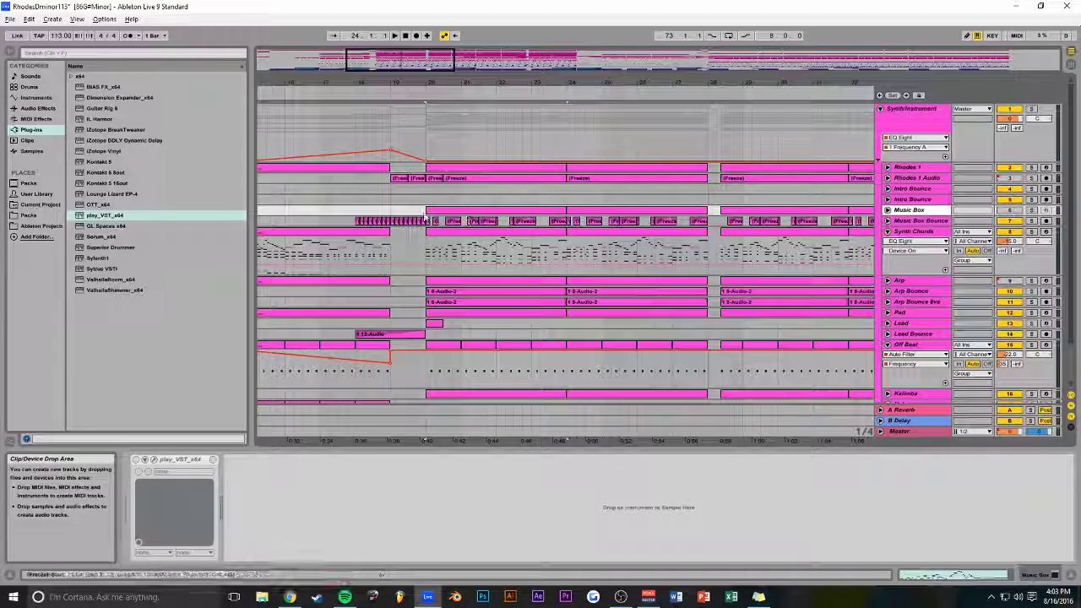
# Solo and unfold the Music Box Bounce track, and select its clip at bar 26 to view the track's effects.
pyautogui.click(426, 201)
pyautogui.click(435, 203)
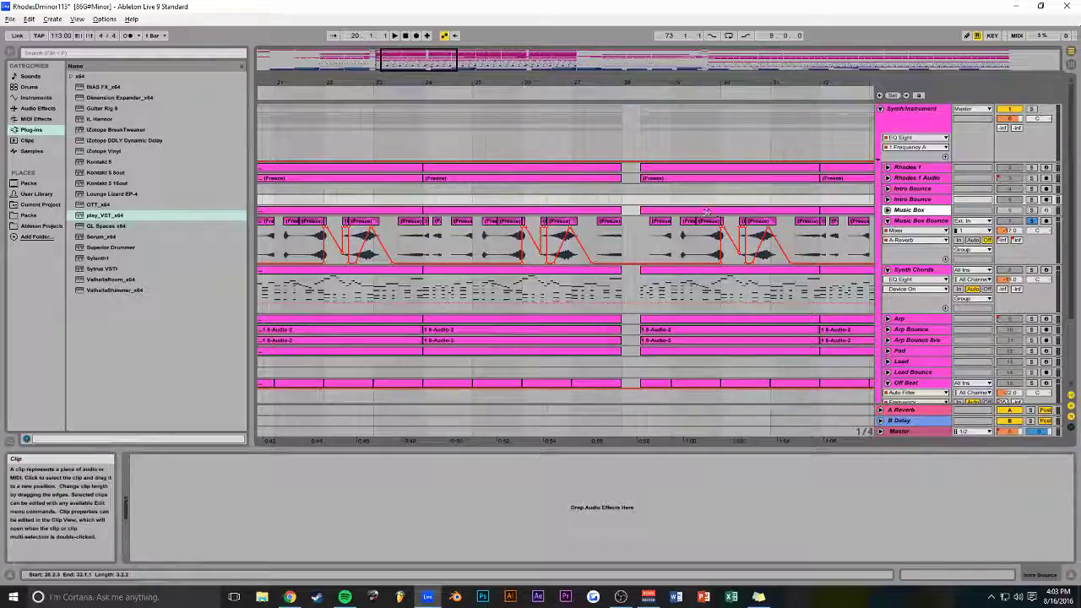
pyautogui.click(561, 245)
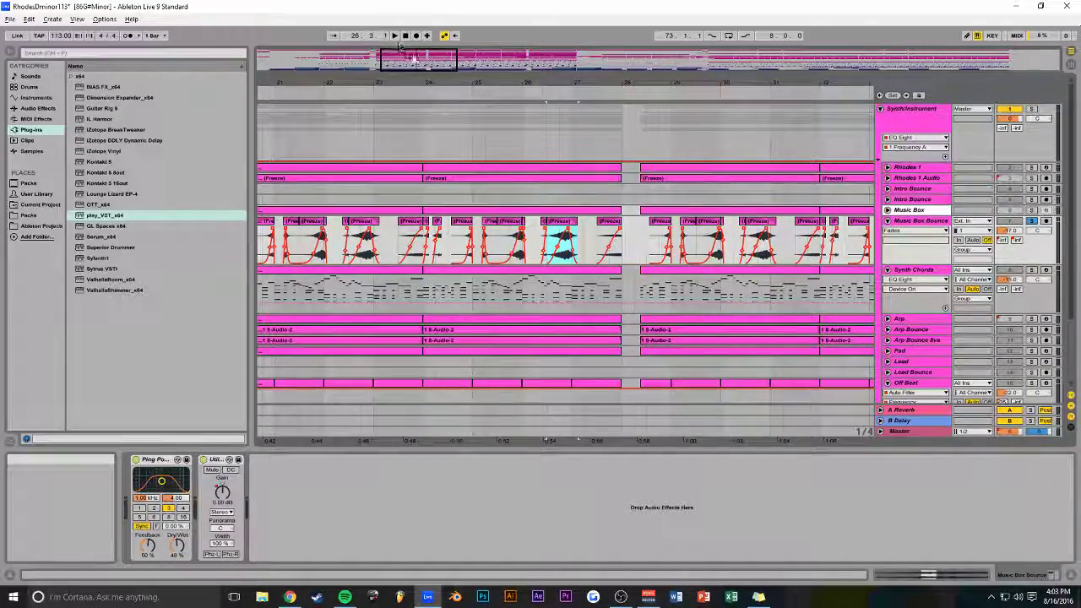
# Place the insert marker at bar 20 on the Synth/Instrument group and play the soloed Music Box Bounce track.
pyautogui.press('+')
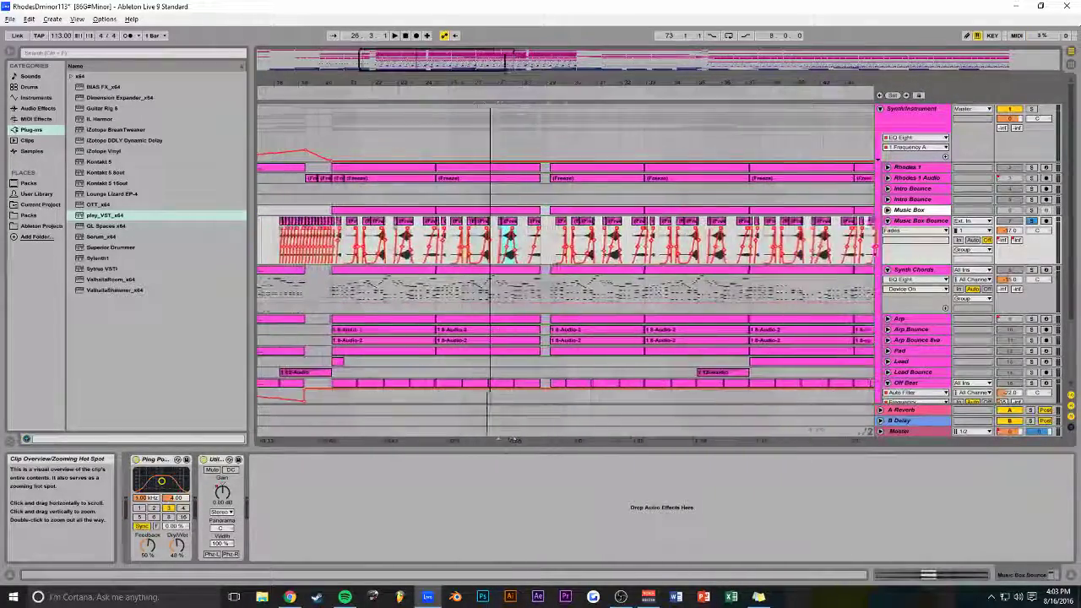
pyautogui.press('space')
pyautogui.click(417, 142)
pyautogui.press('space')
pyautogui.press('space')
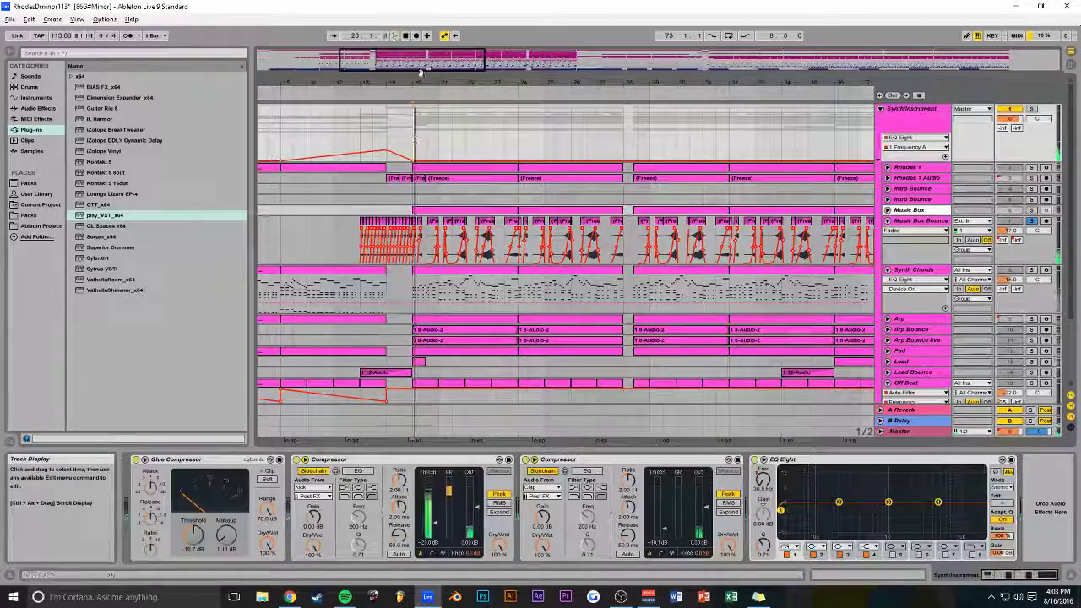
# Stop playback, fold the Music Box Bounce track, and show nearly the whole arrangement.
pyautogui.moveTo(419, 71)
pyautogui.mouseDown()
pyautogui.moveTo(420, 93)
pyautogui.moveTo(414, 55)
pyautogui.mouseUp()
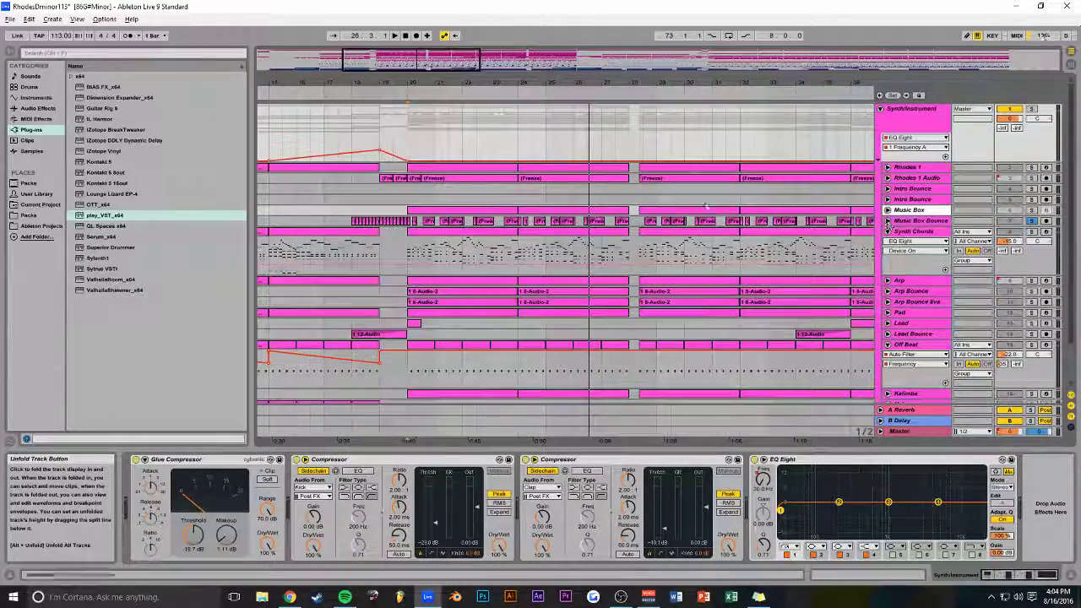
pyautogui.click(401, 198)
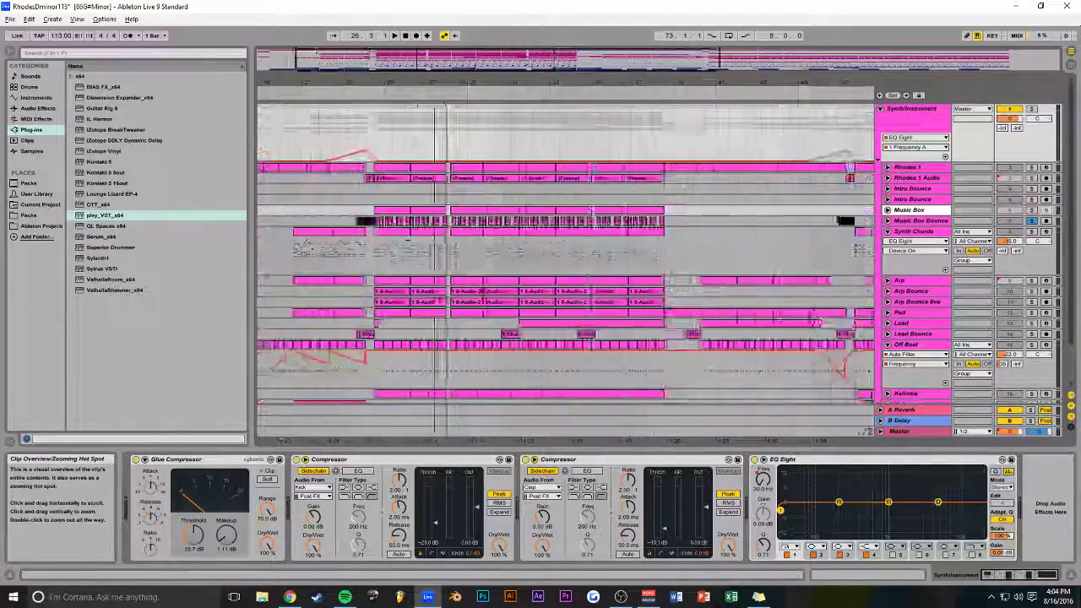
pyautogui.press('-')
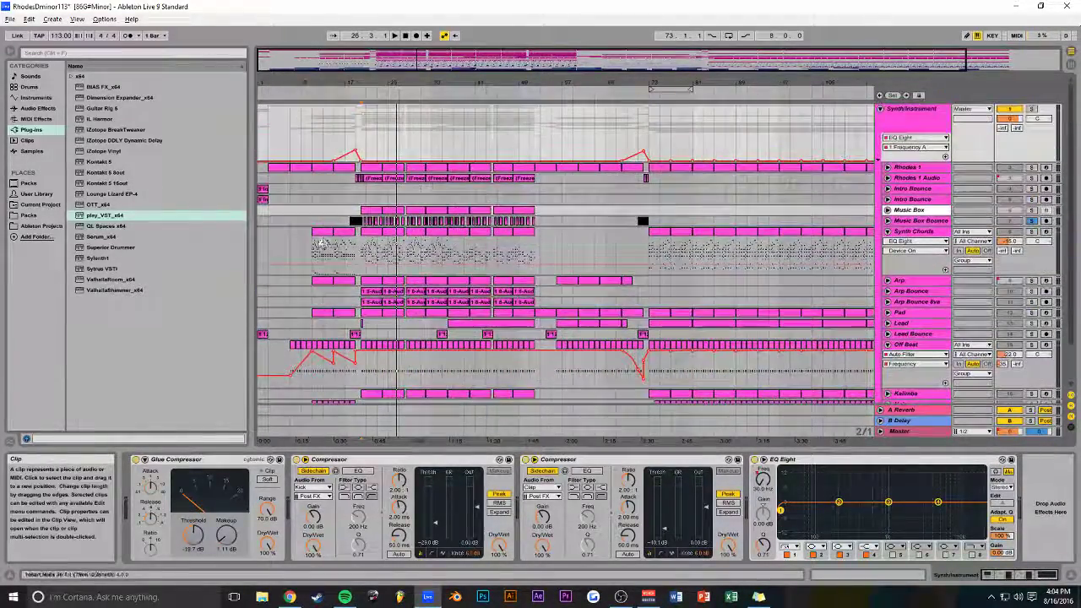
# Solo and unfold the Lead Bounce track, and play it from bar 34.
pyautogui.moveTo(477, 67); pyautogui.dragTo(475, 84)
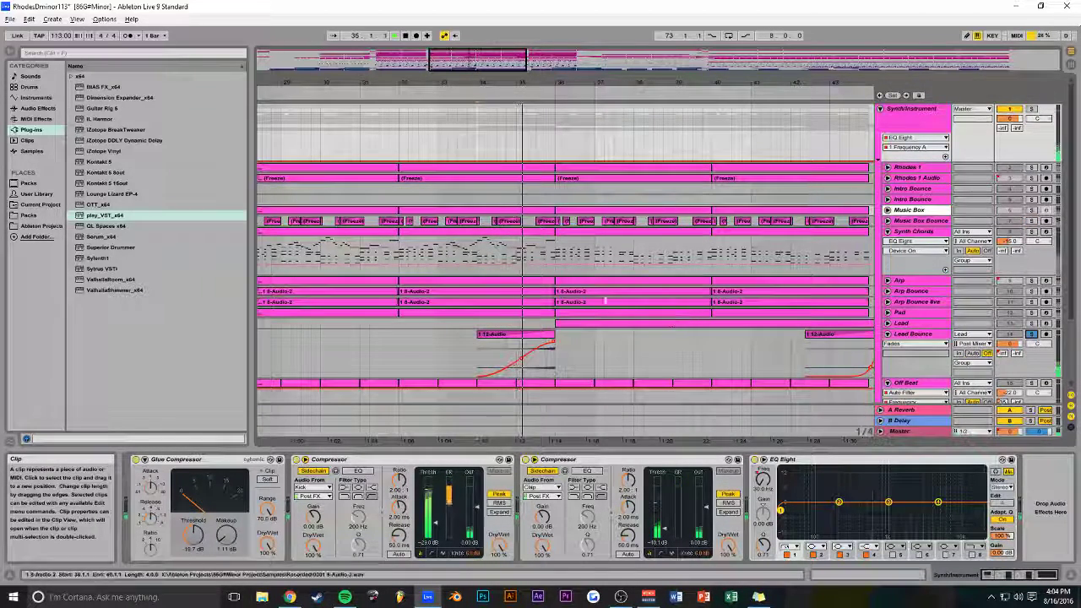
pyautogui.click(545, 131)
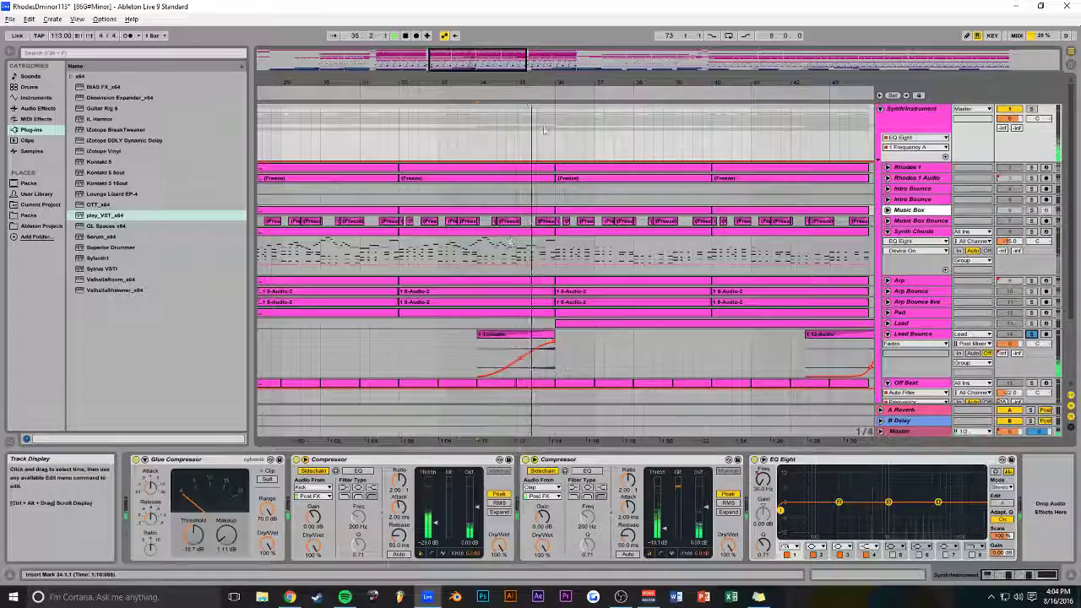
pyautogui.doubleClick(483, 64)
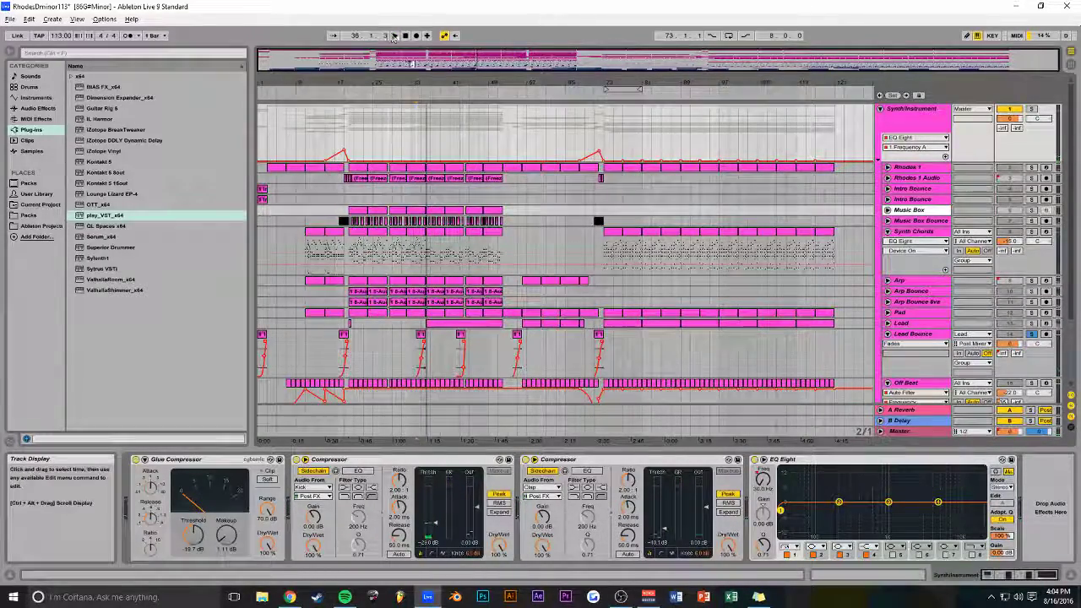
# Solo the Lead track, place the insert marker at bar 36 on Synth Chords, and play the lead.
pyautogui.moveTo(414, 64); pyautogui.dragTo(473, 207)
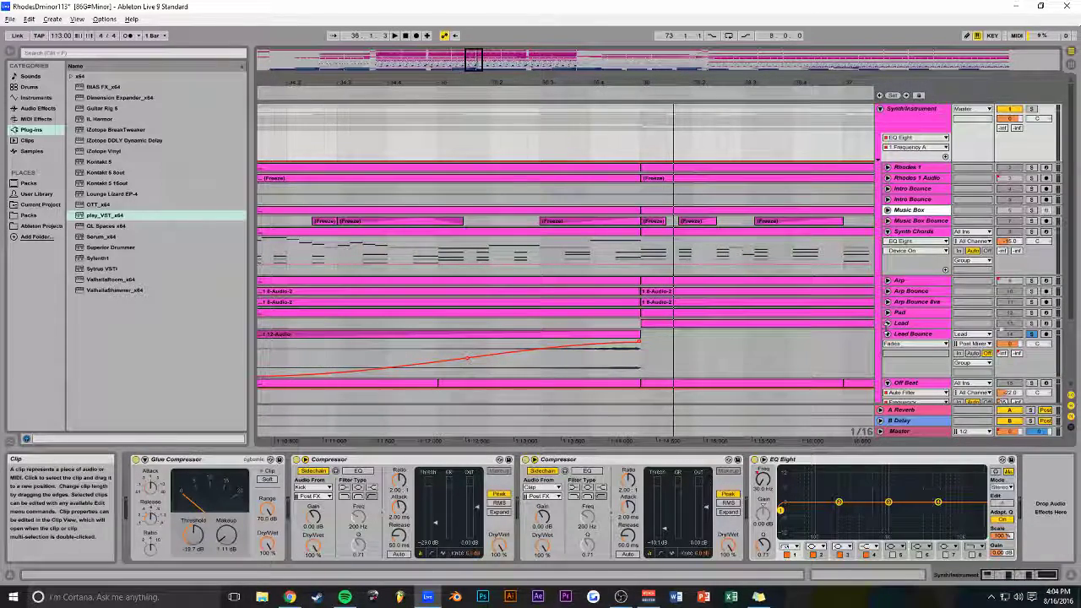
pyautogui.click(611, 268)
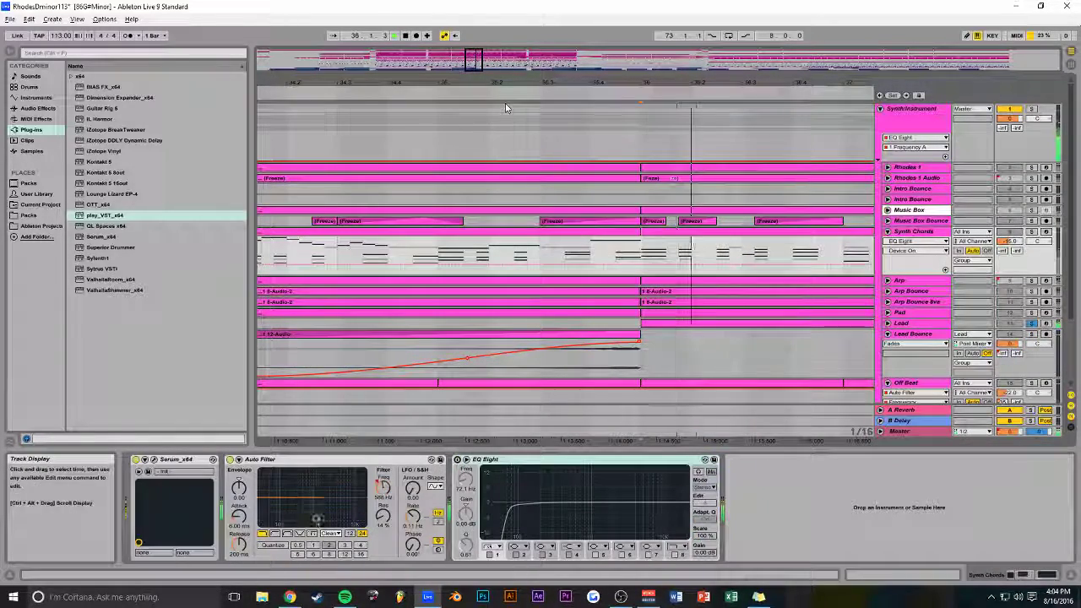
pyautogui.moveTo(473, 59); pyautogui.dragTo(517, 21)
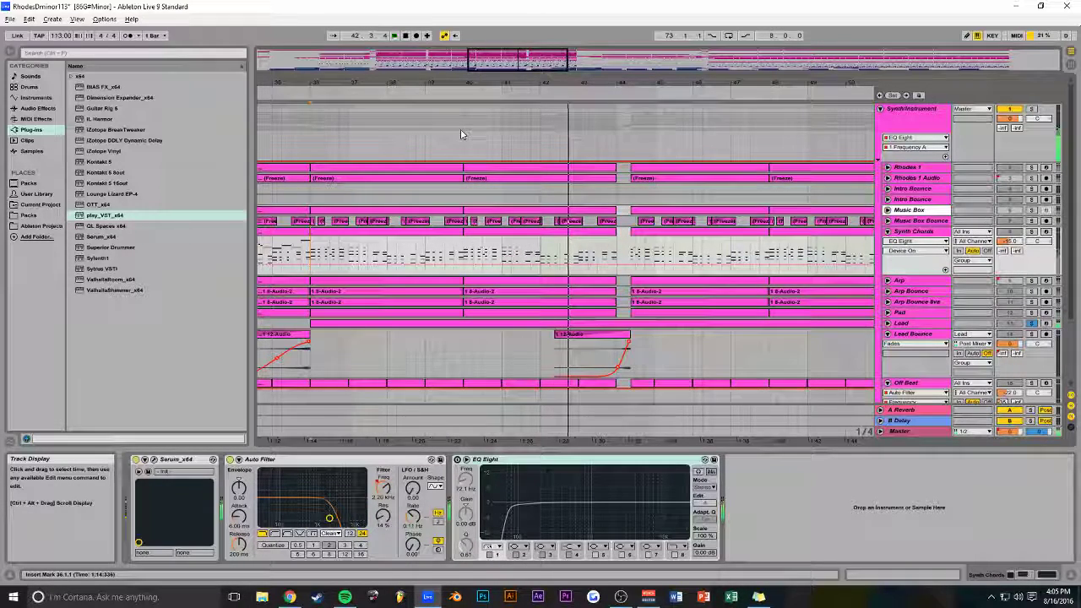
# Unfold the Lead track and view its MIDI notes from bar 36 together with its device chain.
pyautogui.moveTo(492, 61); pyautogui.dragTo(587, 246)
pyautogui.click(887, 323)
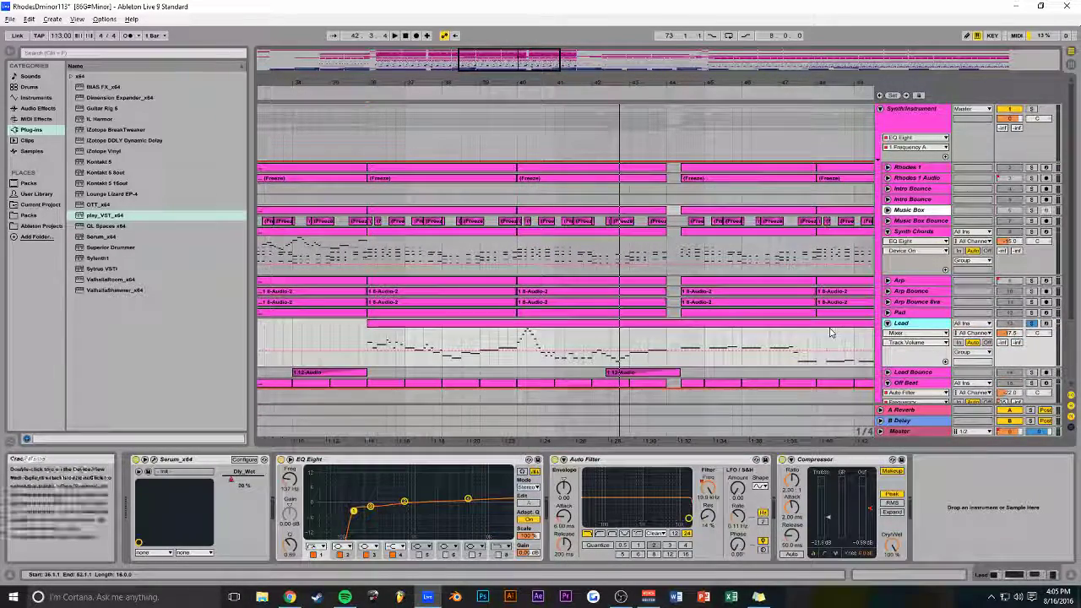
pyautogui.moveTo(540, 62); pyautogui.dragTo(509, 68)
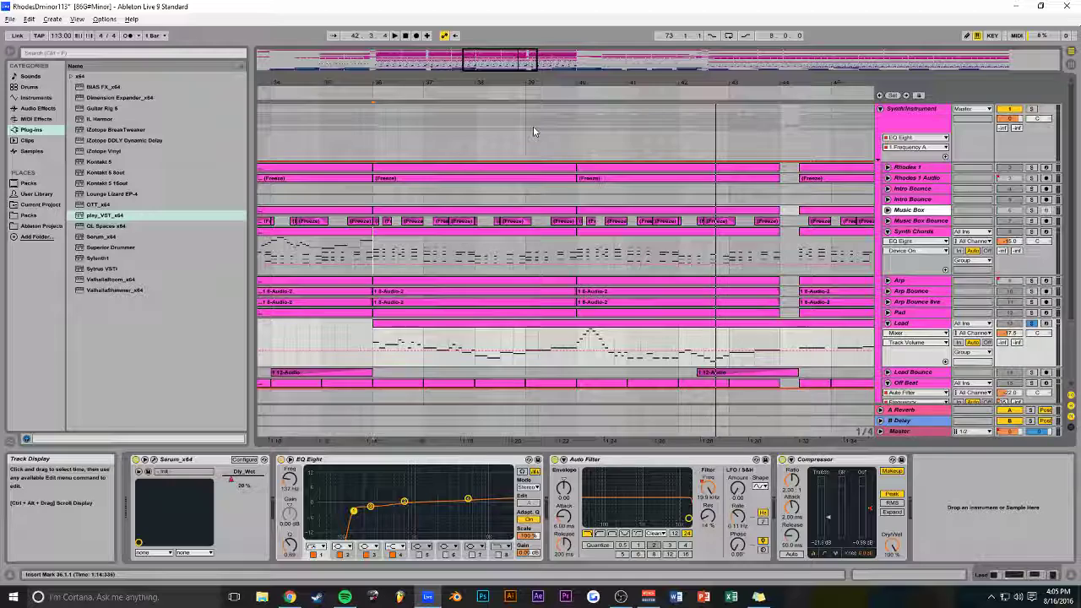
pyautogui.moveTo(503, 63)
pyautogui.mouseDown()
pyautogui.moveTo(504, 53)
pyautogui.moveTo(503, 71)
pyautogui.moveTo(513, 71)
pyautogui.mouseUp()
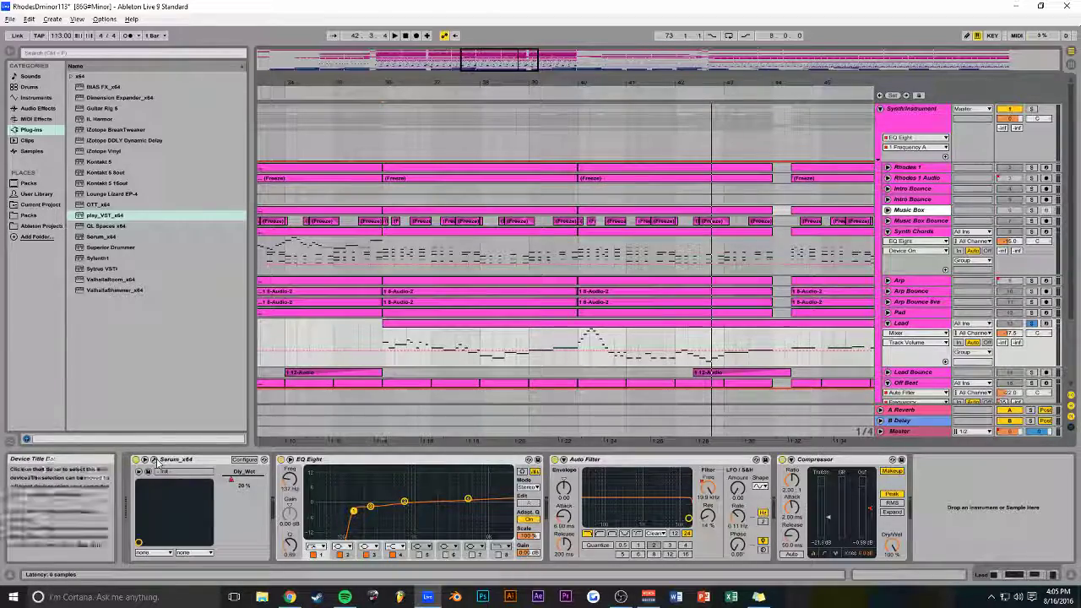
# Open the Lead track's Serum instrument, and toggle LFO 1's BPM sync on and back off.
pyautogui.click(154, 460)
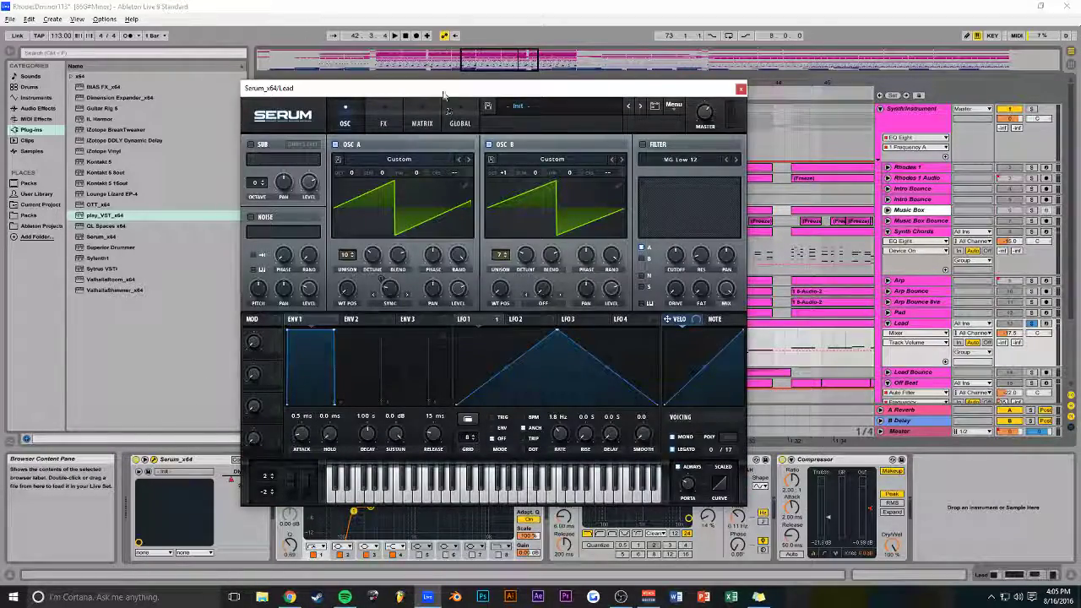
pyautogui.moveTo(445, 94); pyautogui.dragTo(479, 104)
pyautogui.press('space')
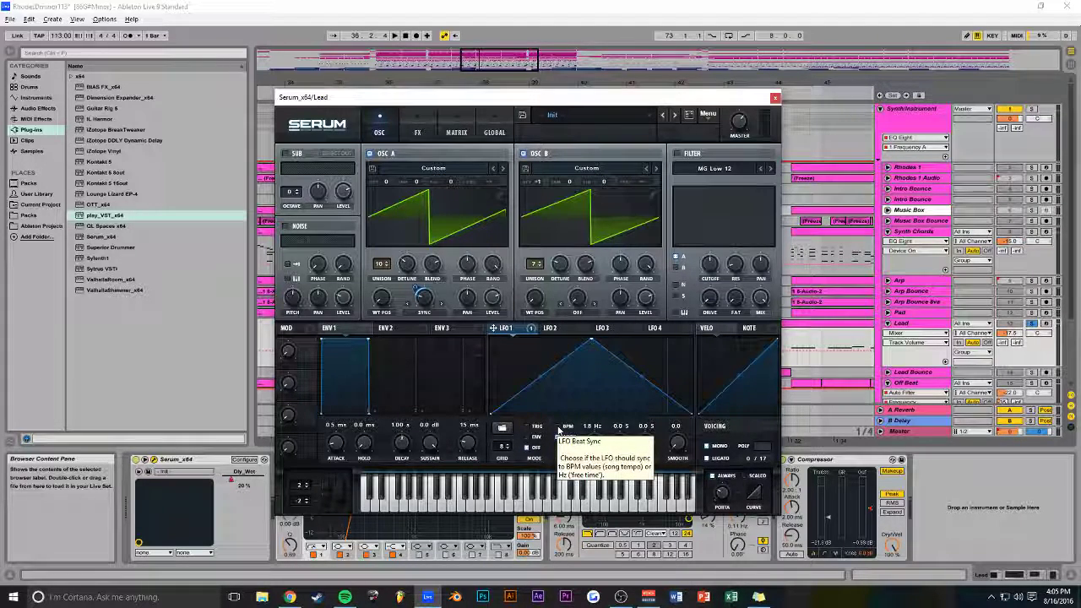
pyautogui.click(557, 427)
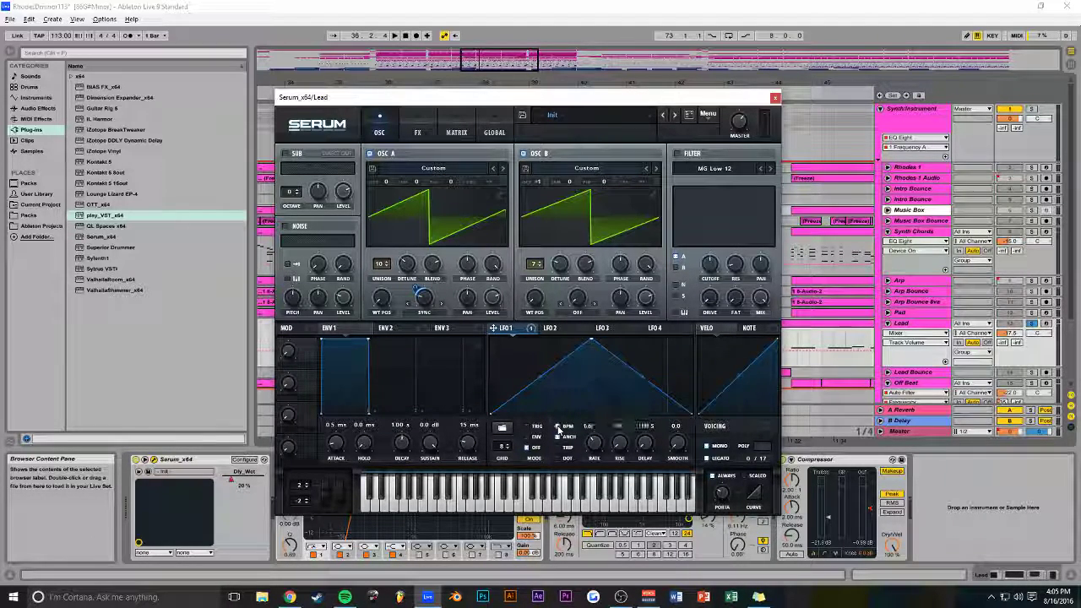
pyautogui.click(557, 427)
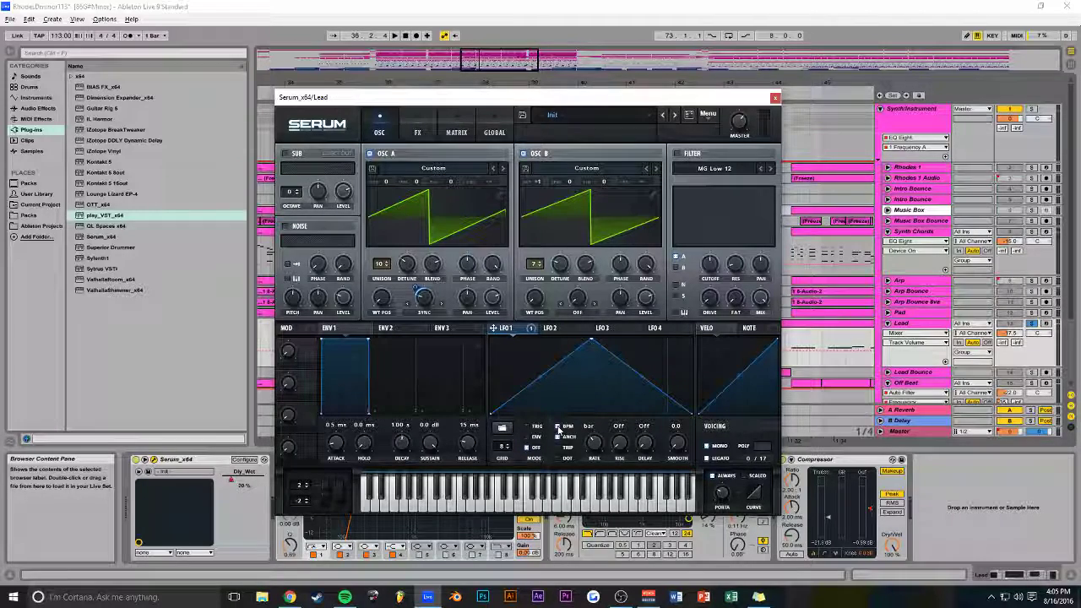
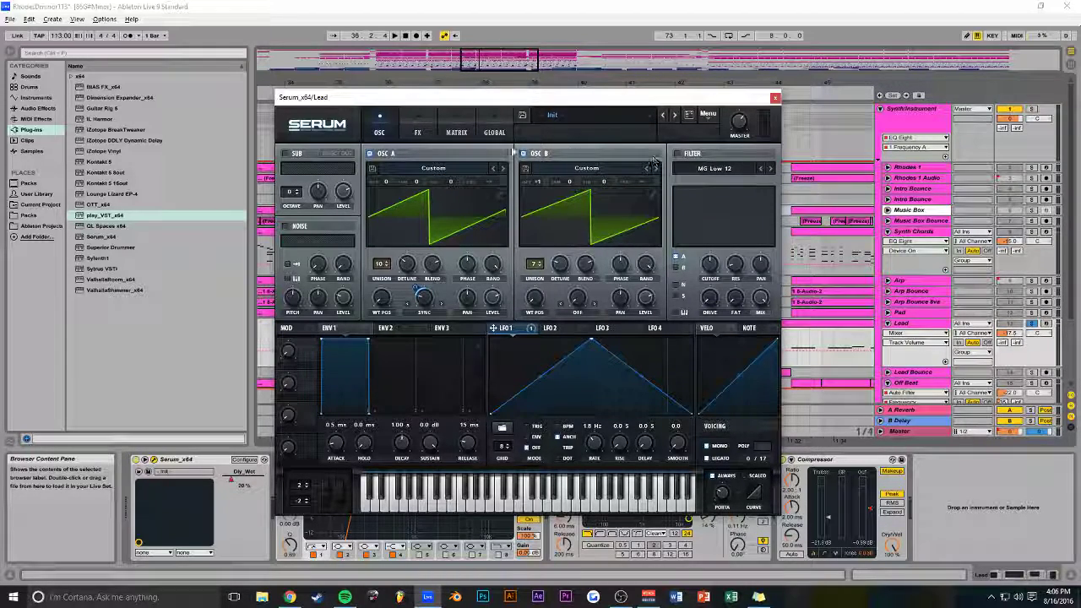
# Play the lead with LFO 1's modulation of oscillator A's warp disabled, stop playback, and restore the modulation.
pyautogui.press('space')
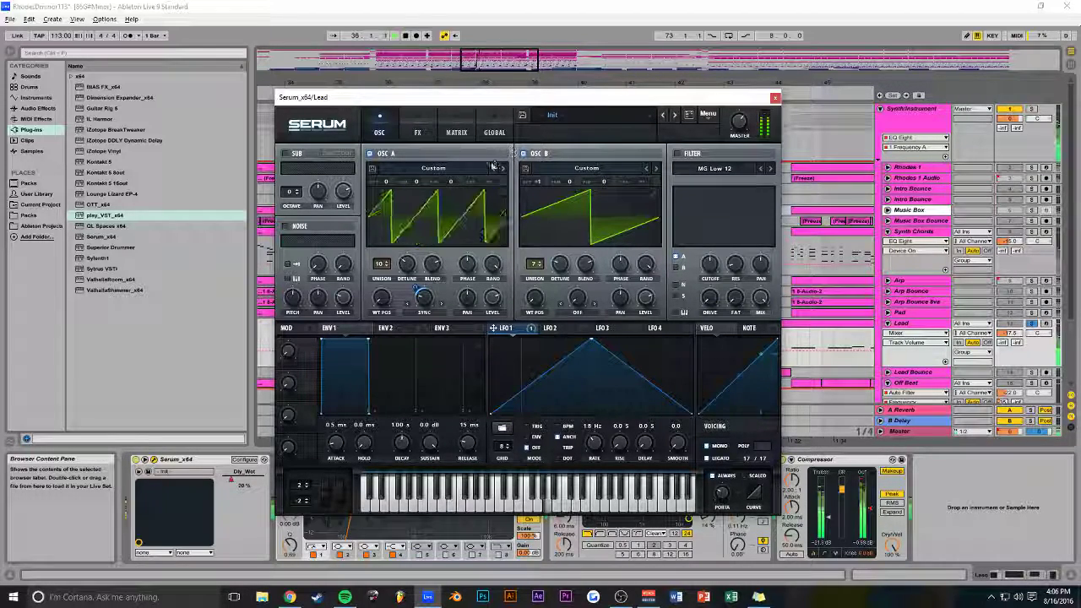
pyautogui.rightClick(420, 292)
pyautogui.click(478, 318)
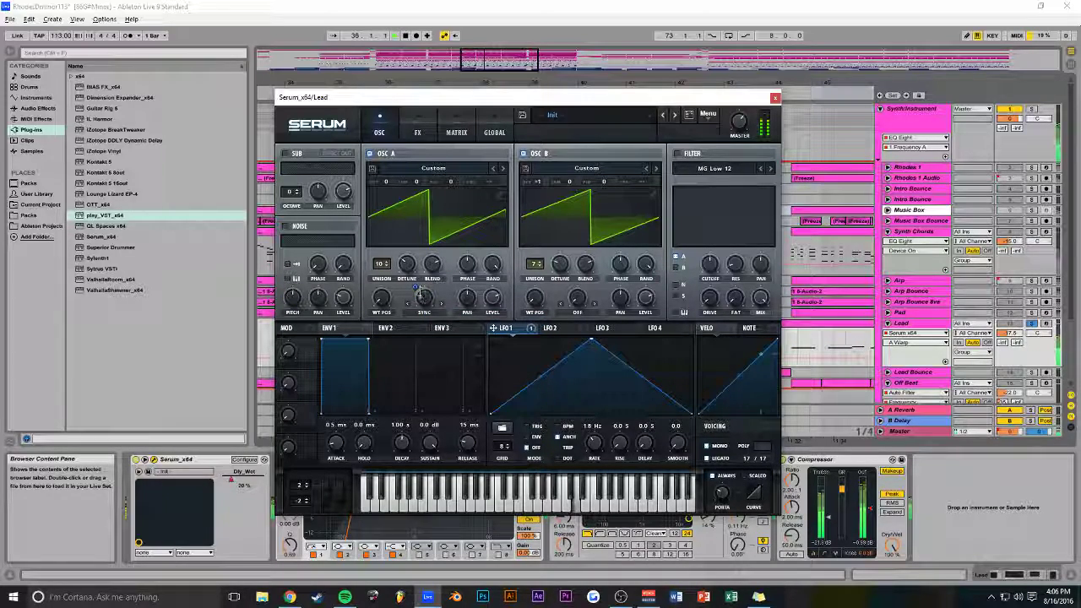
pyautogui.moveTo(418, 290)
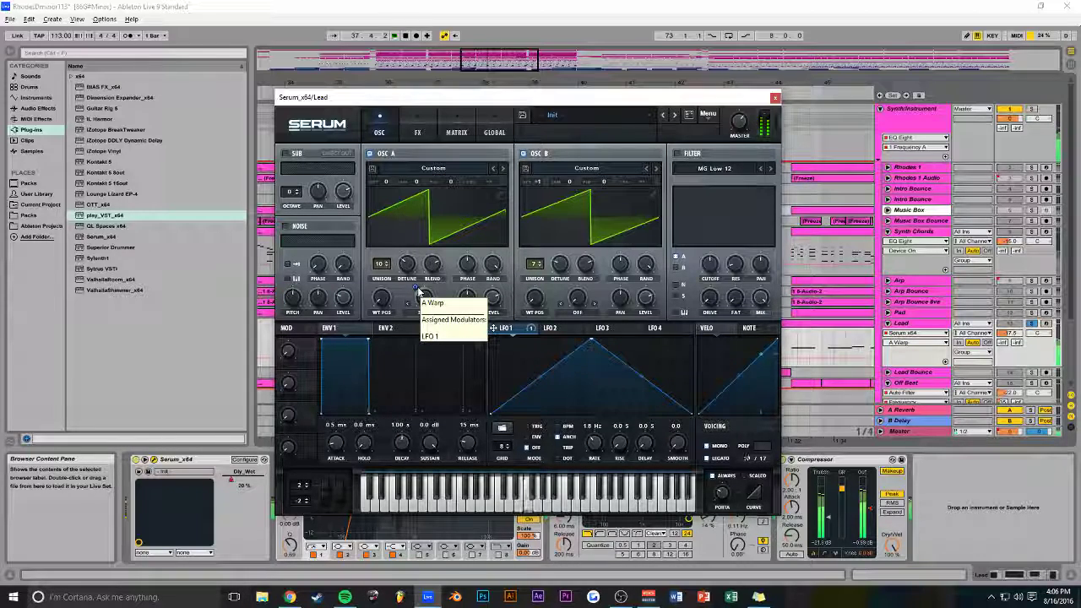
pyautogui.press('space')
pyautogui.rightClick(421, 293)
pyautogui.click(464, 319)
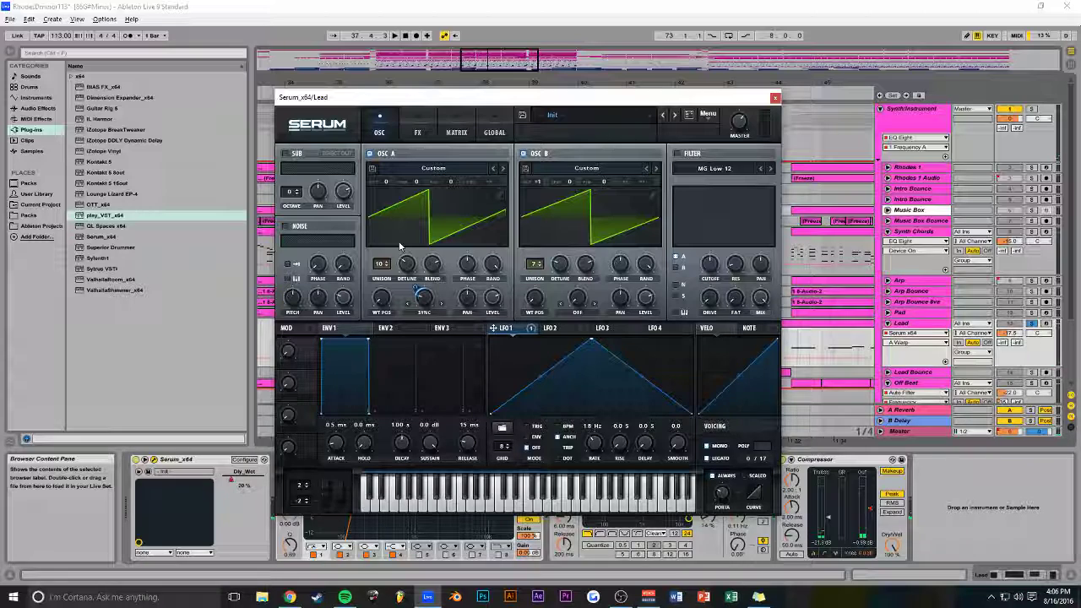
# View the lead's effects inside Serum and close the plug-in window.
pyautogui.click(417, 132)
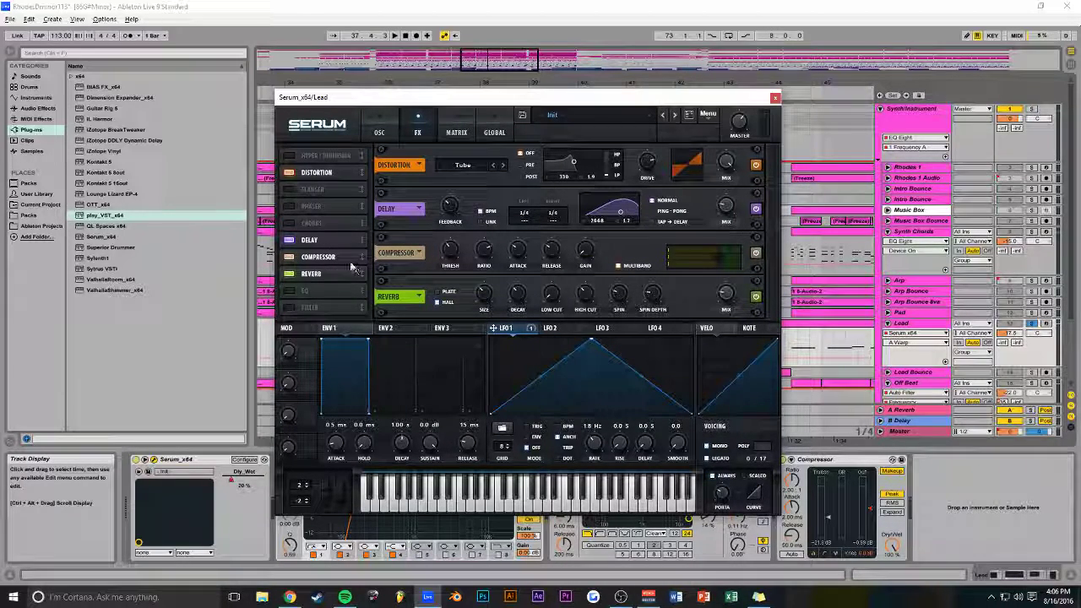
pyautogui.click(774, 97)
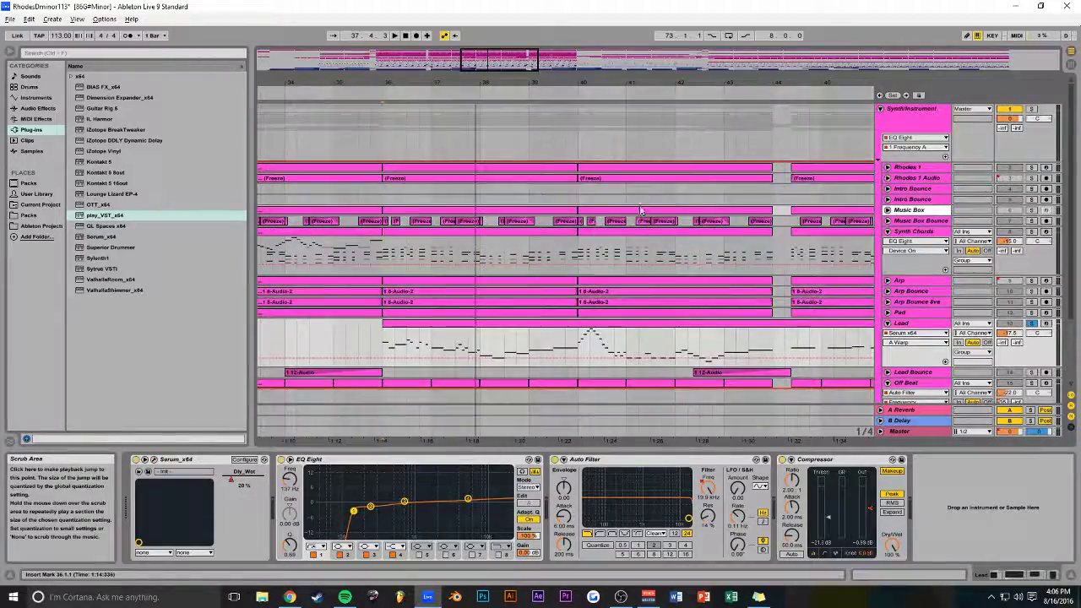
# Fold the Lead, Synth Chords and Off Beat tracks so every track inside the Synth/Instrument group is collapsed.
pyautogui.scroll(-2, 608, 242)
pyautogui.scroll(2, 608, 242)
pyautogui.moveTo(507, 56); pyautogui.dragTo(516, 25)
pyautogui.scroll(-3, 487, 273)
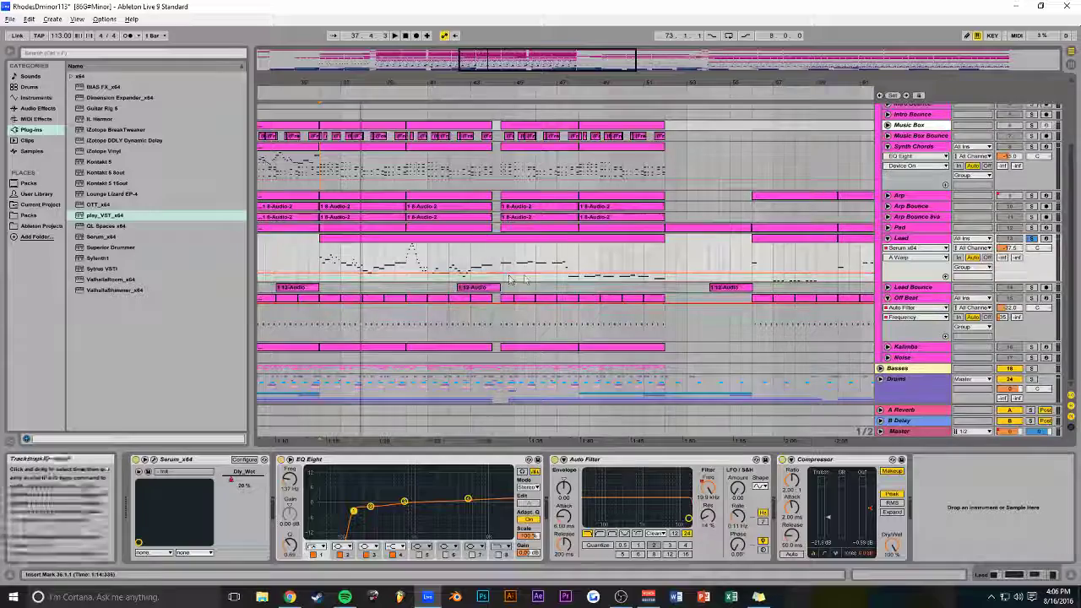
pyautogui.keyDown('alt'); pyautogui.click(887, 287); pyautogui.keyUp('alt')
pyautogui.scroll(1, 854, 253)
pyautogui.keyDown('alt'); pyautogui.click(887, 233); pyautogui.keyUp('alt')
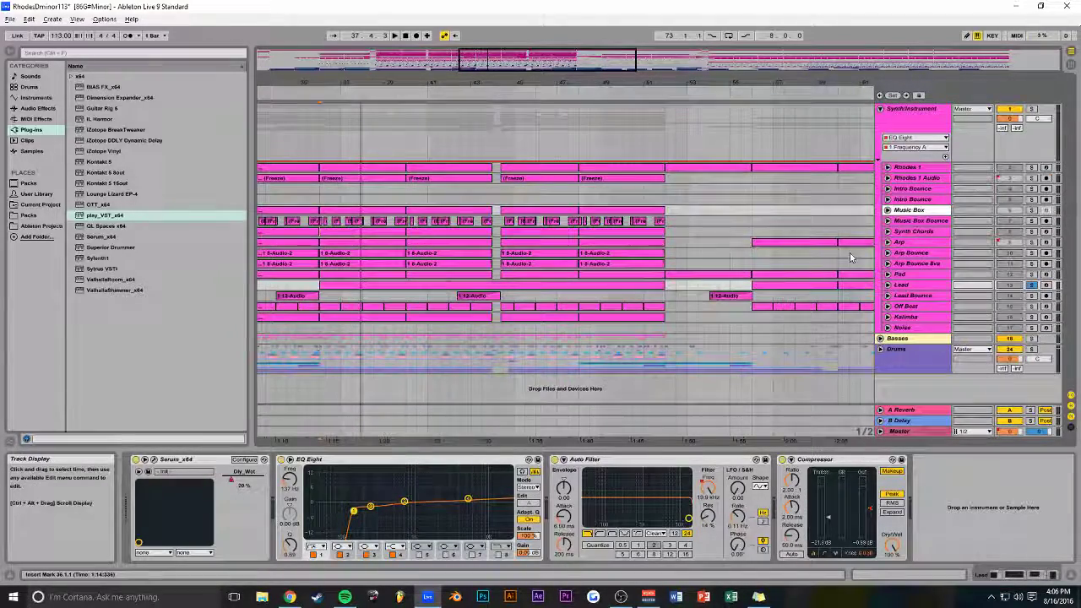
# Solo the Synth/Instrument group and play it from bar 36, comparing the sound with its Glue Compressor off and on.
pyautogui.click(918, 122)
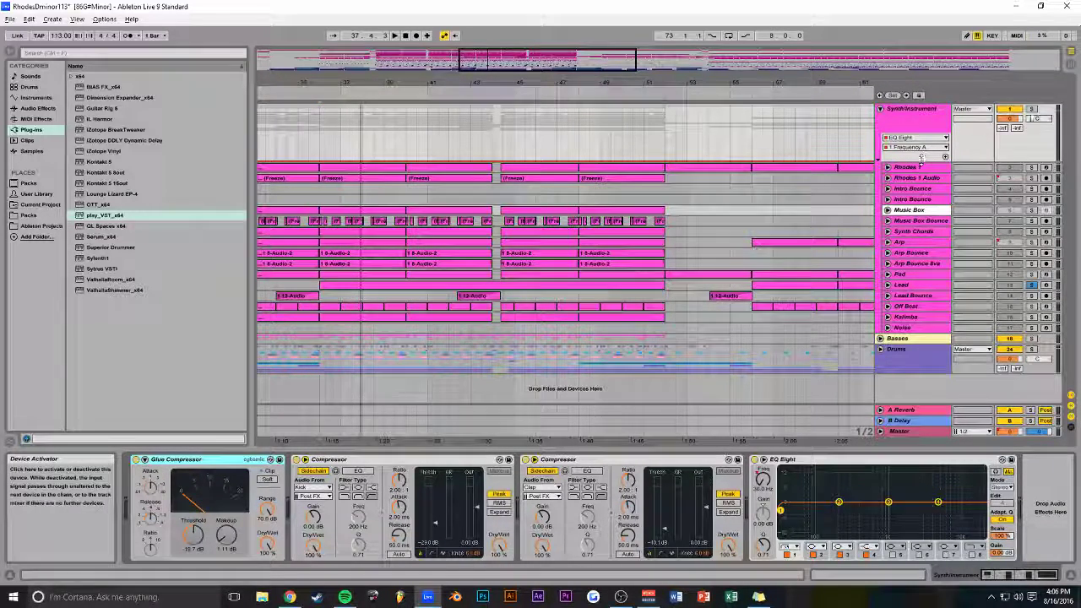
pyautogui.click(1031, 109)
pyautogui.press('space')
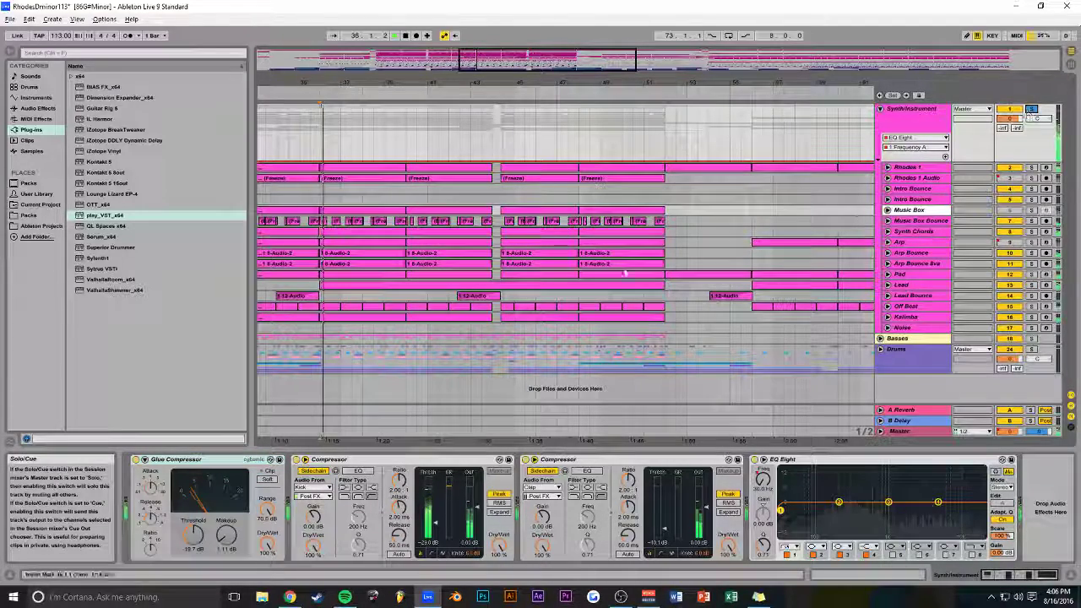
pyautogui.click(138, 462)
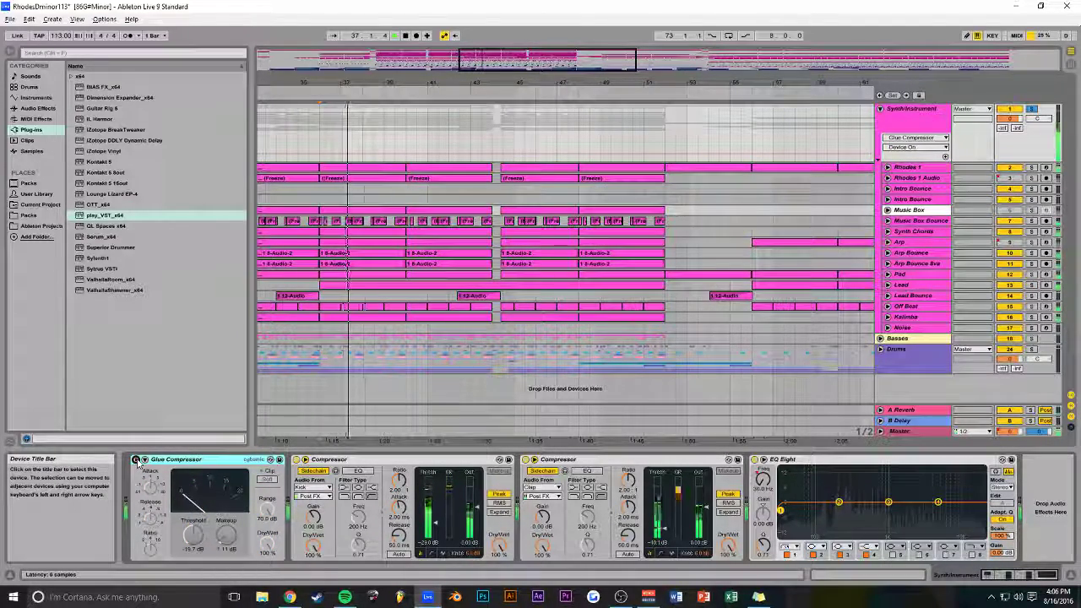
pyautogui.click(136, 460)
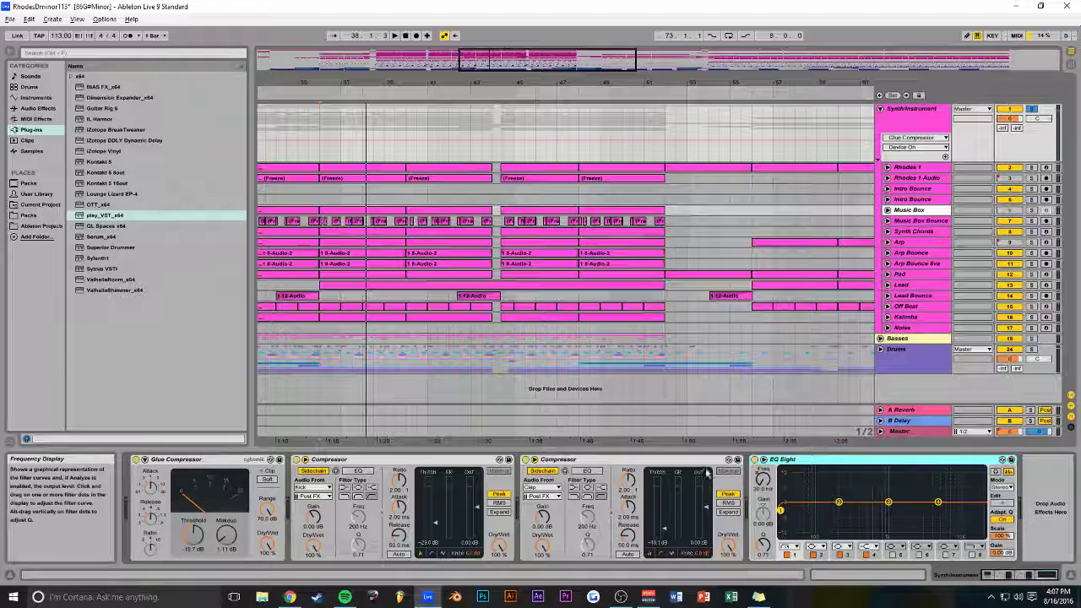
# Play the soloed Synth/Instrument group from bar 18 and watch the EQ Eight's low-cut frequency sweep.
pyautogui.moveTo(553, 69); pyautogui.dragTo(447, 78)
pyautogui.click(386, 136)
pyautogui.press('space')
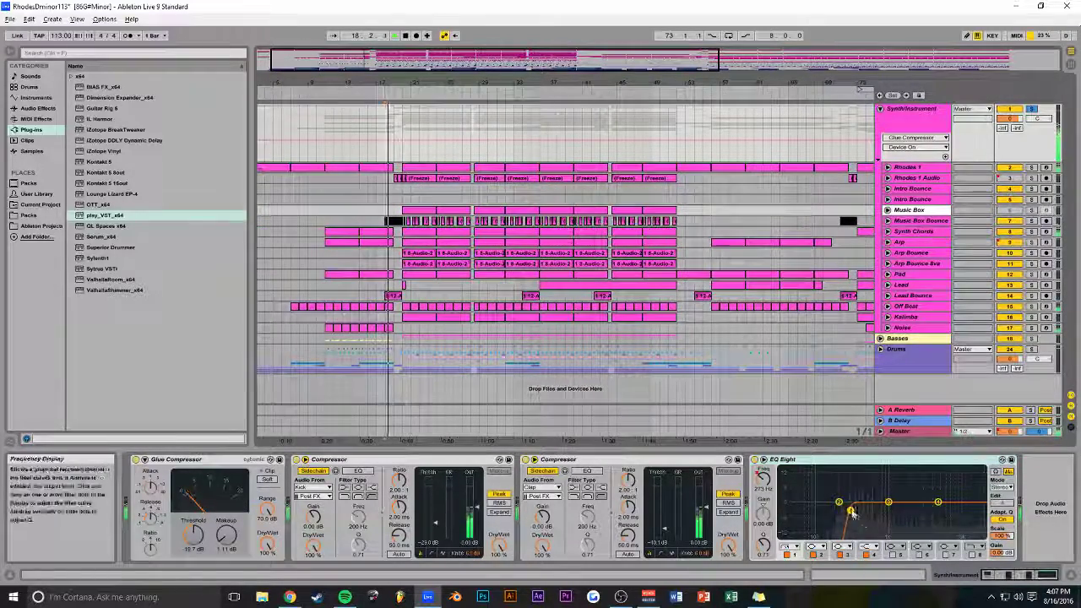
pyautogui.moveTo(851, 513); pyautogui.dragTo(862, 517)
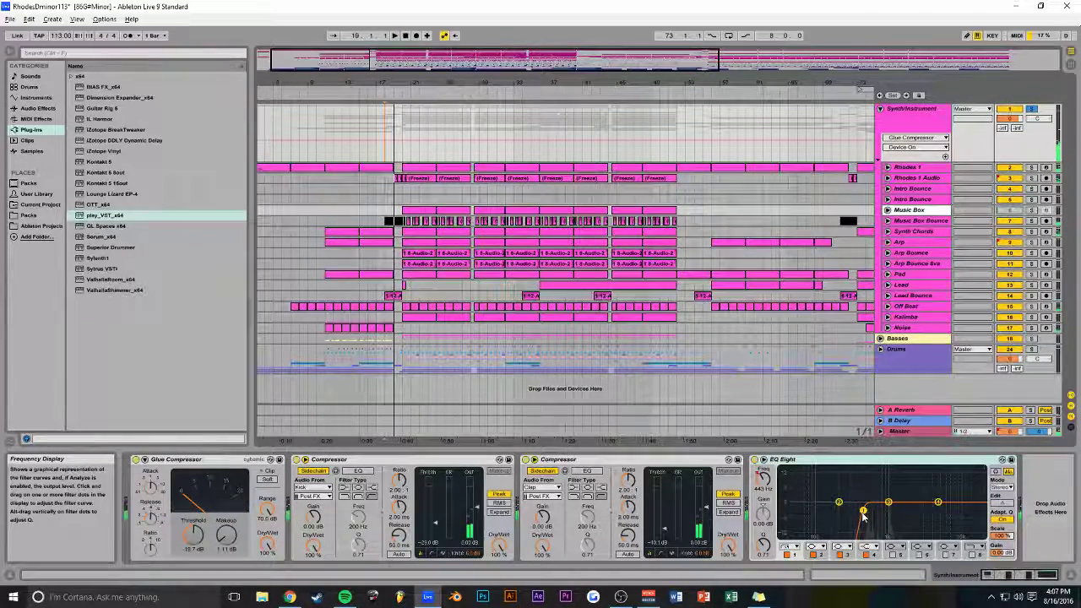
# Unfold Rhodes 1 Audio, play it soloed up to bar 20, unsolo it, and view its Auto Filter.
pyautogui.moveTo(468, 67); pyautogui.dragTo(485, 156)
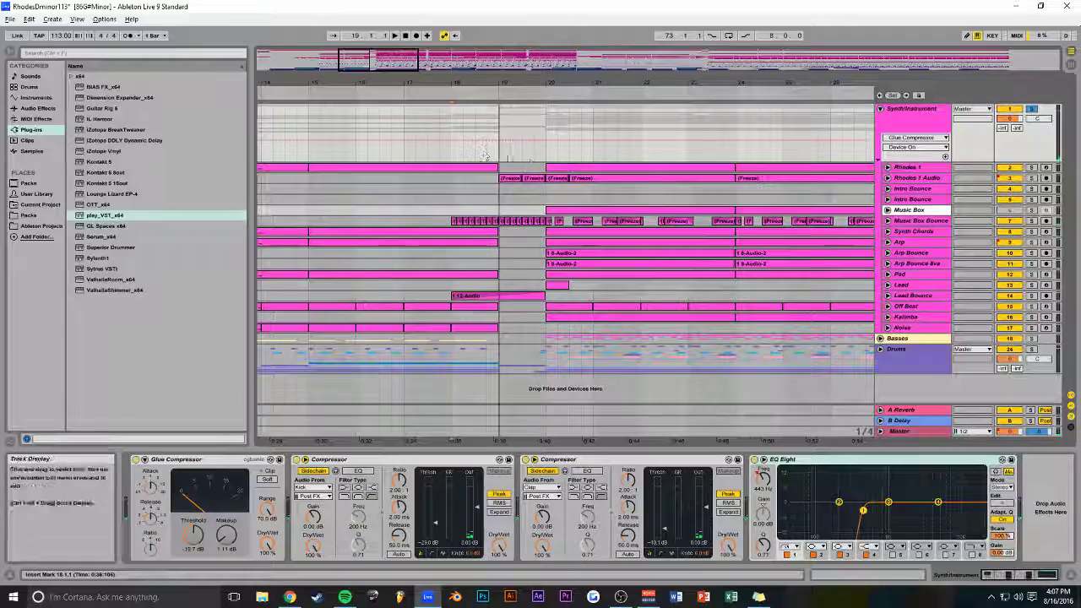
pyautogui.click(887, 177)
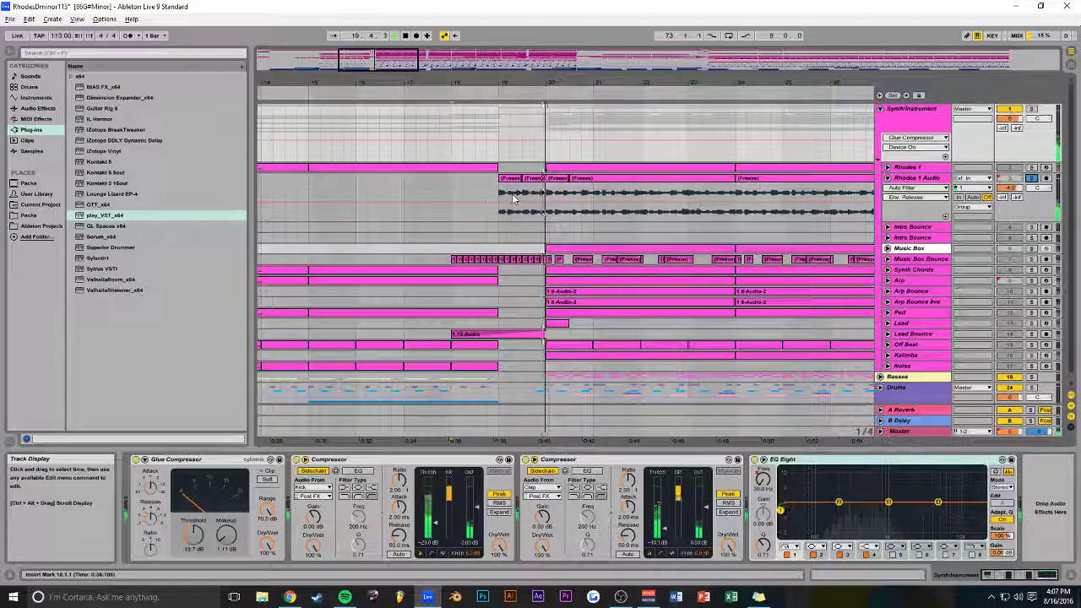
pyautogui.click(1032, 178)
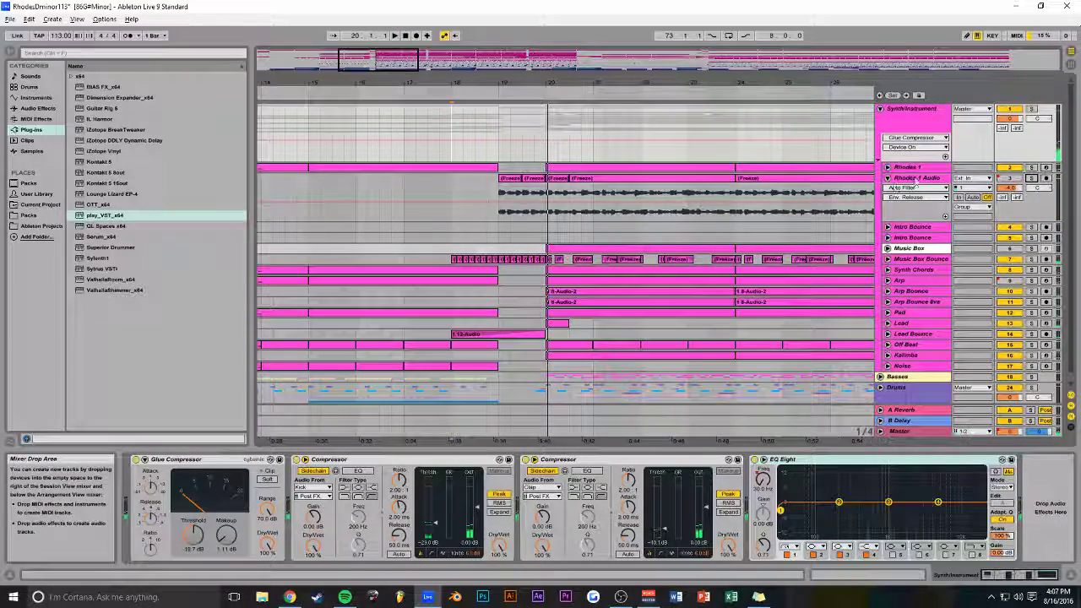
pyautogui.click(915, 178)
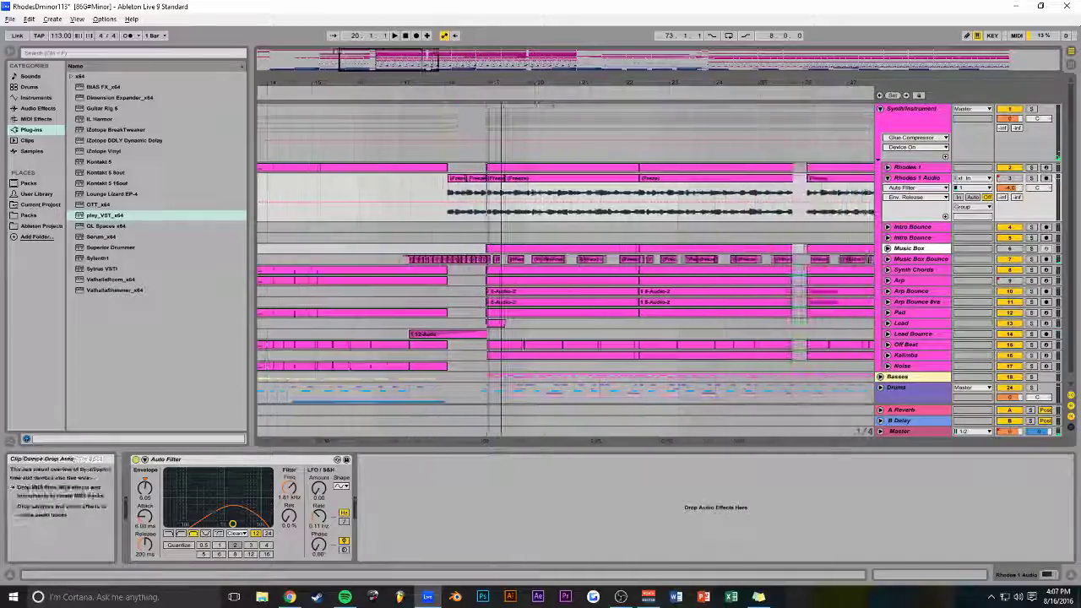
# Place the insert marker at bar 19 on the Synth/Instrument group and play the transition into bar 20.
pyautogui.moveTo(386, 60); pyautogui.dragTo(429, 58)
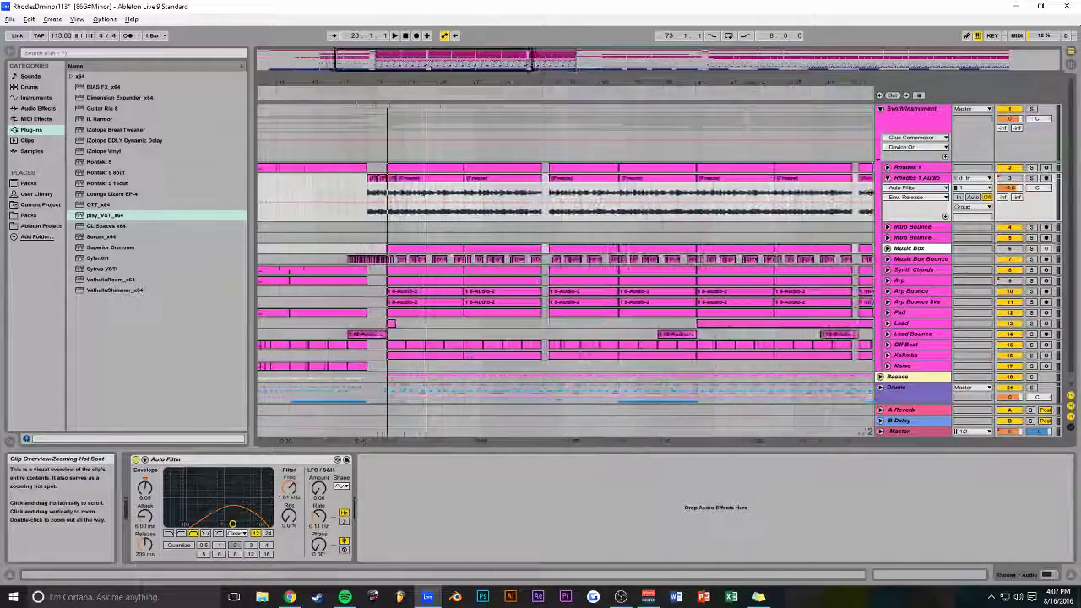
pyautogui.click(365, 156)
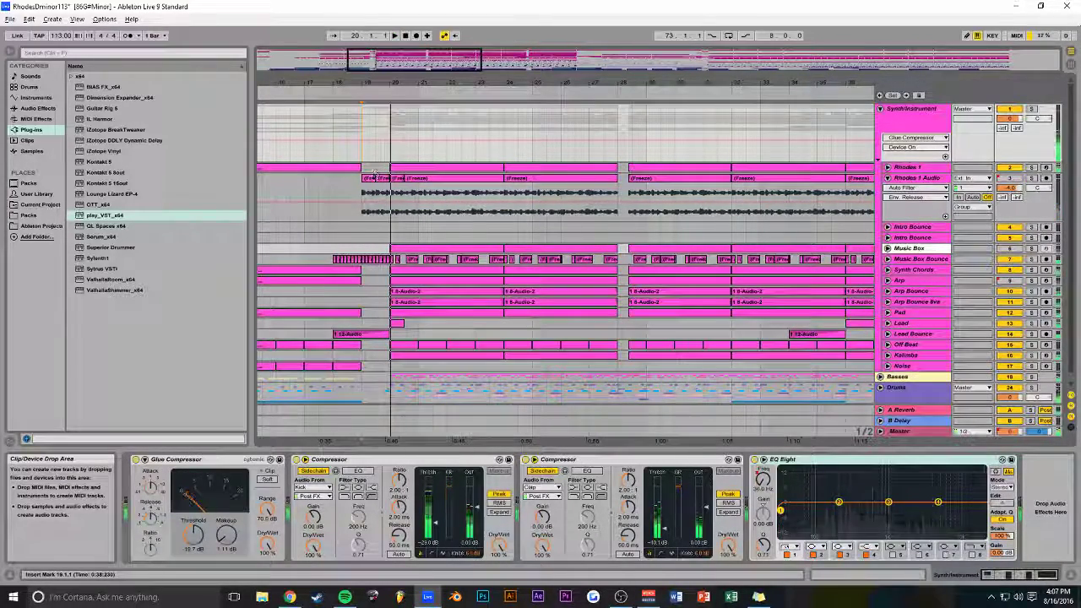
pyautogui.scroll(-1, 374, 264)
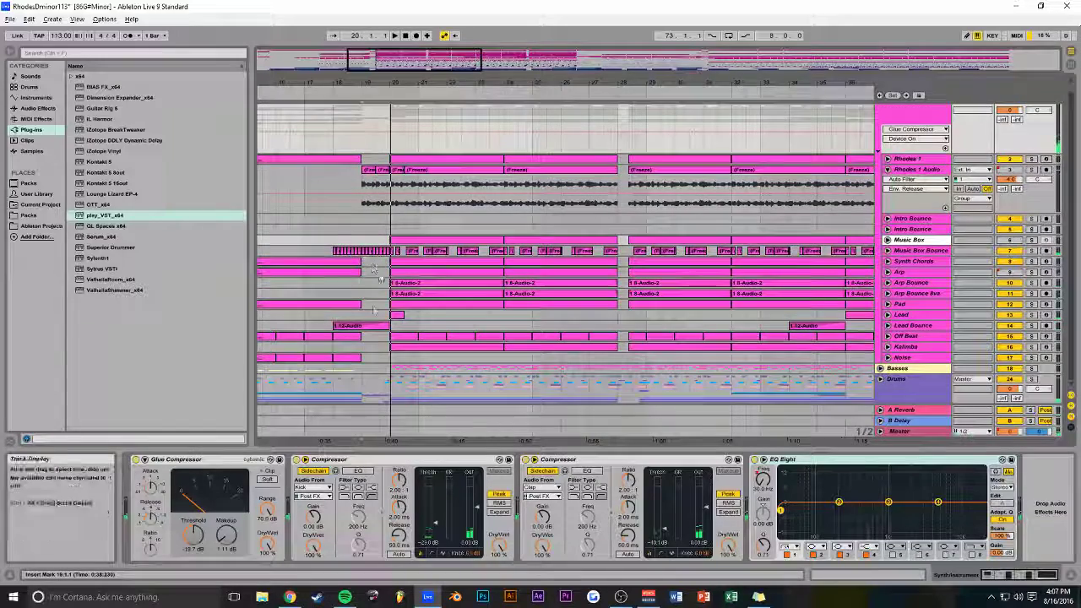
# Play the full mix from bar 51 through the transition into the breakdown at bar 52.
pyautogui.click(361, 328)
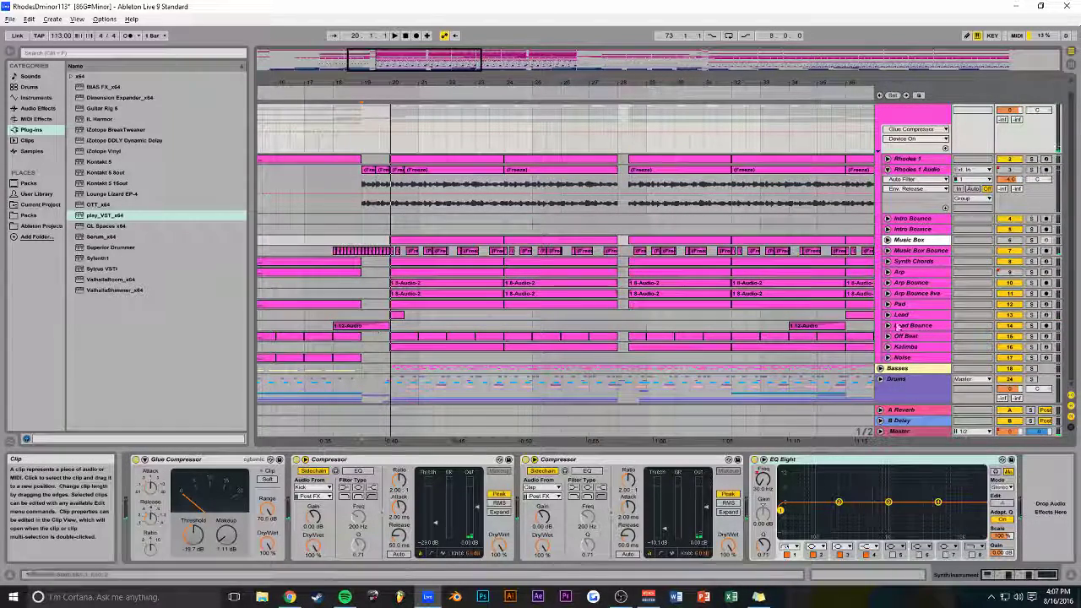
pyautogui.press('space')
pyautogui.moveTo(396, 70); pyautogui.dragTo(556, 70)
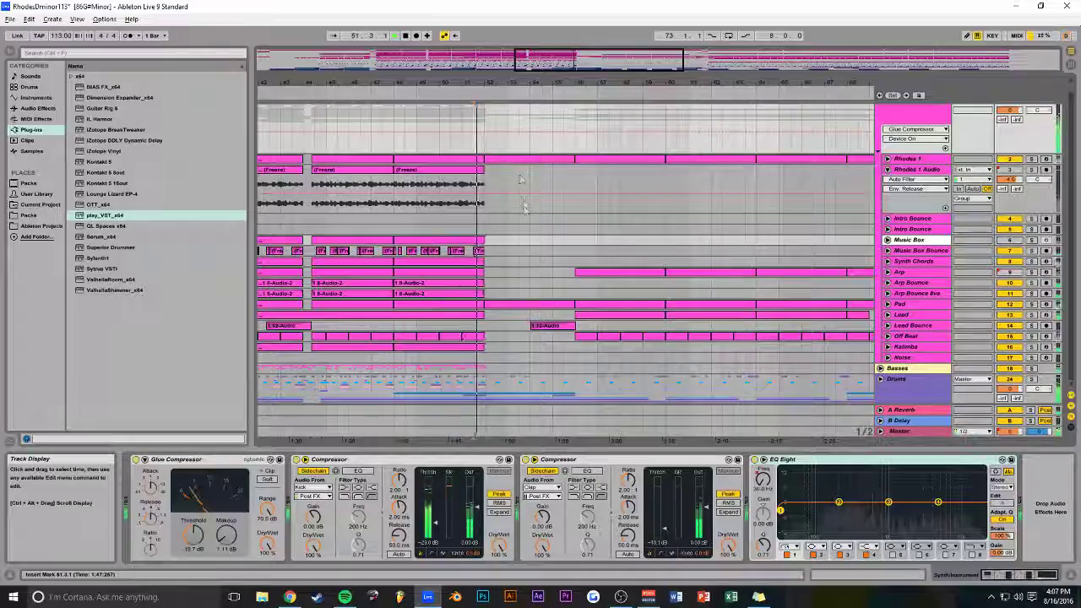
pyautogui.hotkey('alt', 'Tab')
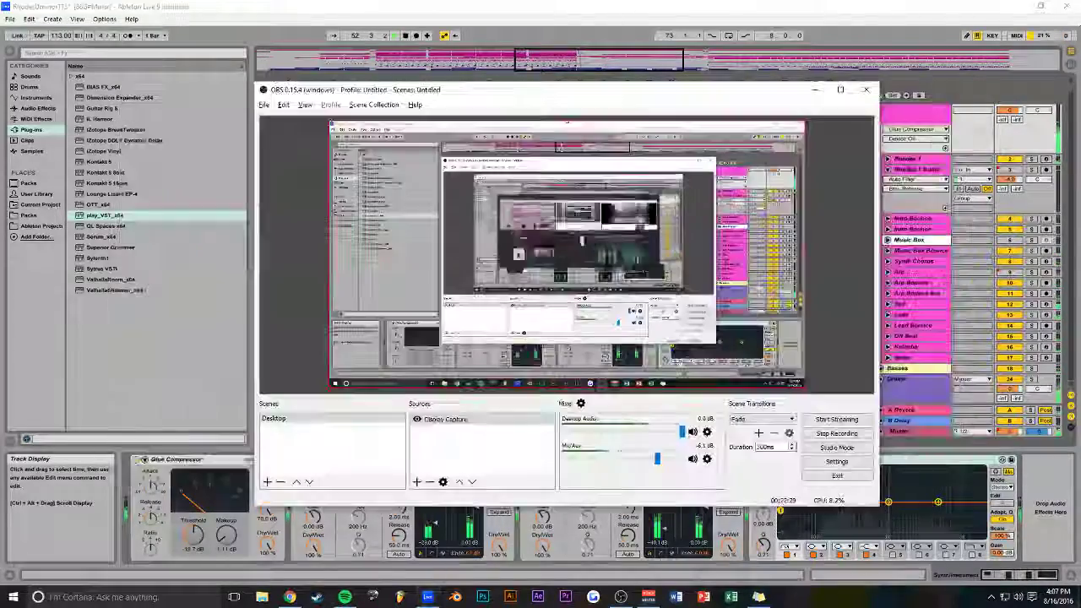
pyautogui.hotkey('alt', 'Tab')
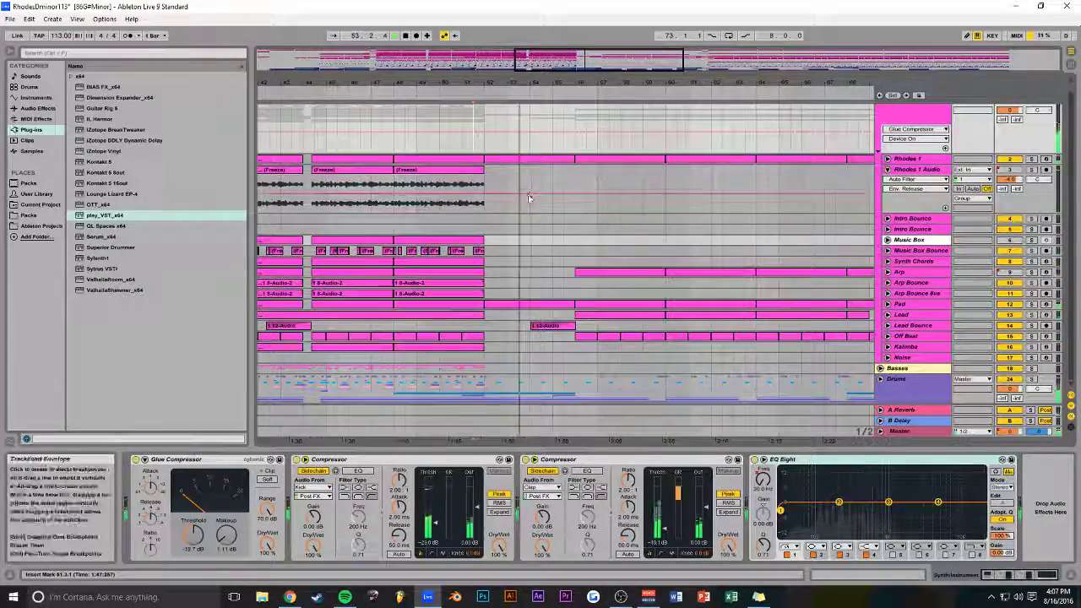
# Unfold the Drums group and its Kick track, and play the breakdown from bar 52.
pyautogui.click(934, 373)
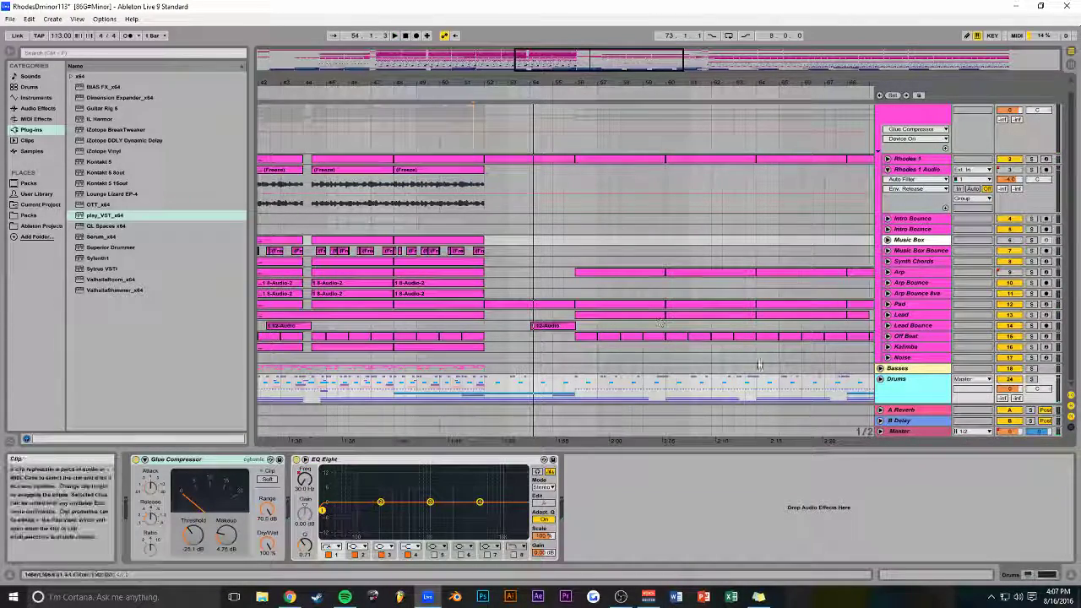
pyautogui.click(879, 379)
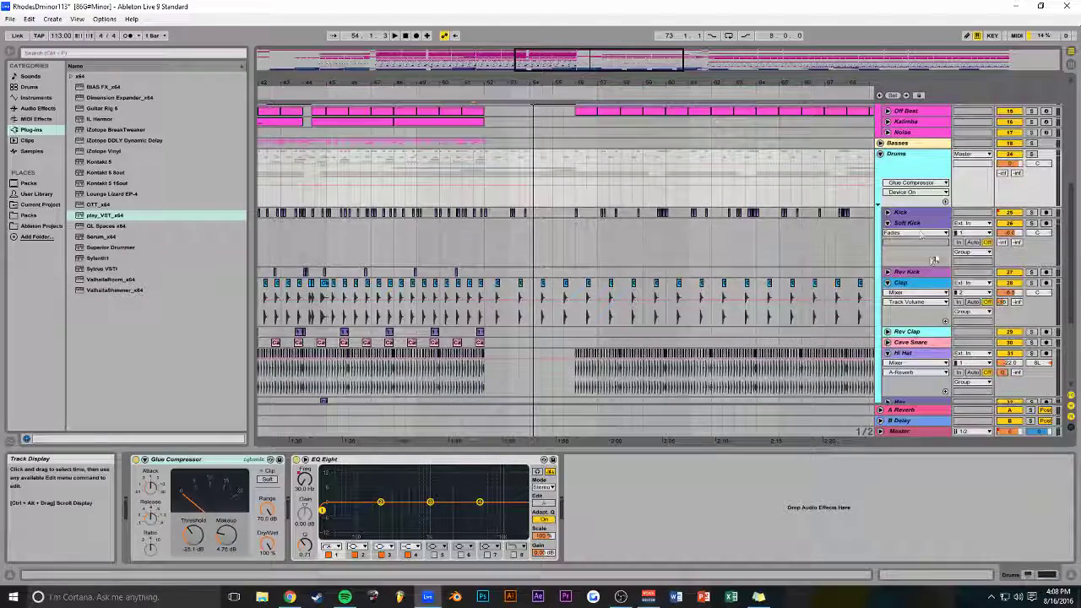
pyautogui.click(900, 214)
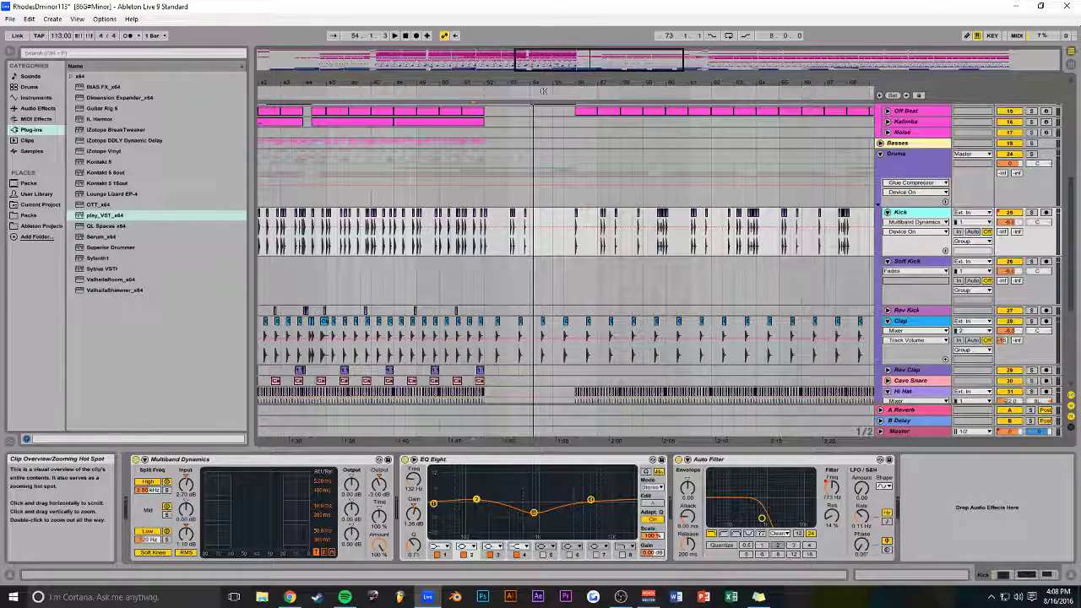
pyautogui.click(488, 164)
pyautogui.moveTo(530, 54); pyautogui.dragTo(590, 60)
pyautogui.press('space')
pyautogui.scroll(1, 545, 144)
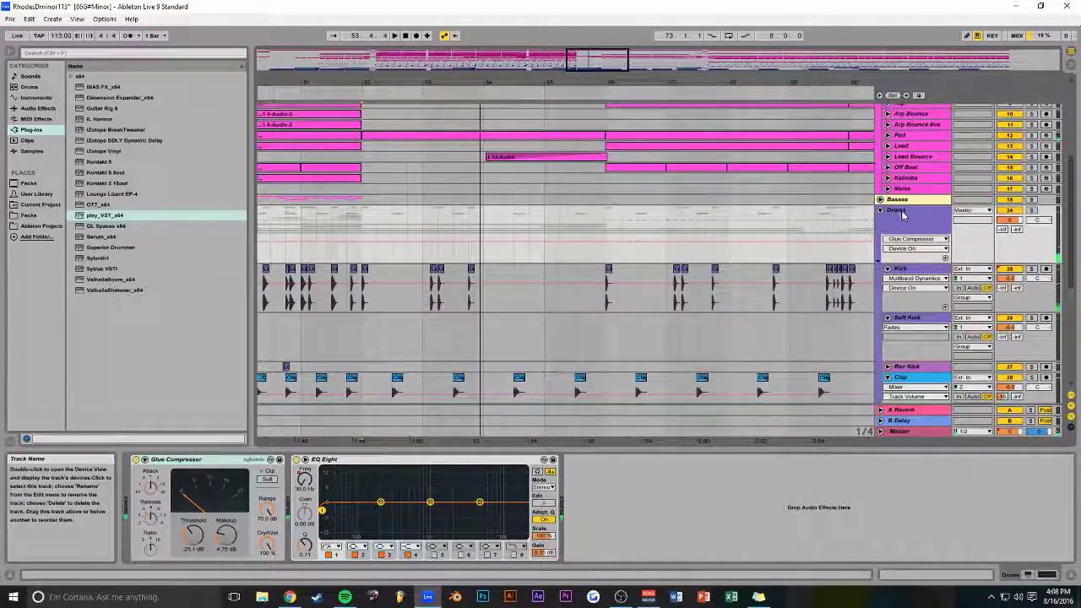
# Examine the drum and synth clips in the breakdown around bars 52 to 56, and fold the Synth/Instrument group.
pyautogui.scroll(-2, 564, 254)
pyautogui.scroll(-3, 385, 272)
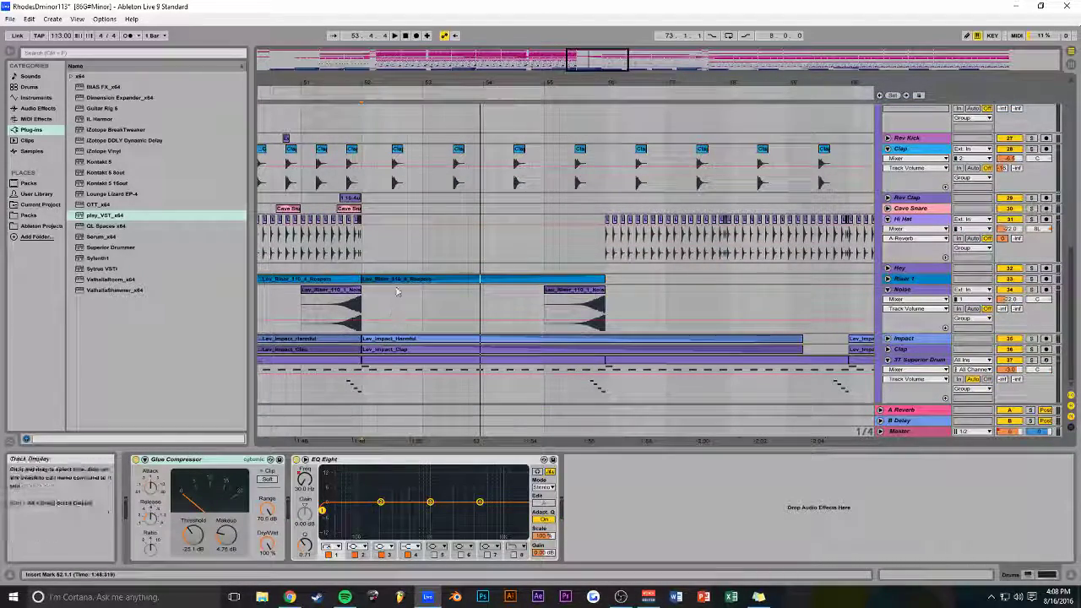
pyautogui.scroll(5, 389, 296)
pyautogui.scroll(4, 388, 290)
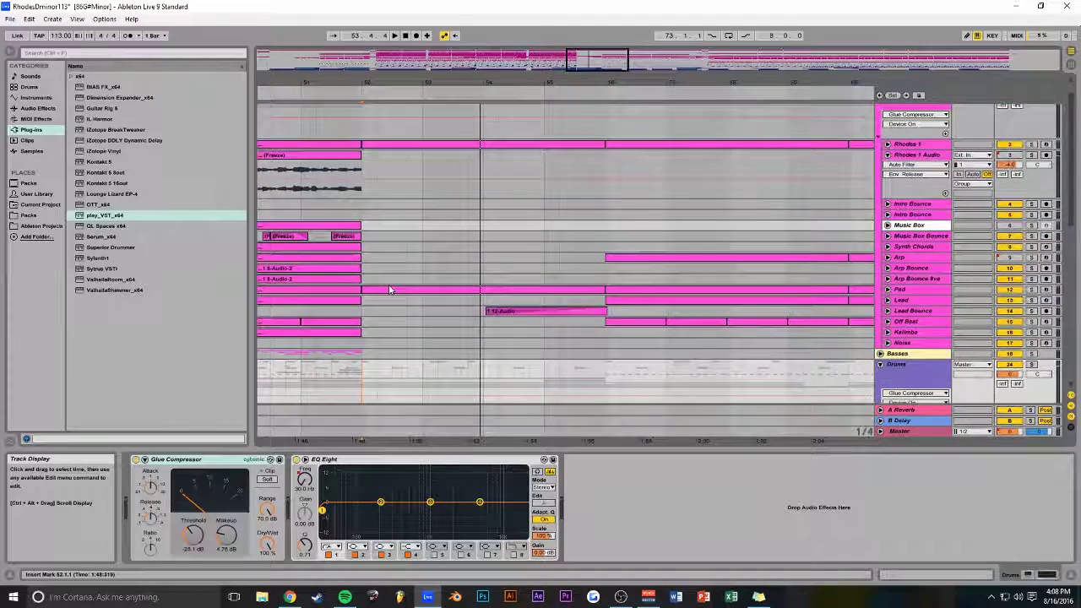
pyautogui.scroll(1, 394, 260)
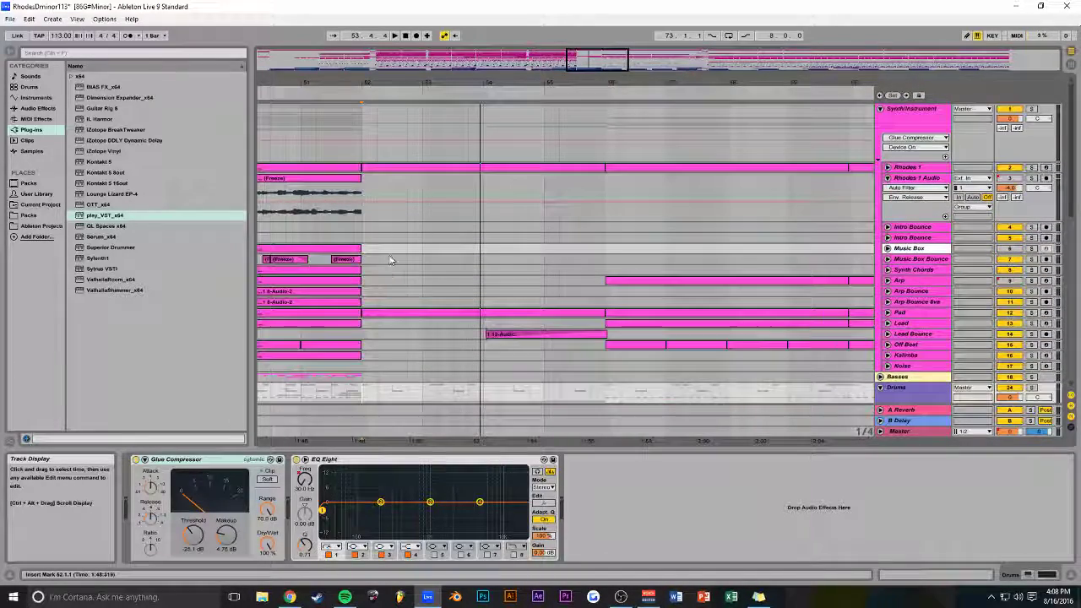
pyautogui.scroll(-2, 719, 270)
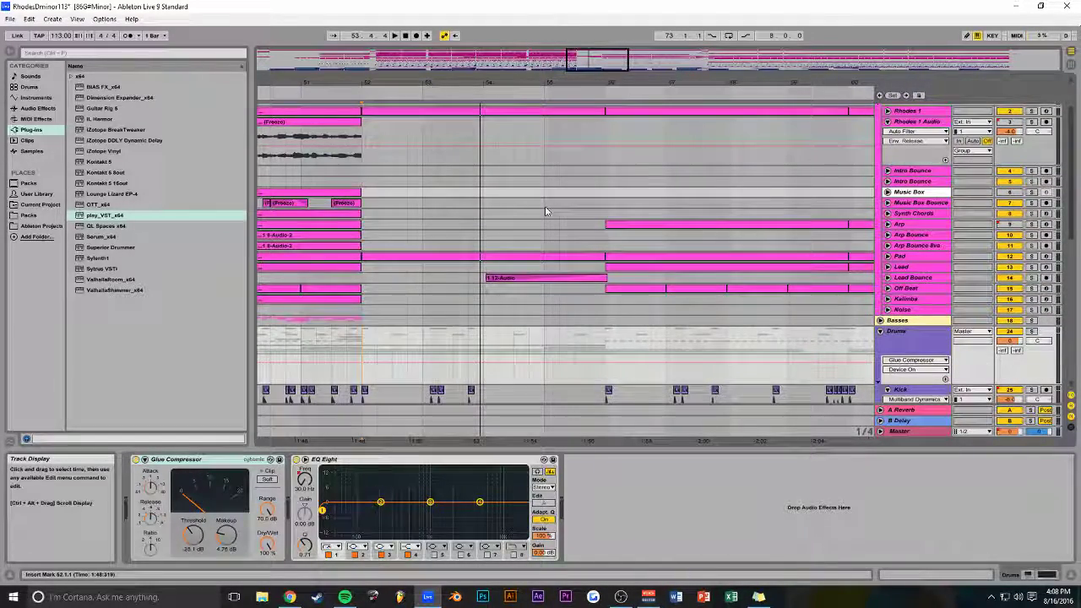
pyautogui.scroll(3, 541, 208)
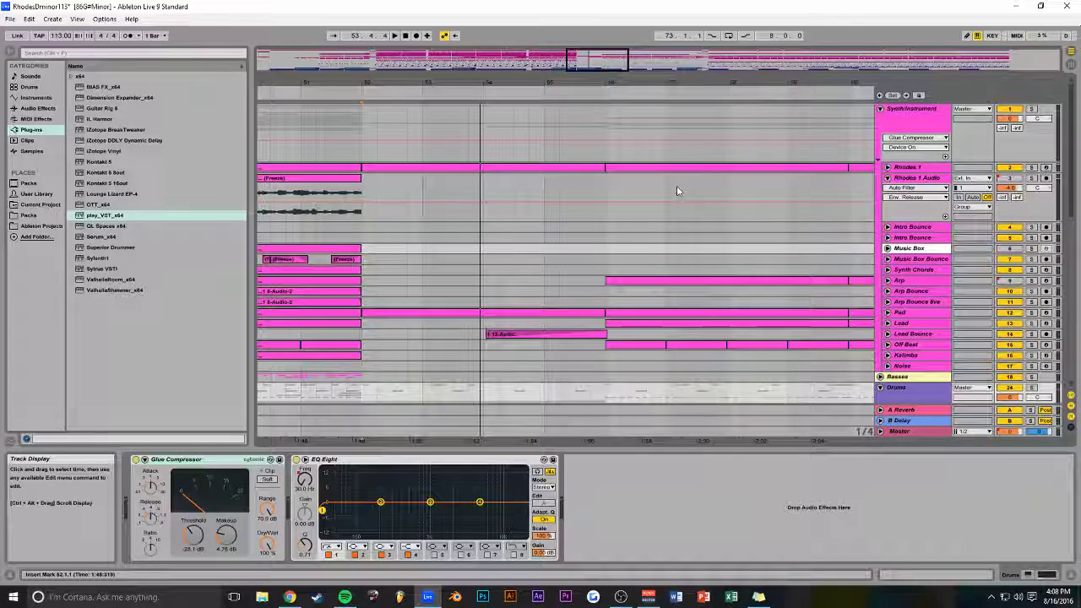
pyautogui.click(881, 109)
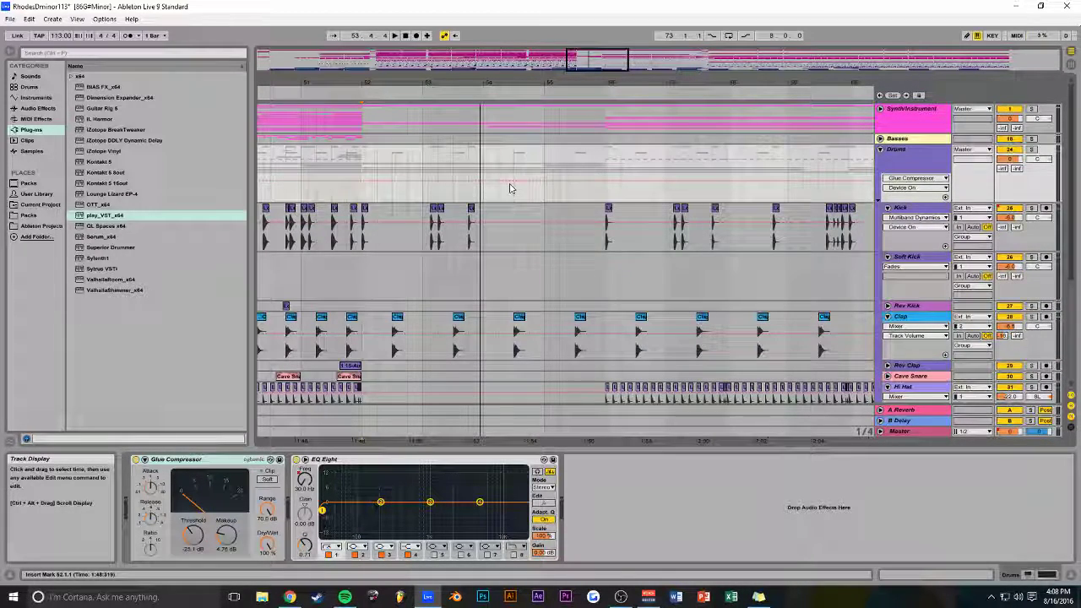
# Zoom in on the bars leading up to bar 52, and unfold the Rev Clap and Cave Snare tracks.
pyautogui.press('space')
pyautogui.moveTo(600, 59)
pyautogui.mouseDown()
pyautogui.moveTo(593, 92)
pyautogui.moveTo(600, 44)
pyautogui.moveTo(586, 64)
pyautogui.mouseUp()
pyautogui.moveTo(550, 104); pyautogui.dragTo(611, 90)
pyautogui.click(888, 365)
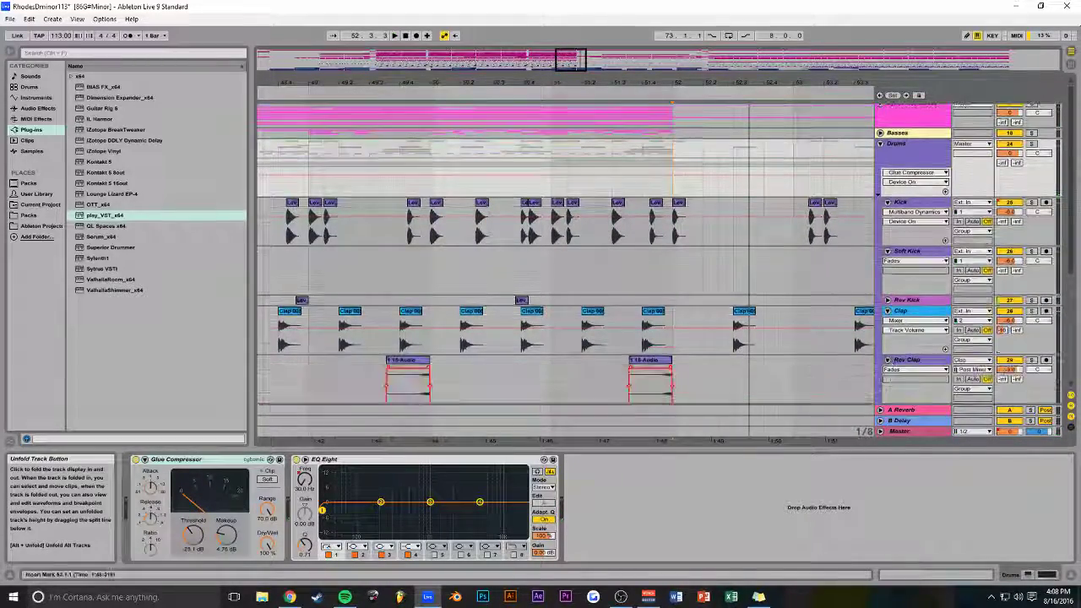
pyautogui.scroll(-2, 760, 346)
pyautogui.click(886, 342)
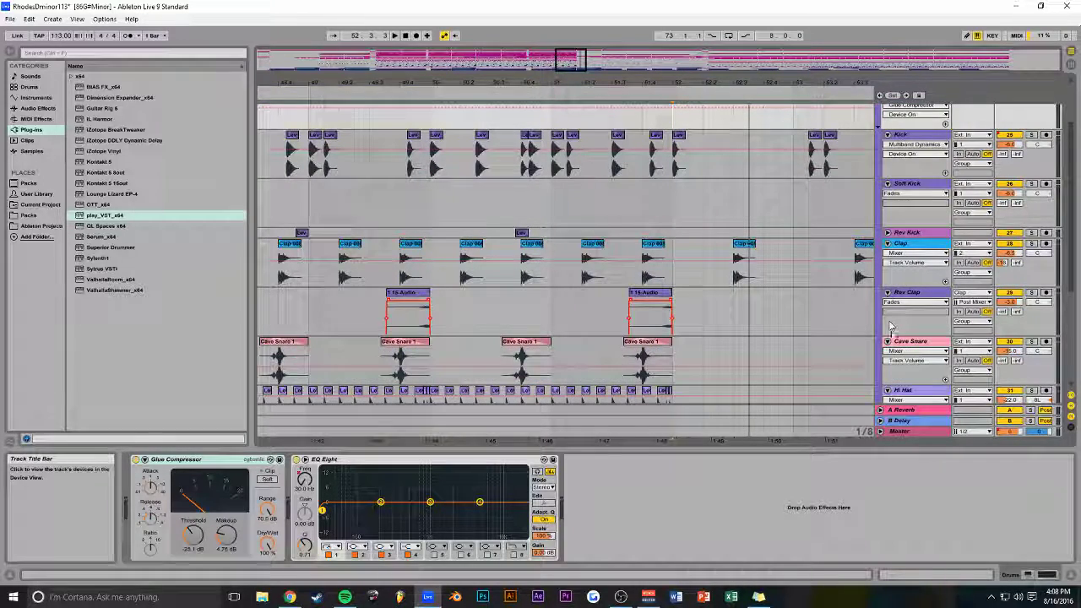
pyautogui.scroll(-2, 516, 264)
# Play from bar 50 beat 3 with the Cave Snare soloed, adding the Clap to the solo to compare them.
pyautogui.click(510, 265)
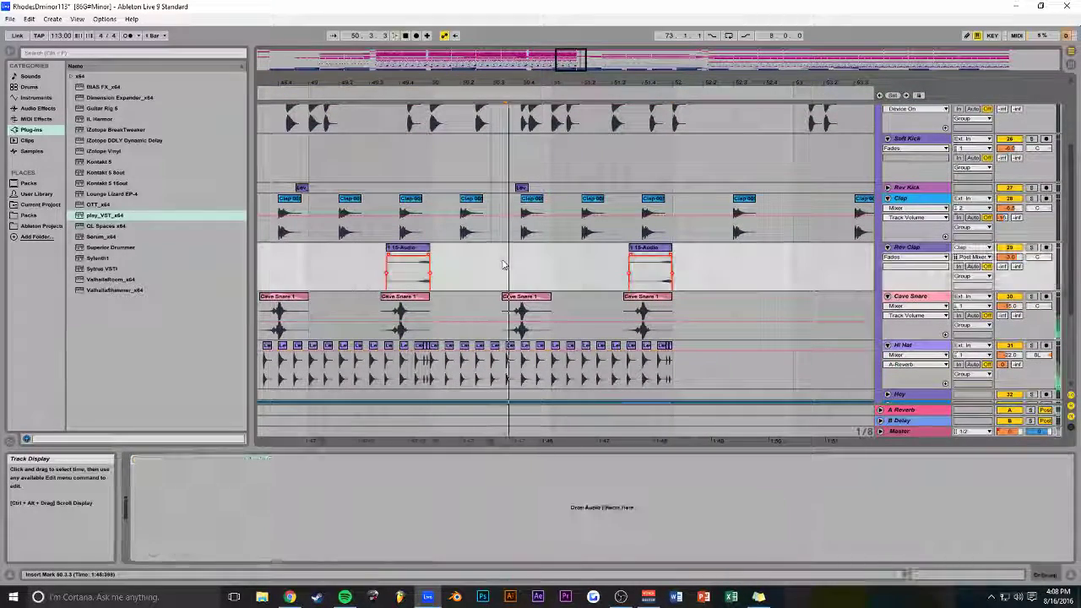
pyautogui.click(535, 272)
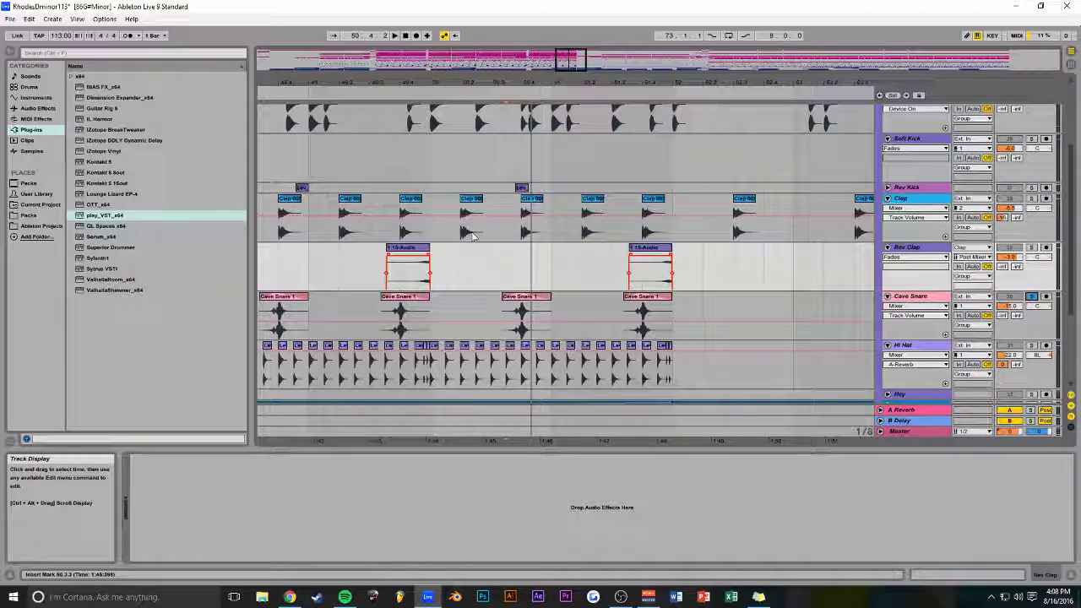
pyautogui.keyDown('ctrl'); pyautogui.click(1031, 197); pyautogui.keyUp('ctrl')
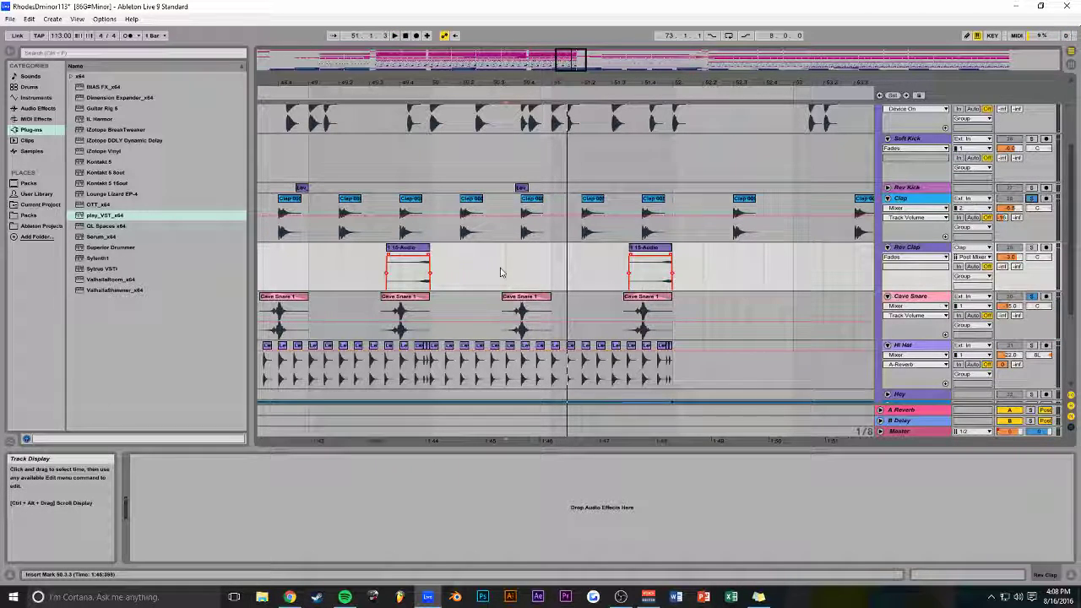
pyautogui.press('space')
pyautogui.press('space')
# Show the Cave Snare clip's sample in the browser, audition the other Frequent Snares samples, and collapse that folder.
pyautogui.moveTo(531, 77)
pyautogui.mouseDown()
pyautogui.moveTo(371, 33)
pyautogui.moveTo(352, 44)
pyautogui.moveTo(561, 21)
pyautogui.moveTo(496, 7)
pyautogui.moveTo(511, 21)
pyautogui.moveTo(496, 41)
pyautogui.moveTo(496, 79)
pyautogui.moveTo(497, 62)
pyautogui.moveTo(530, 95)
pyautogui.mouseUp()
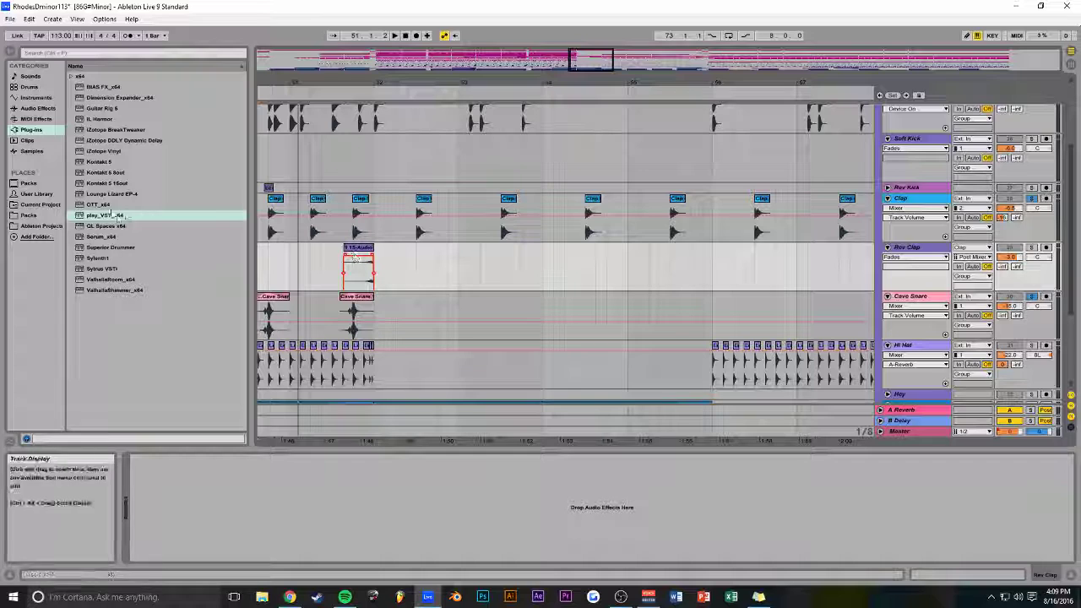
pyautogui.rightClick(358, 300)
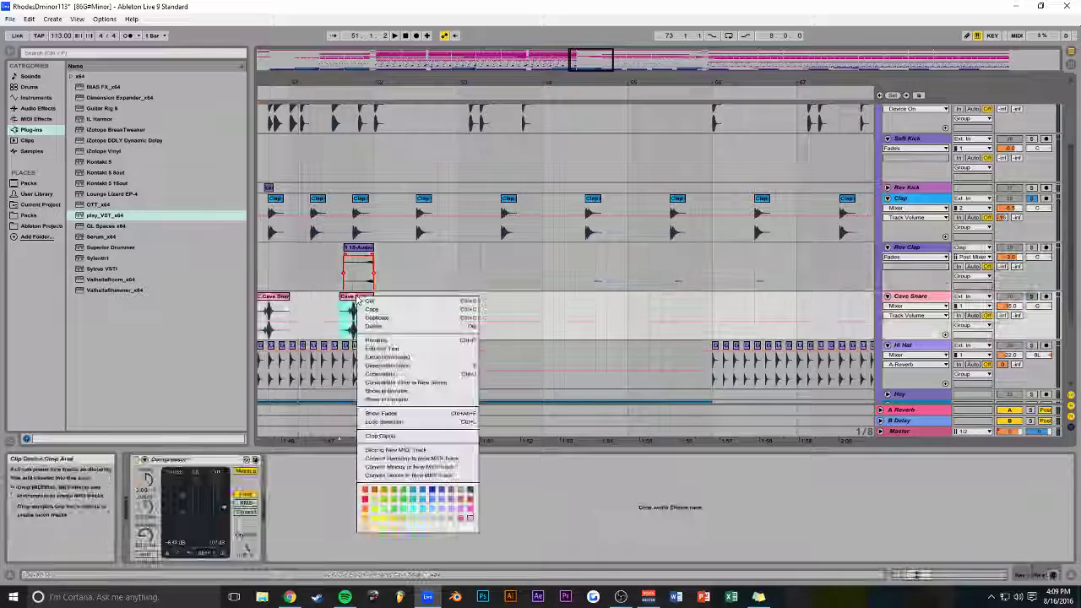
pyautogui.click(390, 390)
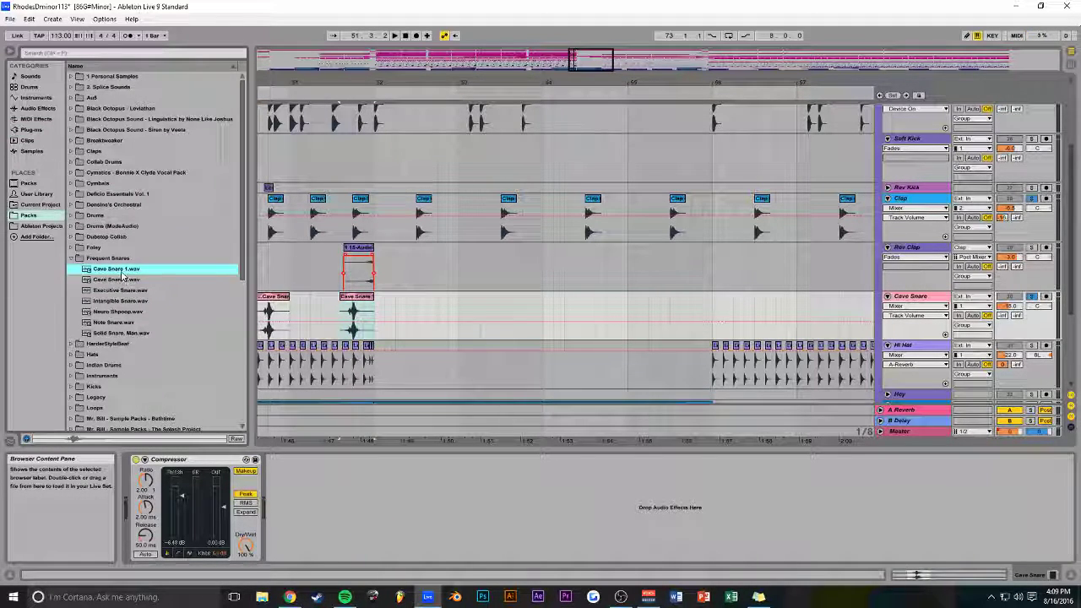
pyautogui.press('Down')
pyautogui.press('Down')
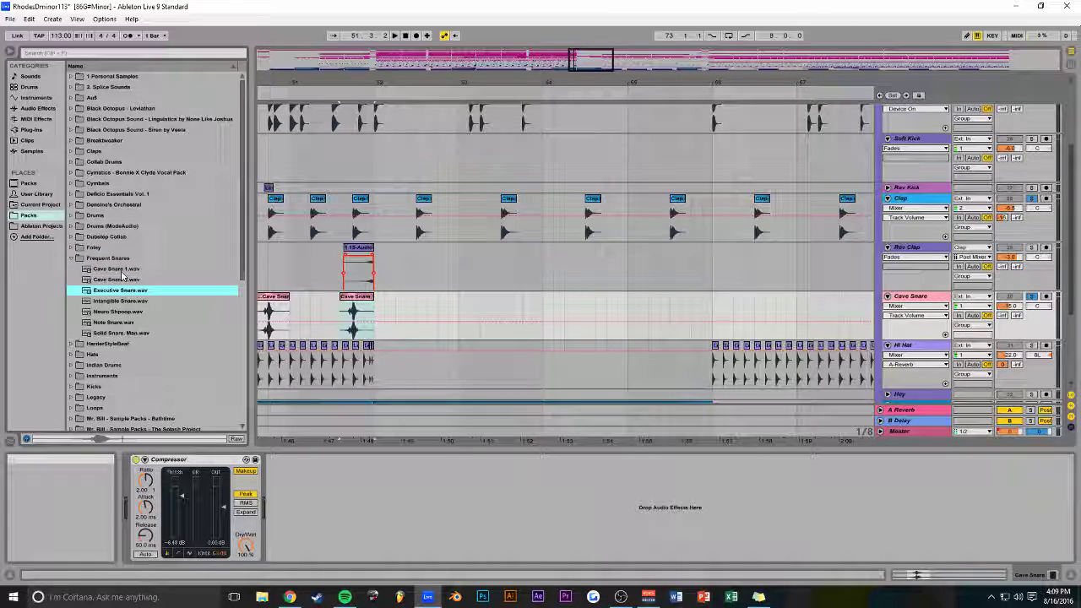
pyautogui.press('Down')
pyautogui.press('Down')
pyautogui.press('Down')
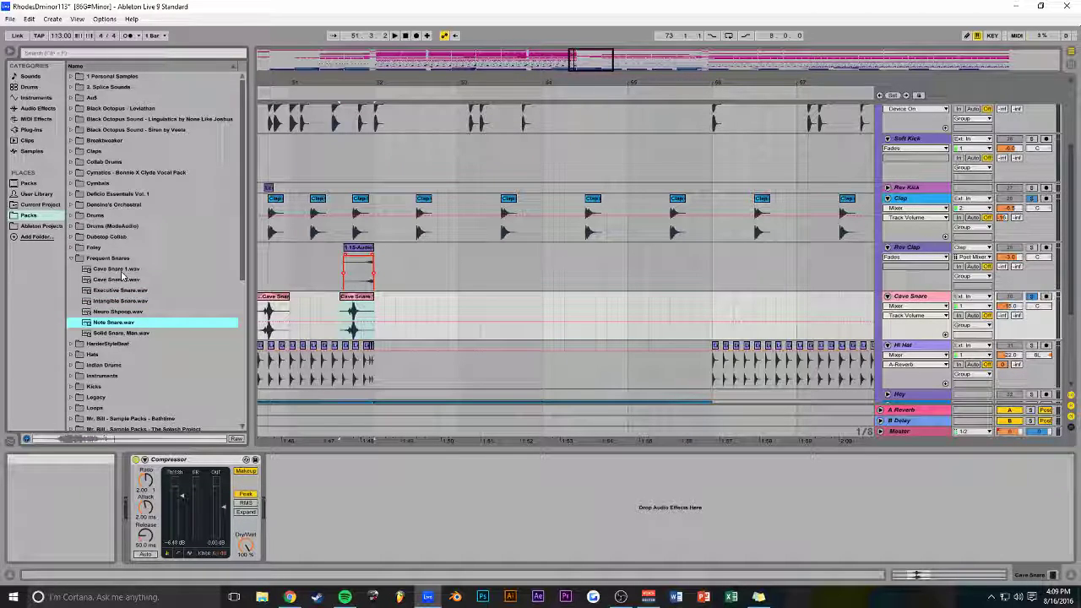
pyautogui.press('Down')
pyautogui.press('Left')
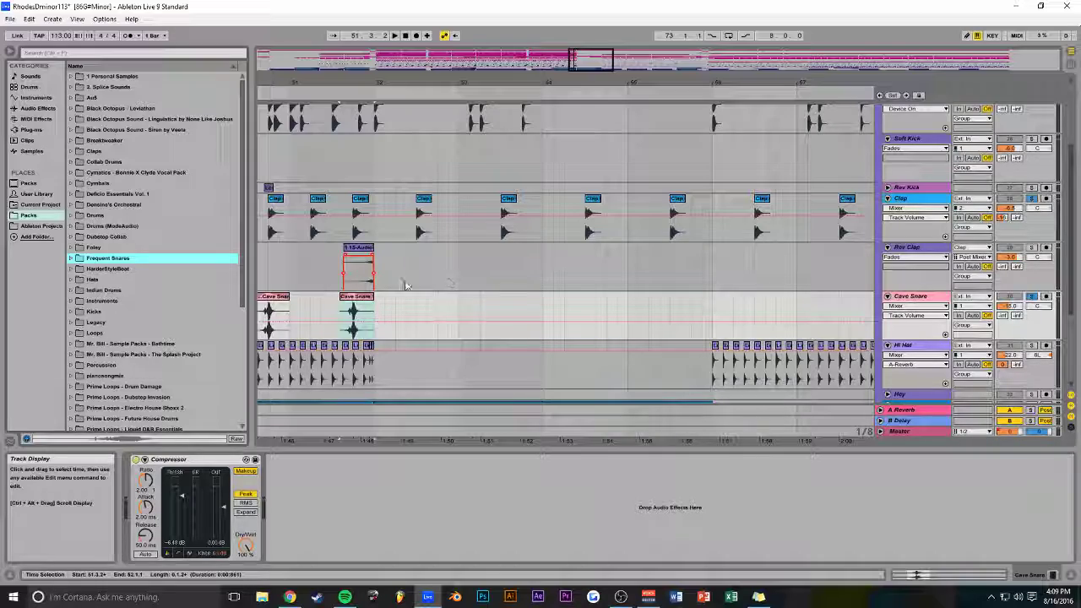
# Unsolo the Clap and Cave Snare, and play the full mix from bar 55 beat 3.
pyautogui.moveTo(498, 83); pyautogui.dragTo(451, 74)
pyautogui.moveTo(595, 71)
pyautogui.mouseDown()
pyautogui.moveTo(618, 50)
pyautogui.moveTo(609, 70)
pyautogui.mouseUp()
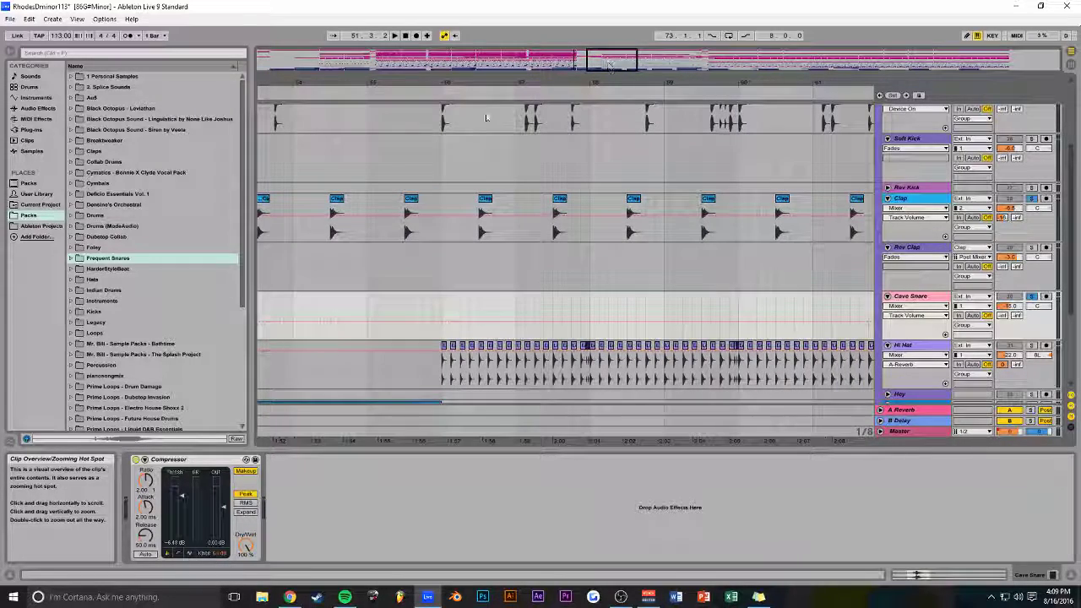
pyautogui.click(407, 163)
pyautogui.scroll(3, 427, 181)
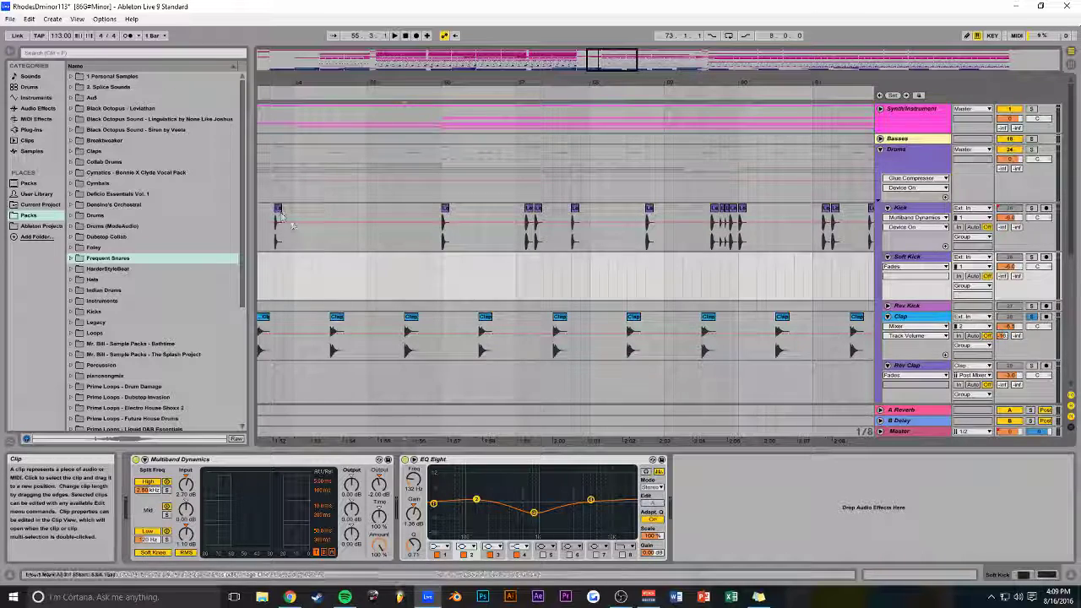
pyautogui.moveTo(610, 63); pyautogui.dragTo(611, 38)
pyautogui.press('space')
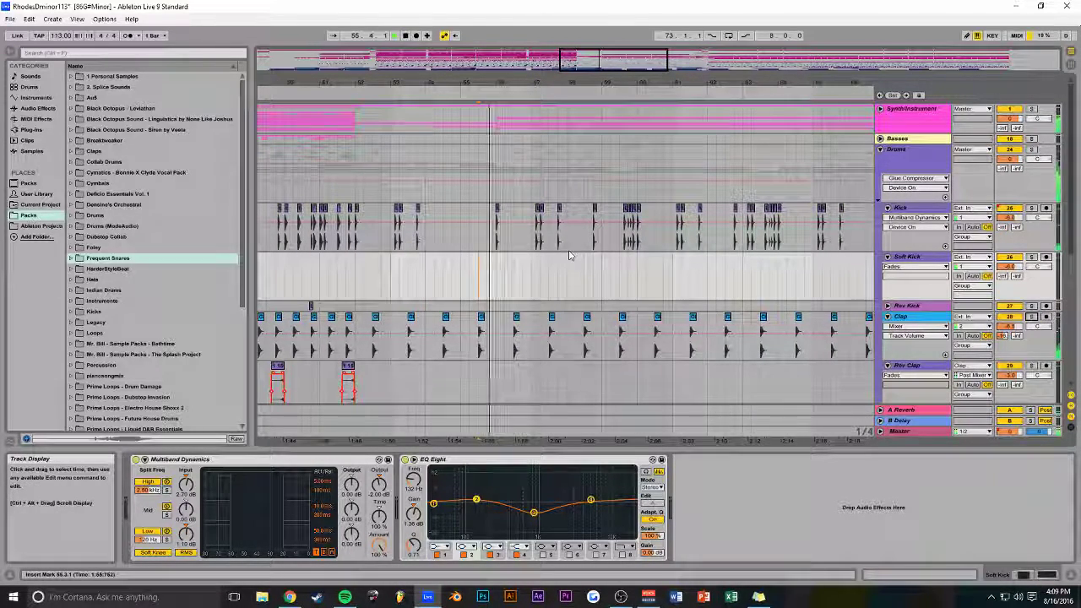
# Fold the Drums group, unfold the Synth/Instrument group, and replay the section from bar 55 beat 3.
pyautogui.moveTo(632, 64); pyautogui.dragTo(683, 39)
pyautogui.click(547, 207)
pyautogui.click(880, 148)
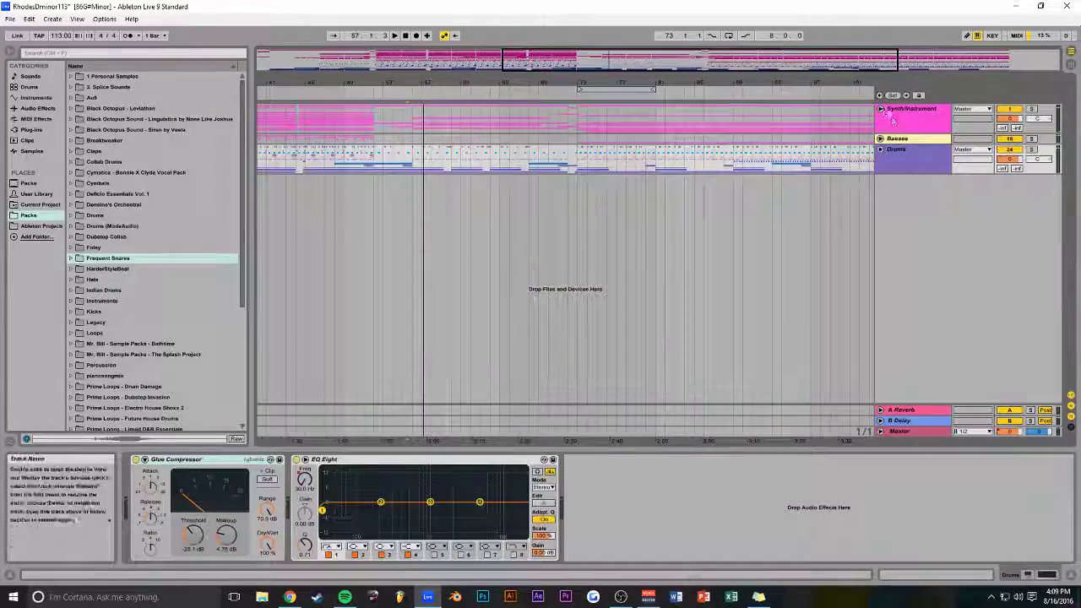
pyautogui.click(879, 109)
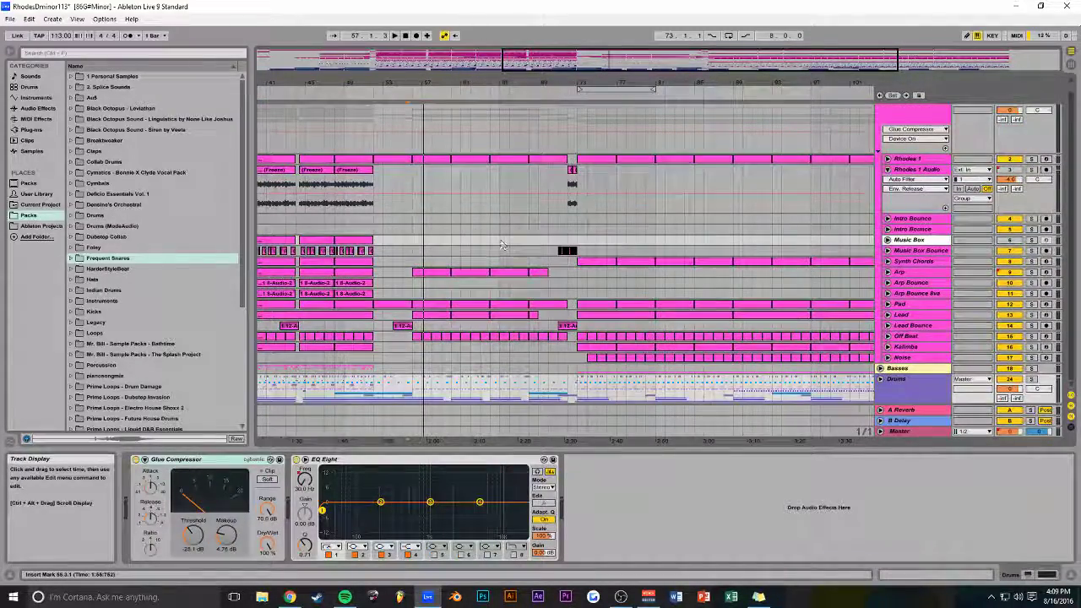
pyautogui.press('space')
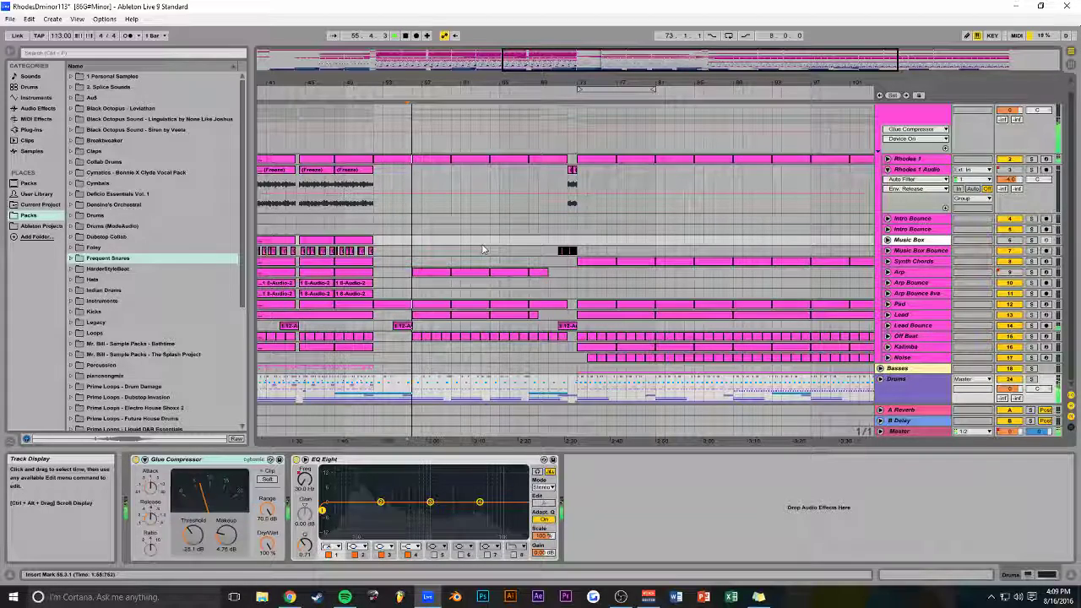
# Unfold the Lead track, show its device chain, and examine its Auto Filter cutoff during playback.
pyautogui.scroll(1, 490, 248)
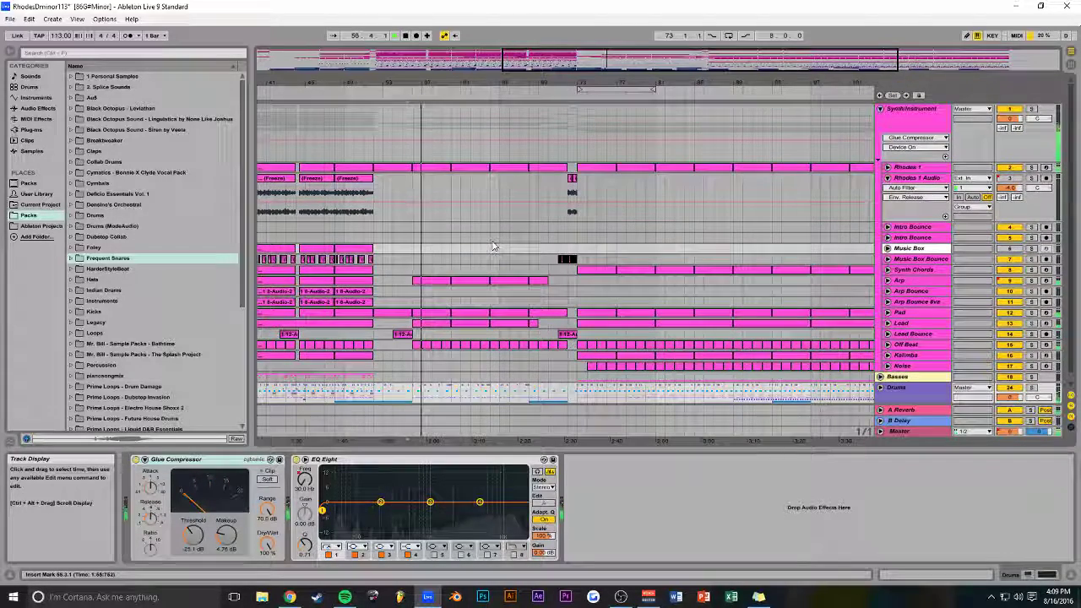
pyautogui.scroll(-1, 494, 245)
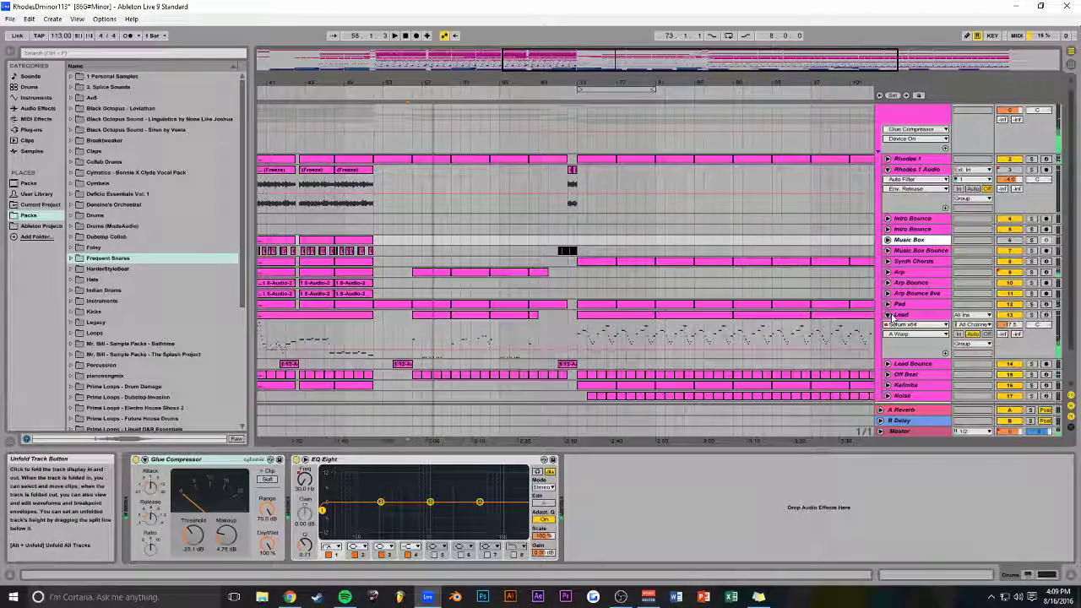
pyautogui.click(887, 314)
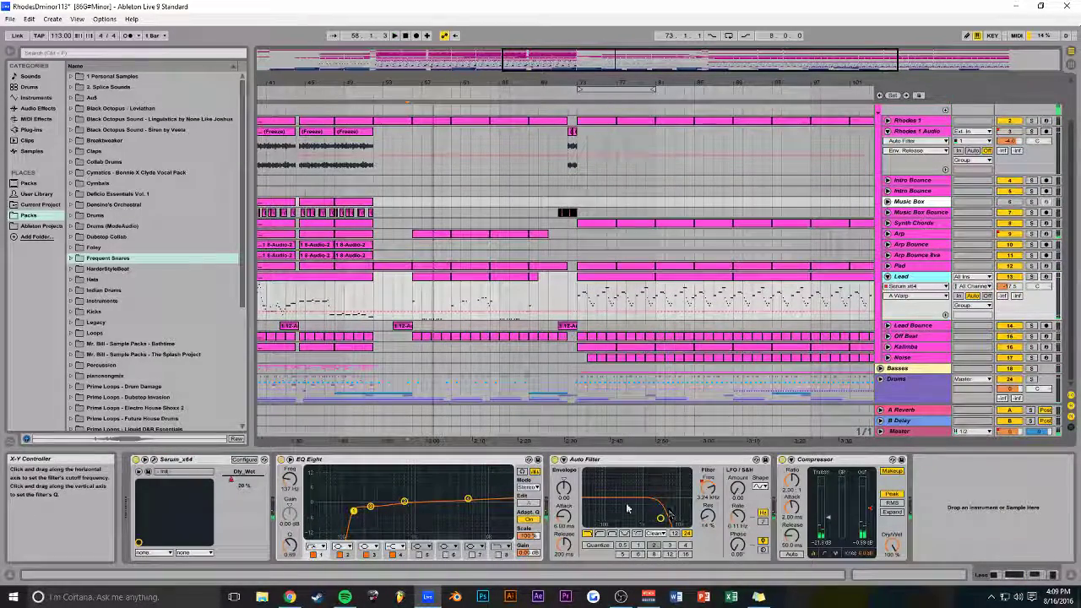
pyautogui.moveTo(688, 518); pyautogui.dragTo(652, 516)
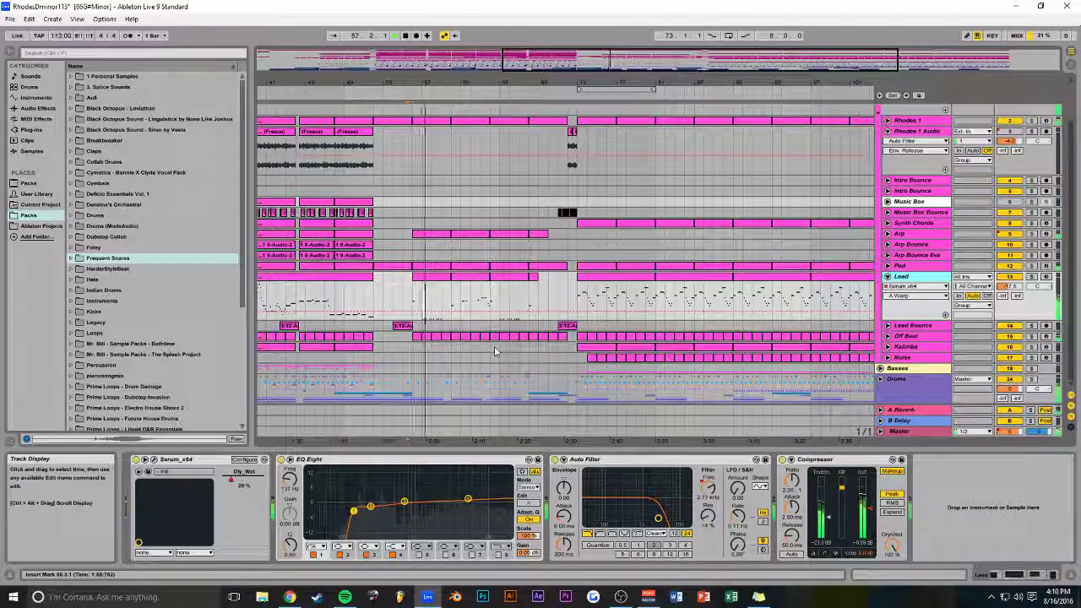
# Play the Lead track's transition from bar 71, follow it into the next section, and unfold the Rhodes 1 track.
pyautogui.click(563, 291)
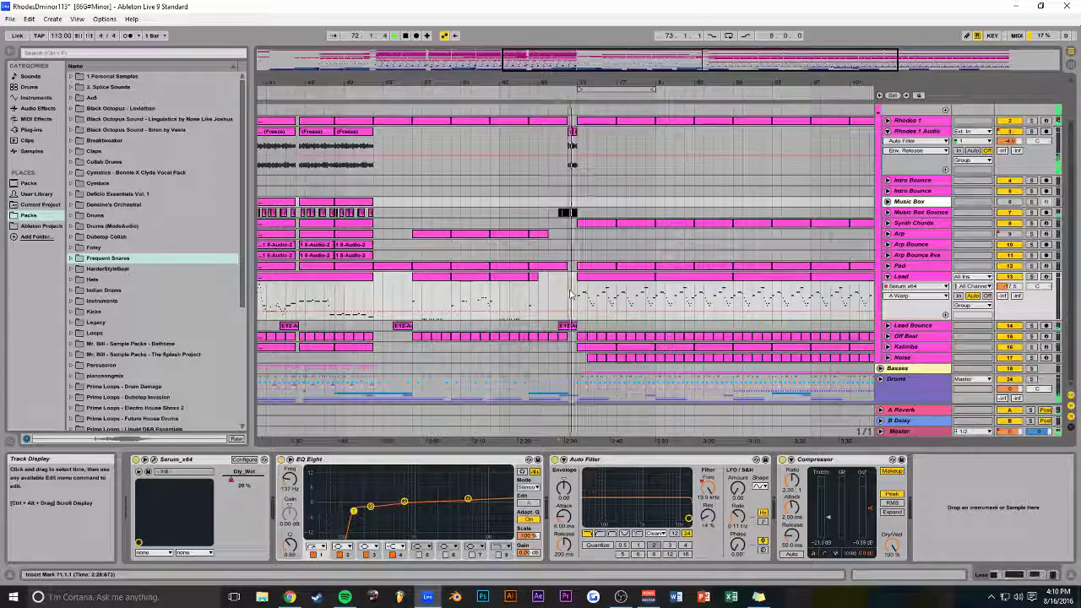
pyautogui.moveTo(637, 64); pyautogui.dragTo(757, 55)
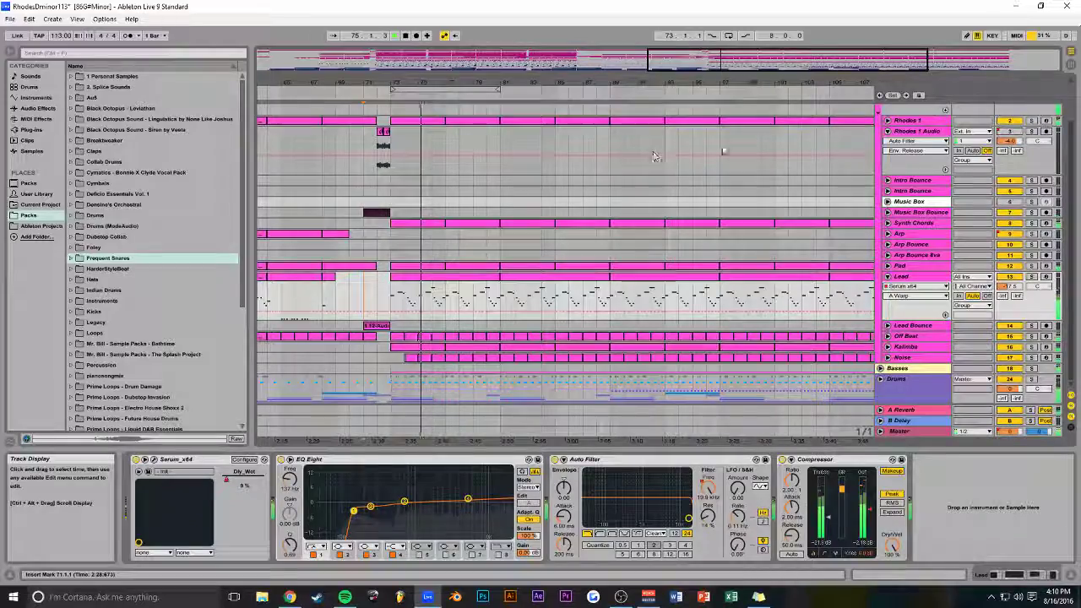
pyautogui.scroll(3, 651, 157)
pyautogui.click(886, 168)
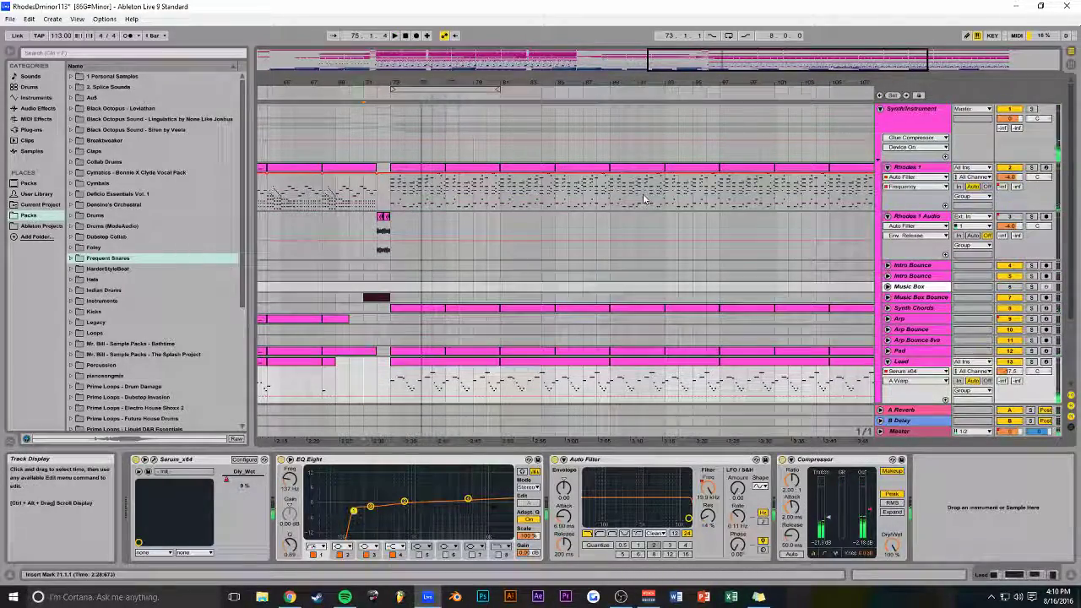
# Unfold the Synth Chords track, listen to the soloed Kalimba from bar 73, and play it again from bar 47.
pyautogui.moveTo(935, 55); pyautogui.dragTo(1058, 52)
pyautogui.scroll(-3, 558, 212)
pyautogui.scroll(3, 471, 234)
pyautogui.scroll(-3, 433, 229)
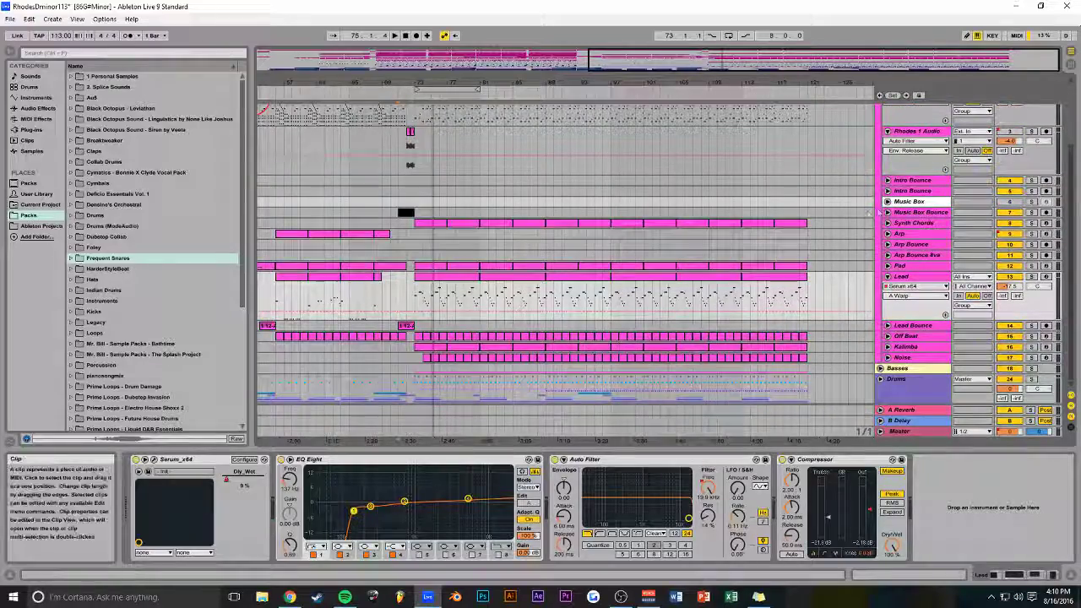
pyautogui.click(887, 222)
pyautogui.click(442, 185)
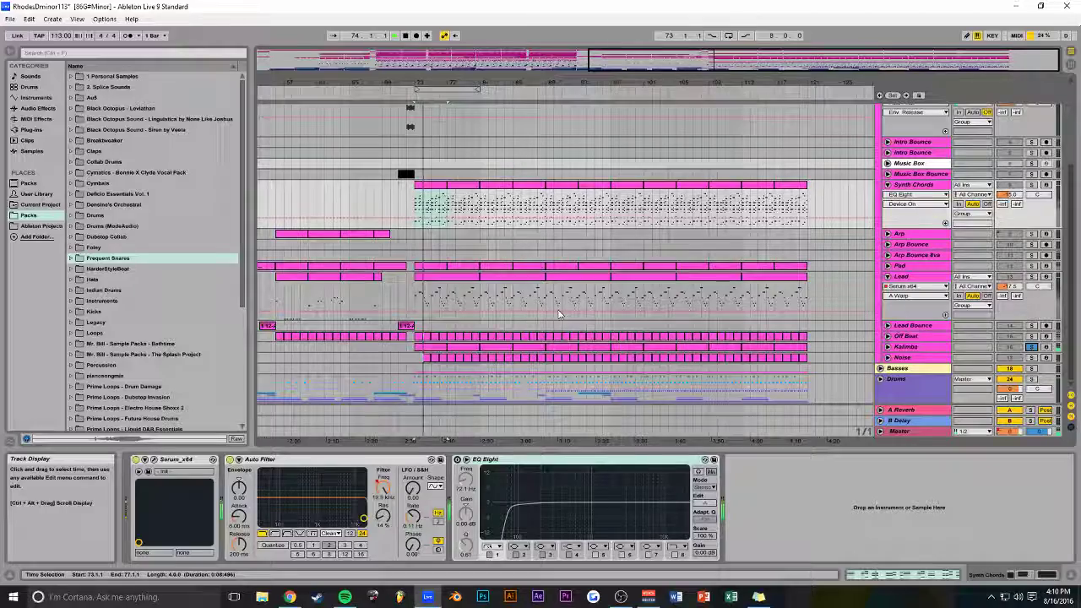
pyautogui.press('-')
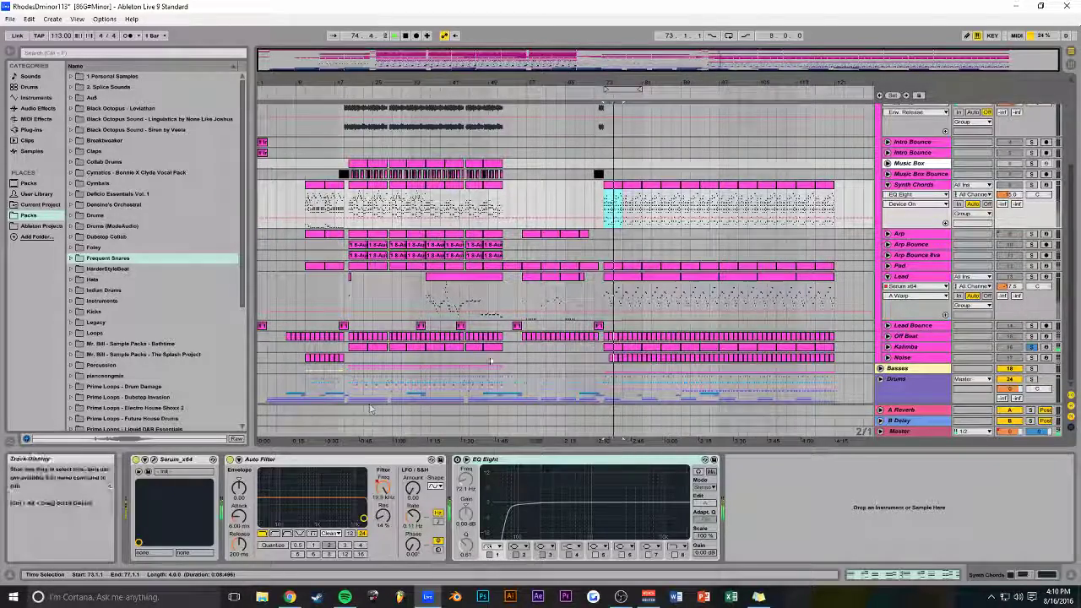
pyautogui.click(483, 307)
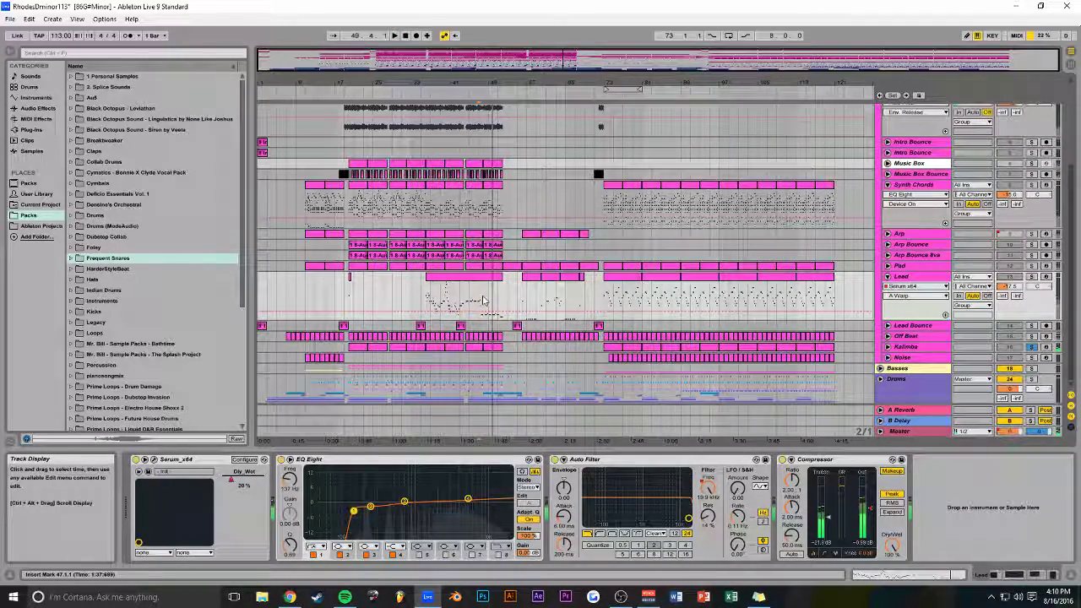
# Show the Kalimba track's device chain and open its Play instrument window.
pyautogui.click(919, 347)
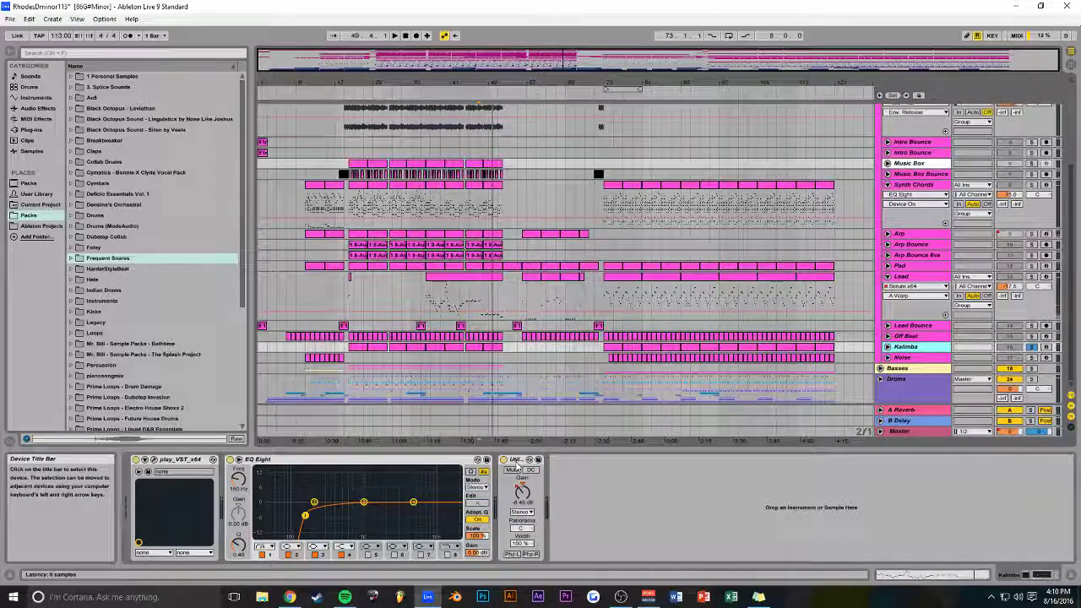
pyautogui.click(156, 460)
pyautogui.moveTo(522, 125); pyautogui.dragTo(547, 115)
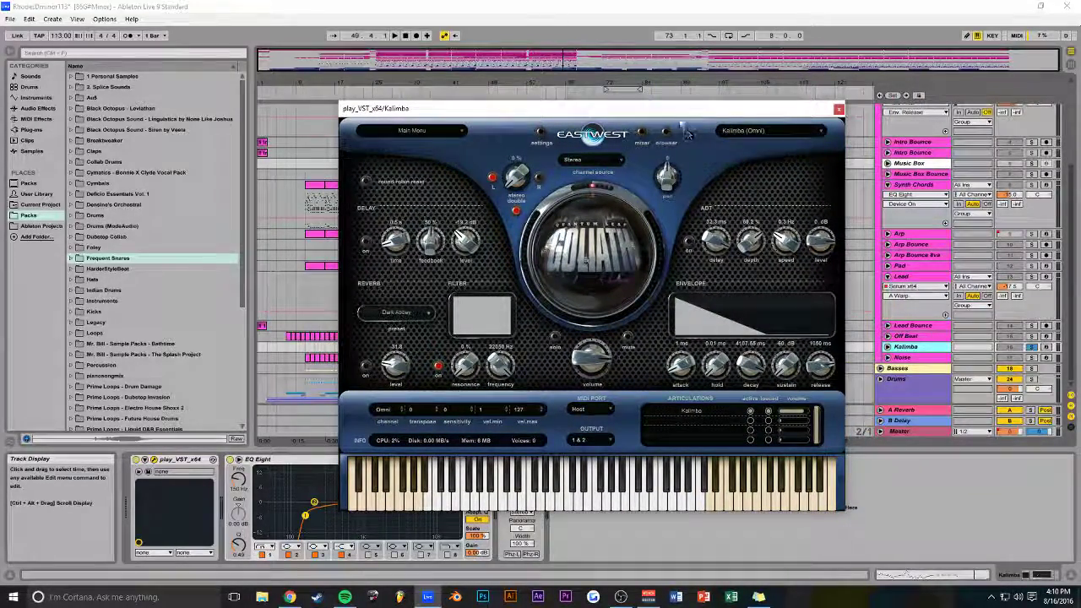
pyautogui.moveTo(674, 109); pyautogui.dragTo(618, 121)
# Locate the Kalimba patch in EW Goliath's Ethnic Pitched folder in the Play browser, and close the plug-in.
pyautogui.click(611, 142)
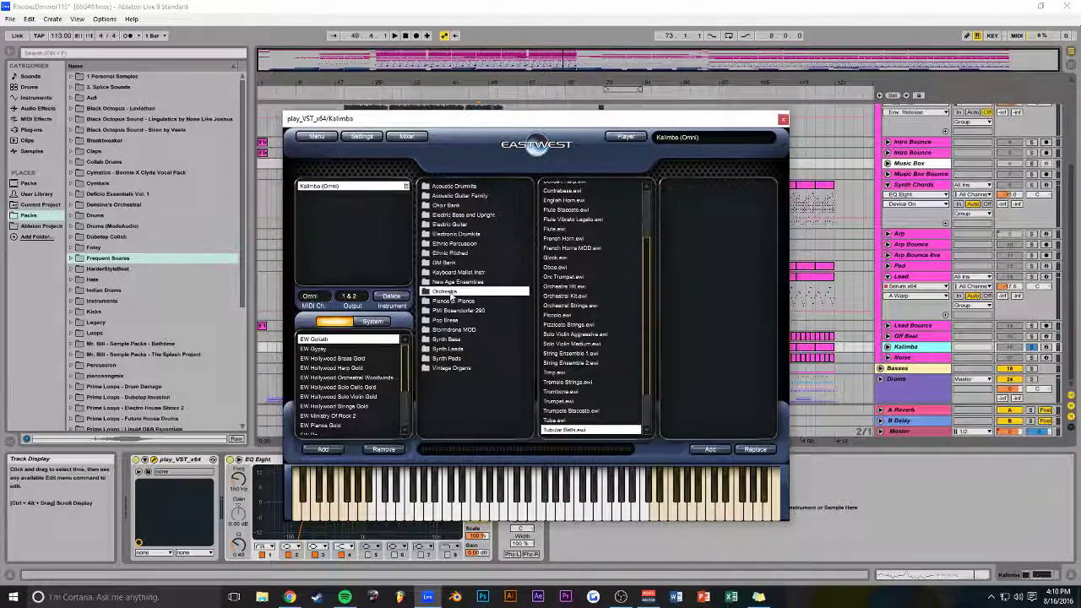
pyautogui.click(460, 243)
pyautogui.click(468, 252)
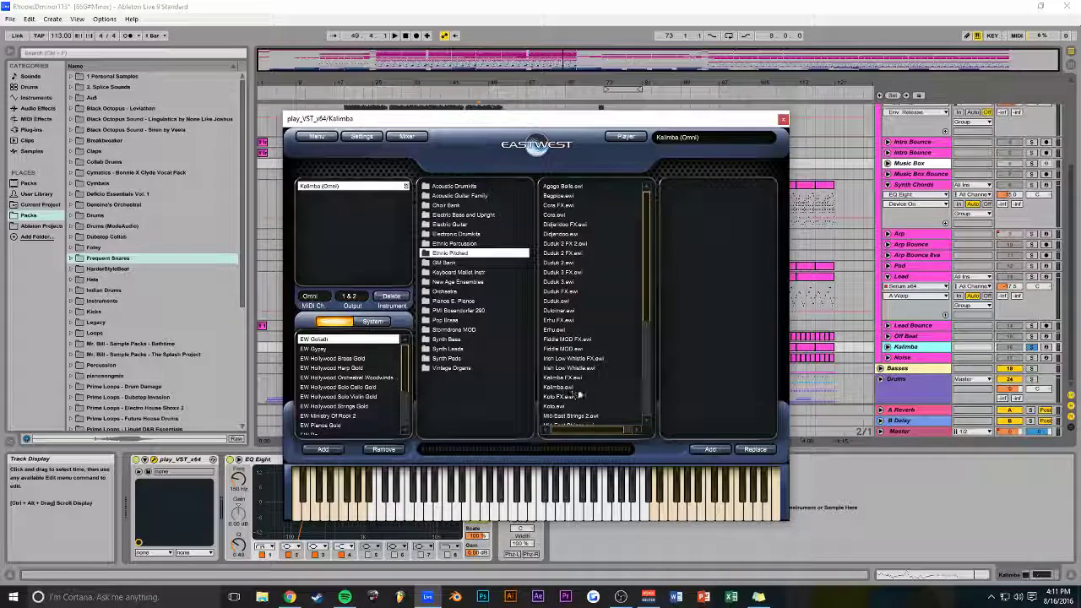
pyautogui.click(782, 120)
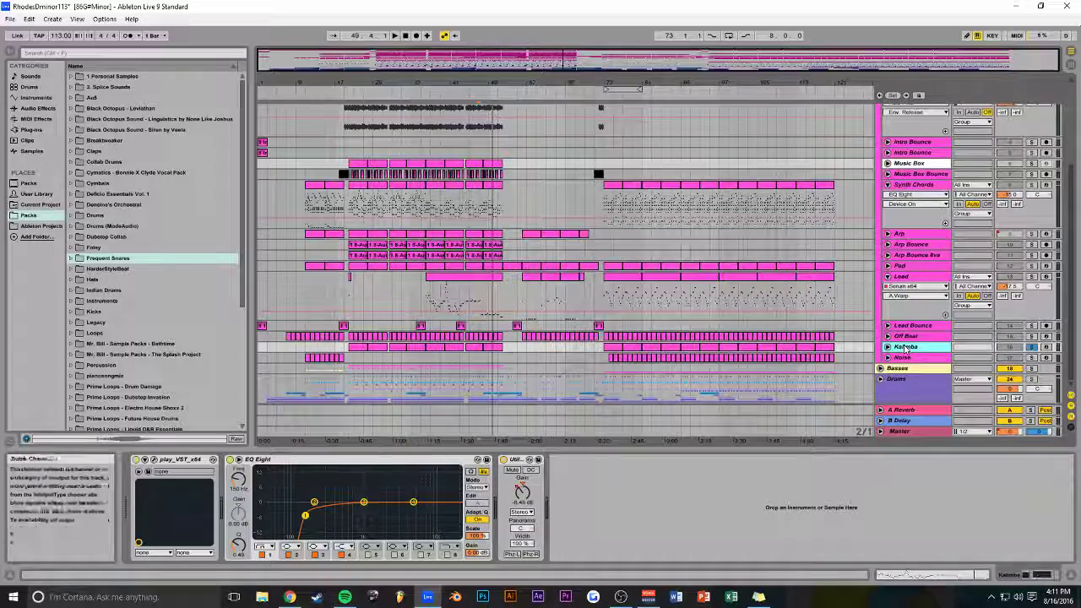
# Unfold the Kalimba track and examine the low-cut curve of its EQ Eight.
pyautogui.click(878, 346)
pyautogui.click(886, 346)
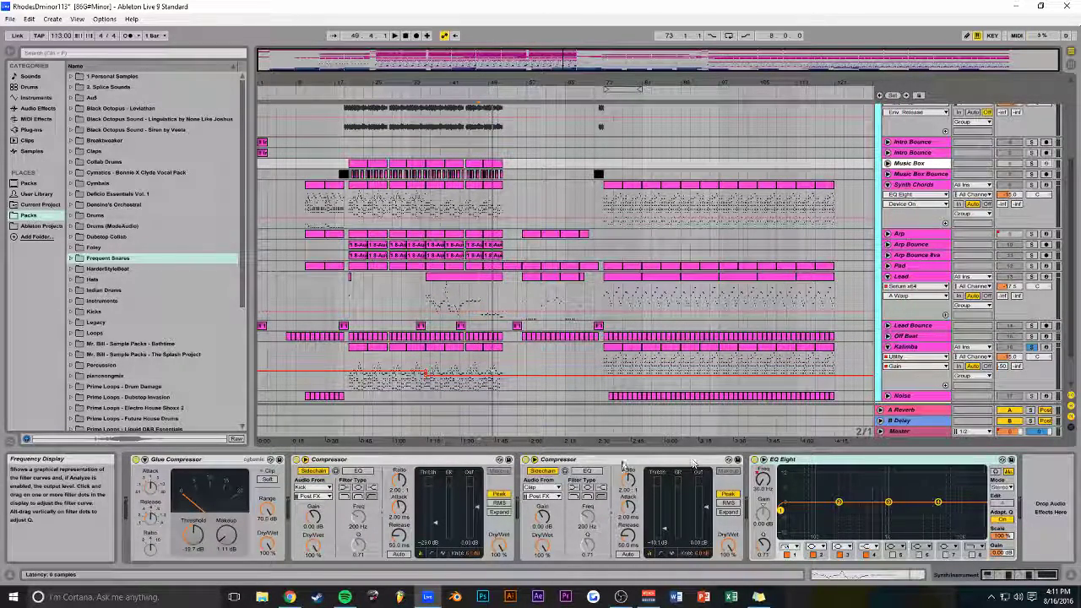
pyautogui.click(905, 347)
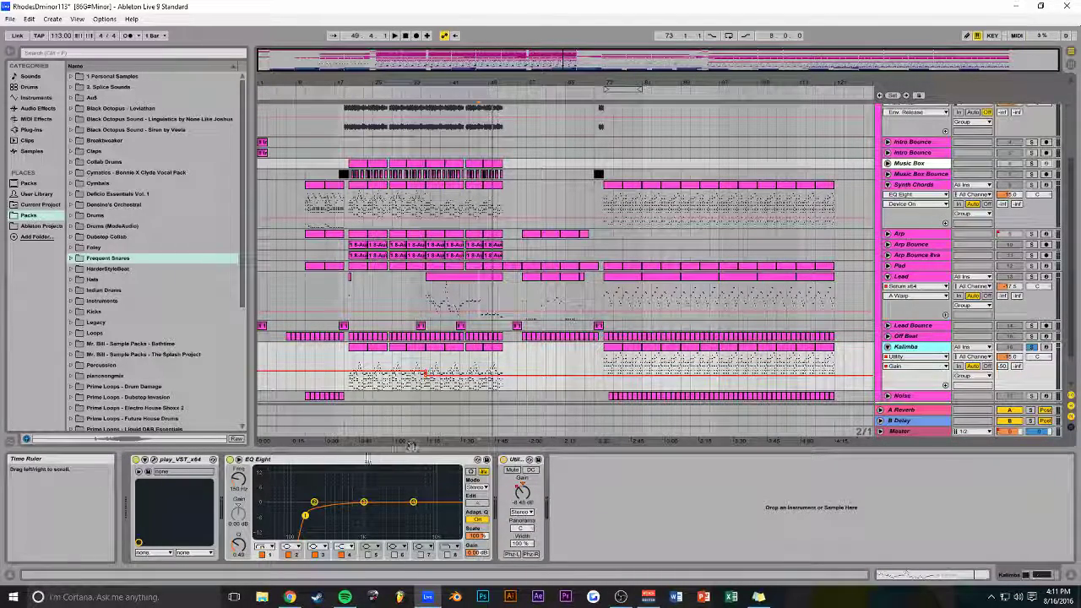
pyautogui.click(305, 516)
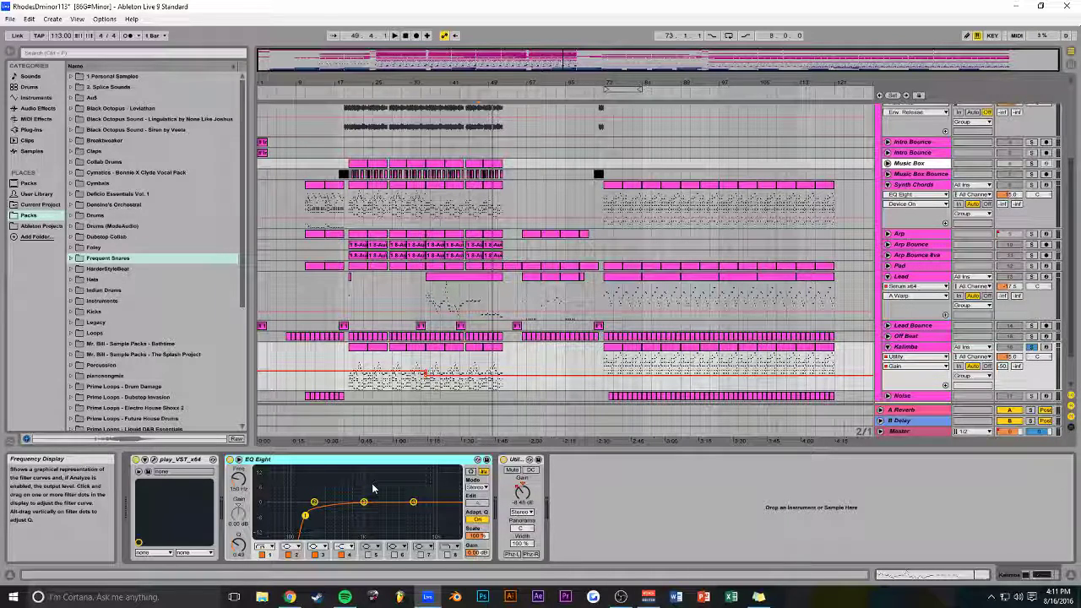
# Set the playback start to bar 97 and fold the Synth/Instrument group.
pyautogui.click(483, 311)
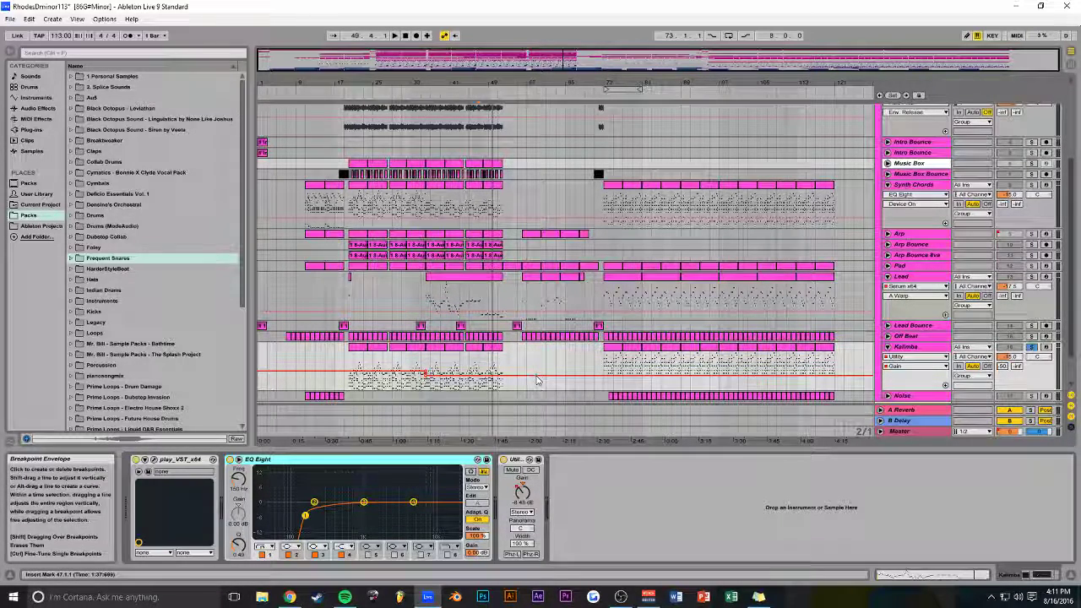
pyautogui.moveTo(578, 73); pyautogui.dragTo(610, 211)
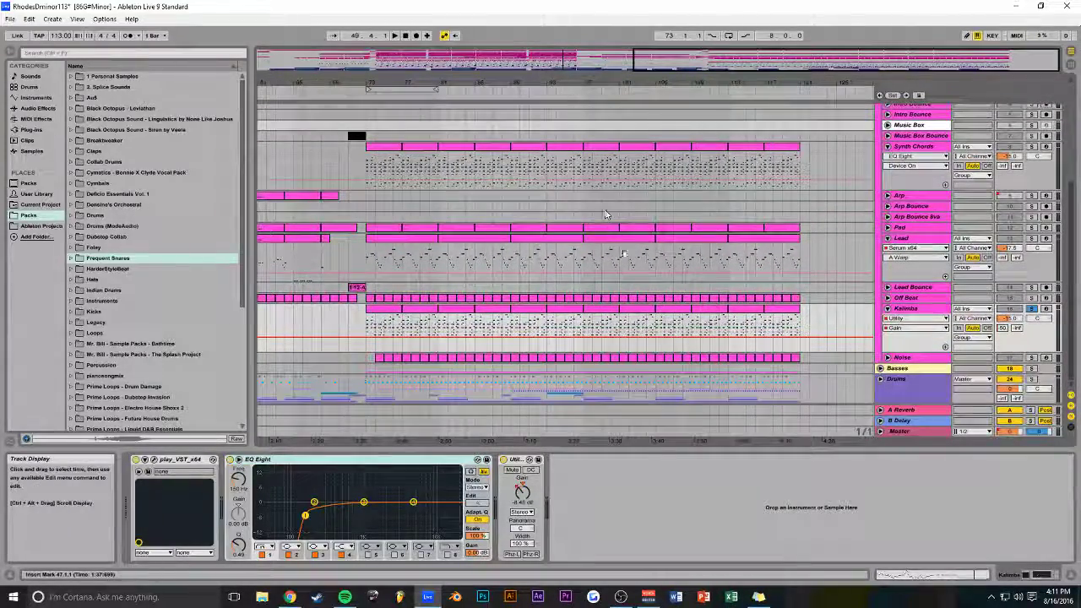
pyautogui.click(585, 335)
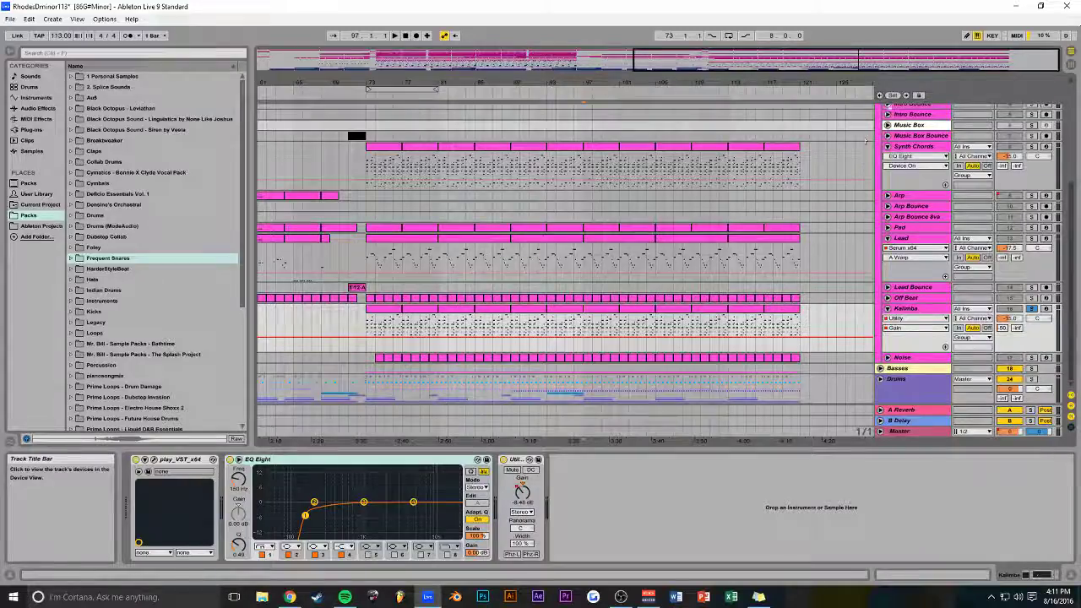
pyautogui.scroll(4, 861, 139)
pyautogui.click(880, 108)
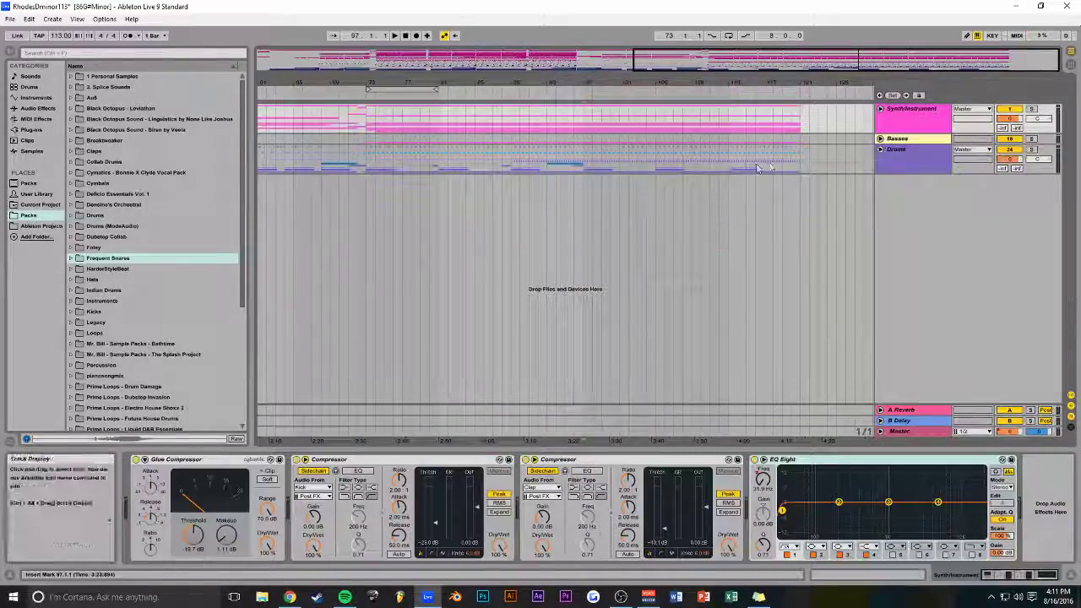
# Unfold the Drums group, play from bar 97 with the Hey track soloed, and unfold that track.
pyautogui.hotkey('alt', 'u')
pyautogui.press('space')
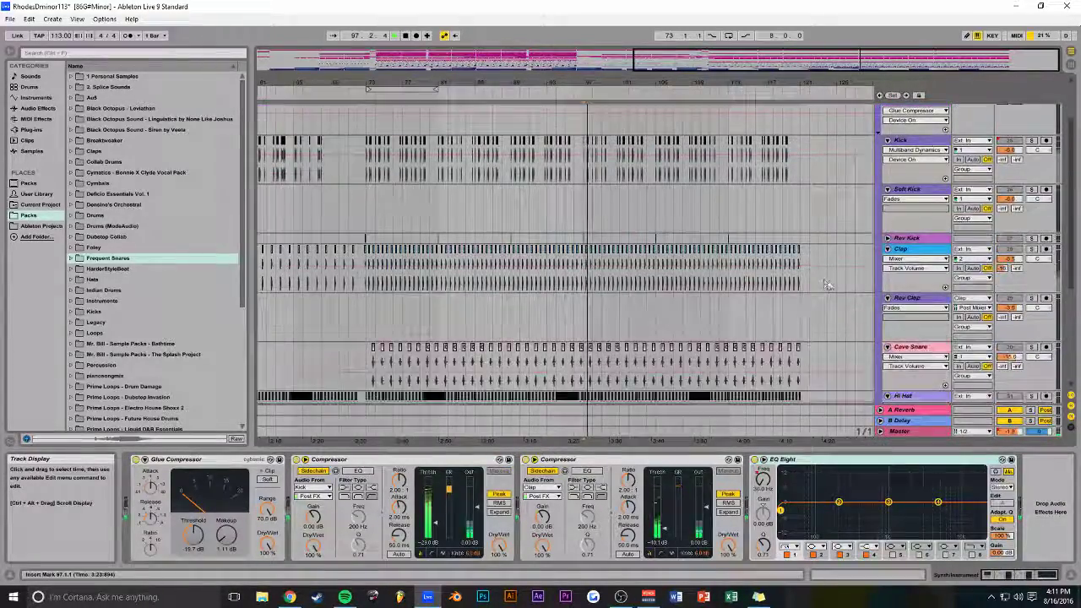
pyautogui.scroll(-5, 827, 284)
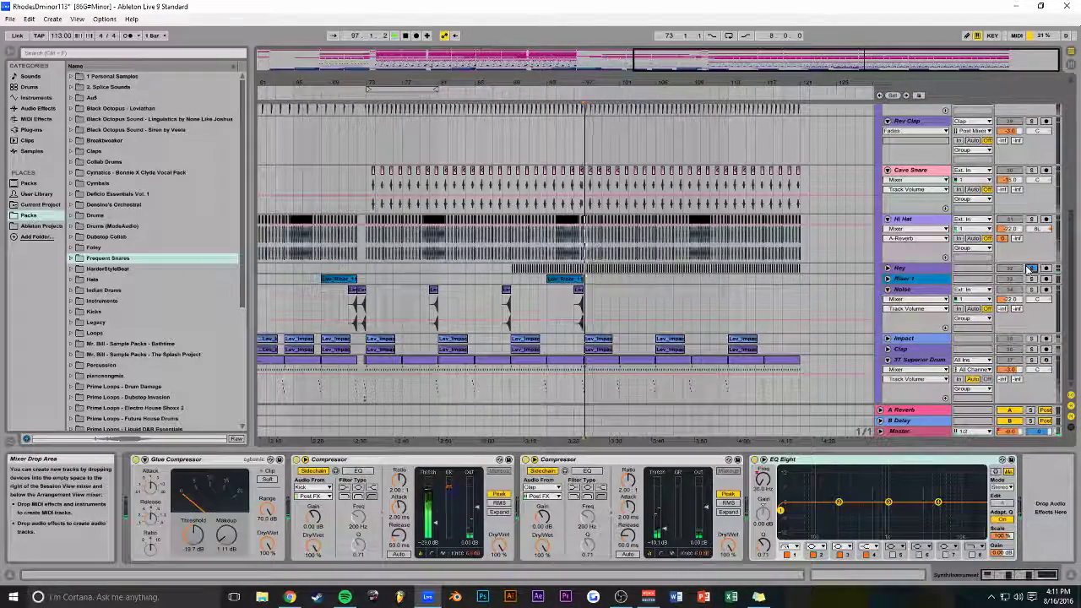
pyautogui.click(902, 268)
pyautogui.press('space')
pyautogui.click(887, 267)
pyautogui.scroll(-2, 712, 284)
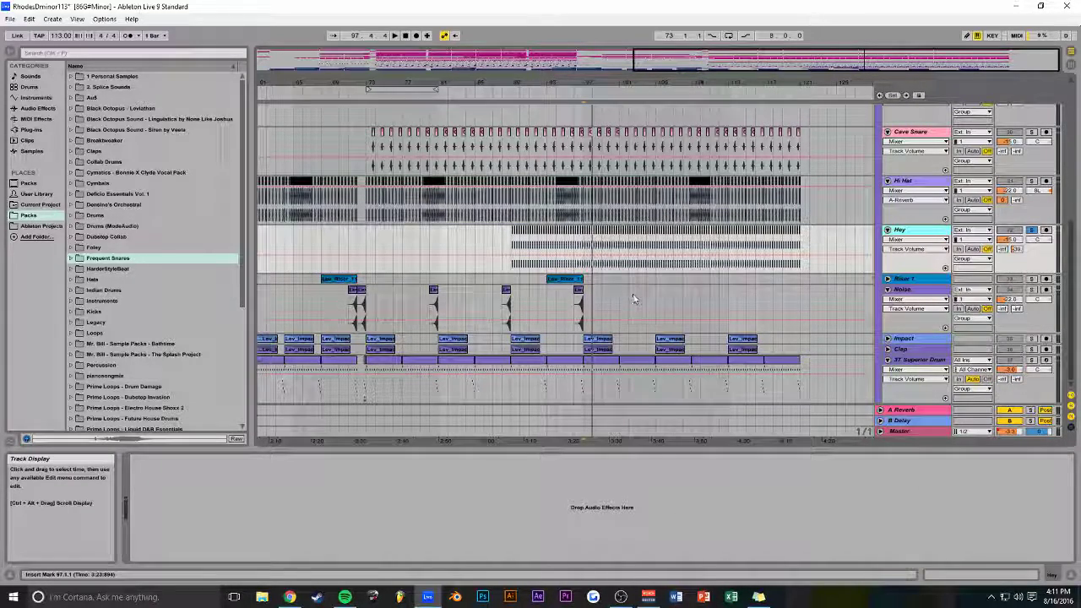
# Zoom in on the Hey track's clips around bar 97 and replay them soloed.
pyautogui.moveTo(362, 81); pyautogui.dragTo(362, 239)
pyautogui.moveTo(840, 52); pyautogui.dragTo(869, 123)
pyautogui.press('space')
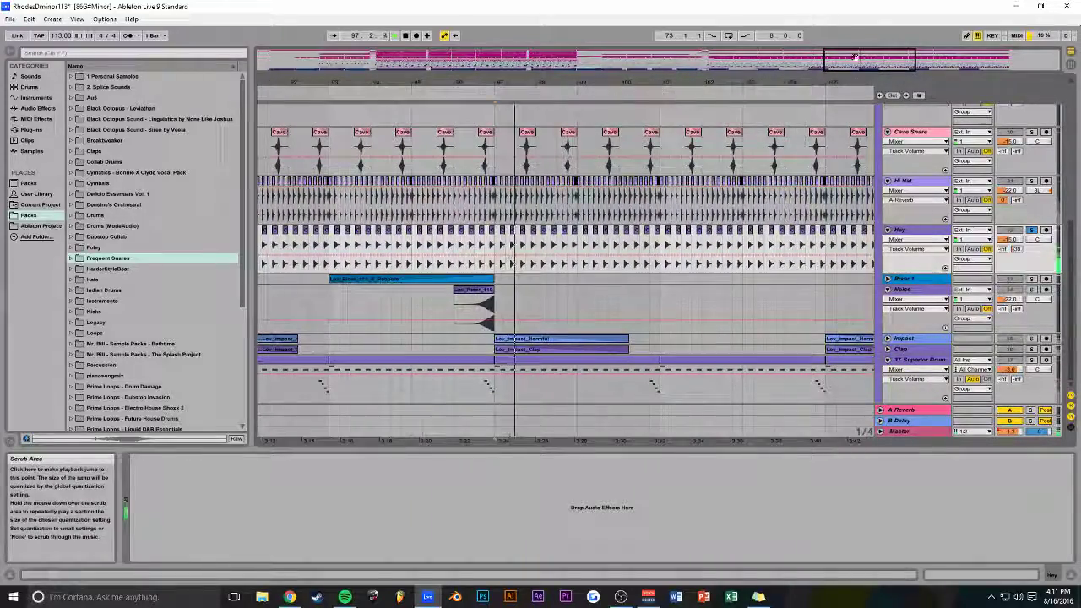
pyautogui.press('space')
pyautogui.moveTo(860, 58); pyautogui.dragTo(867, 13)
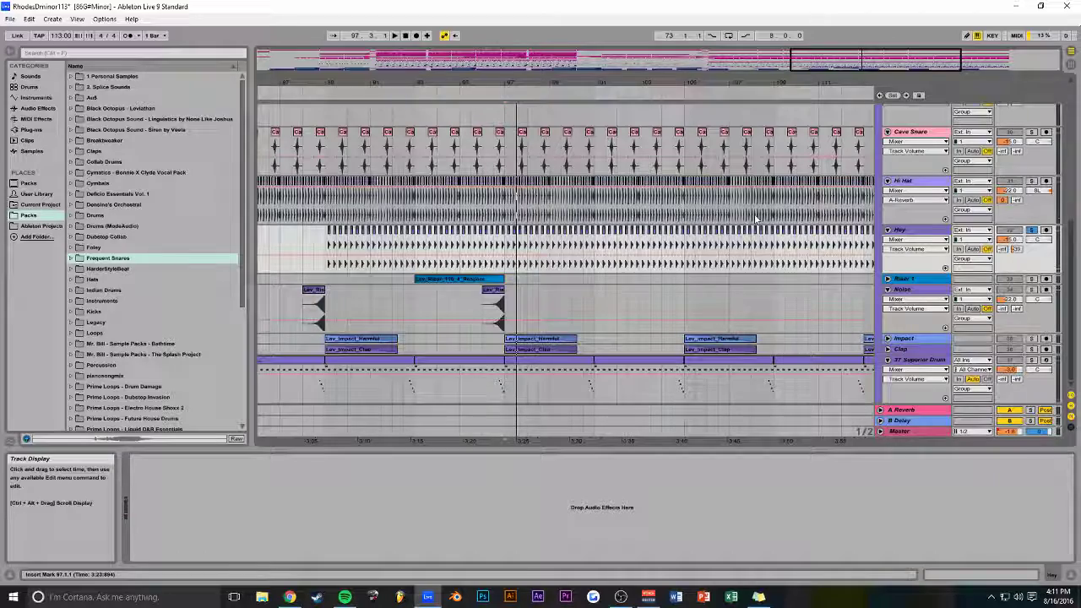
# Fold the Noise track and the Drums group, and show the whole arrangement.
pyautogui.click(909, 292)
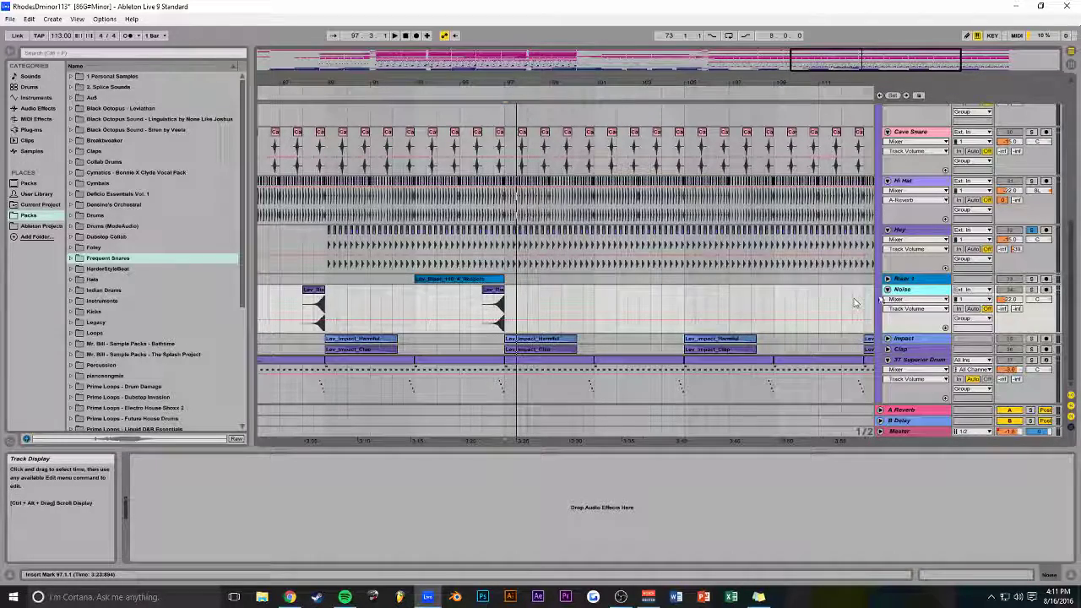
pyautogui.click(888, 290)
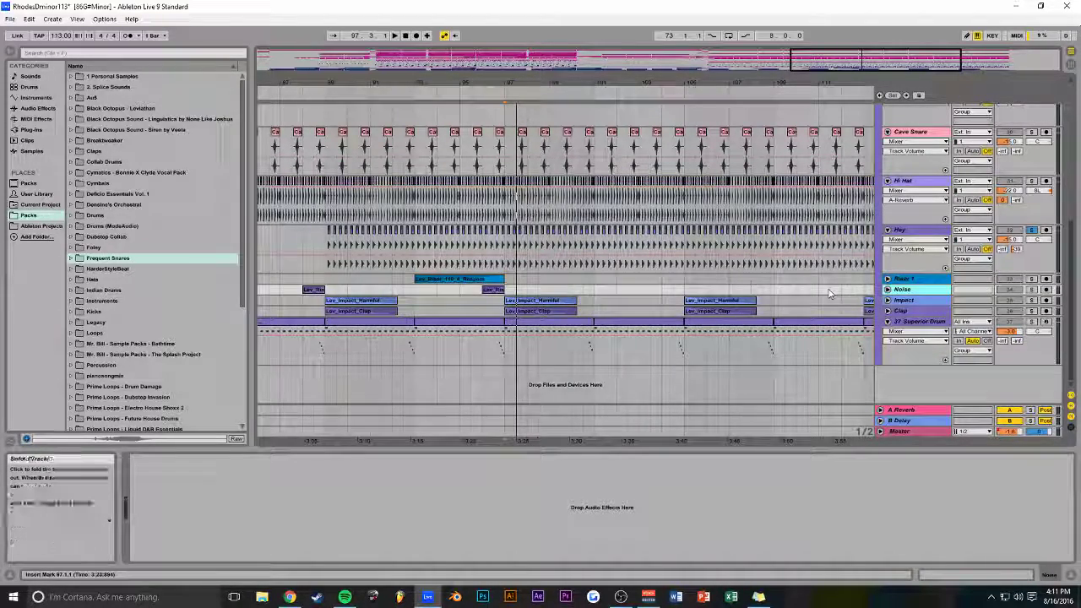
pyautogui.scroll(10, 828, 293)
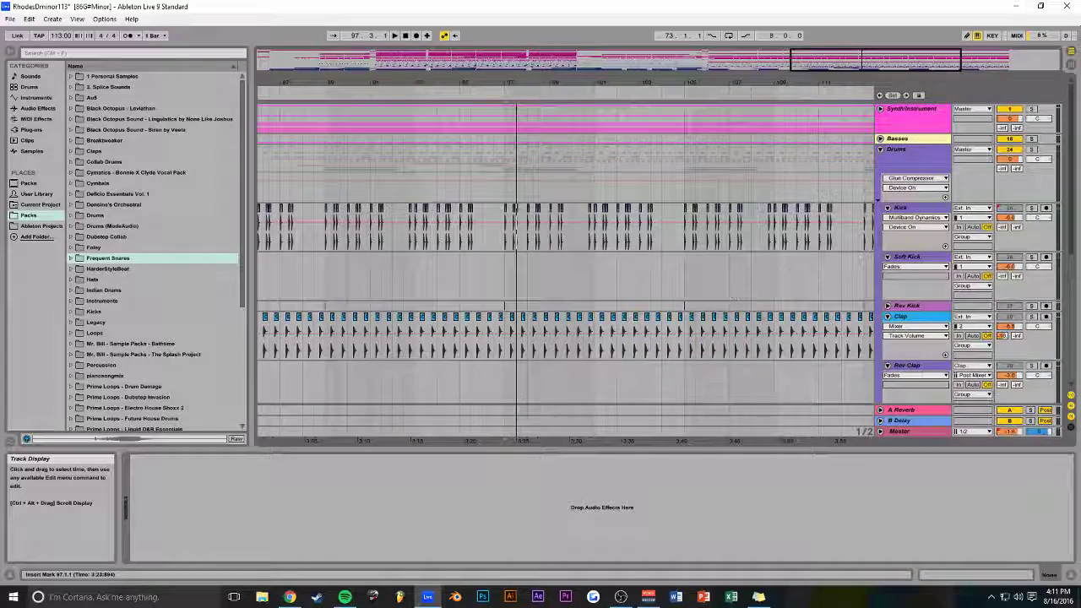
pyautogui.click(879, 149)
pyautogui.press('-')
pyautogui.press('-')
pyautogui.press('-')
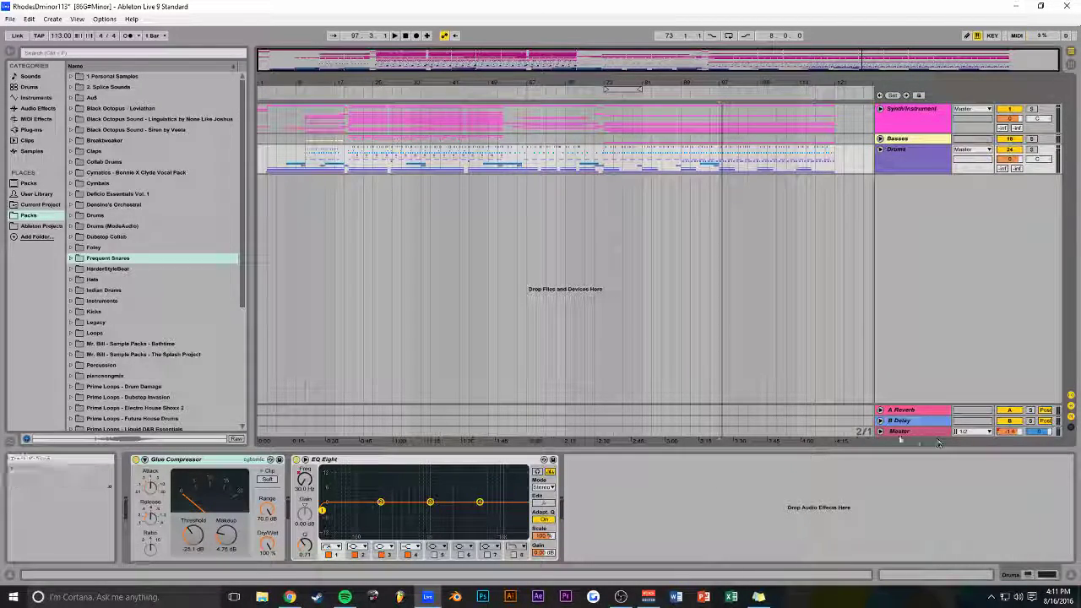
# Unfold the Master track and listen to its Track Volume fade-out, playing from bar 103.
pyautogui.click(880, 431)
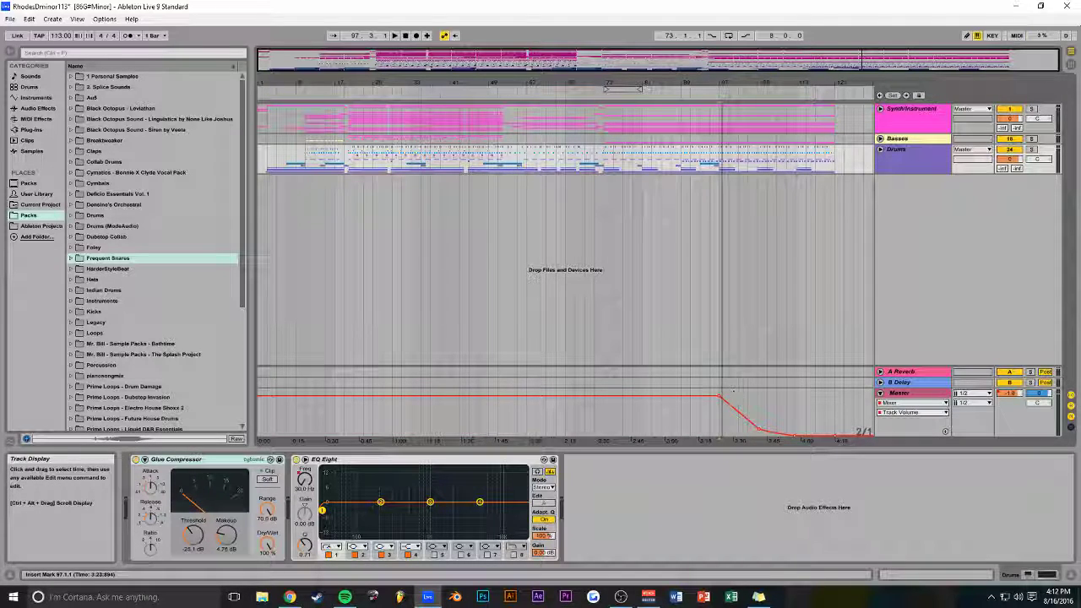
pyautogui.press('space')
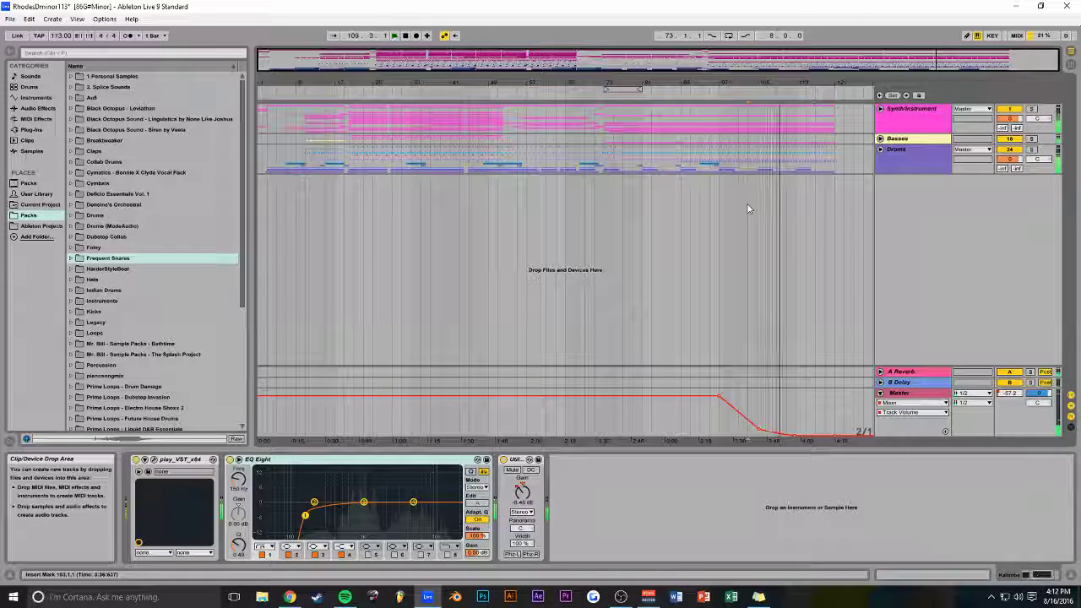
pyautogui.press('space')
pyautogui.press('space')
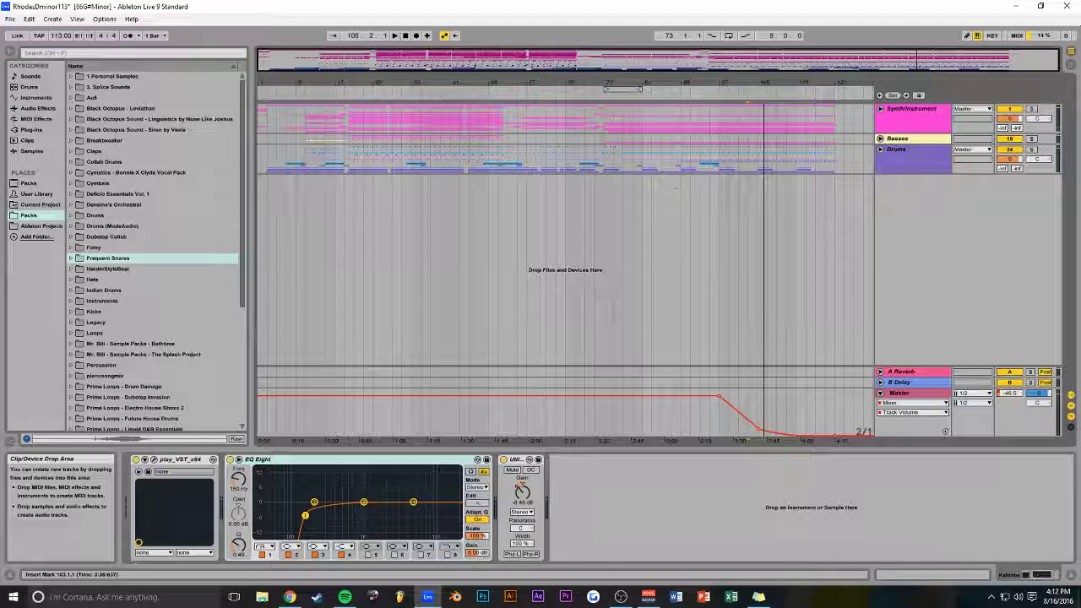
# Show the Master track's device chain and examine its Utility and EQ Eight.
pyautogui.click(916, 394)
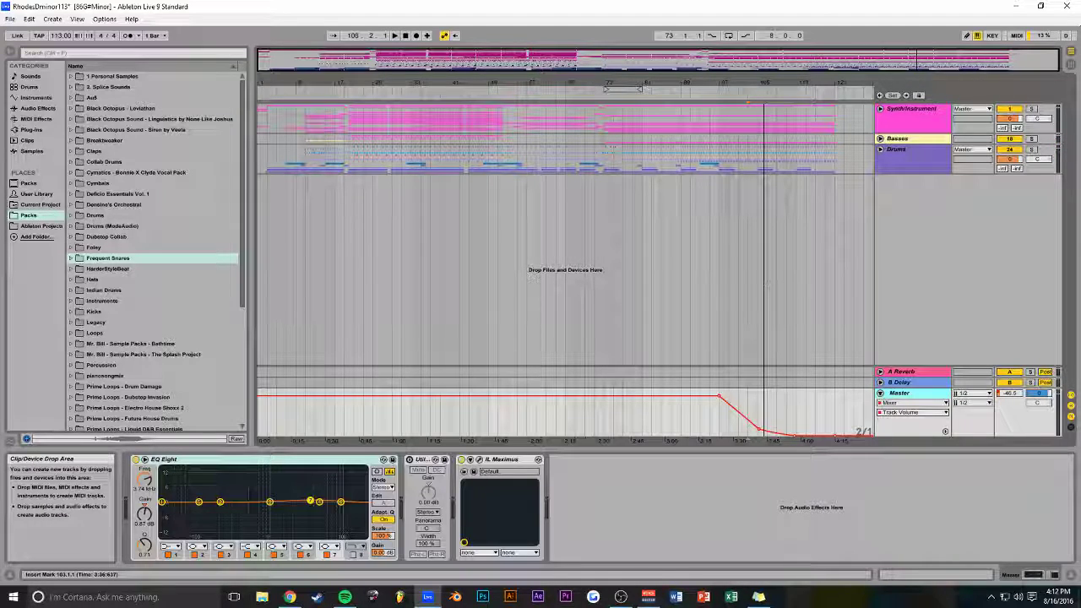
pyautogui.click(422, 459)
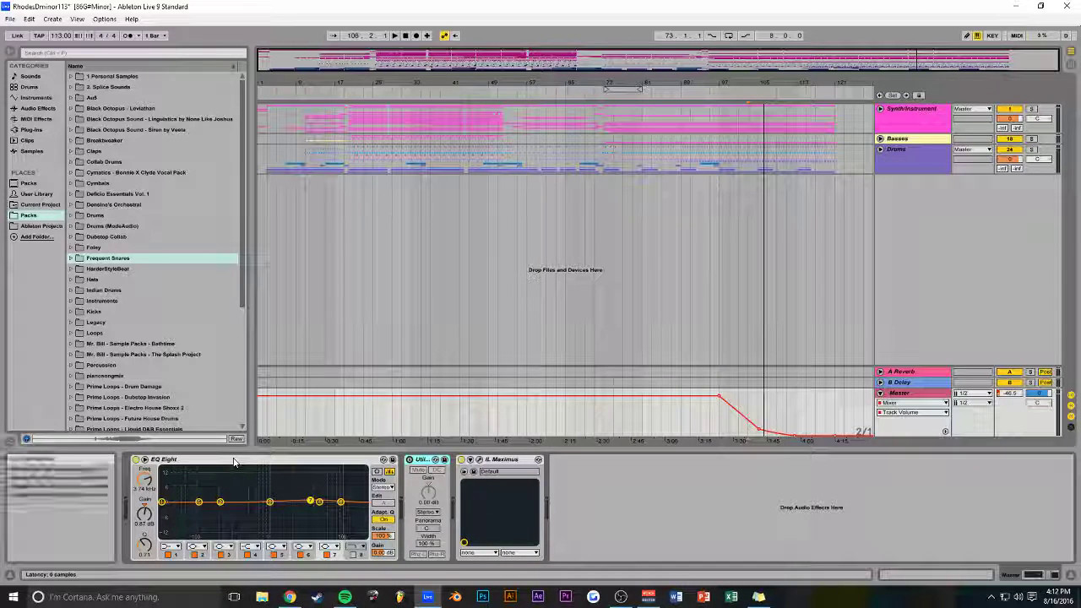
pyautogui.click(317, 504)
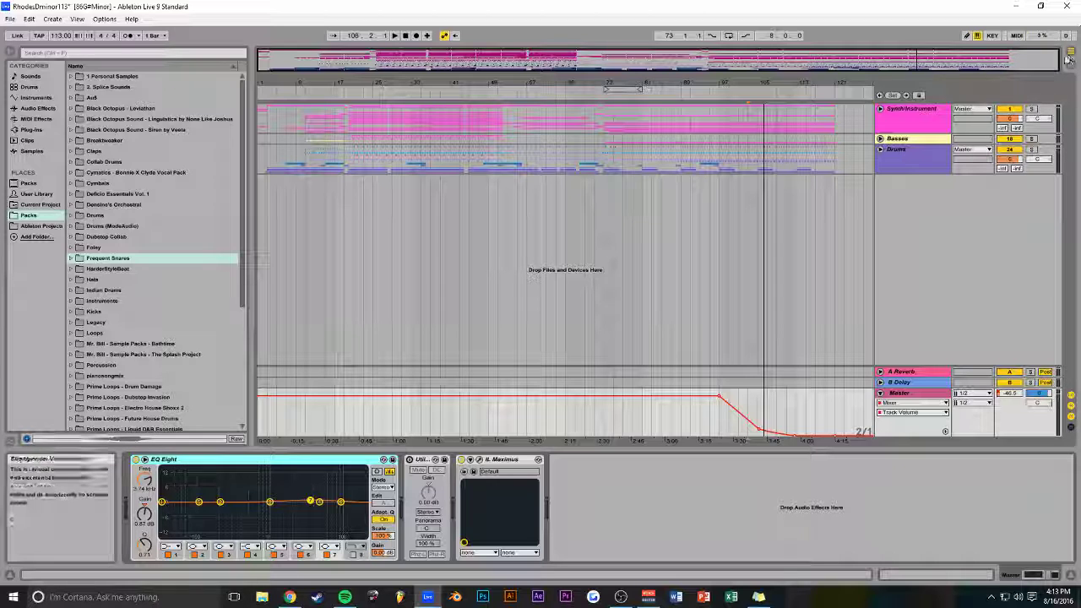
pyautogui.moveTo(1058, 60)
pyautogui.mouseDown()
pyautogui.moveTo(1011, 59)
pyautogui.moveTo(1058, 59)
pyautogui.mouseUp()
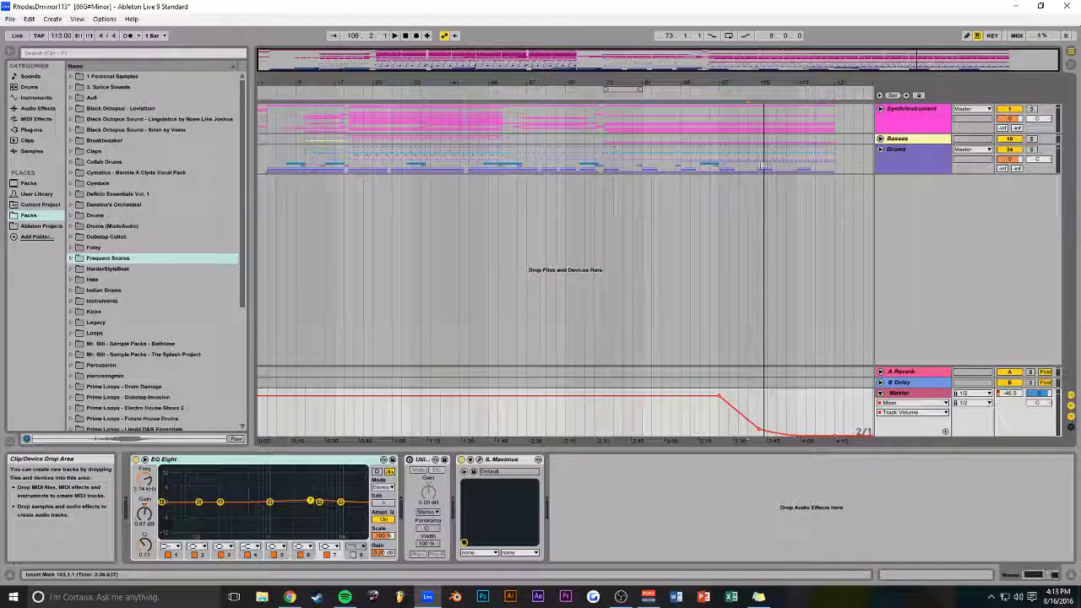
# Play from bar 79 and bypass then re-enable the Master track's EQ Eight to compare the sound.
pyautogui.click(634, 162)
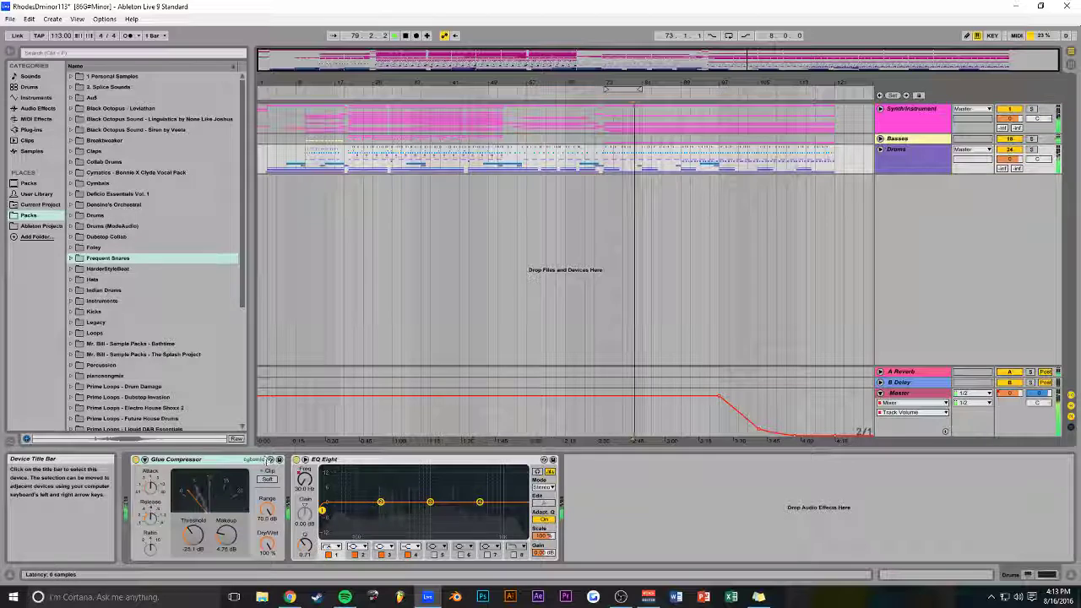
pyautogui.click(910, 393)
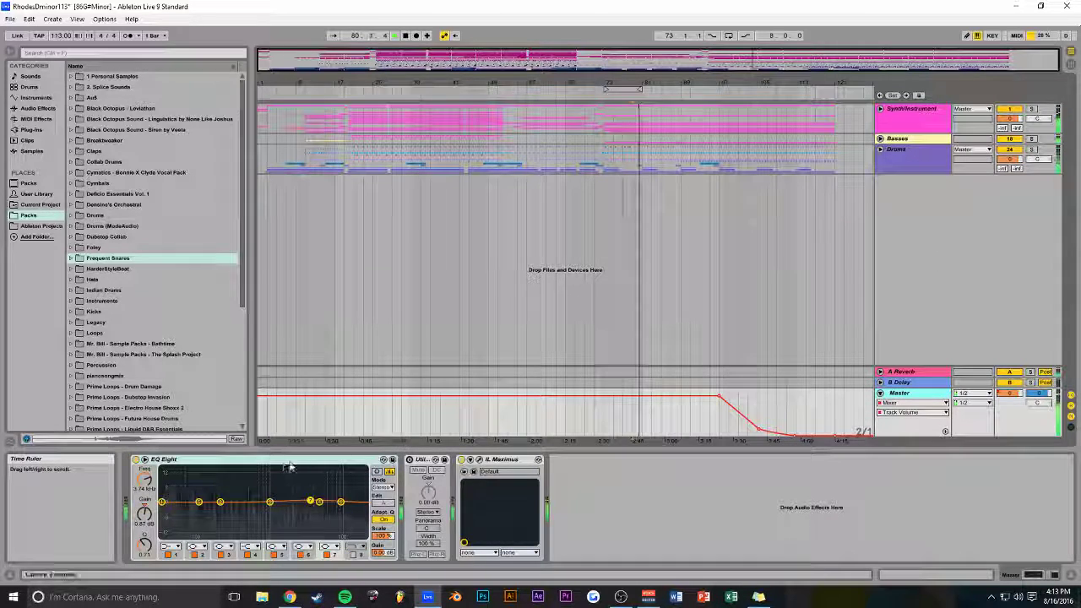
pyautogui.click(148, 459)
pyautogui.click(136, 459)
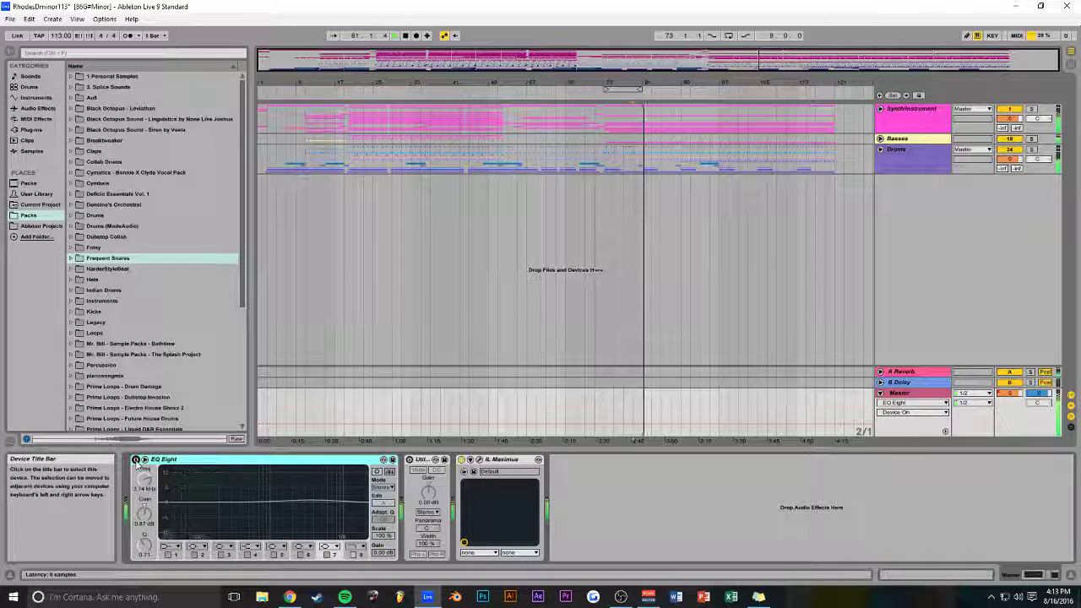
pyautogui.click(136, 460)
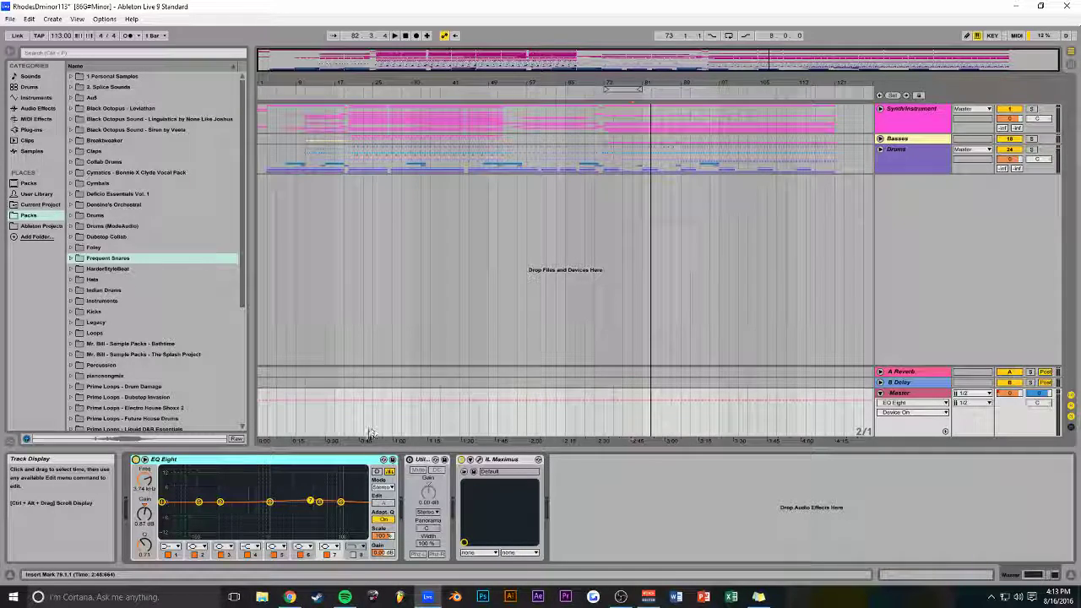
# Open the Master track's IL Maximus and listen to its Low band soloed.
pyautogui.click(480, 460)
pyautogui.moveTo(415, 146); pyautogui.dragTo(504, 194)
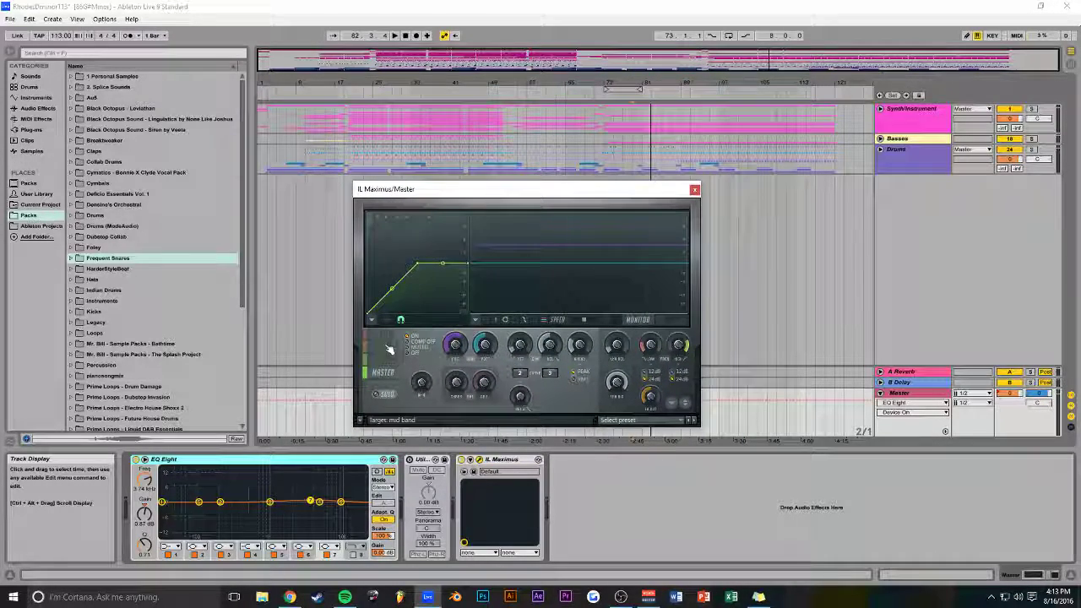
pyautogui.click(381, 336)
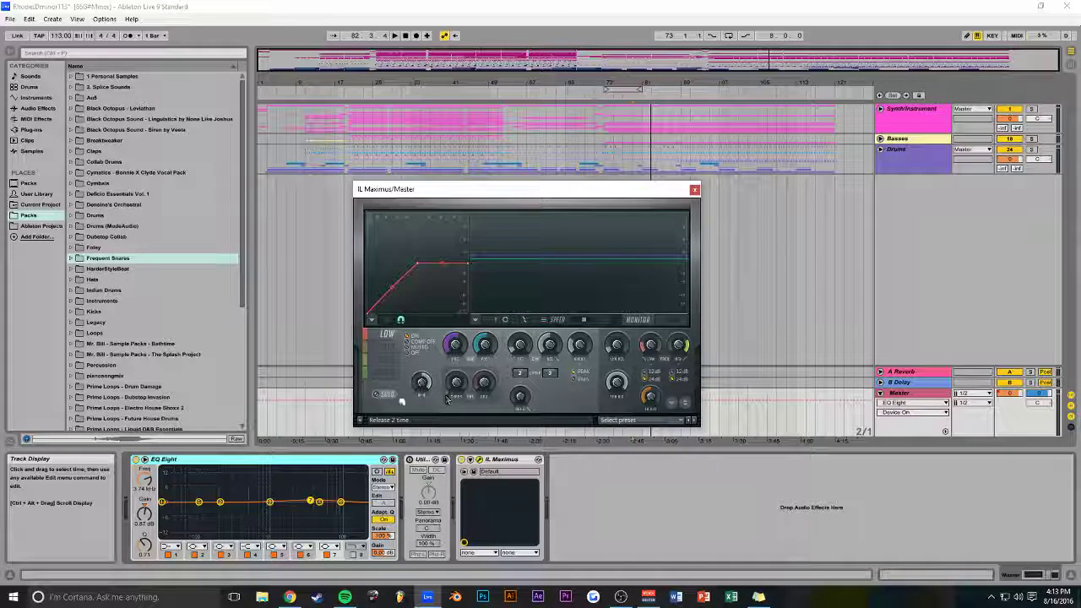
pyautogui.click(389, 395)
pyautogui.press('space')
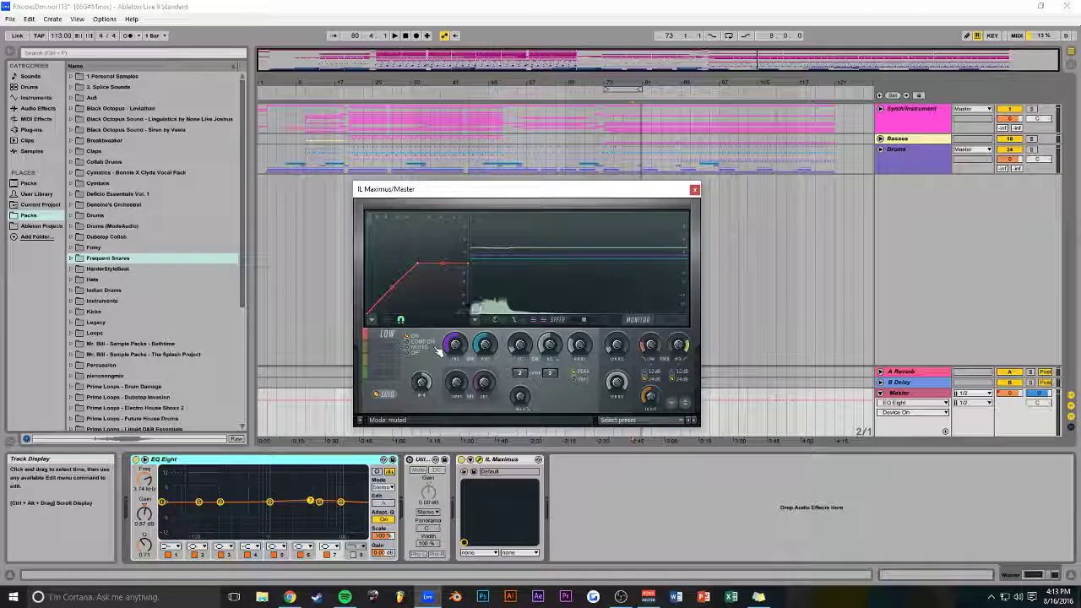
# Examine Maximus's High band and Master band settings.
pyautogui.click(387, 347)
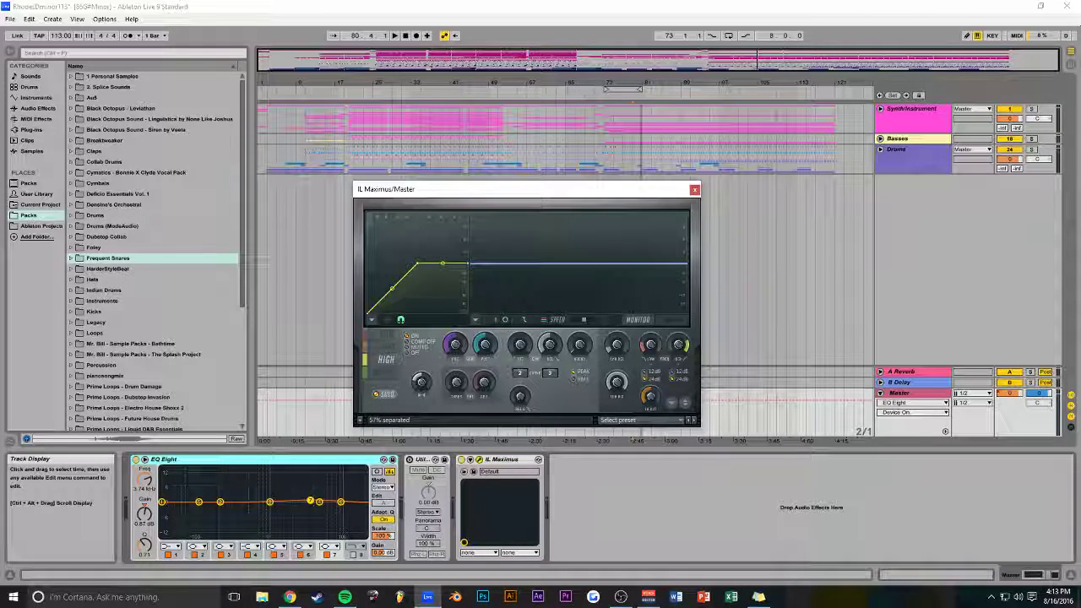
pyautogui.click(385, 373)
pyautogui.click(387, 369)
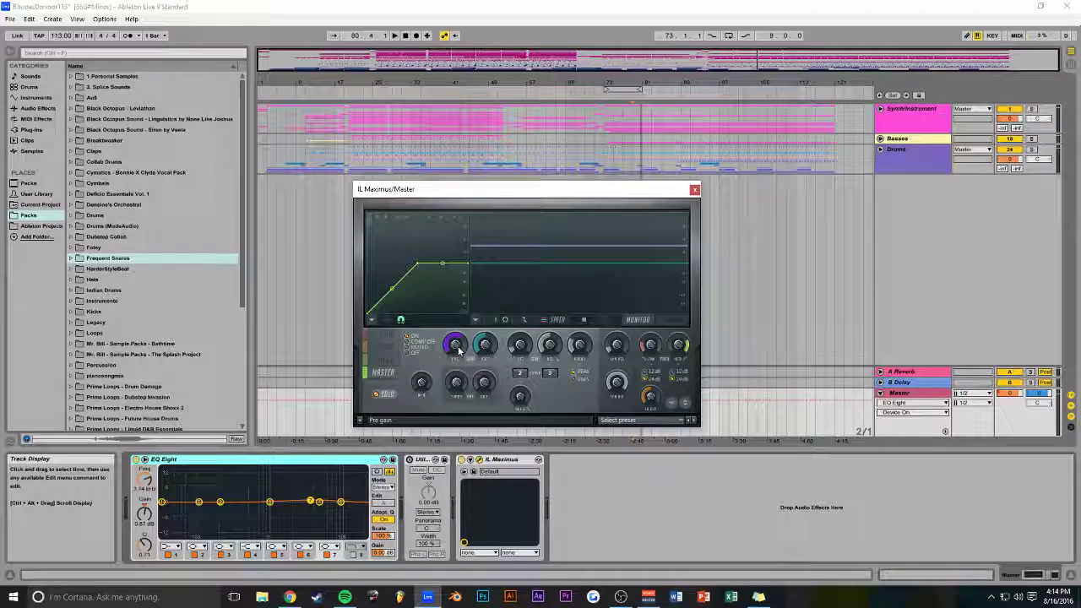
pyautogui.moveTo(493, 191)
pyautogui.mouseDown()
pyautogui.moveTo(518, 183)
pyautogui.moveTo(478, 192)
pyautogui.mouseUp()
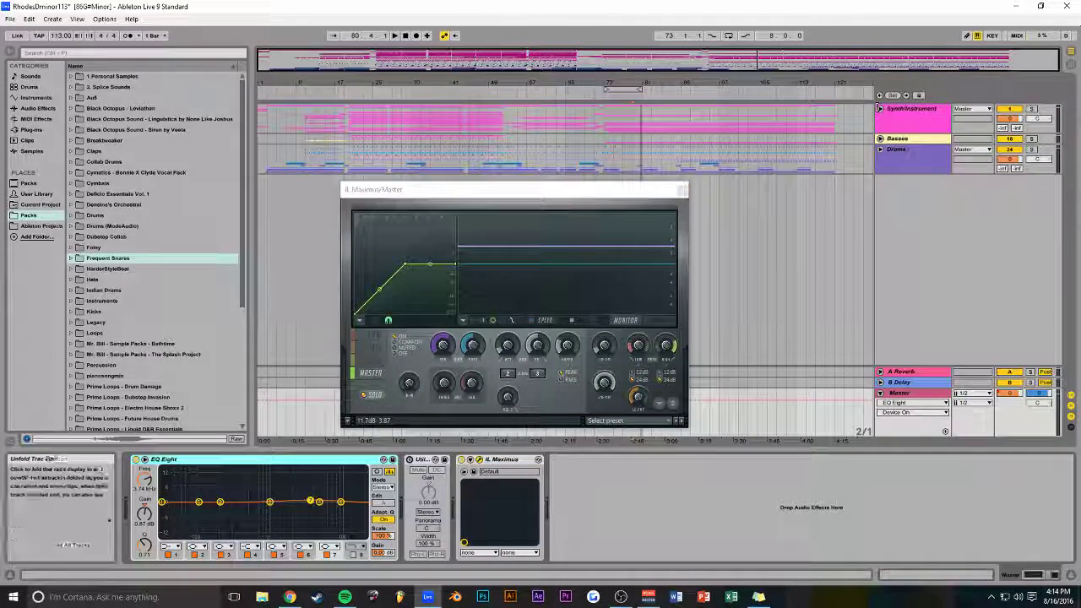
# Close the Maximus window, look through the unfolded Synth/Instrument group's tracks, and fold the group again.
pyautogui.click(879, 109)
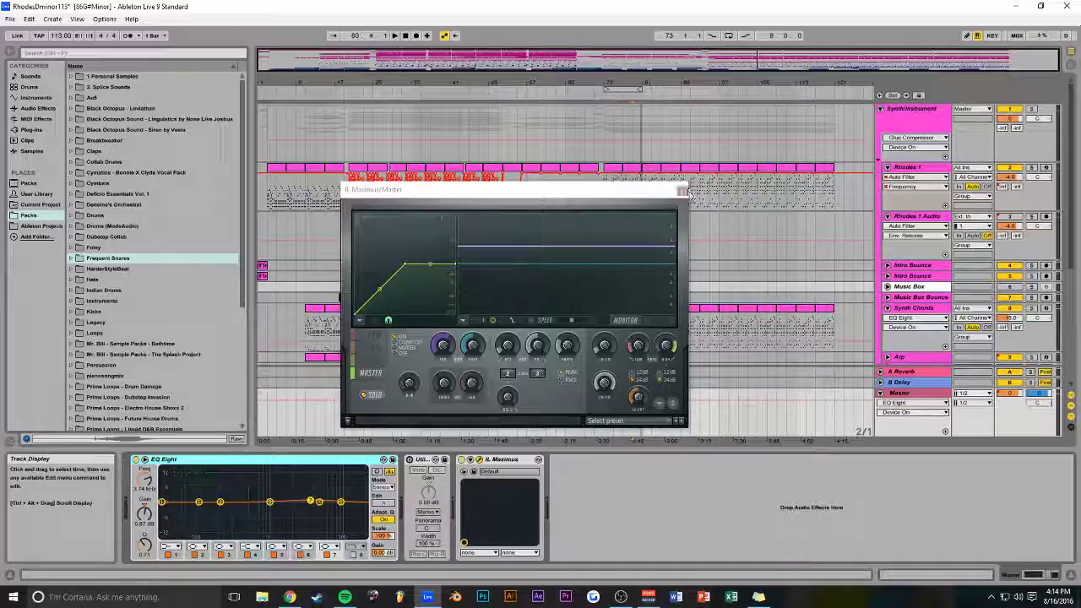
pyautogui.click(682, 191)
pyautogui.scroll(-5, 1064, 251)
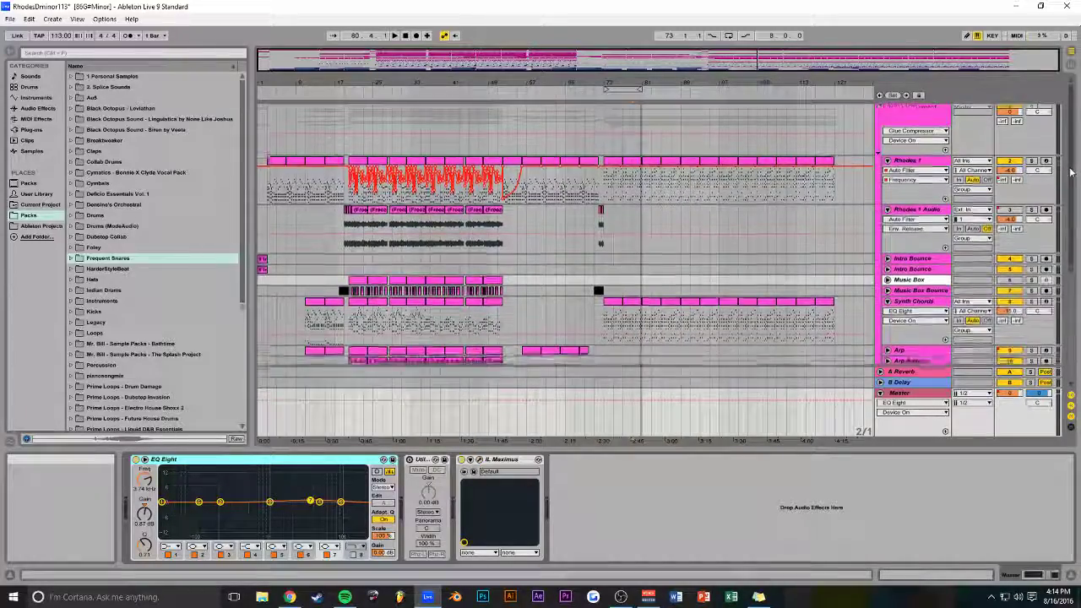
pyautogui.scroll(4, 676, 245)
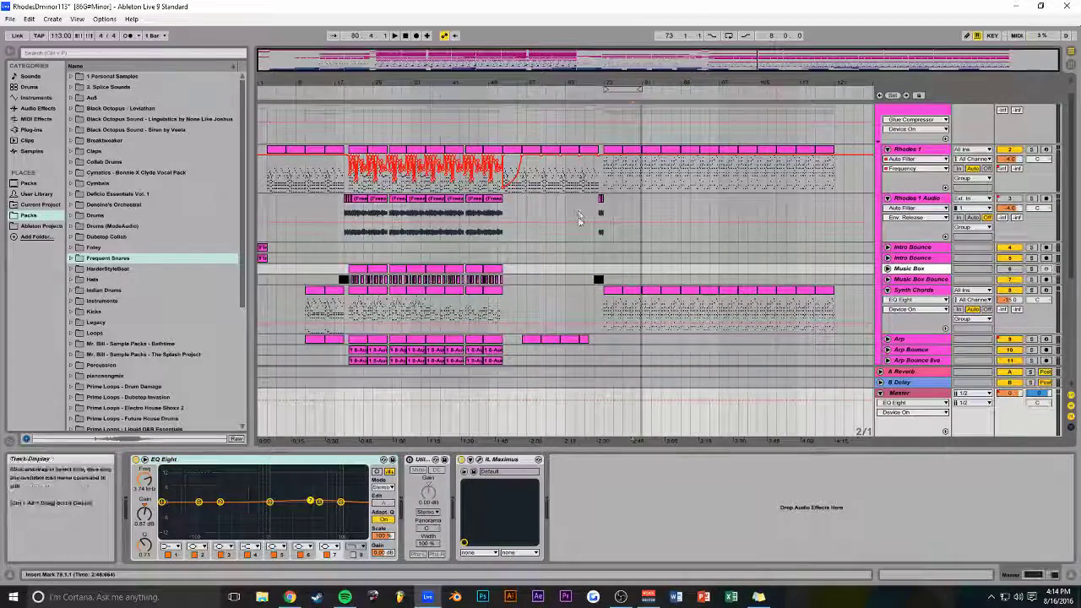
pyautogui.scroll(-4, 557, 269)
pyautogui.scroll(5, 596, 329)
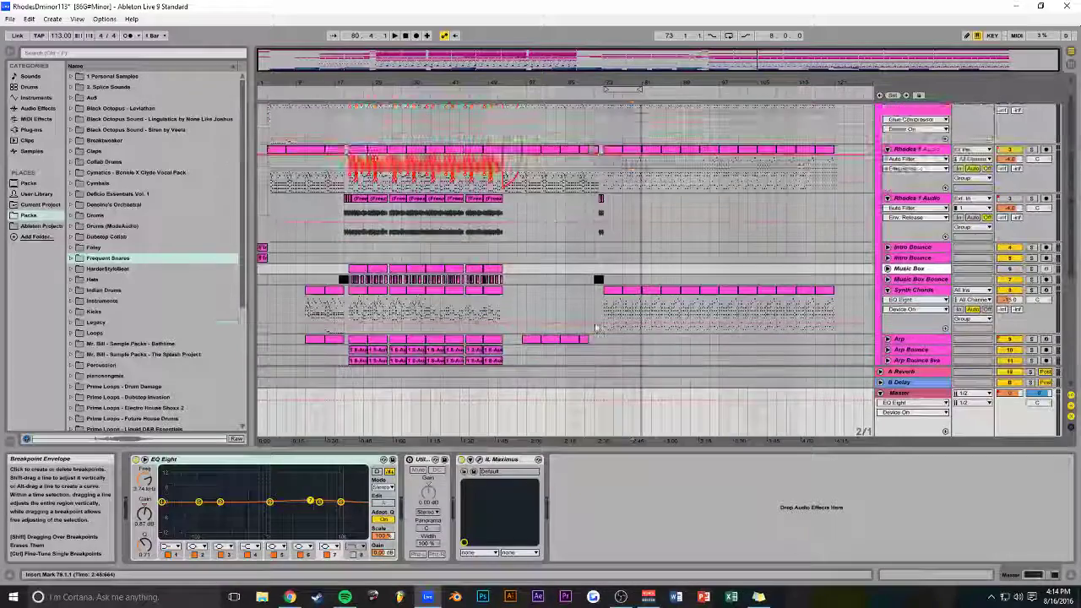
pyautogui.keyDown('alt'); pyautogui.click(880, 110); pyautogui.keyUp('alt')
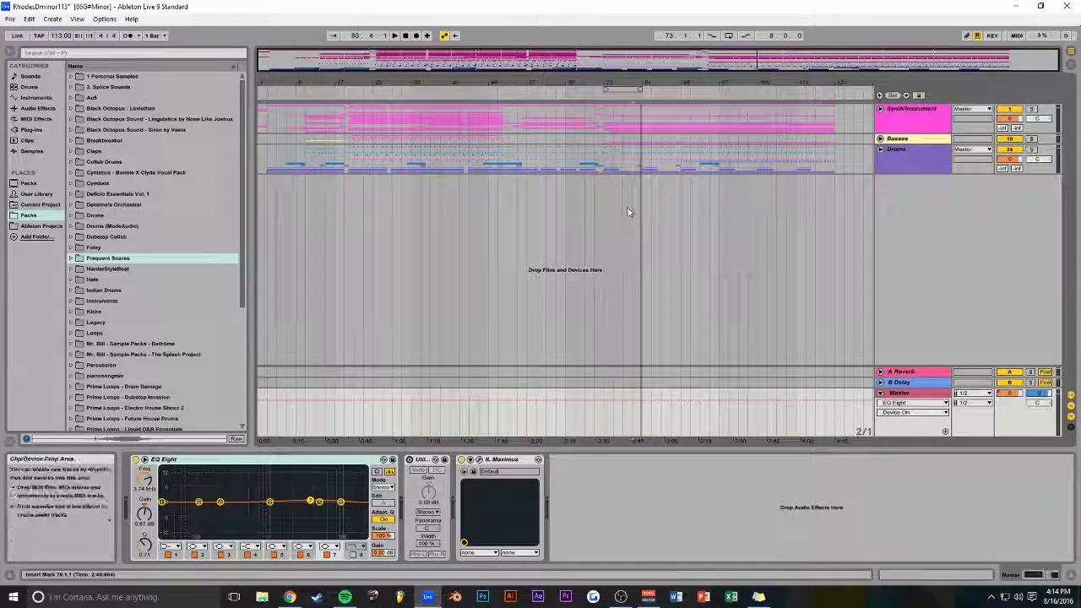